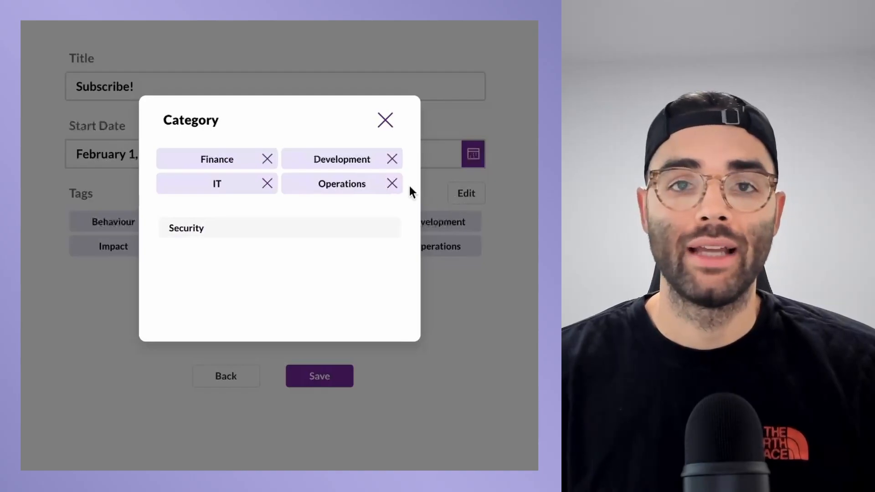
- Remove Operations and Finance from the task's selected categories
left_click(392, 184)
left_click(267, 159)
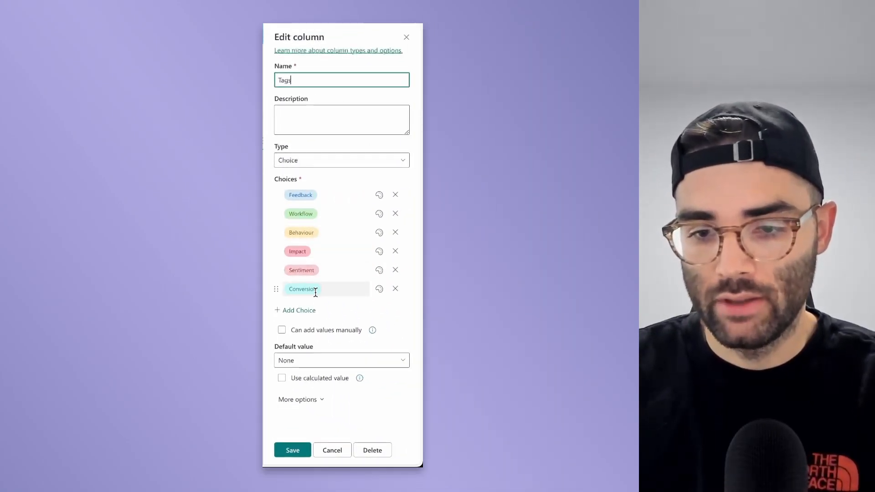
- Review the choices and additional options of the Tags and Category choice columns in the Tasks list
left_click(313, 401)
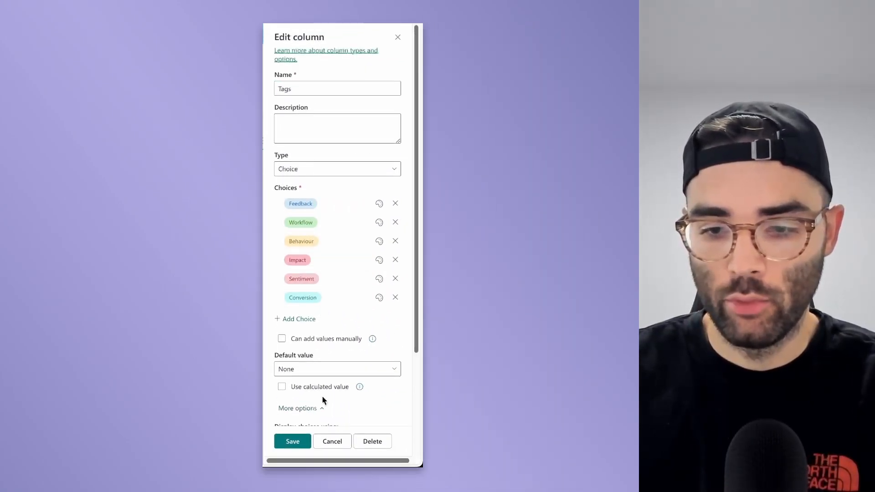
scroll(367, 337, "down", 3)
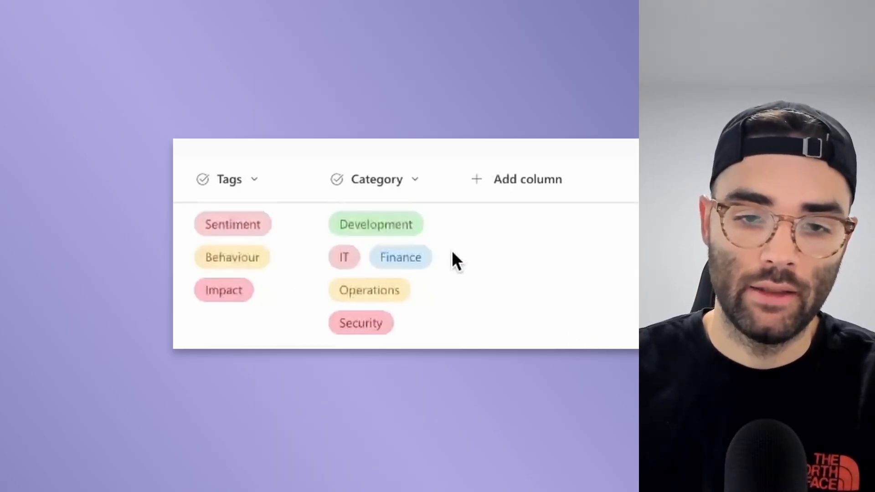
left_click(367, 179)
mouse_move(392, 255)
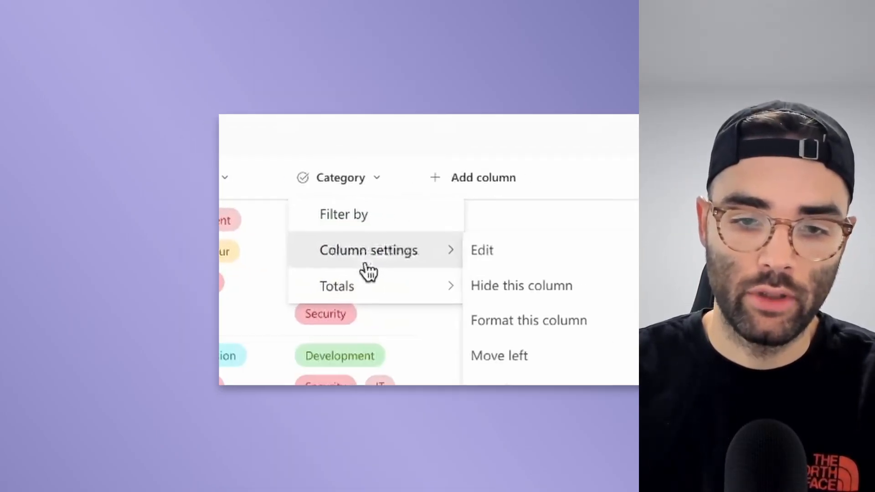
left_click(512, 253)
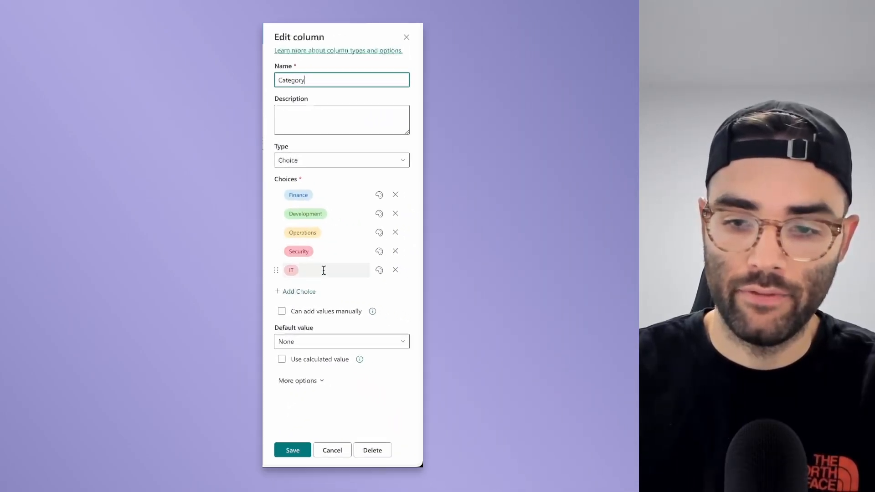
left_click(313, 382)
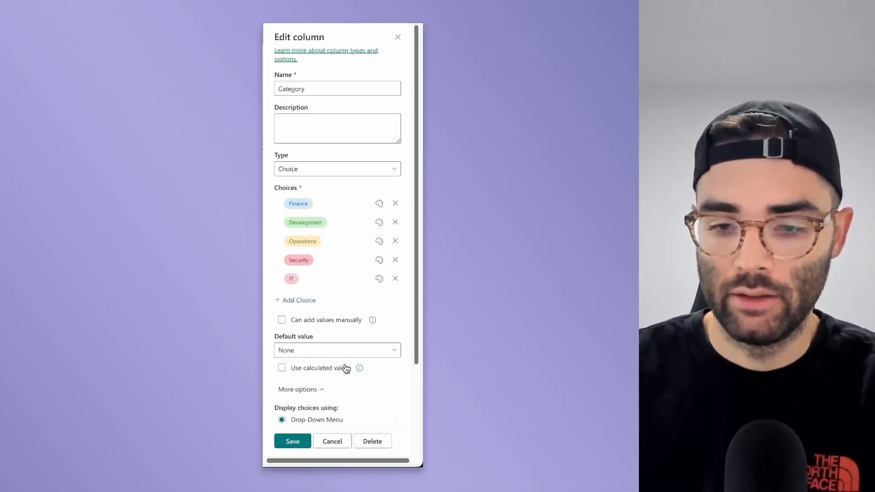
scroll(346, 374, "down", 3)
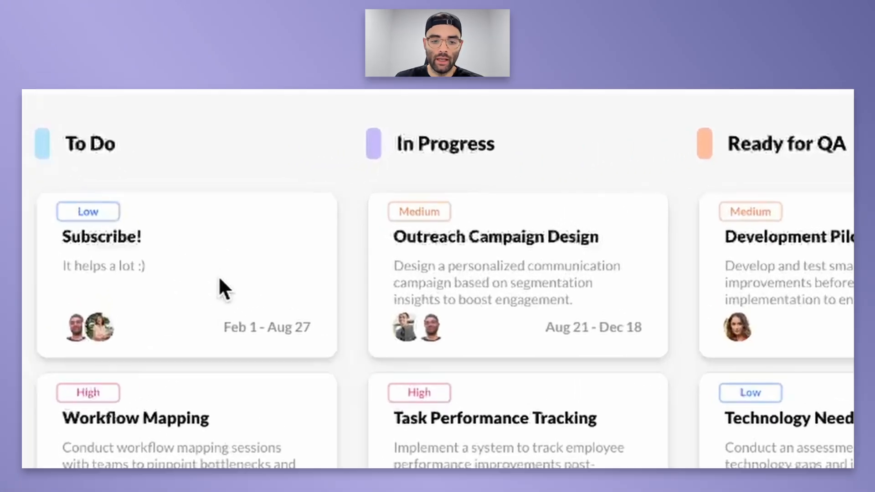
- Examine the task card's OnSelect formula, particularly the ForAll block that collects the Category values into colMultiSelect
left_click(232, 278)
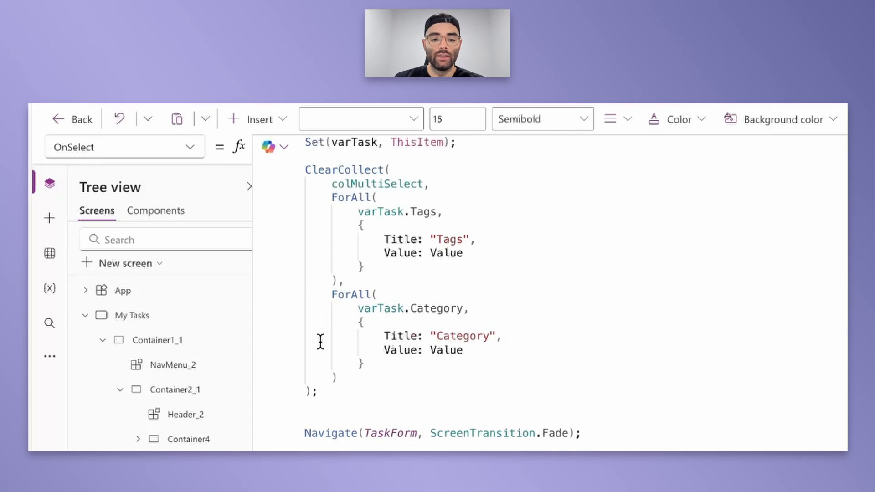
left_click_drag(333, 294, 362, 365)
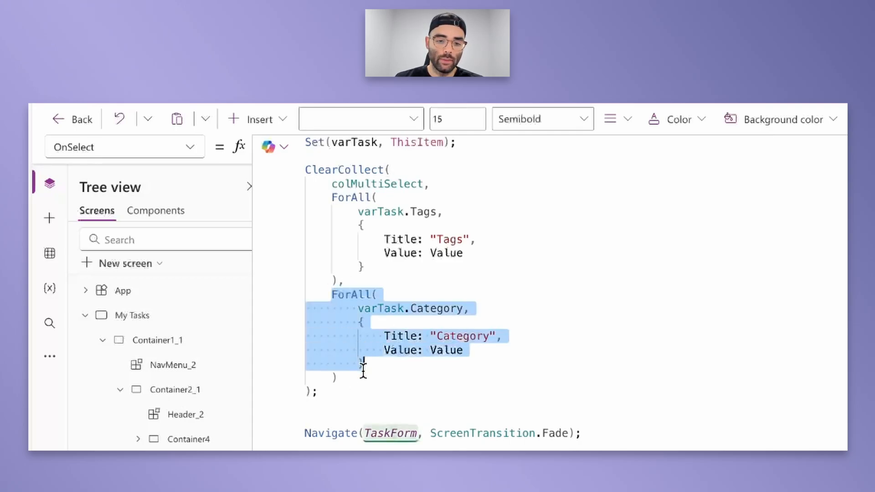
left_click(548, 319)
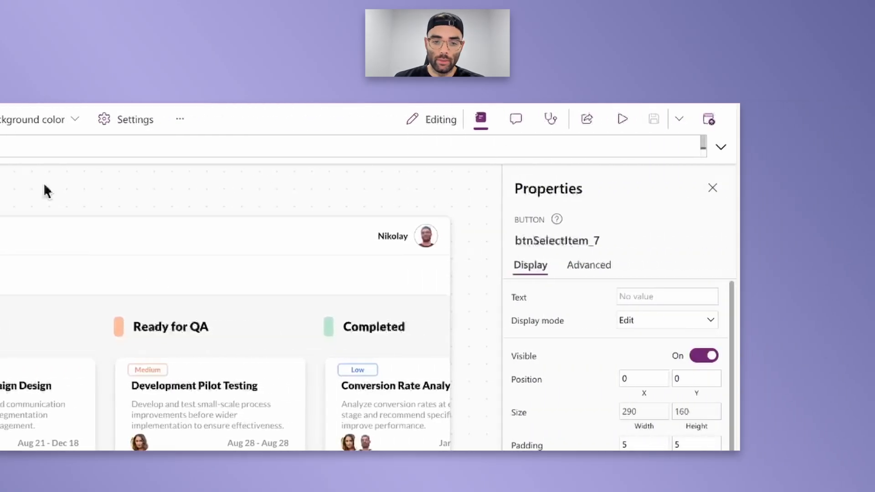
- Run the app preview, open the Subscribe! task to trigger its OnSelect formula, and exit the preview
left_click(621, 120)
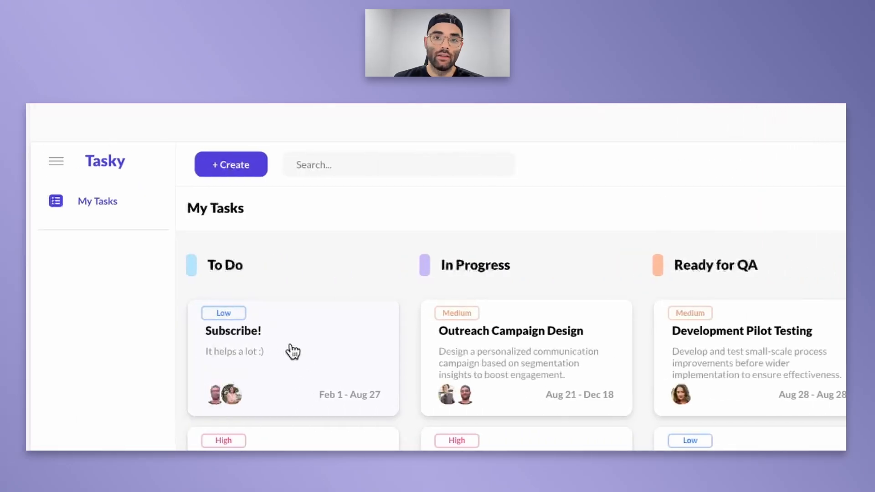
left_click(291, 345)
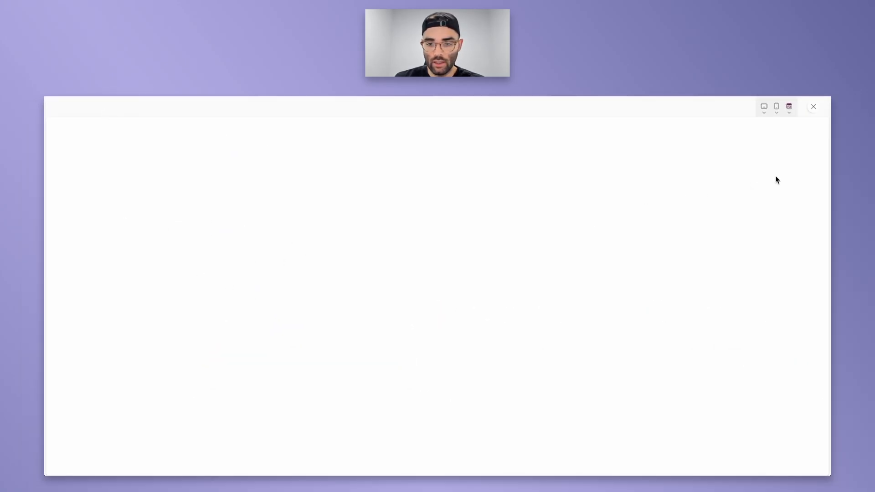
left_click(814, 107)
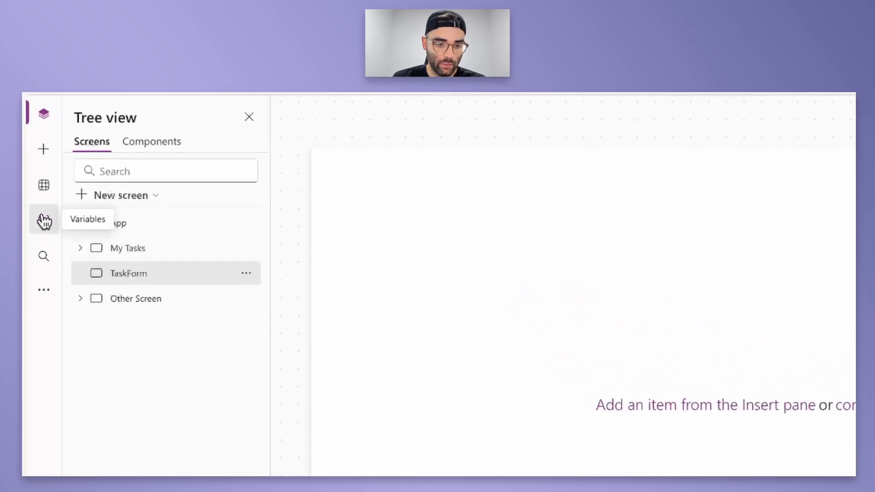
- Inspect the rows of the colMultiSelect collection and check them against the Subscribe! item in the Tasks list
left_click(44, 222)
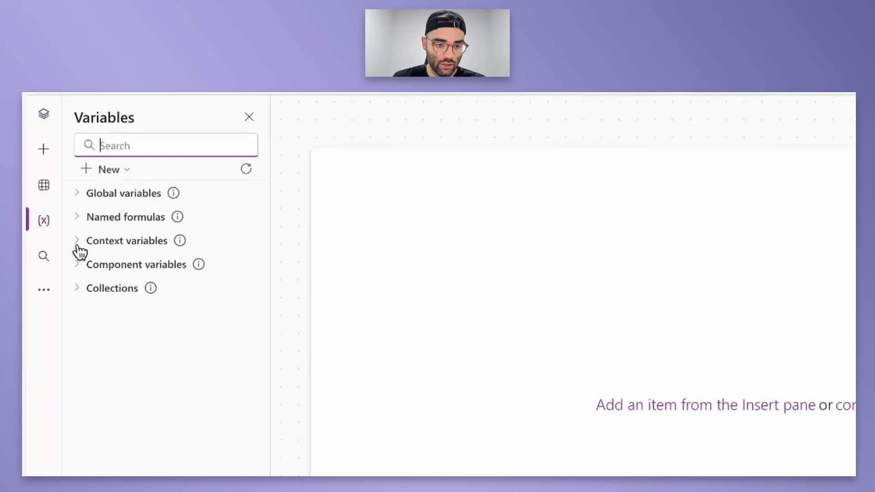
left_click(76, 290)
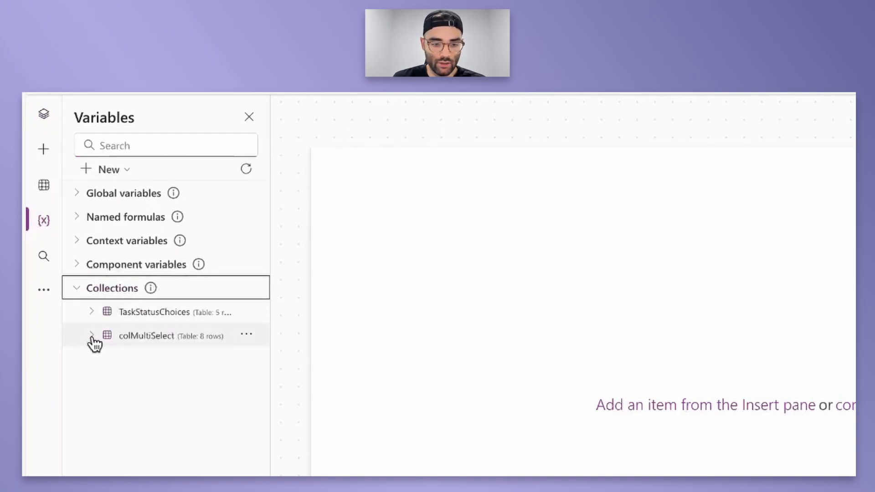
left_click(247, 338)
left_click(273, 363)
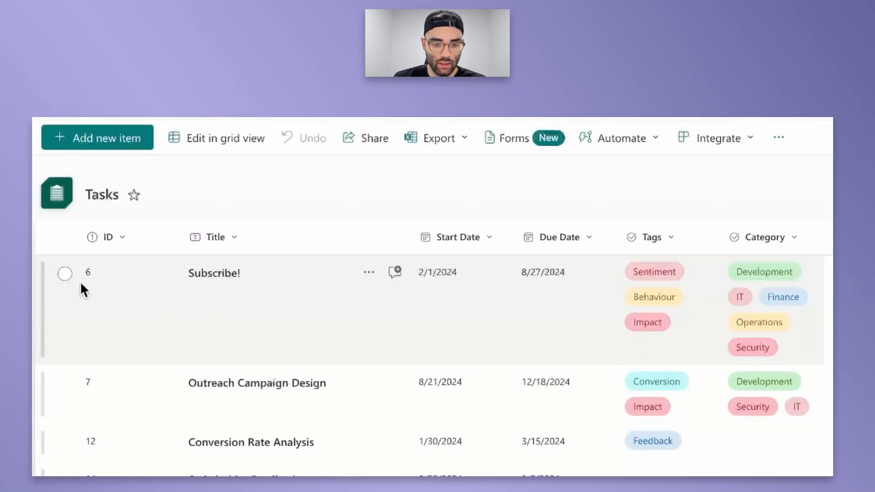
left_click(65, 274)
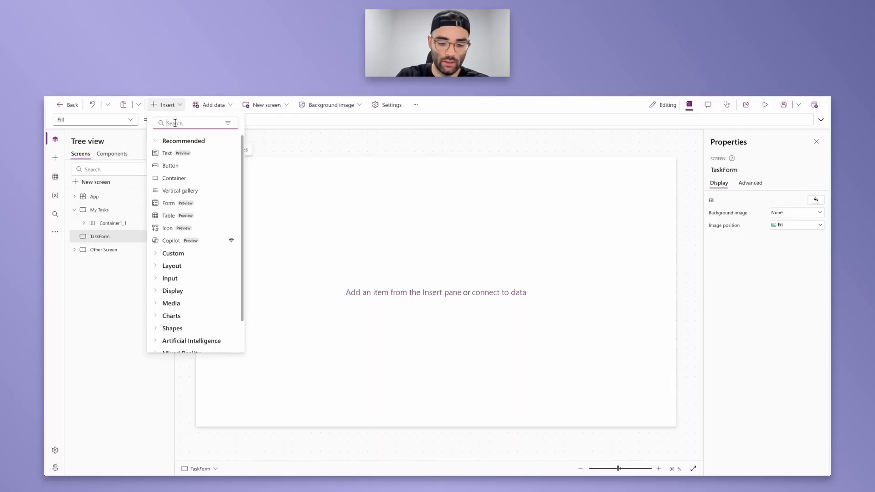
- Insert a classic Edit form on the TaskForm screen and dismiss its data source chooser
type("form")
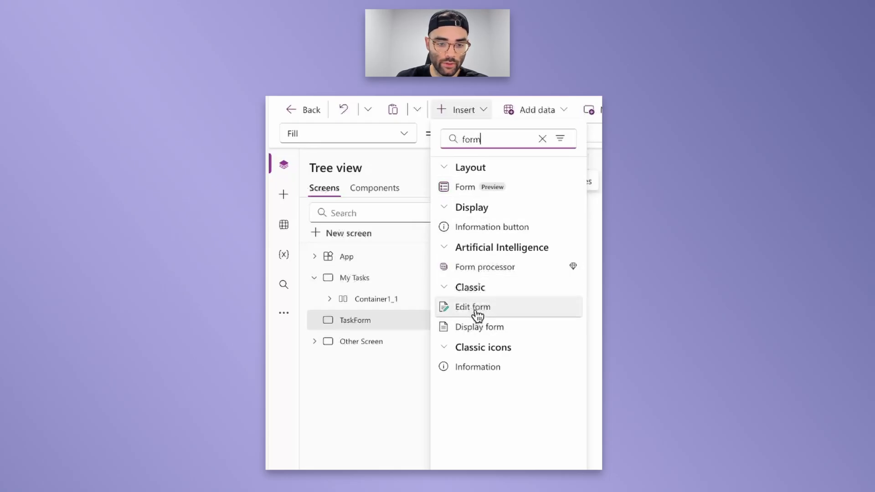
left_click(508, 315)
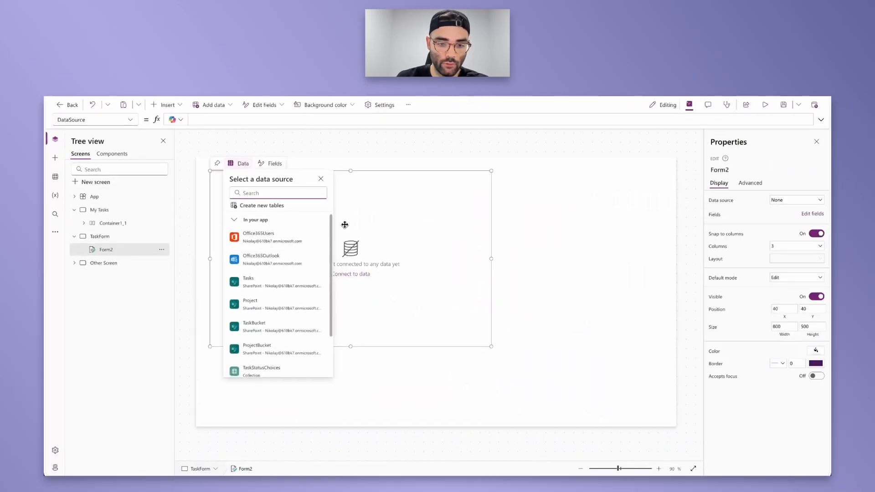
left_click(495, 203)
left_click(418, 183)
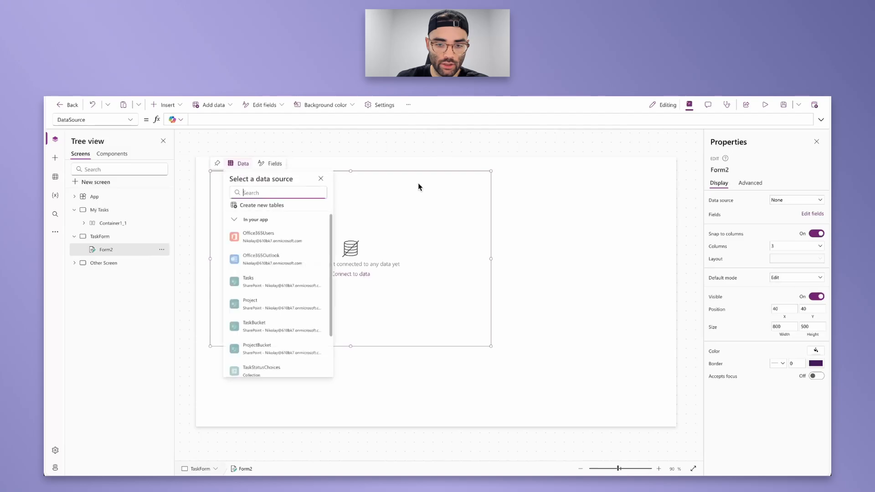
- Narrow the new form to about 656 wide and place it at about X 346, Y 39
left_click_drag(417, 173, 502, 171)
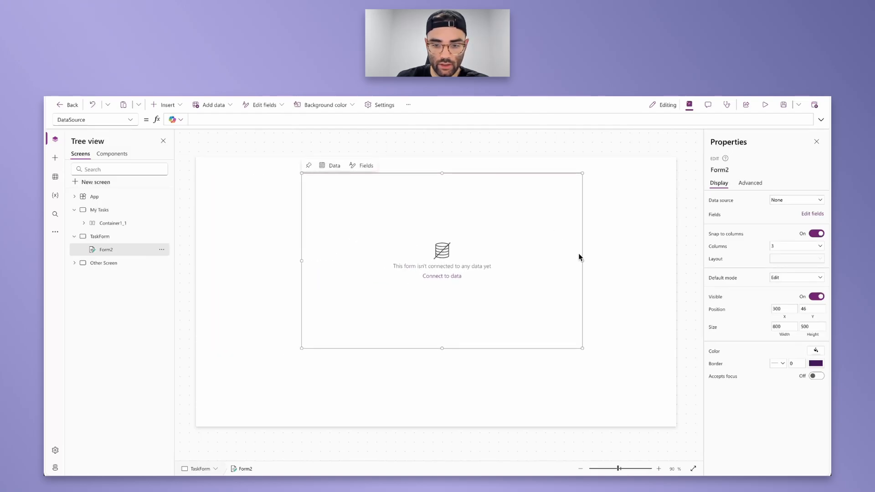
left_click_drag(584, 262, 532, 261)
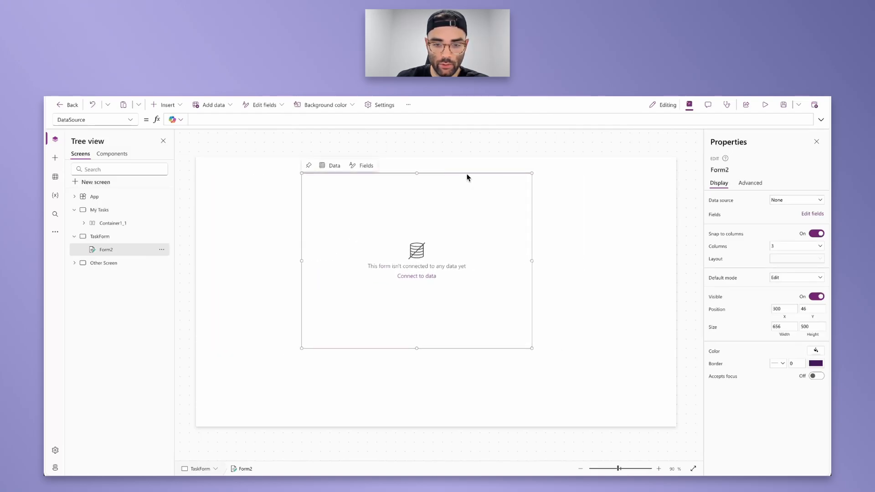
left_click_drag(466, 171, 483, 170)
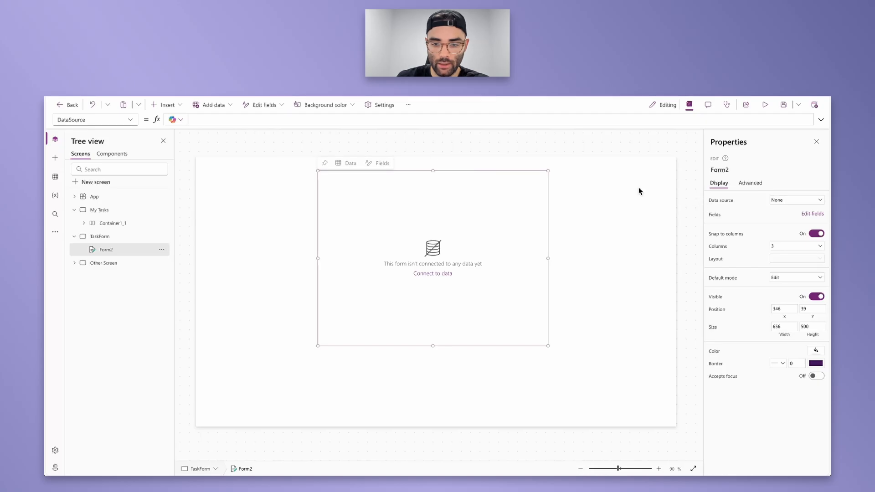
- Set the form's DataSource property to Tasks and check the data sources connected to the app
left_click(229, 121)
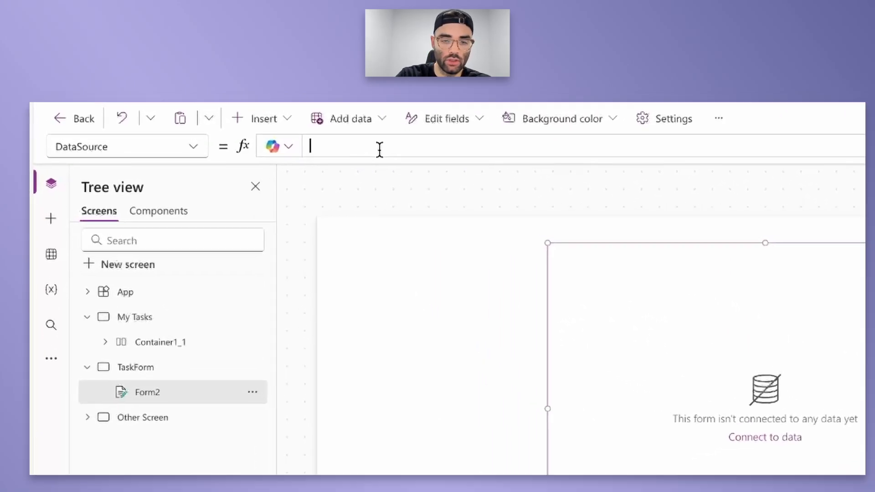
type("Tasks")
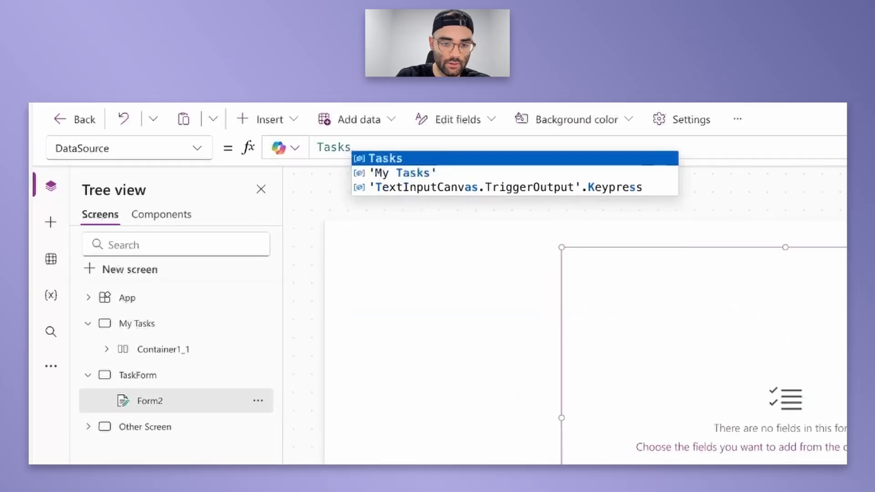
left_click(327, 303)
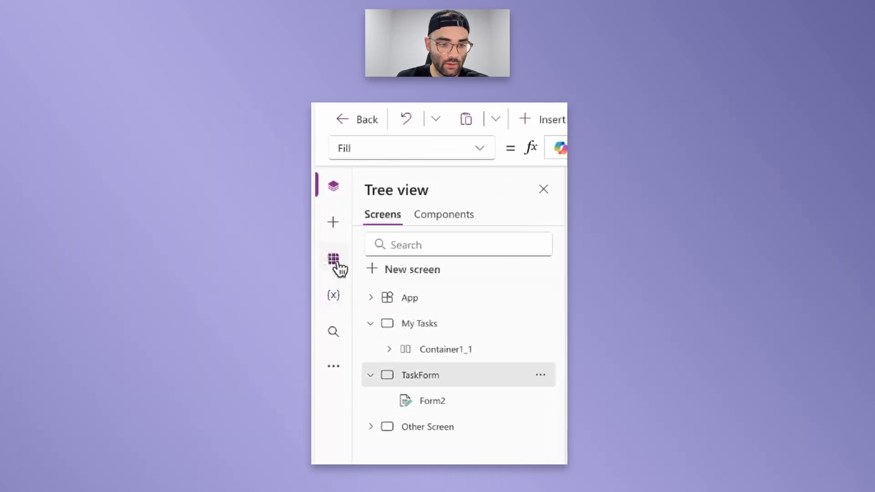
left_click(335, 269)
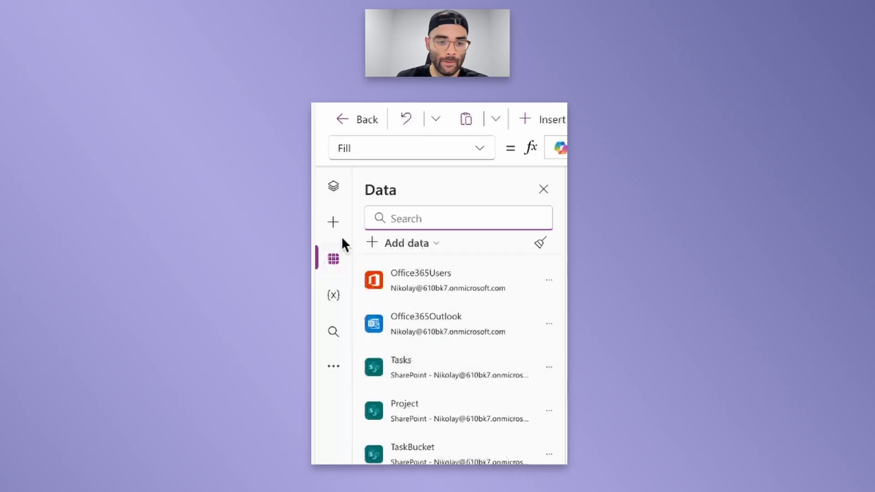
left_click(329, 196)
- Open the form's field selection and choose the Title, Start Date and Due Date fields
left_click(388, 210)
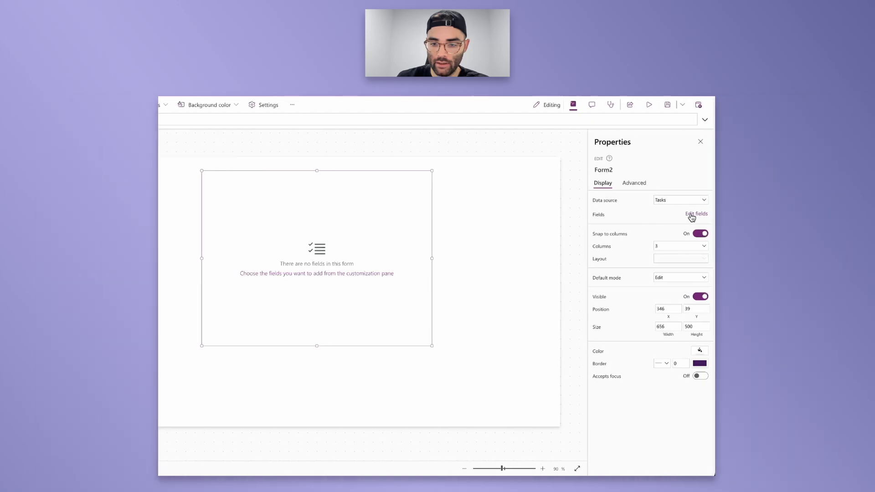
left_click(691, 214)
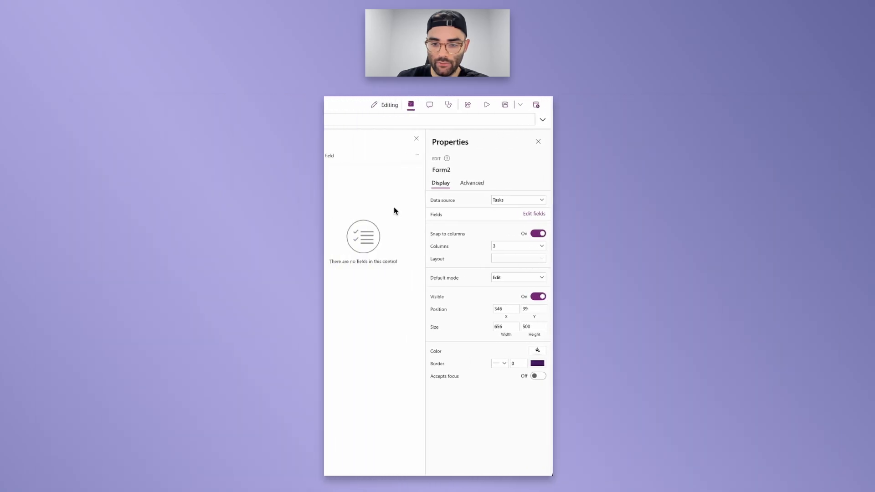
left_click(335, 155)
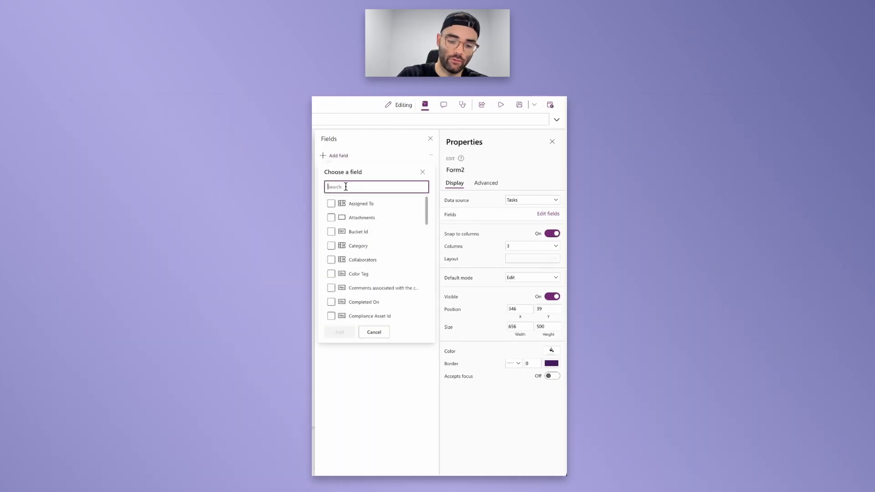
type("title")
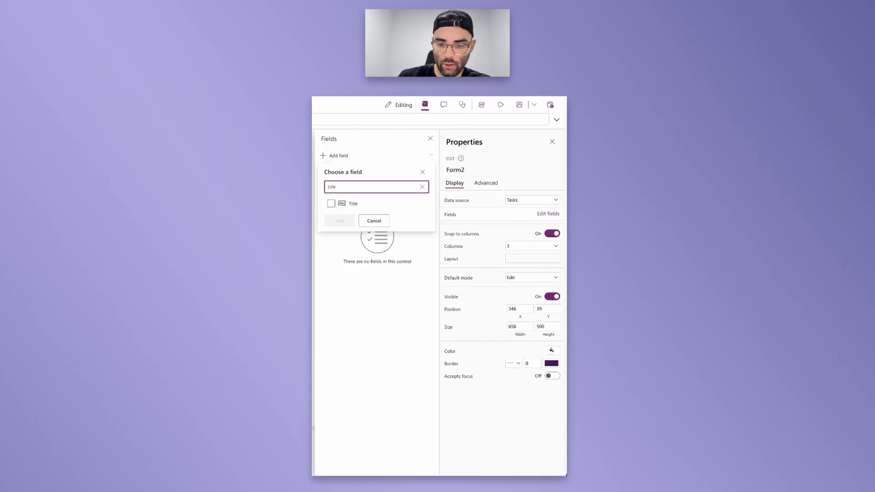
left_click(336, 204)
left_click_drag(348, 187, 315, 184)
type("date")
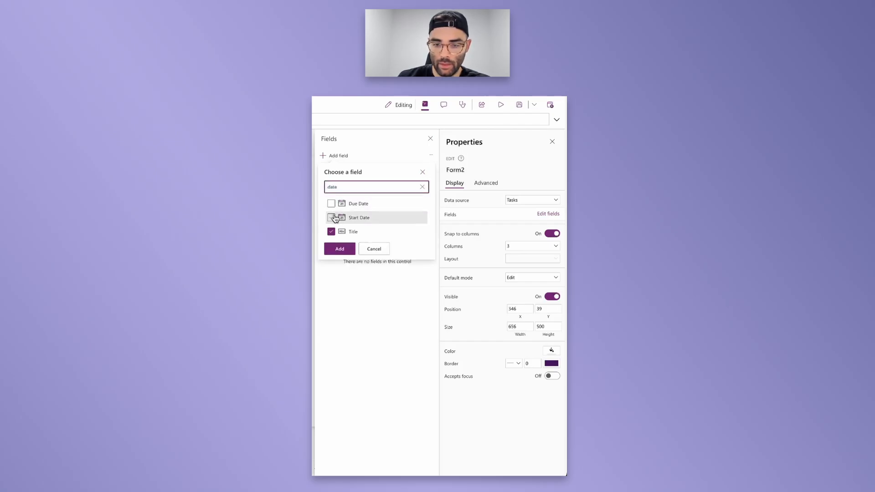
left_click(331, 218)
left_click(332, 203)
- Add Tags and Category to the form's chosen fields, insert the selected fields and close the field list
left_click_drag(355, 188, 323, 187)
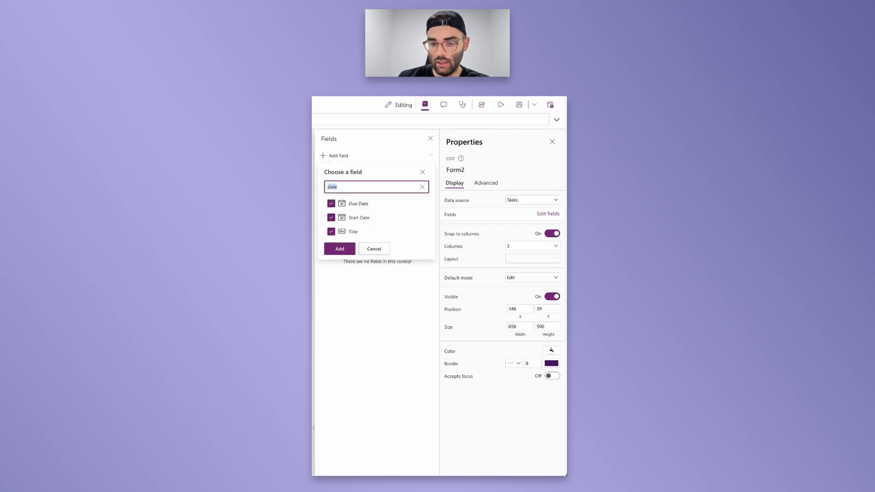
type("tags")
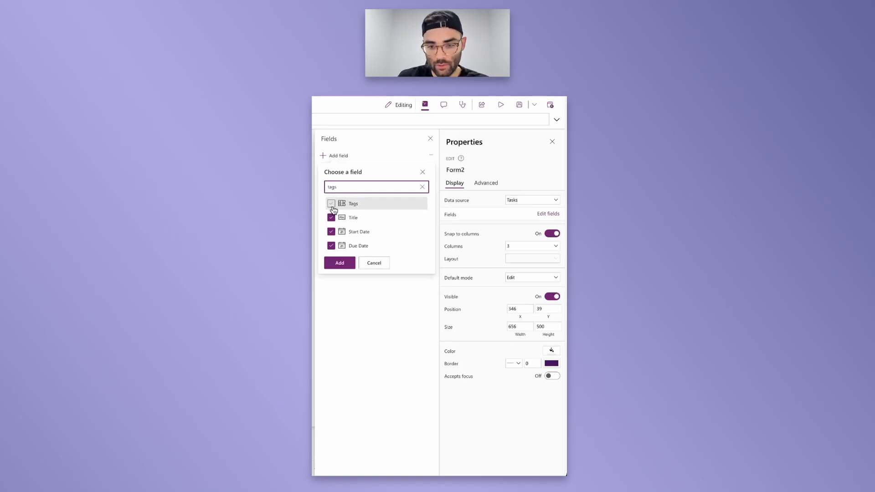
left_click(331, 203)
left_click_drag(340, 187, 319, 184)
type("cat")
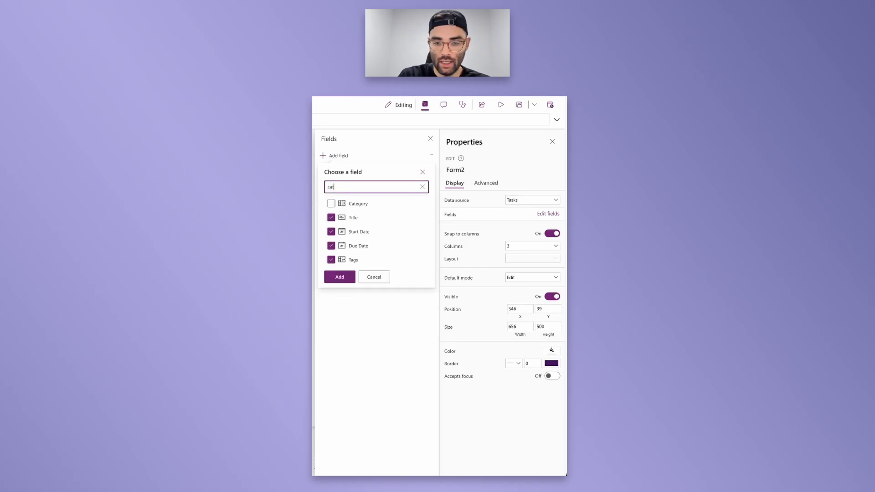
left_click(331, 203)
left_click(336, 277)
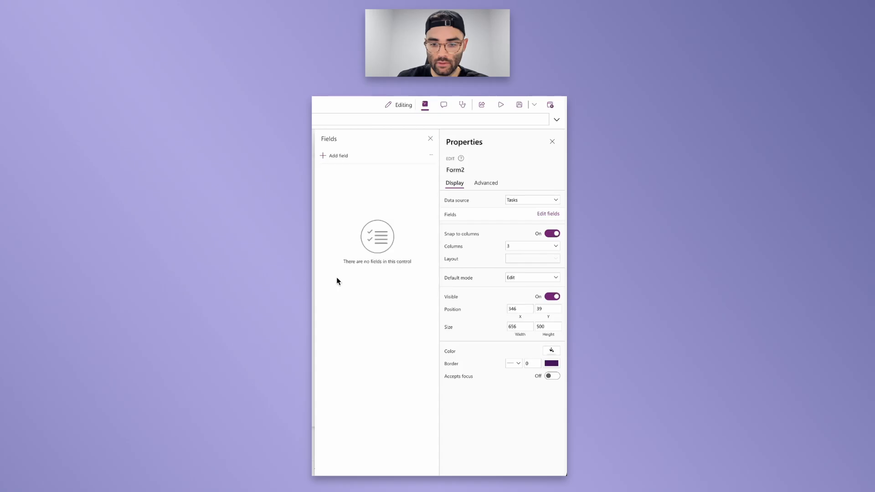
left_click(431, 138)
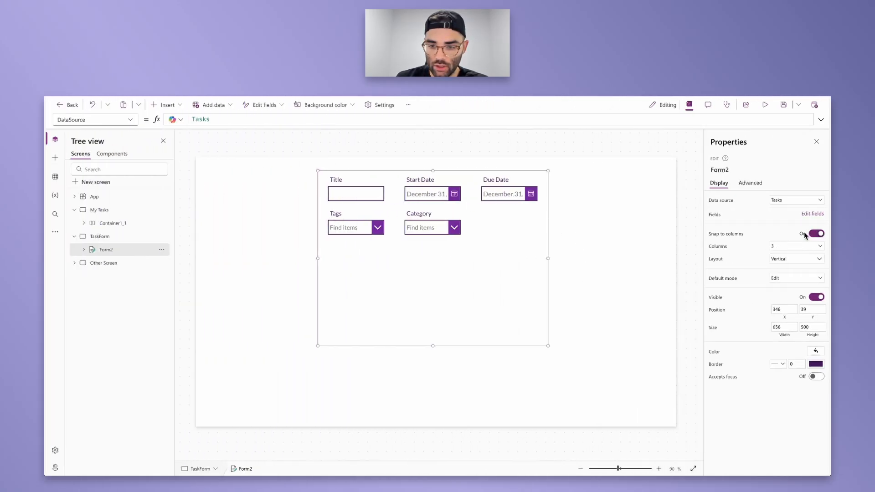
- Set the form to 2 columns and widen the Title card to the form's full width, about 656
left_click(787, 247)
left_click(783, 264)
left_click(379, 183)
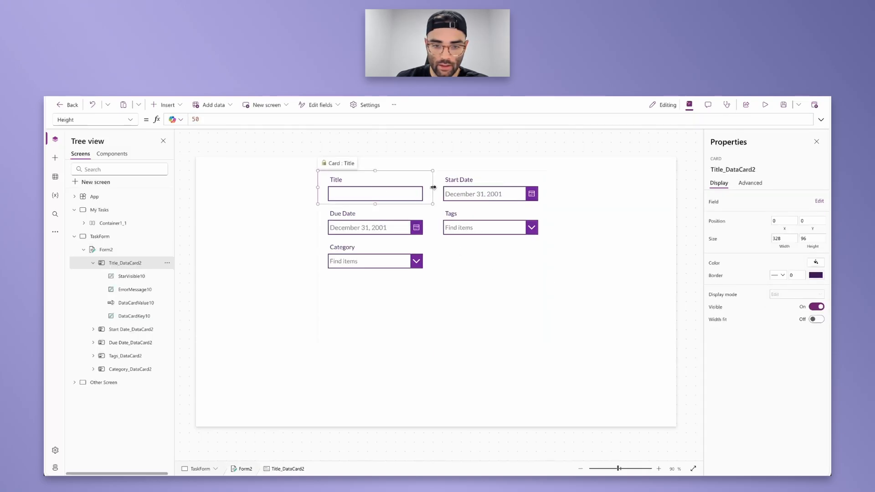
left_click_drag(435, 187, 546, 189)
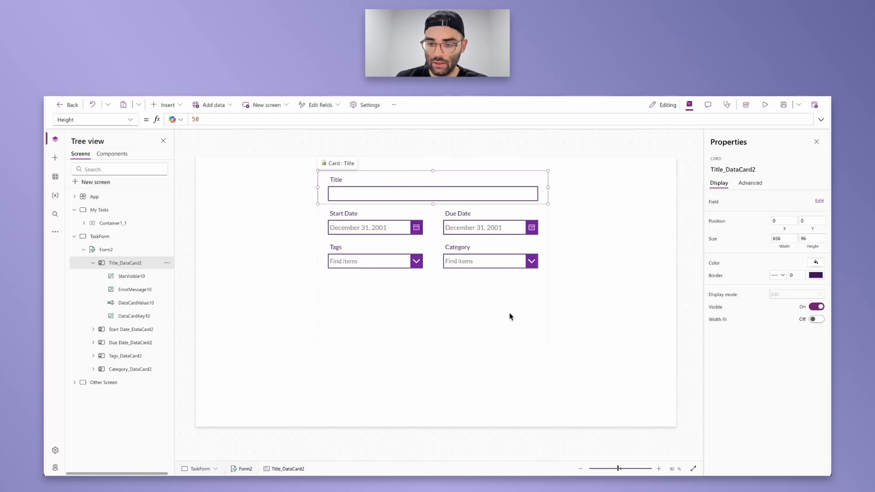
- Set the form's Item property to varTask
left_click(451, 311)
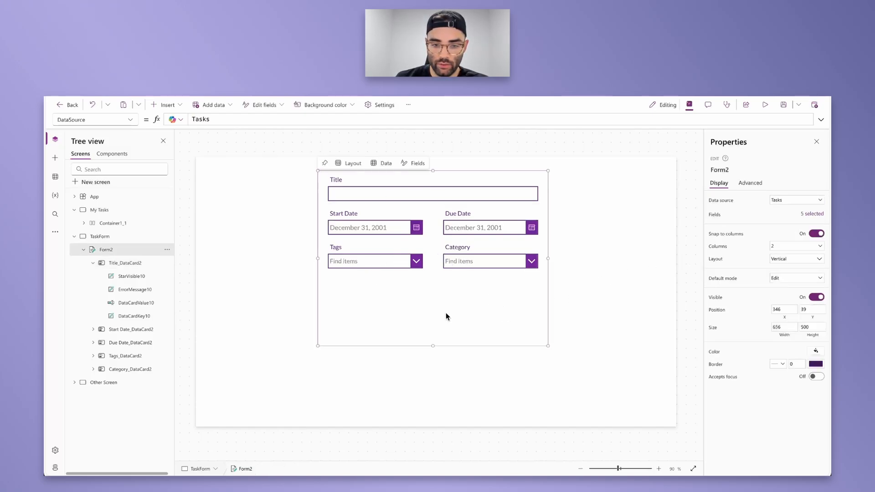
left_click(750, 182)
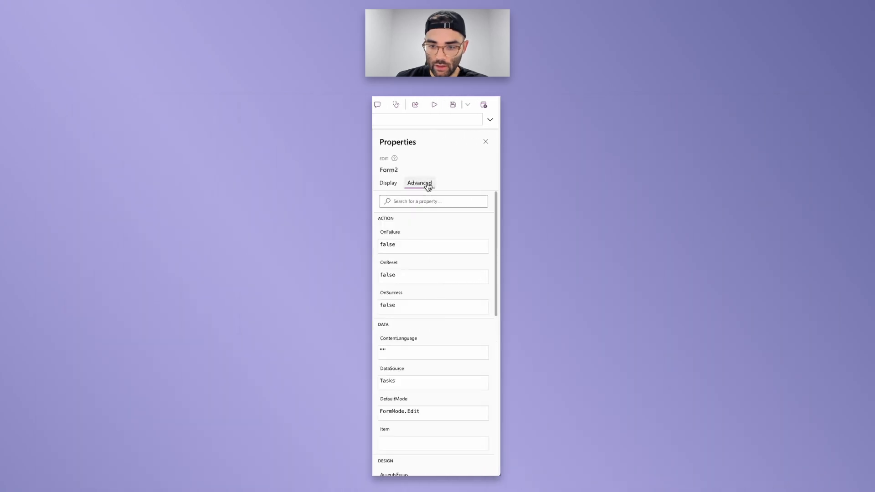
scroll(414, 328, "down", 2)
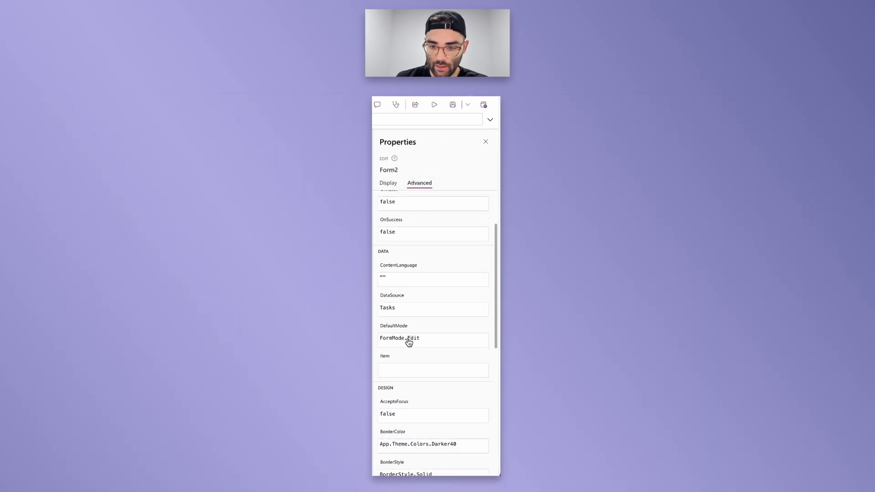
left_click(395, 368)
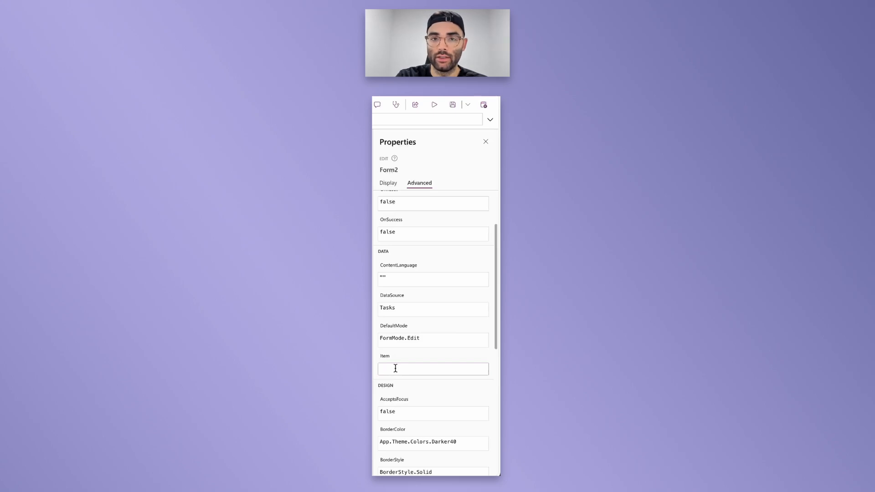
type("varTask")
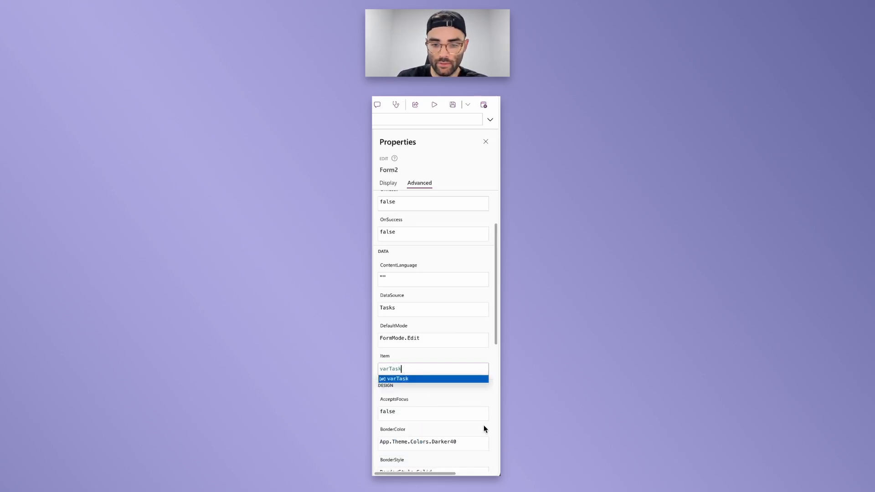
left_click(409, 357)
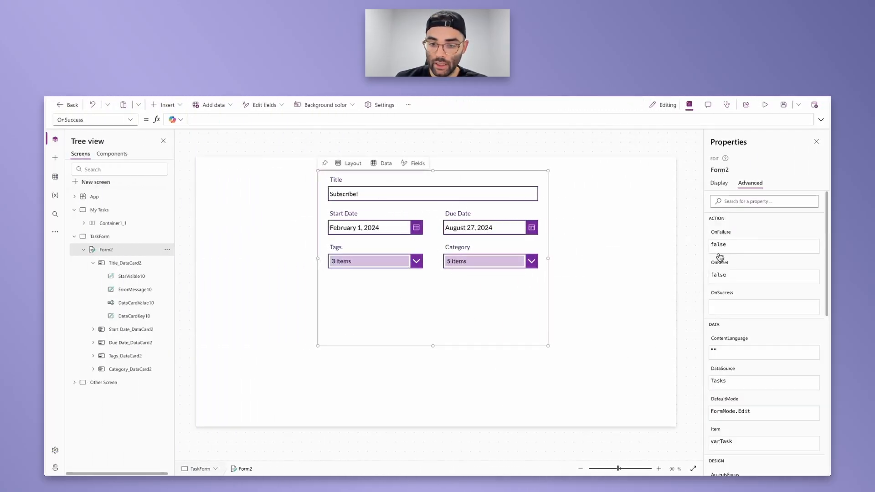
- Set the form's OnSuccess property to Back();
left_click(727, 296)
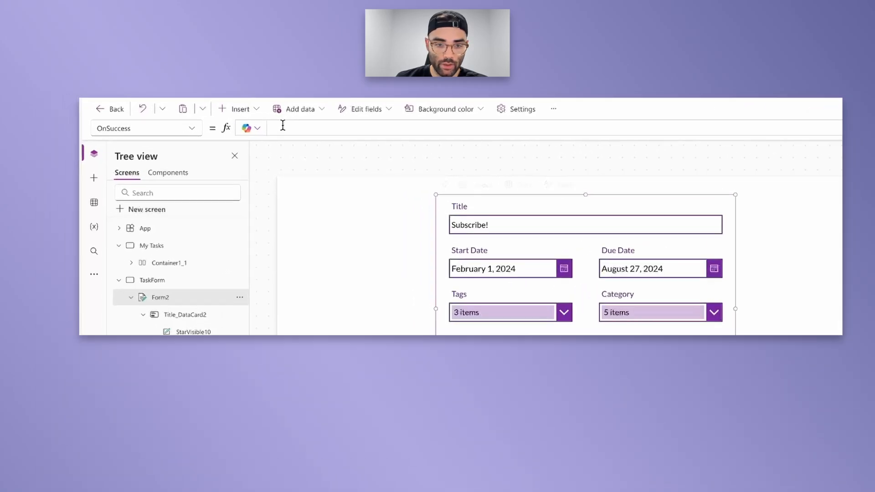
type("Back()")
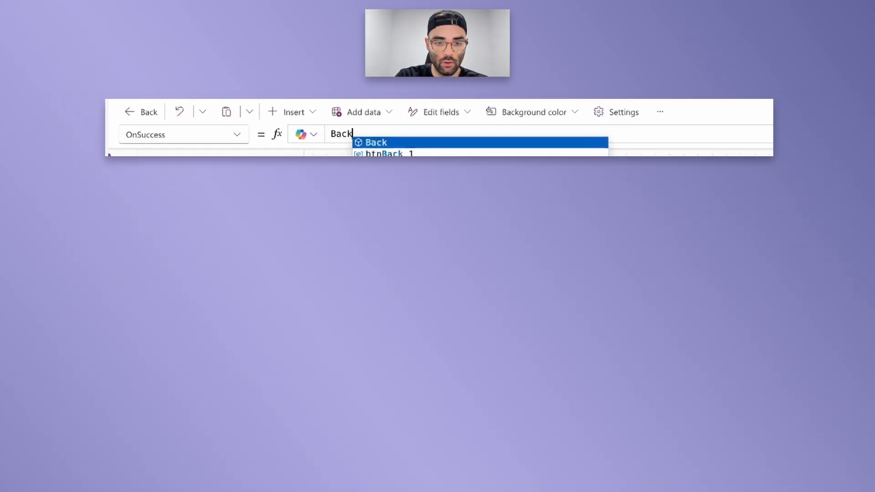
type(";")
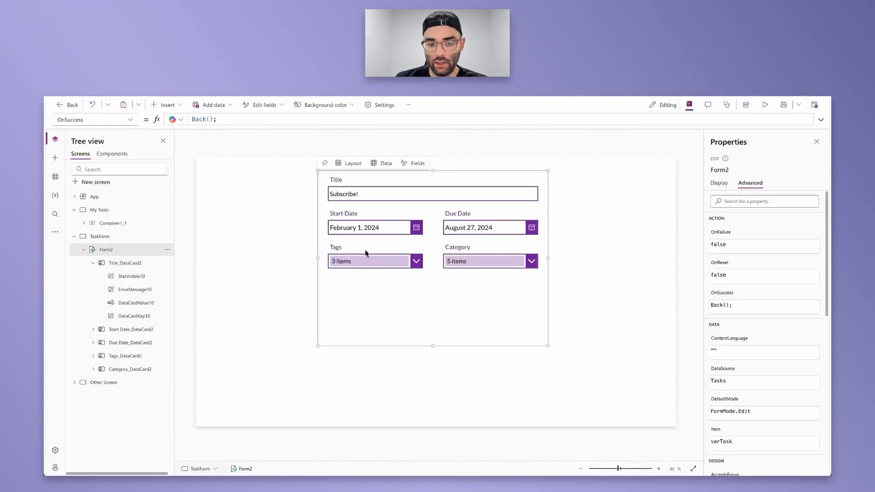
- Unlock the Tags card's properties and delete its combo box
left_click(365, 254)
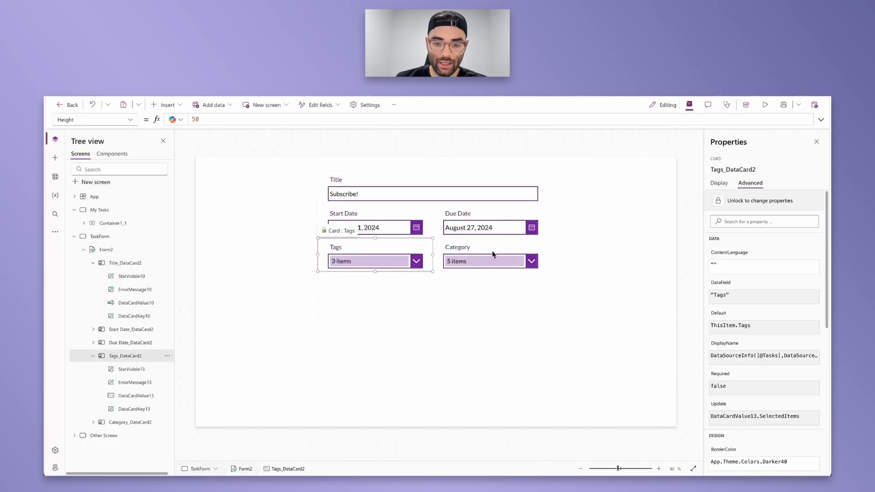
left_click(492, 254)
left_click(381, 254)
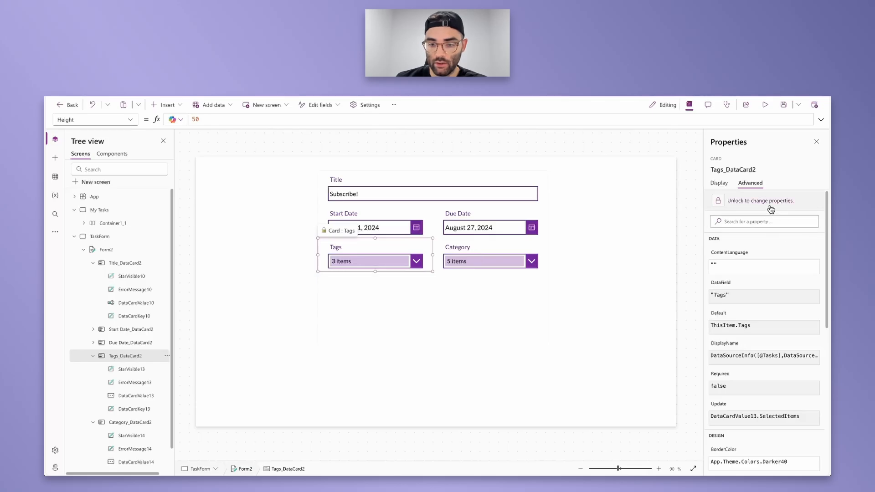
left_click(360, 261)
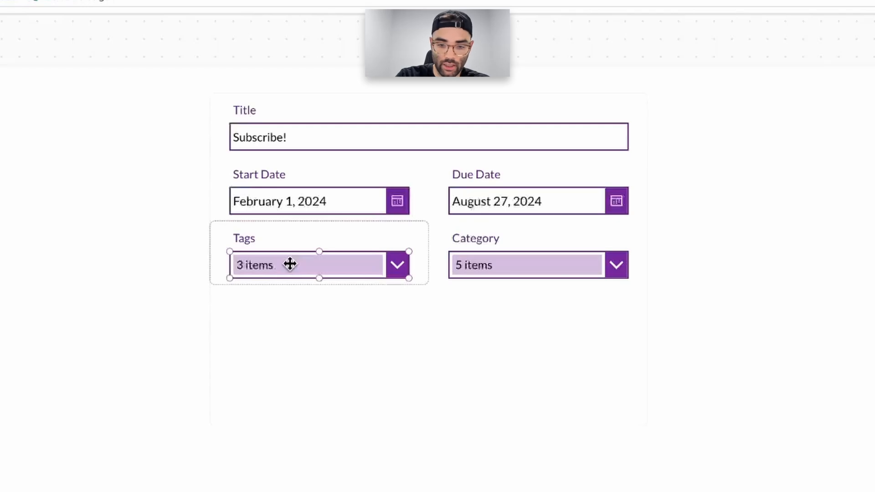
key("Delete")
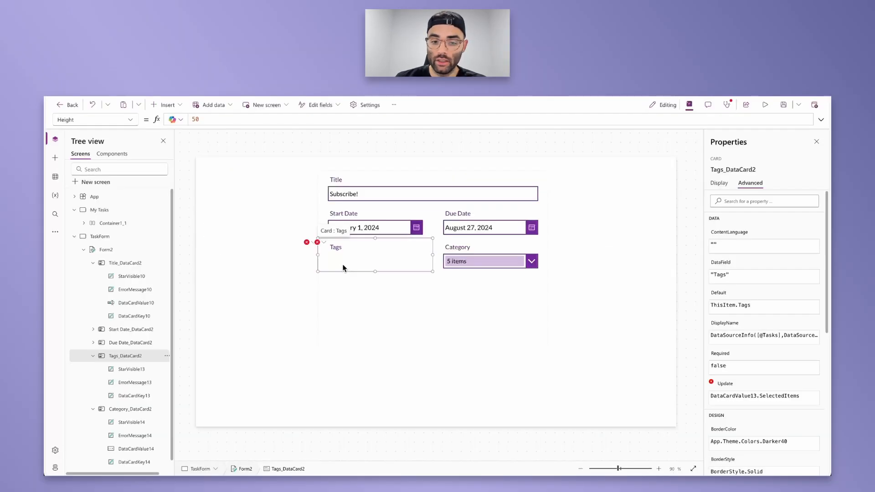
- Insert a classic blank vertical gallery and dismiss its data source chooser
left_click(168, 105)
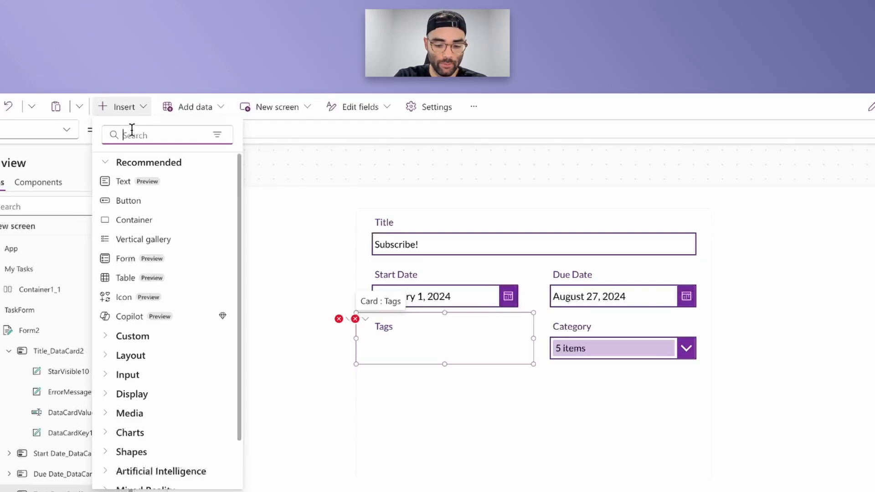
type("gallery")
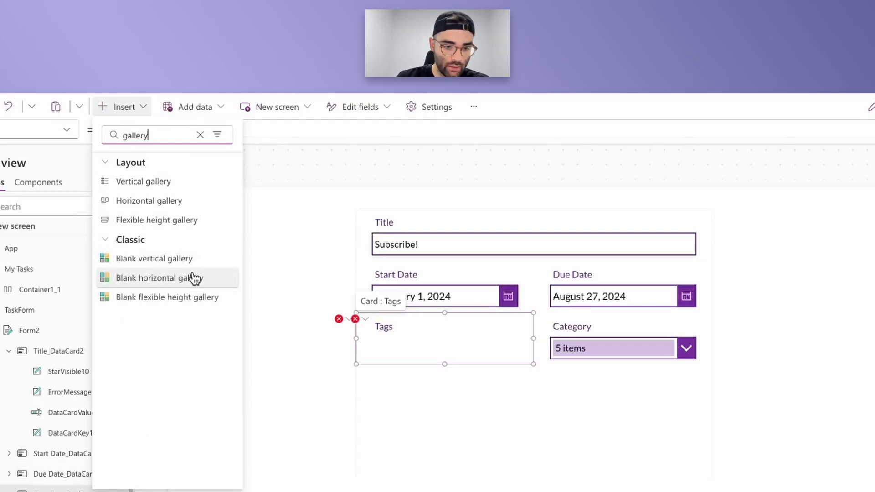
left_click(166, 259)
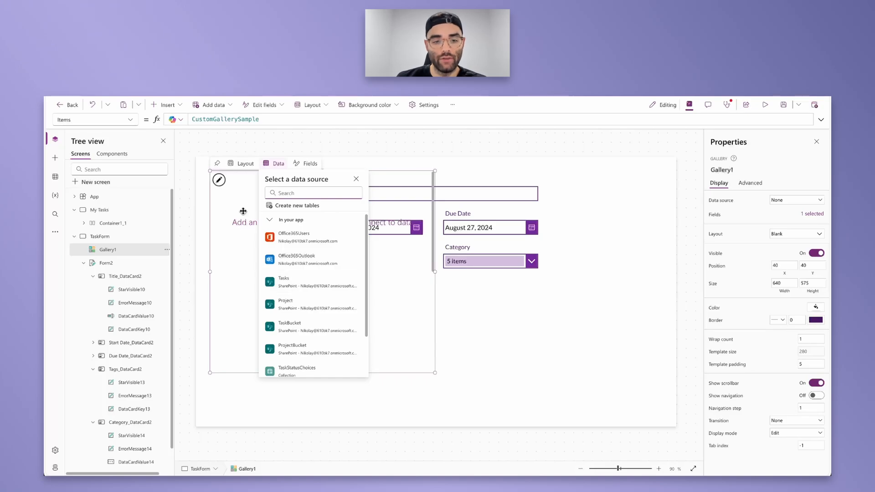
left_click(236, 174)
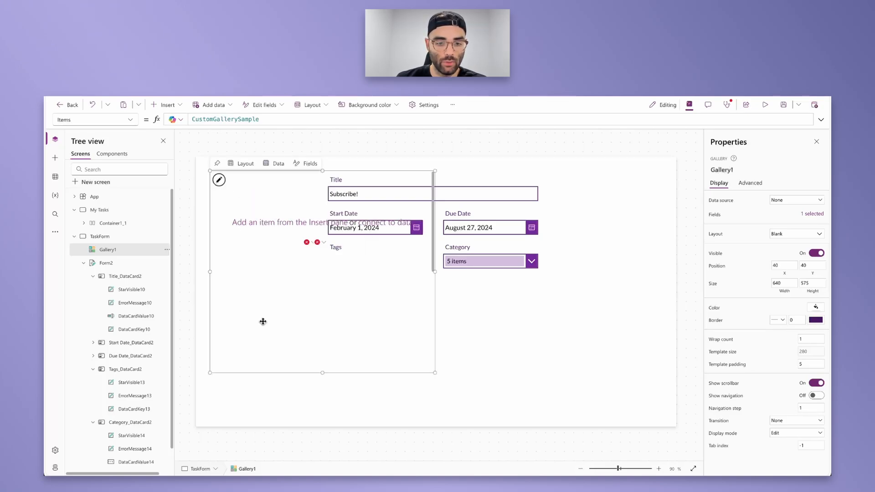
- Move the new gallery from the screen into the form's Tags card by cutting and pasting it
right_click(118, 249)
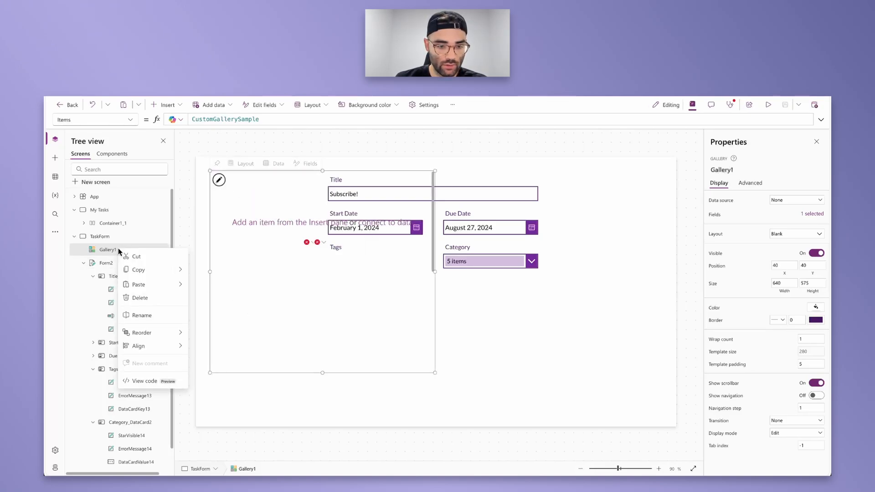
left_click(156, 258)
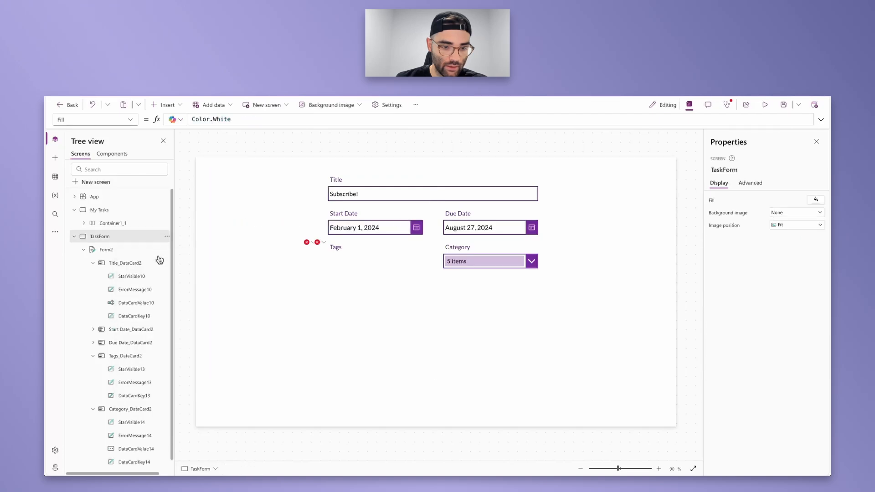
left_click(368, 256)
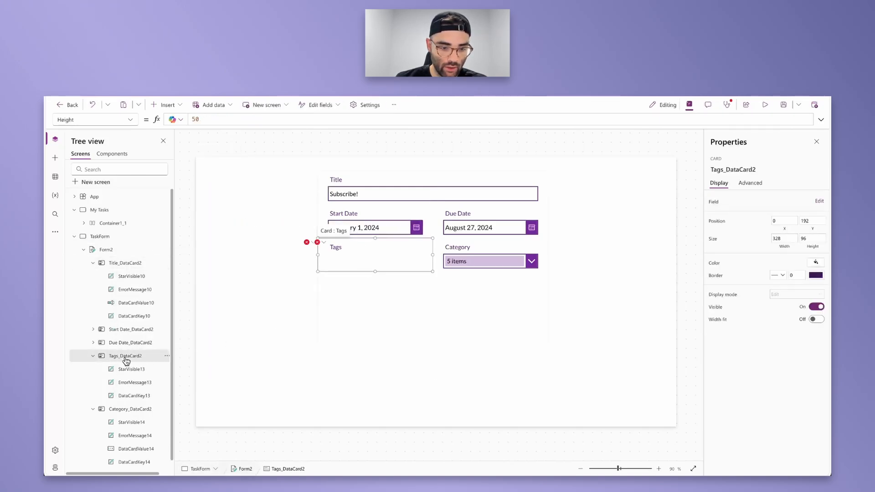
right_click(363, 266)
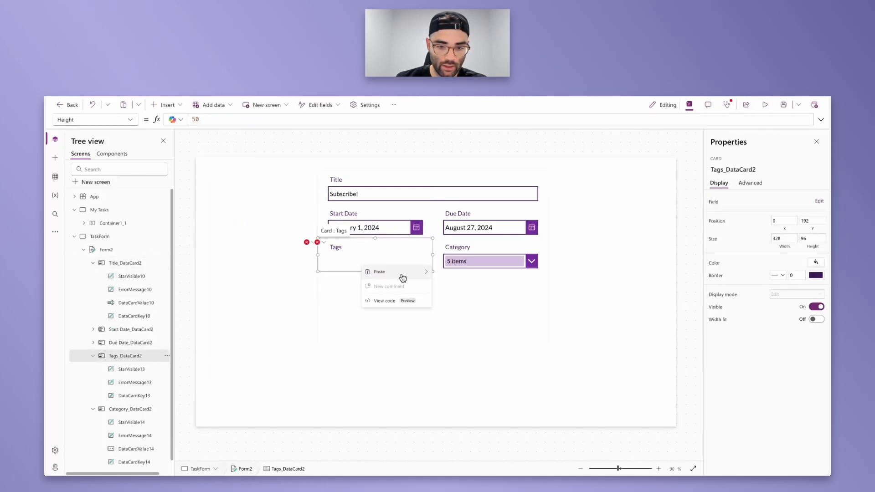
mouse_move(401, 272)
left_click(450, 272)
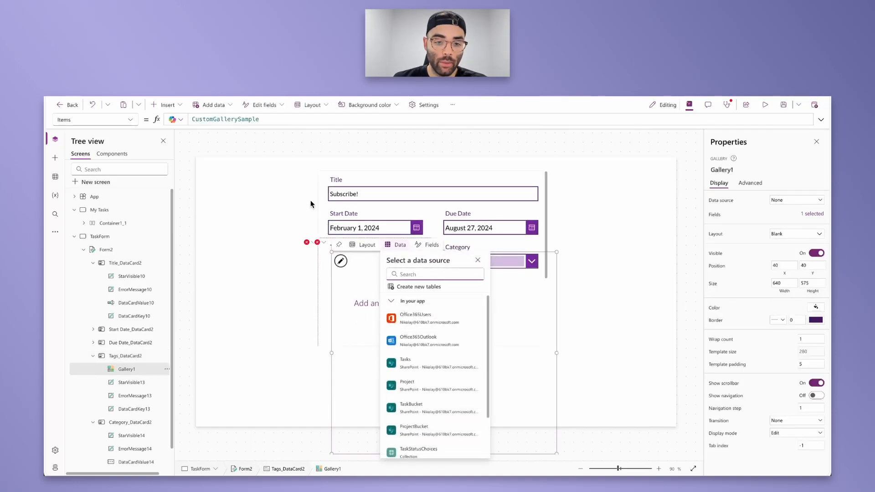
- Set the gallery's Items to Filter(colMultiSelect, Title = "Tags") and check the records in the colMultiSelect collection
left_click_drag(270, 119, 176, 111)
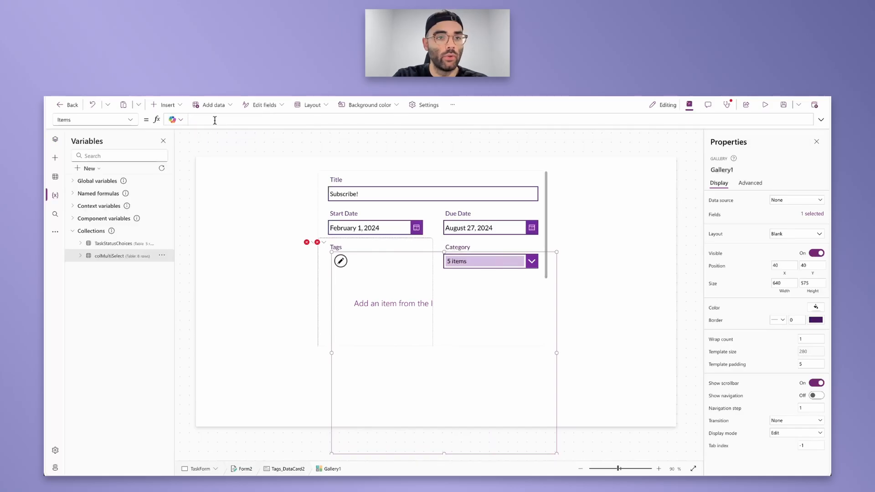
type("Filter(col")
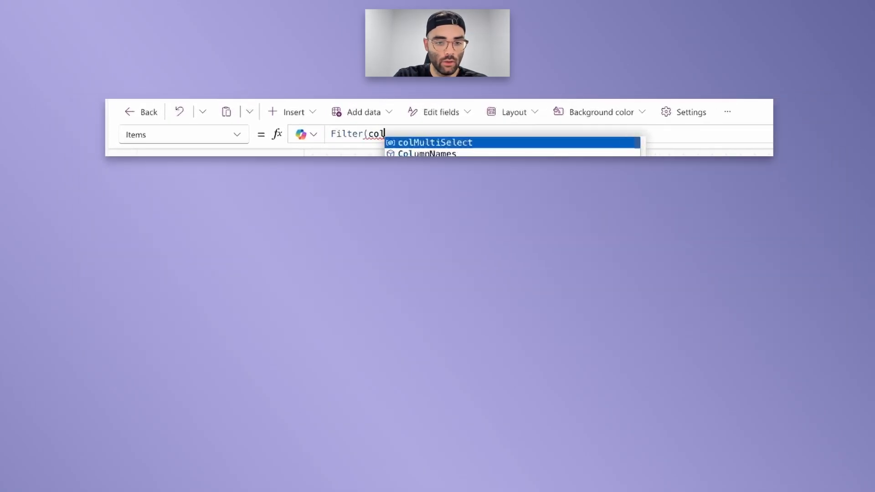
key("Tab")
type(",")
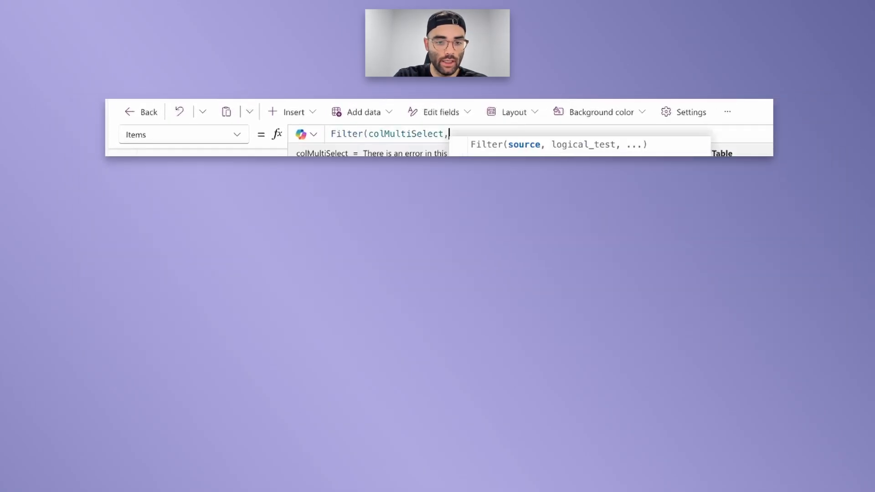
type(" Title = \"Ta")
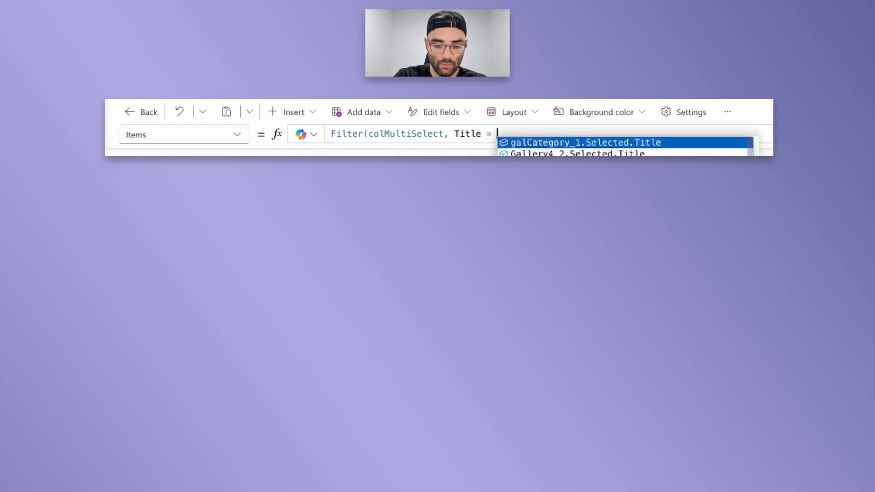
type("gs\")")
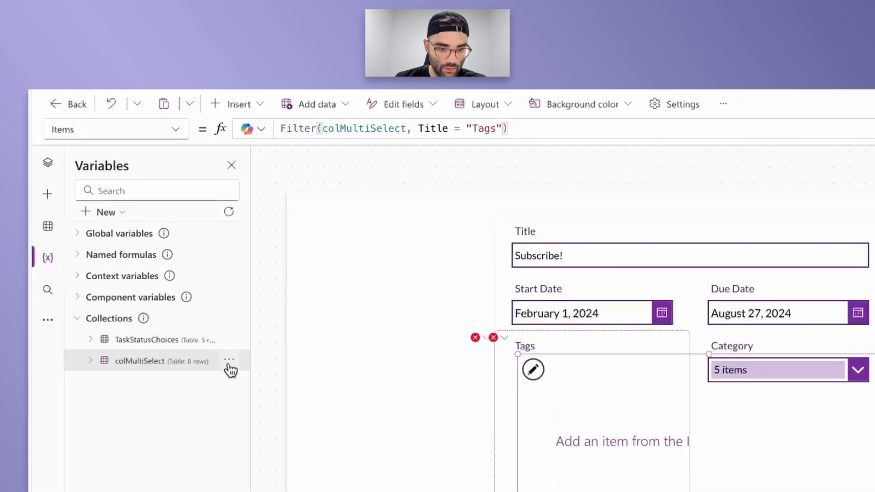
left_click(229, 360)
left_click(270, 382)
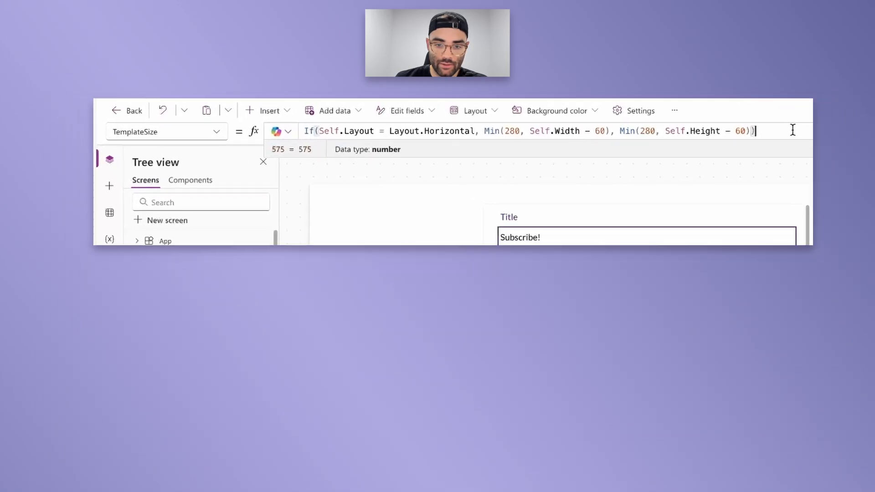
- Set the gallery's TemplateSize to 30 and its Height to If(Self.AllItemsCount = 0, 0, RoundUp(Self.AllItemsCount / 2, 0) * (Self.TemplateHeight + Self.TemplatePadding) + Self.TemplatePadding)
key("ctrl+a")
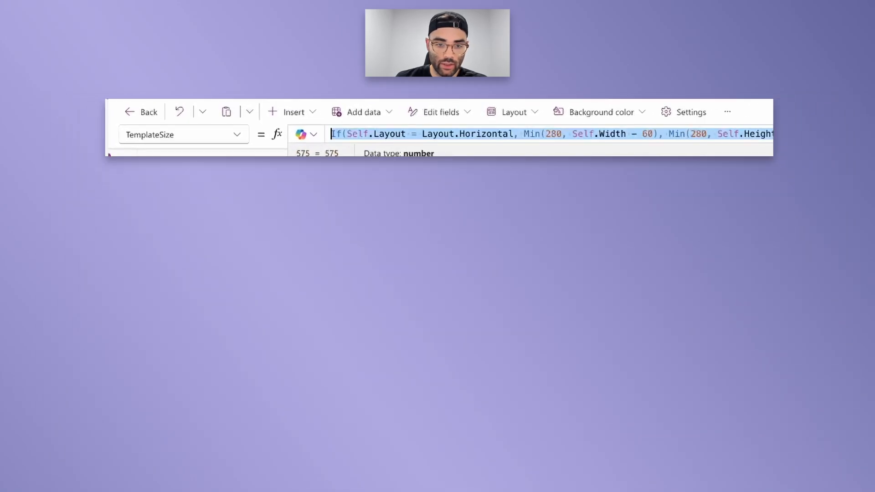
type("30")
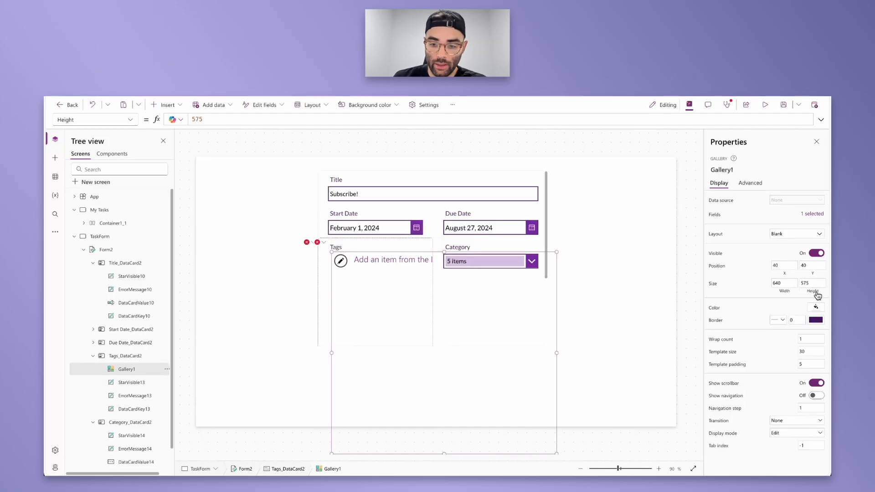
left_click(815, 292)
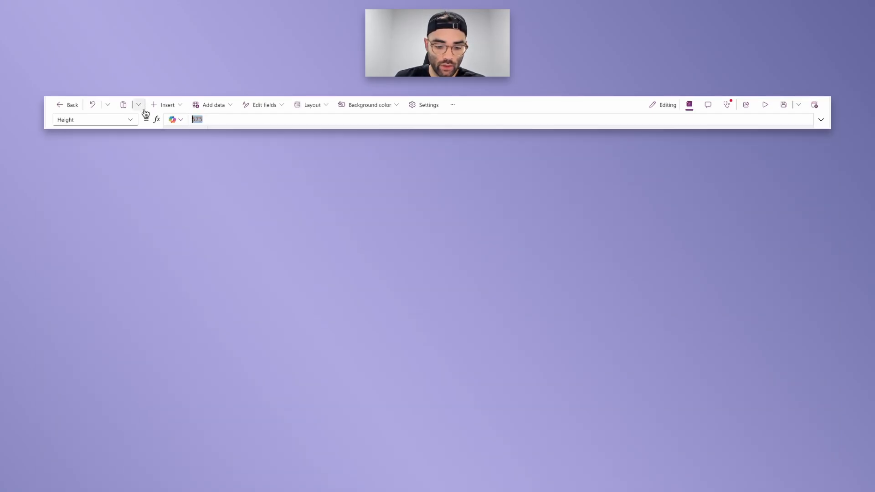
key("ctrl+v")
left_click(822, 122)
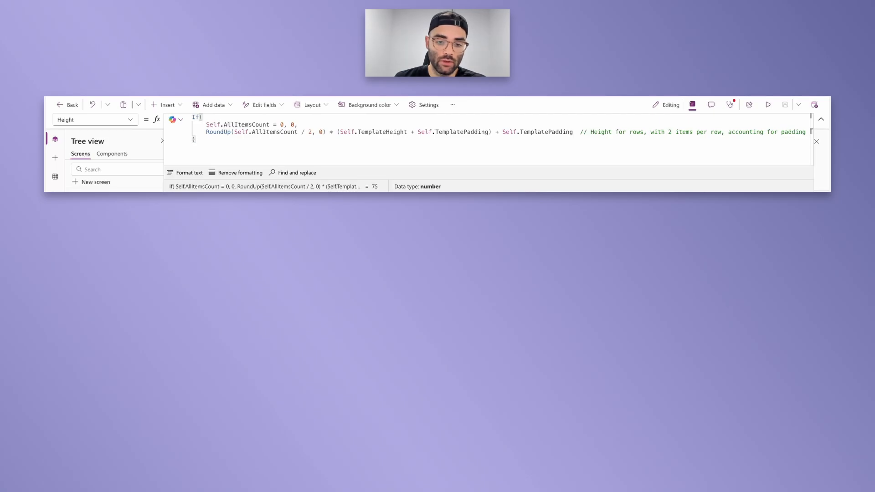
left_click_drag(206, 131, 400, 131)
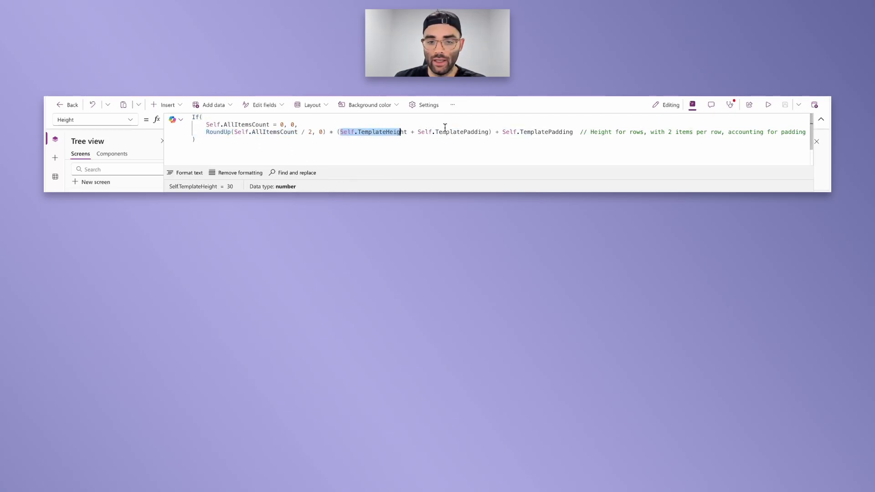
left_click(562, 141)
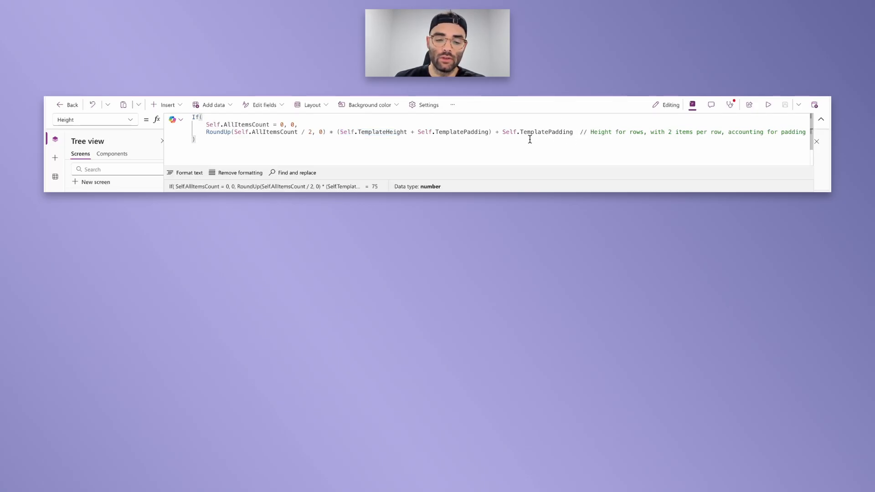
double_click(310, 132)
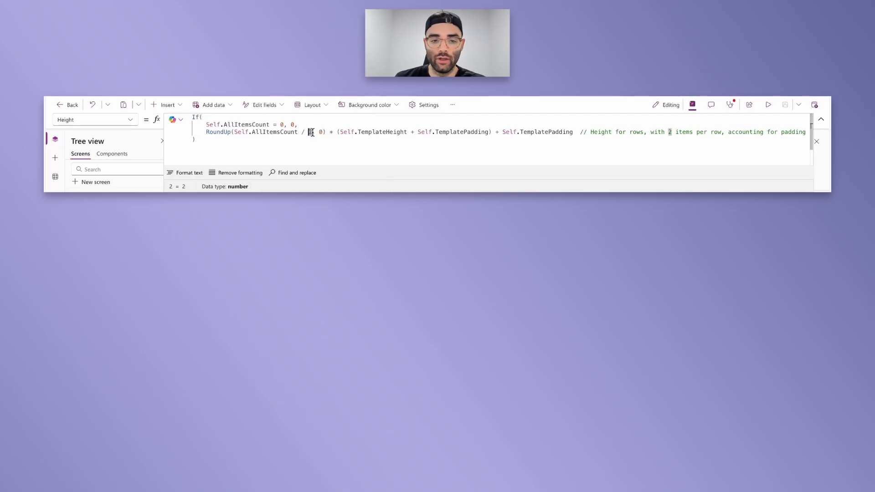
left_click(315, 133)
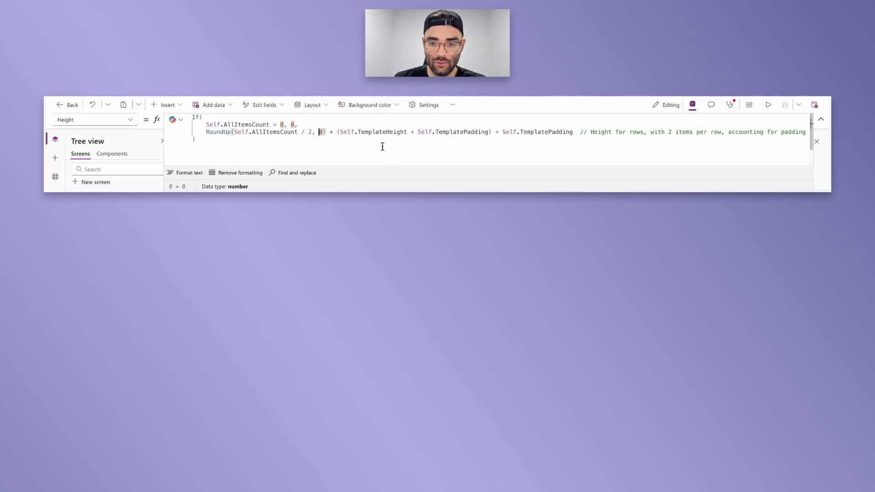
left_click(274, 148)
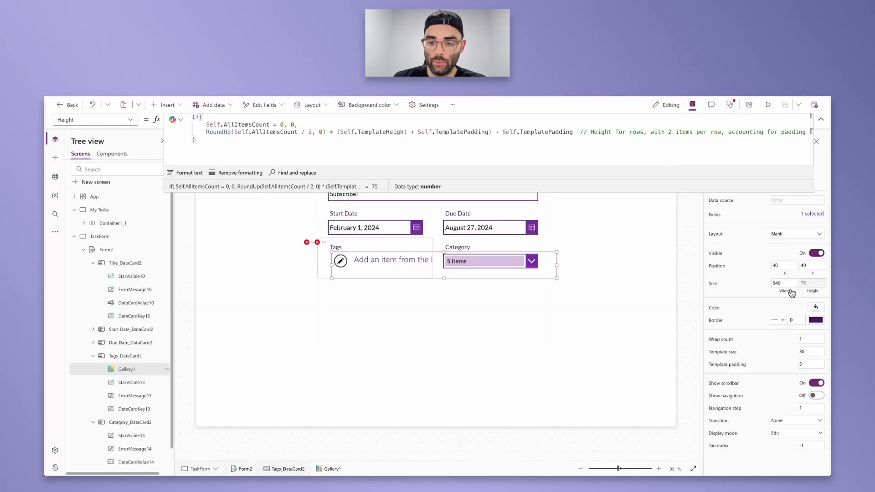
- Set the Tags gallery's Width to Parent.Width - 60
left_click(785, 285)
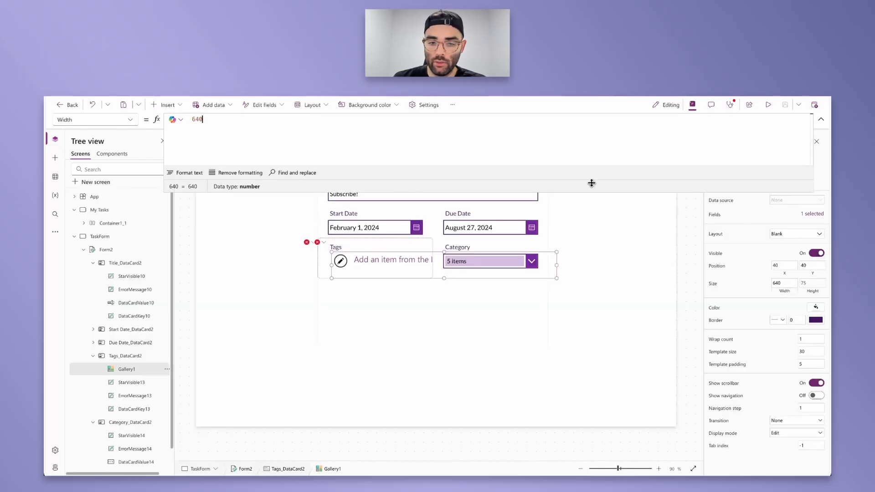
left_click_drag(255, 114, 53, 113)
type("Parent")
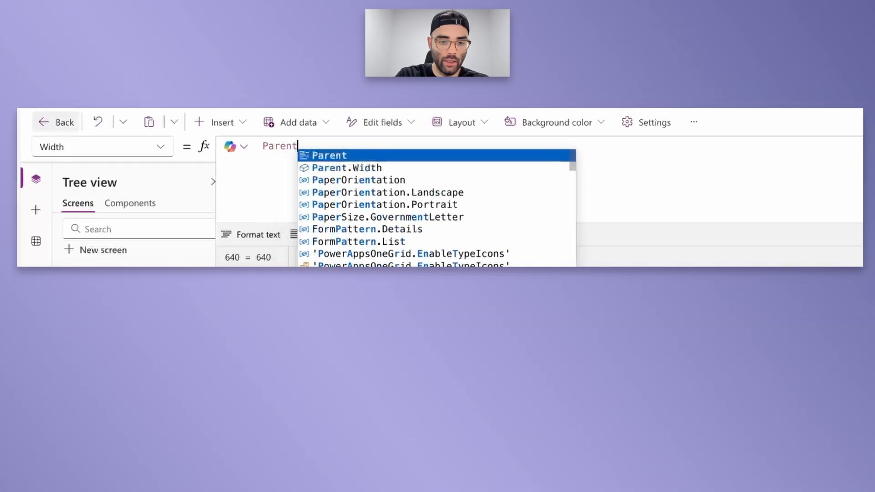
type(".Widht")
key("BackSpace")
key("BackSpace")
type("ith")
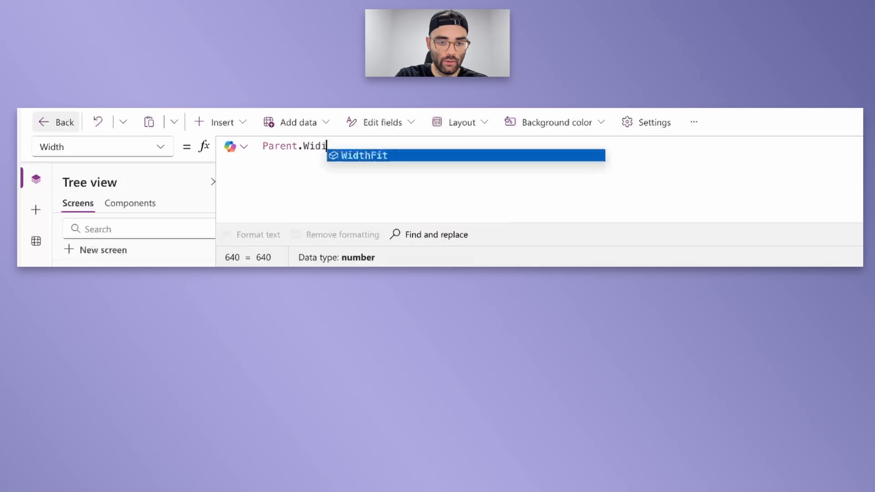
key("BackSpace")
key("BackSpace")
key("BackSpace")
type("th")
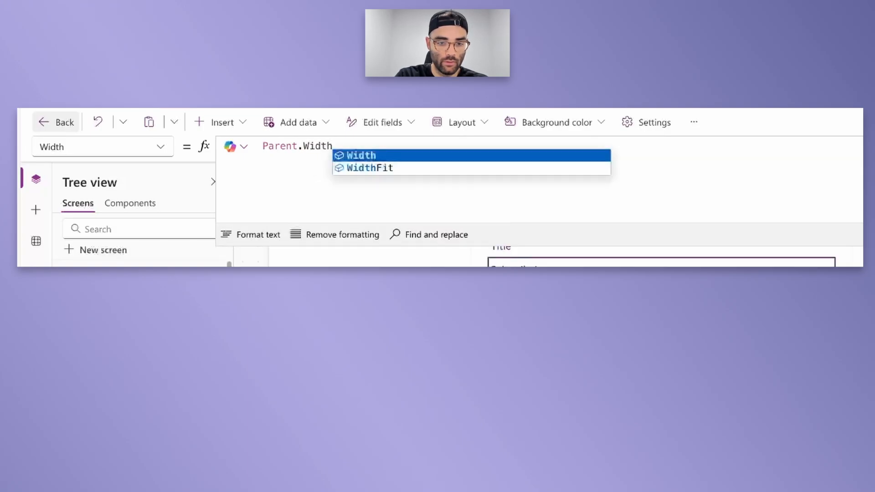
type(" - 60")
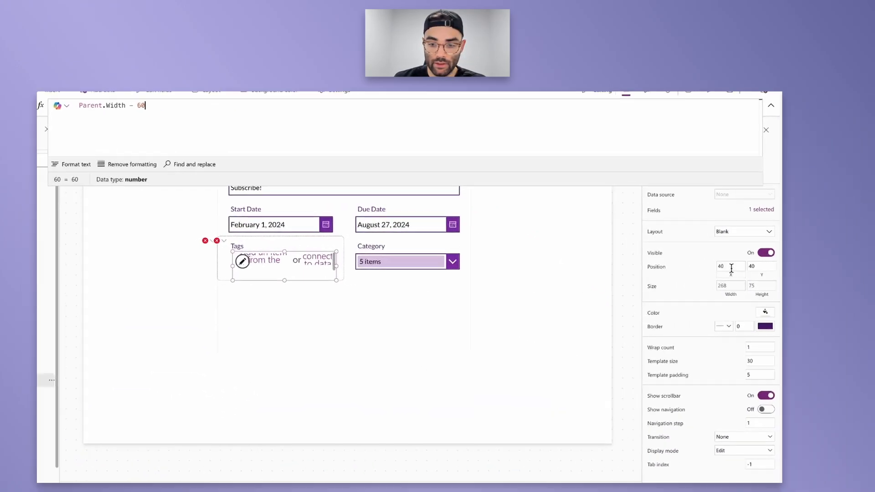
- Position the Tags gallery at X 30 and Y 46 inside its card, and set its wrap count to 2
left_click(731, 269)
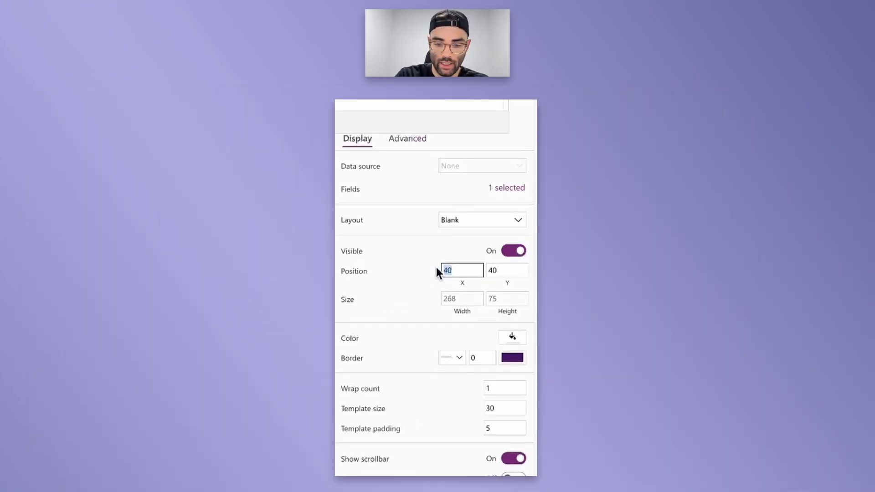
type("30")
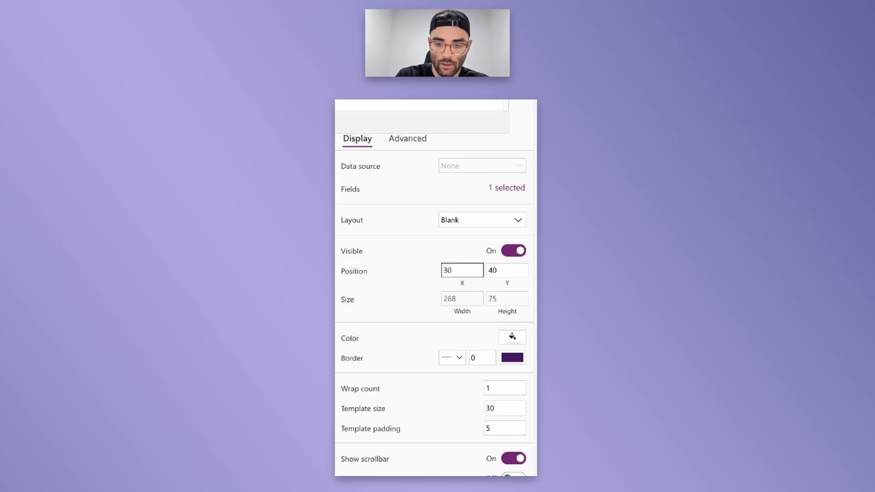
left_click(510, 275)
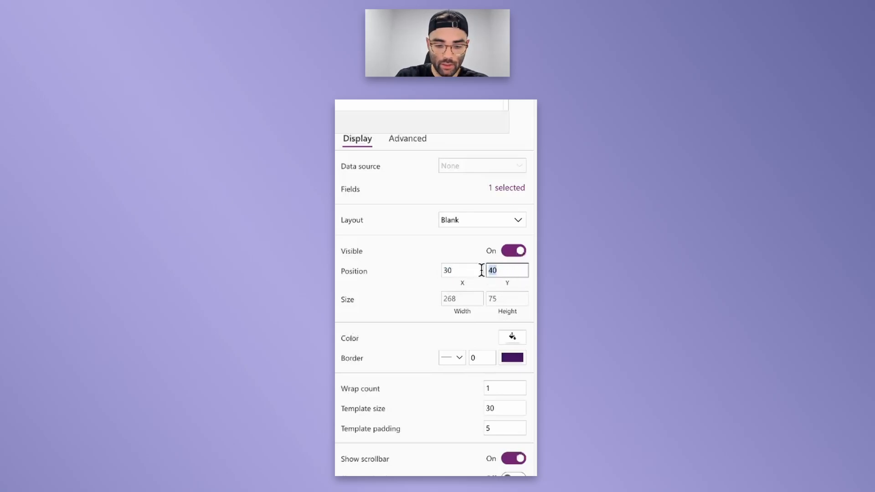
type("46")
left_click(356, 280)
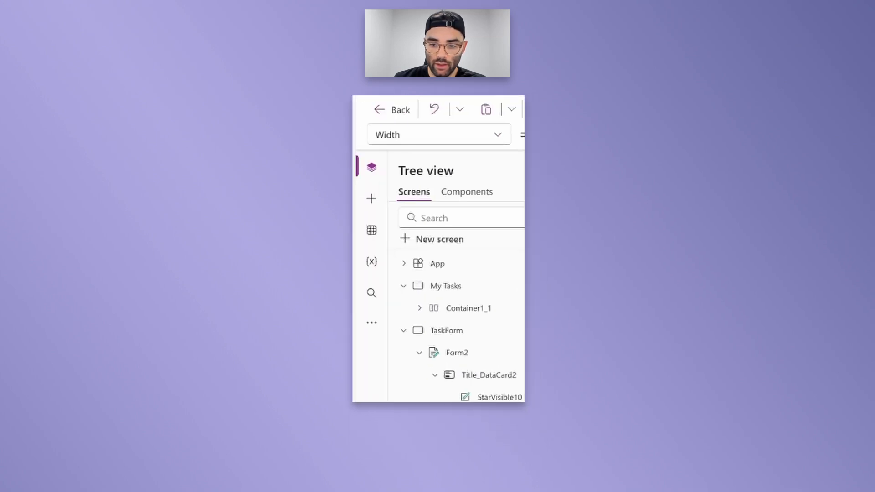
- Set the Tags gallery's DelayItemLoading property to false
left_click(385, 133)
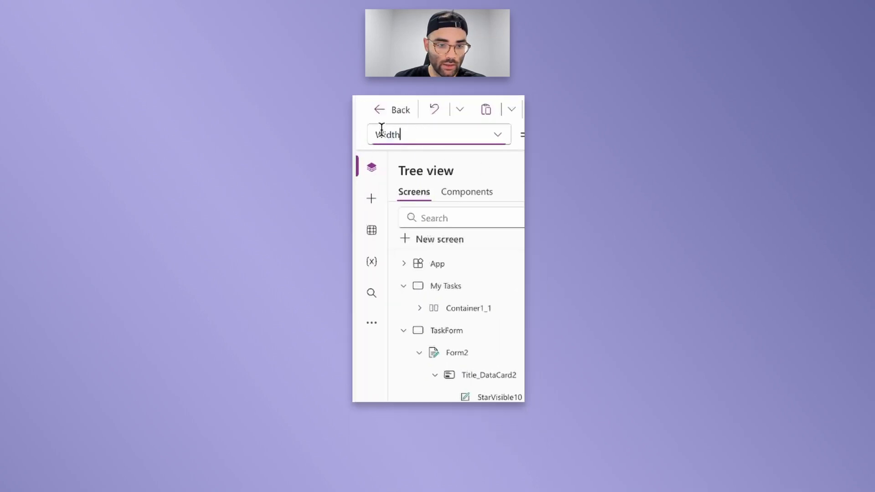
type("delay")
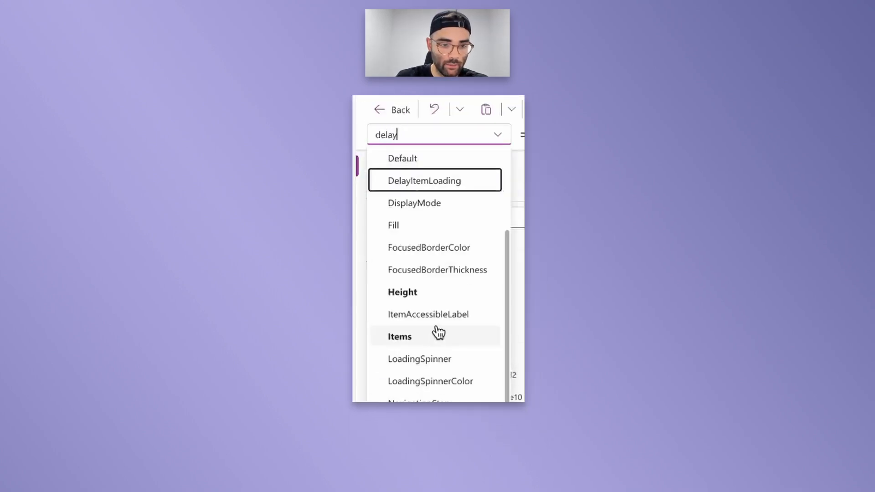
left_click(404, 183)
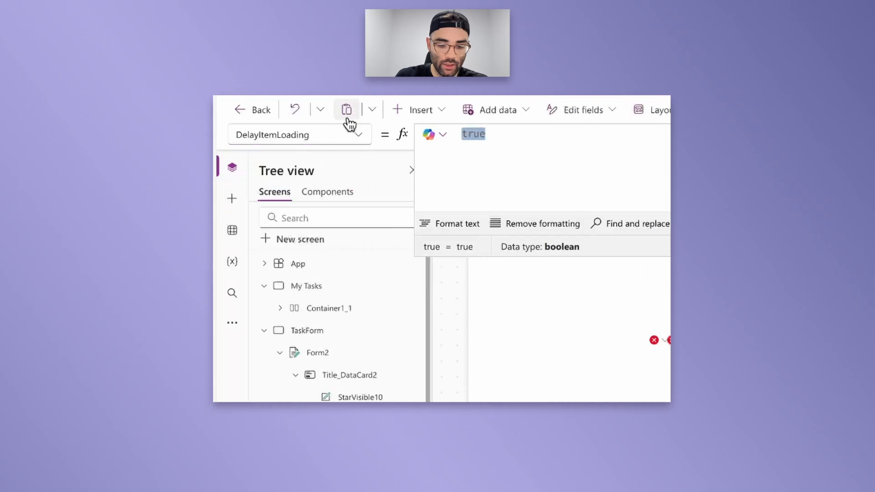
type("false")
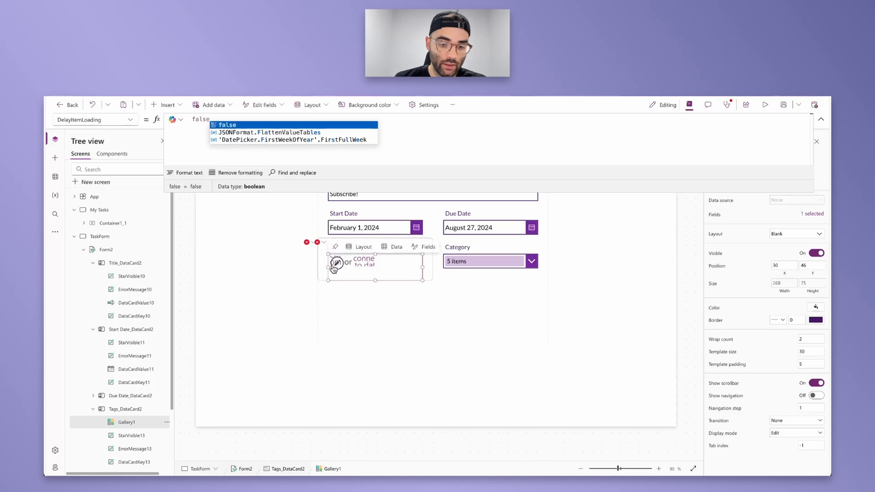
- Insert a classic button into the template of the Tags gallery
left_click(337, 264)
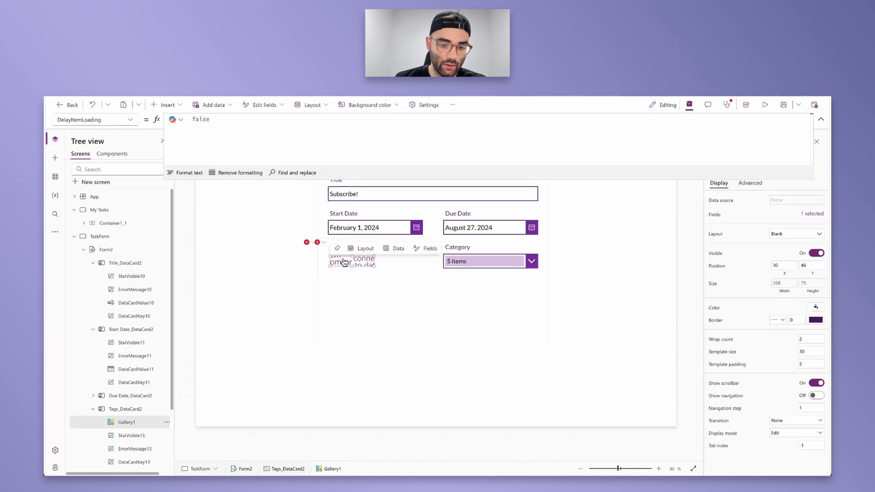
left_click(169, 106)
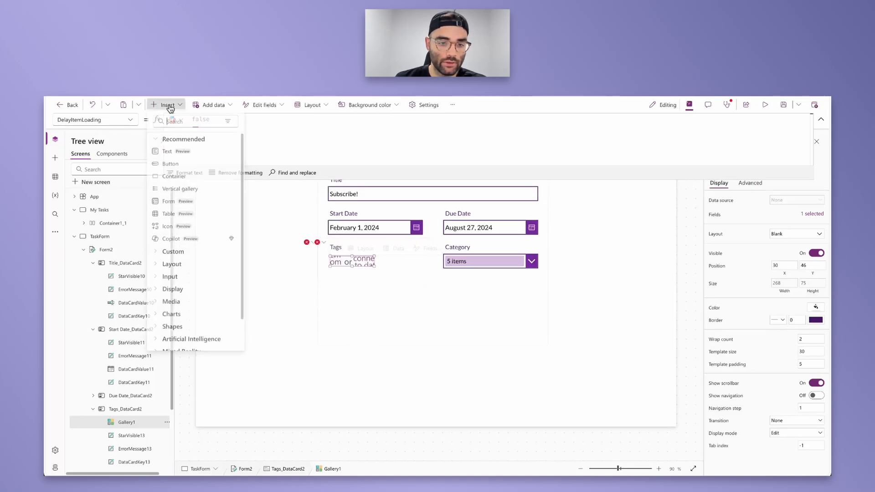
type("button")
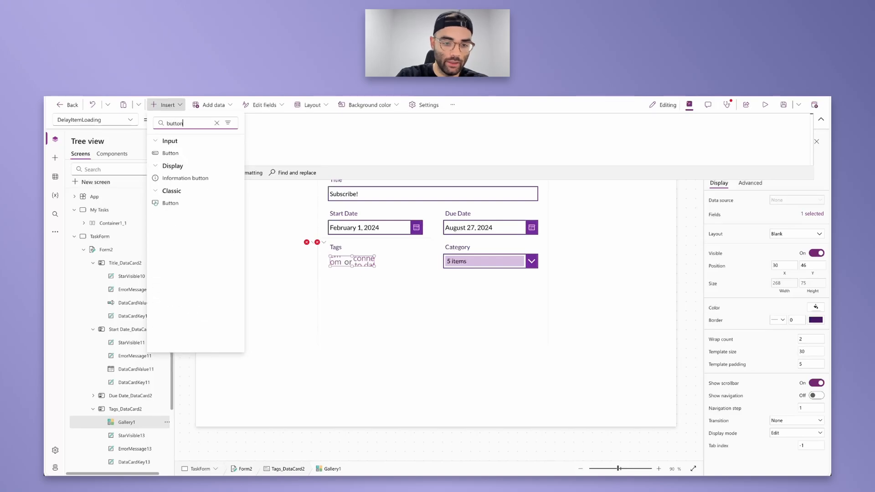
left_click(170, 203)
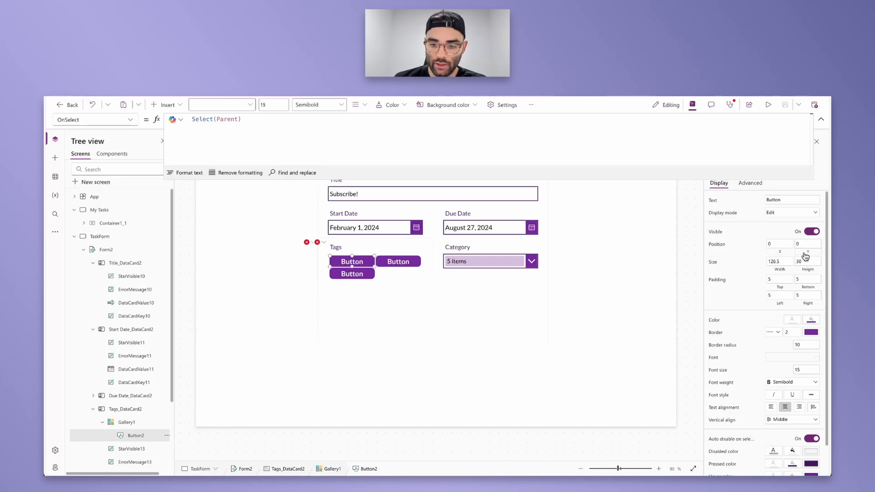
- Set the gallery button's Width to Parent.TemplateWidth
left_click(781, 269)
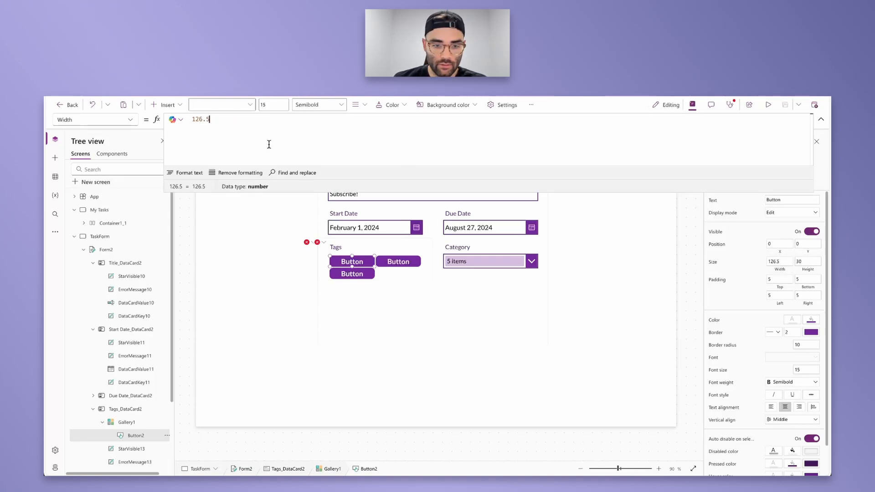
left_click_drag(216, 119, 188, 121)
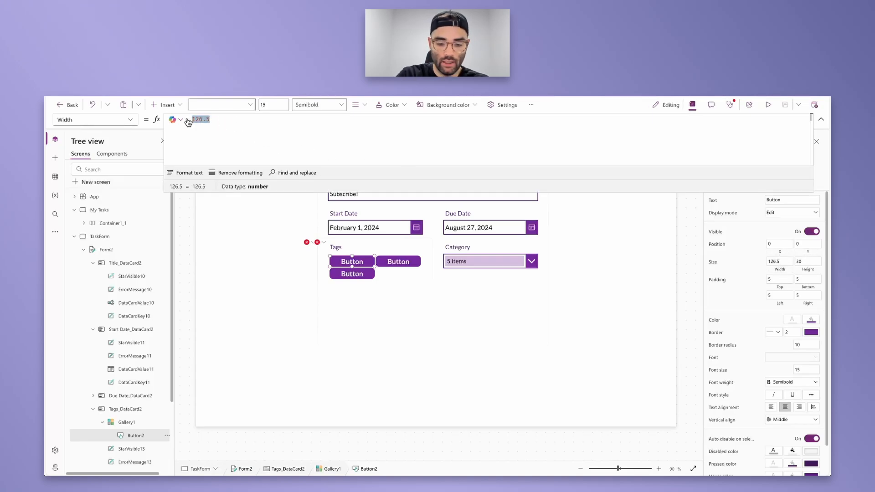
type("Parent.t")
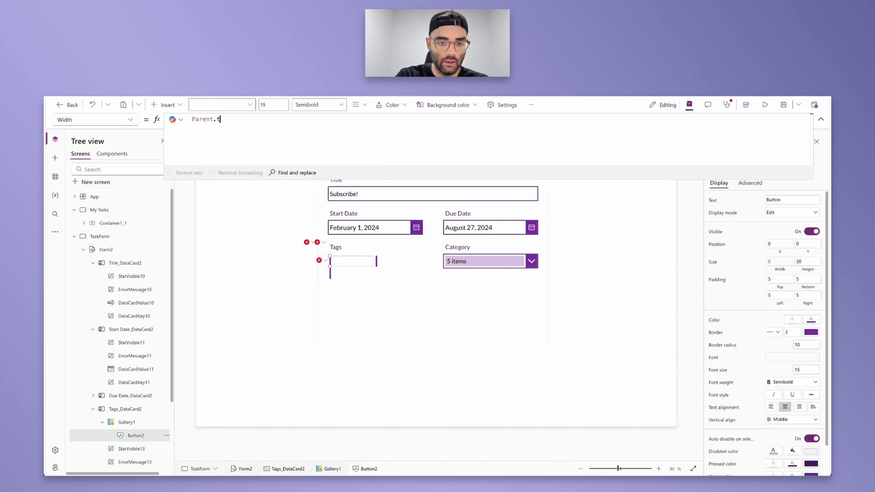
type("empla")
key("Down")
key("Down")
key("Tab")
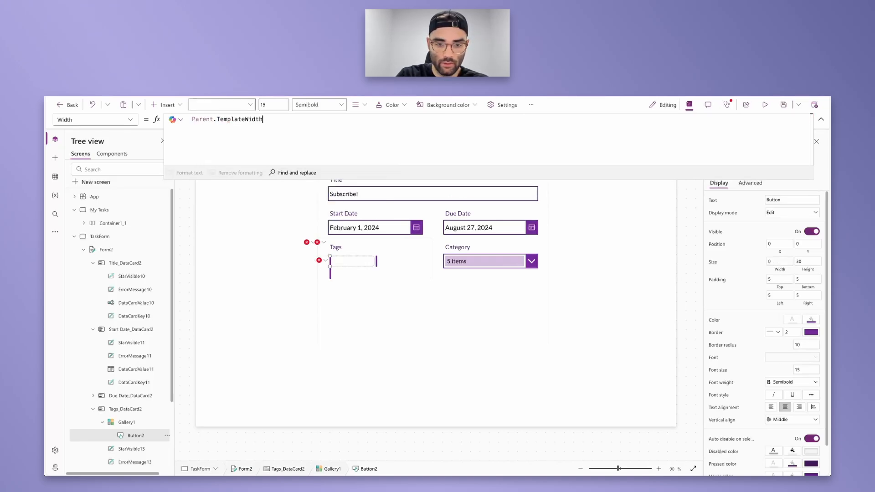
- Set the gallery button's Height to Parent.TemplateHeight and its display mode to Disabled
left_click(811, 270)
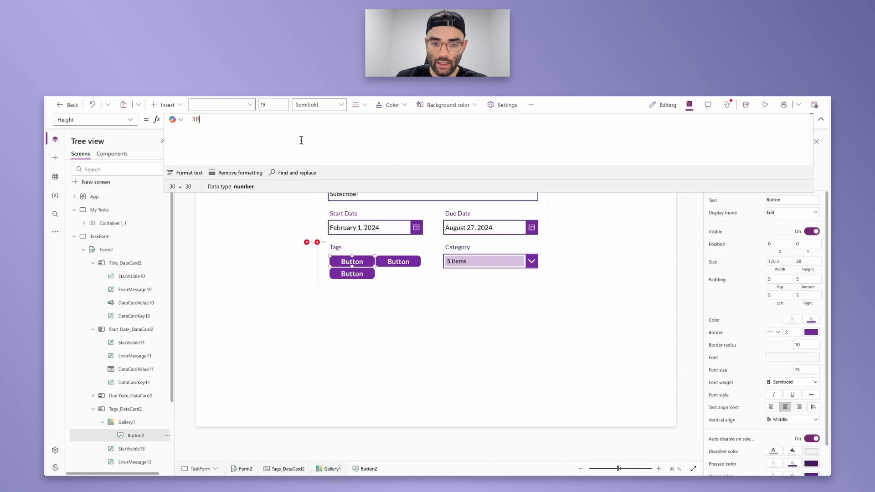
key("ctrl+a")
type("Parent.")
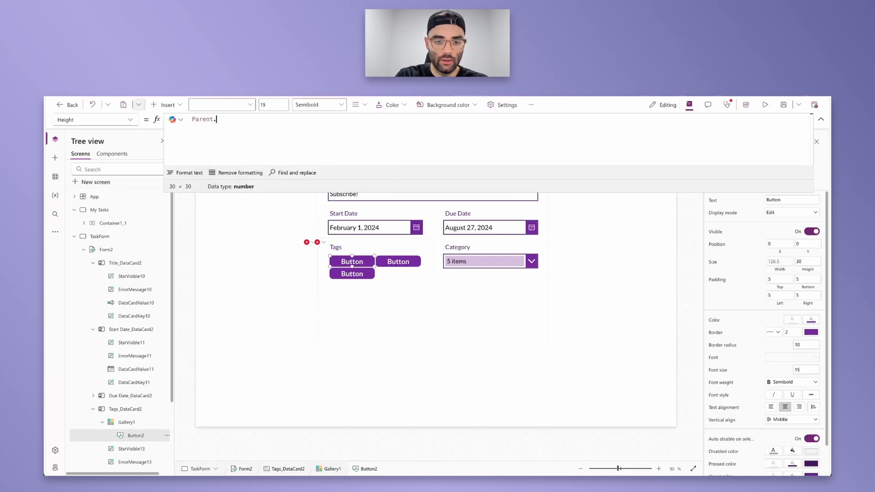
type("templ")
key("Tab")
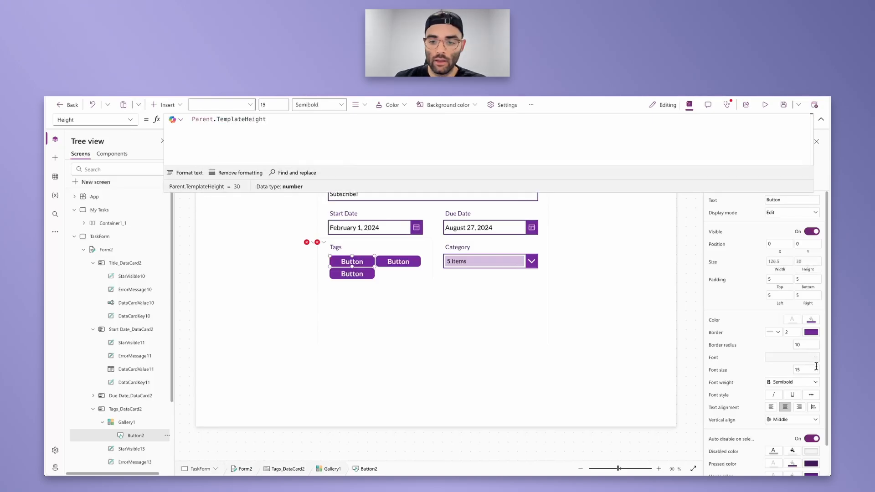
left_click(784, 214)
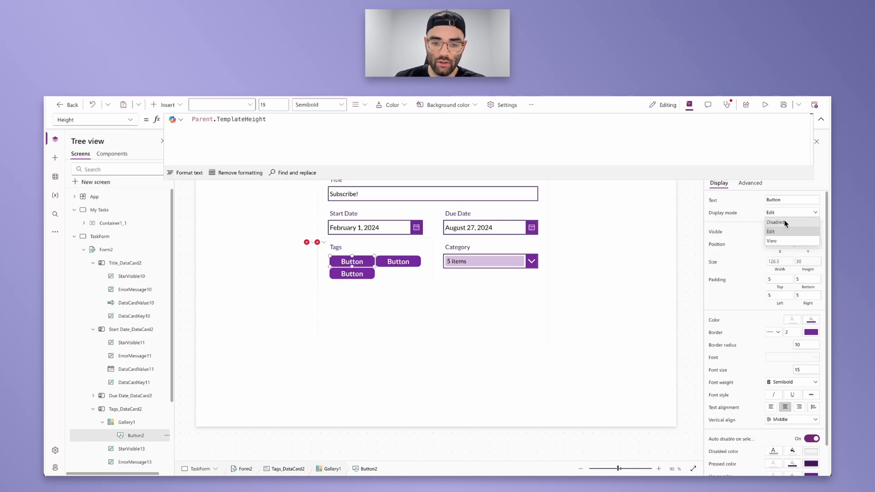
left_click(781, 222)
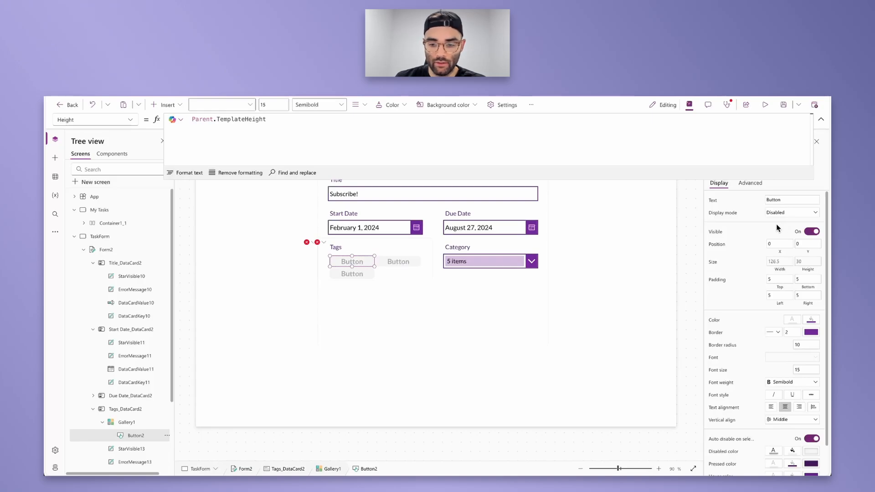
- Set the gallery button's disabled text color to black
scroll(748, 244, "down", 1)
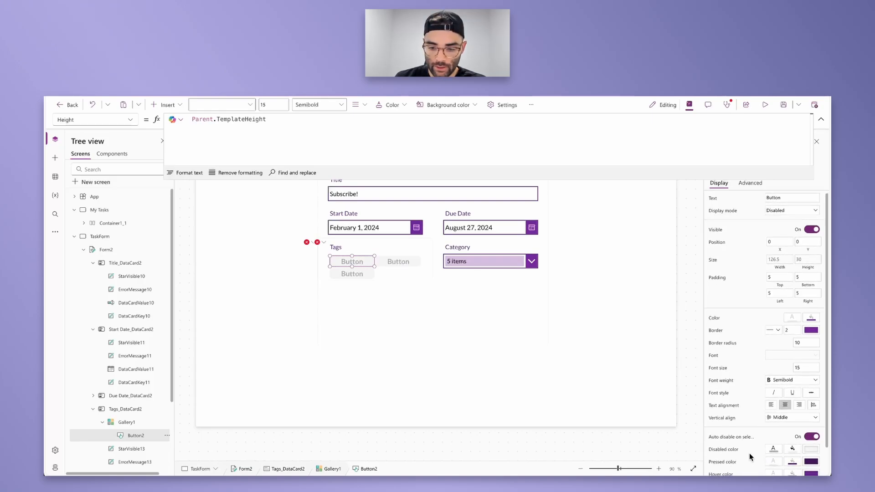
left_click(774, 450)
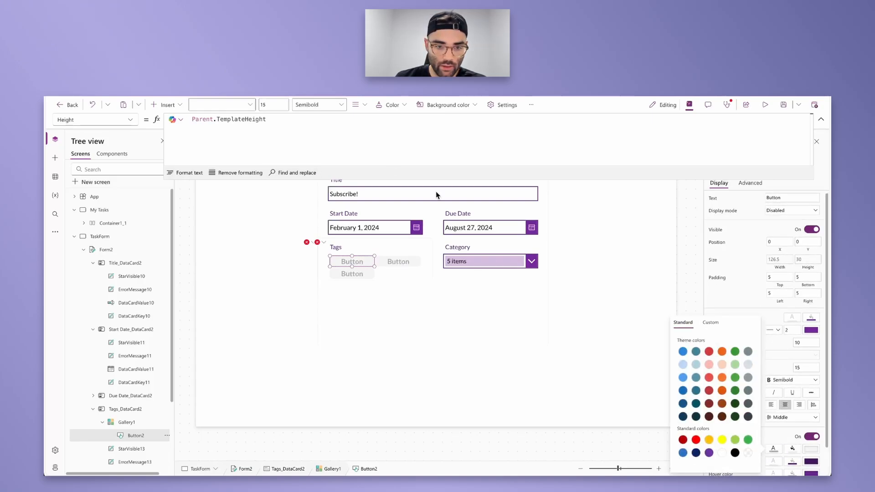
left_click(735, 452)
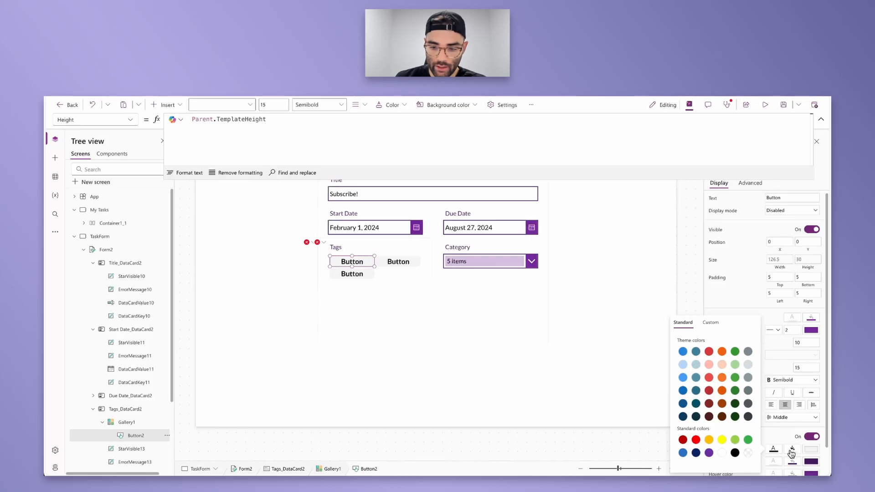
- Set the gallery button's DisabledFill property to ColorFade(Color.MediumPurple, 80%)
left_click(91, 120)
type("He")
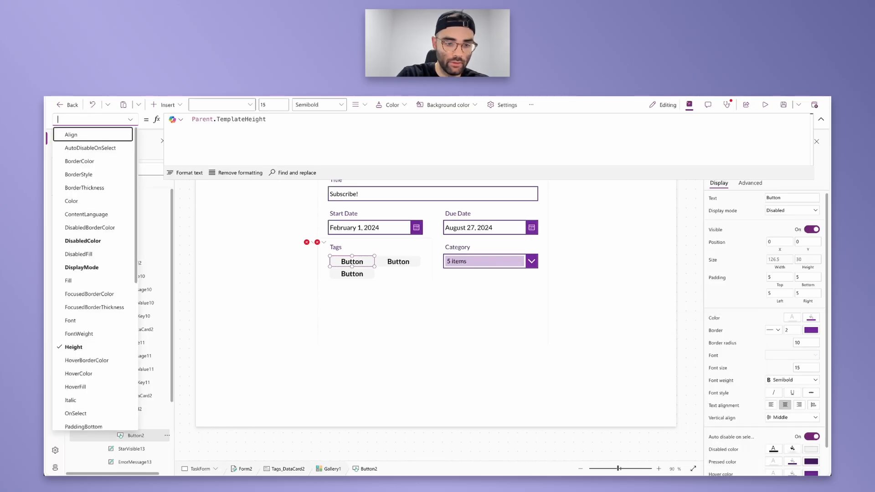
left_click(89, 255)
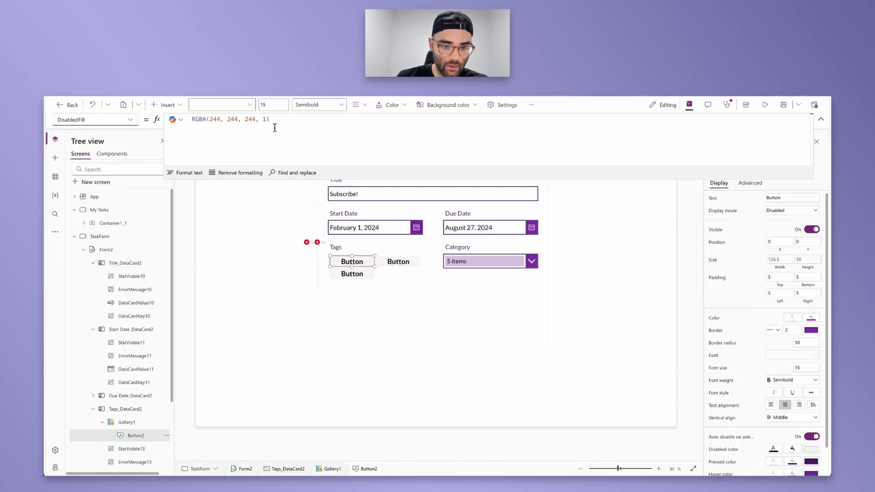
left_click_drag(274, 121, 169, 118)
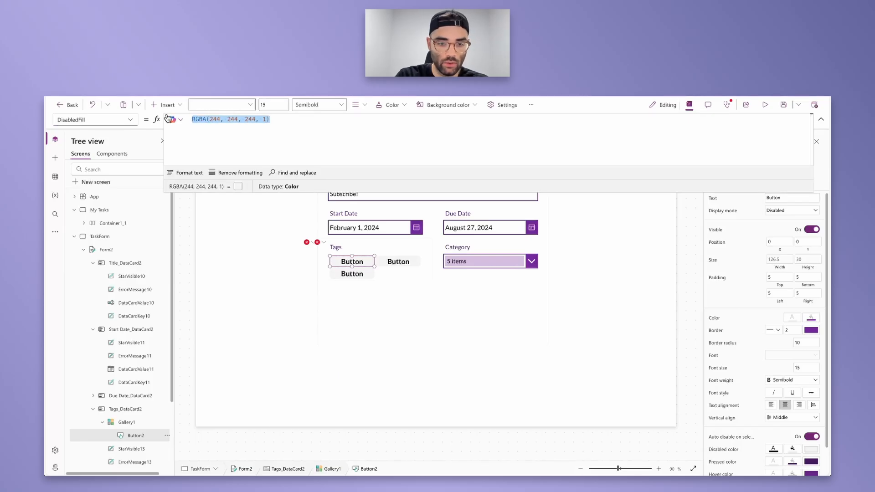
type("ColrFade(")
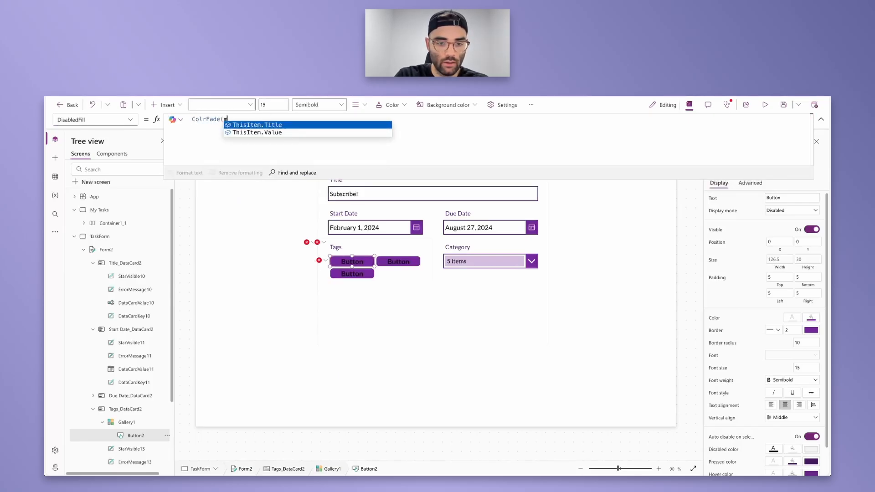
type("mediump")
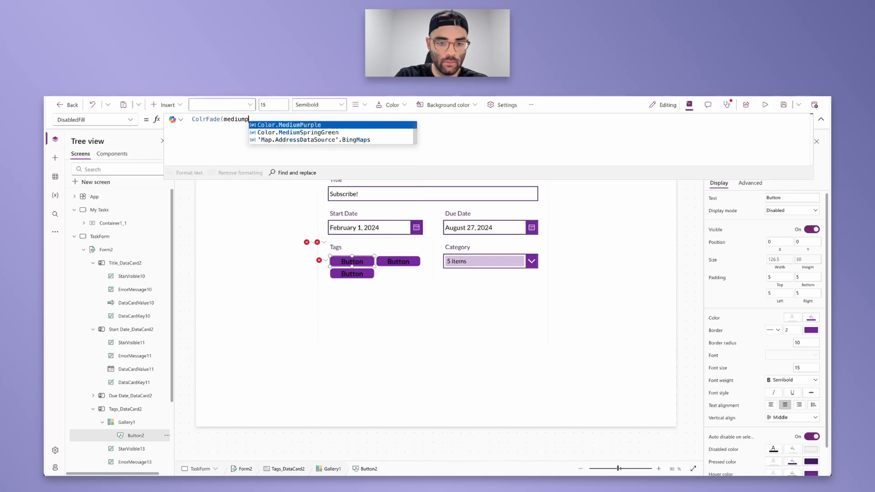
key("Tab")
type(", 80")
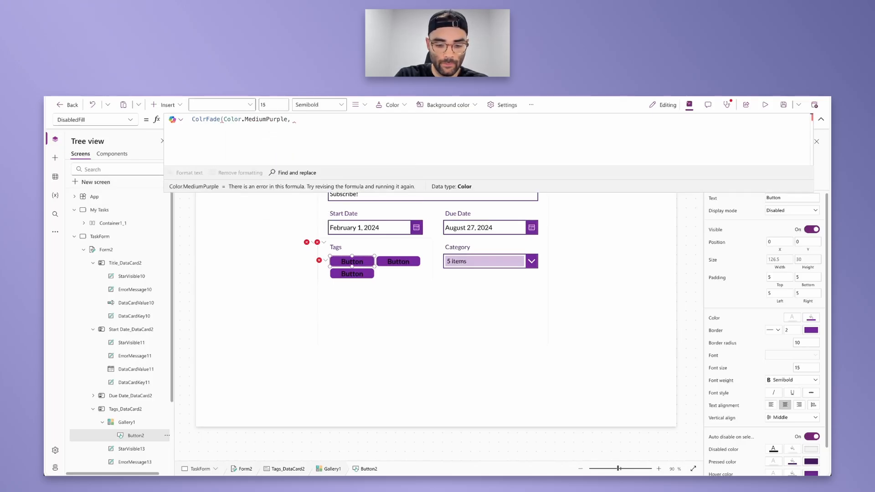
type("%")
type(")")
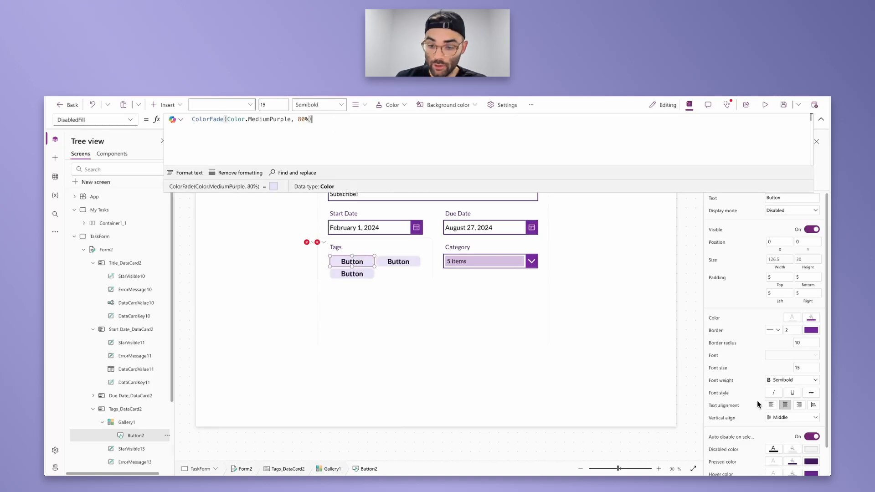
- Set the gallery button's font size to 10 and its border style to None
left_click(801, 368)
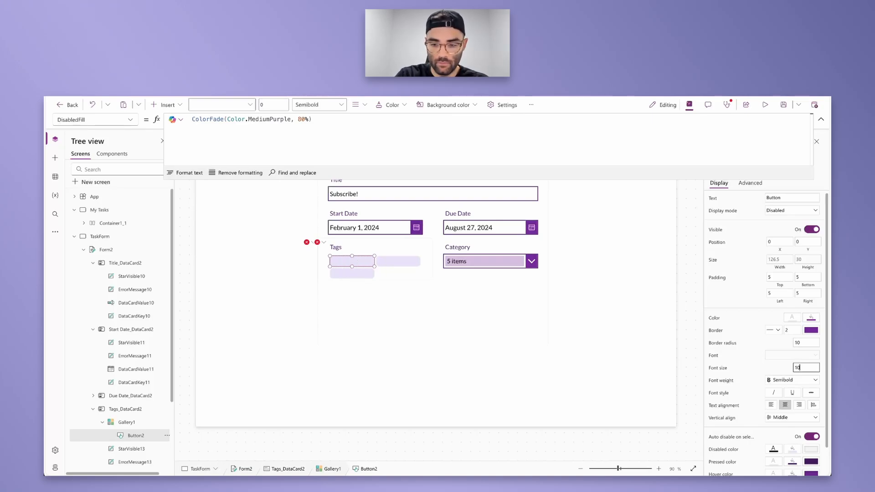
type("10")
left_click(773, 330)
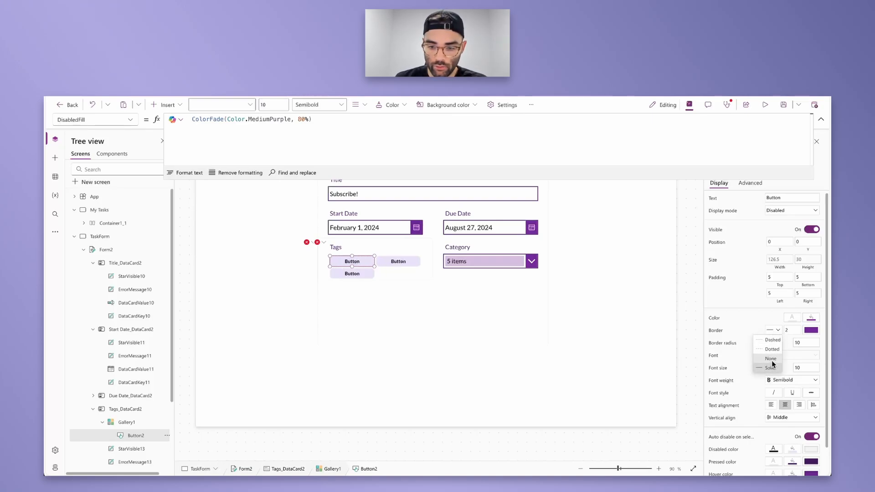
left_click(772, 360)
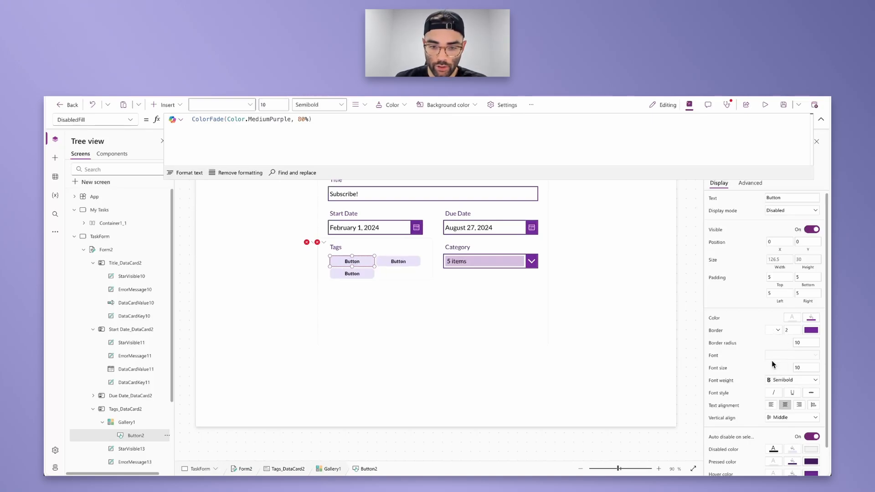
- Set the gallery button's Text to ThisItem.Value and its border radius to 5
left_click(716, 200)
left_click_drag(222, 119, 192, 119)
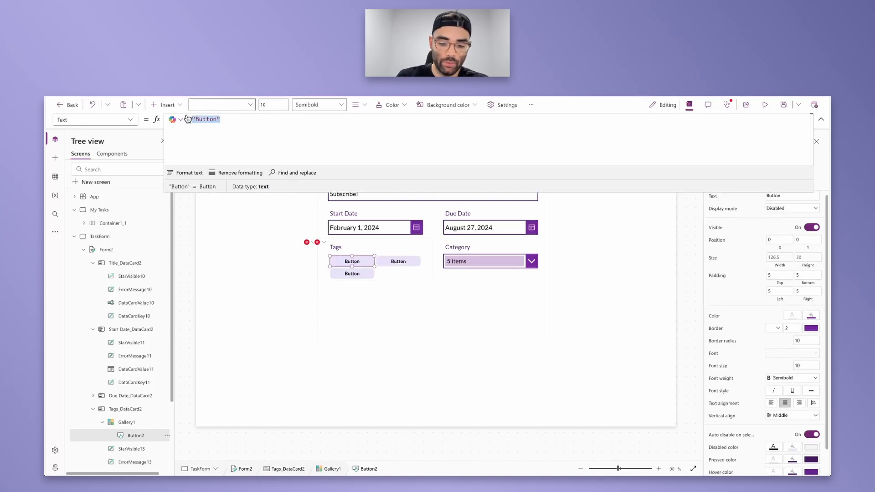
type("This")
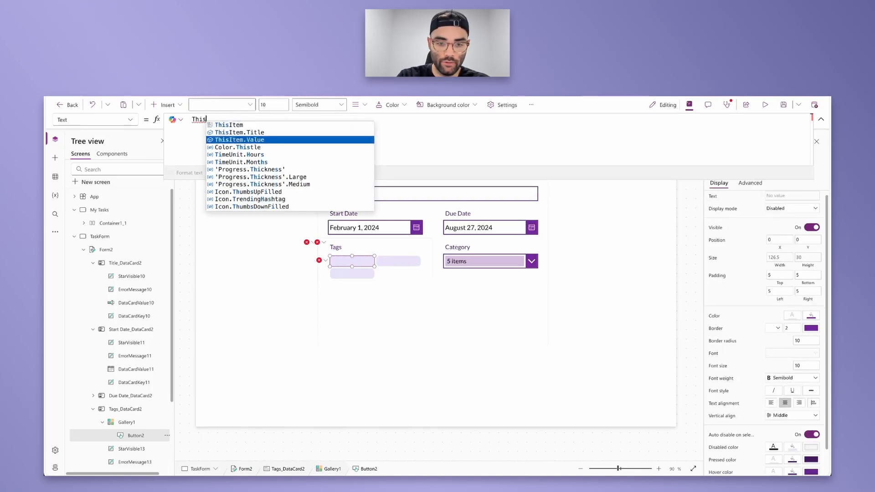
key("Tab")
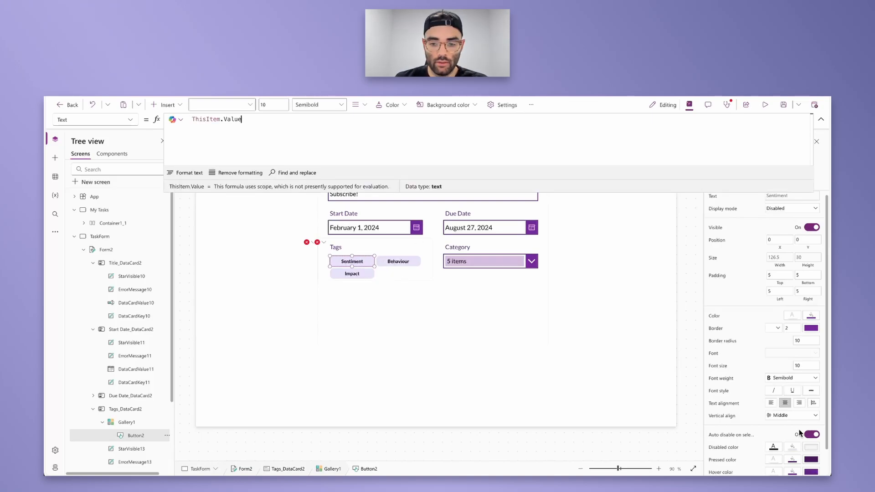
left_click(795, 341)
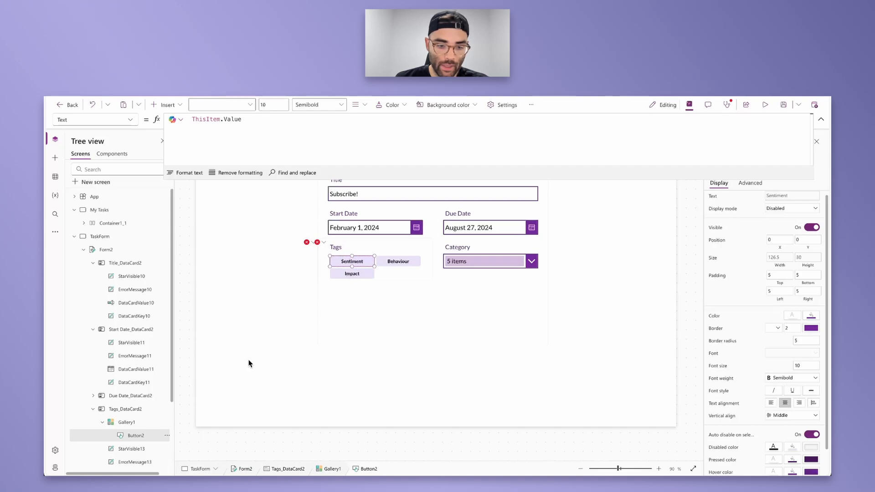
- Rename the gallery in the Tags data card as galTags
left_click(140, 424)
left_click(820, 120)
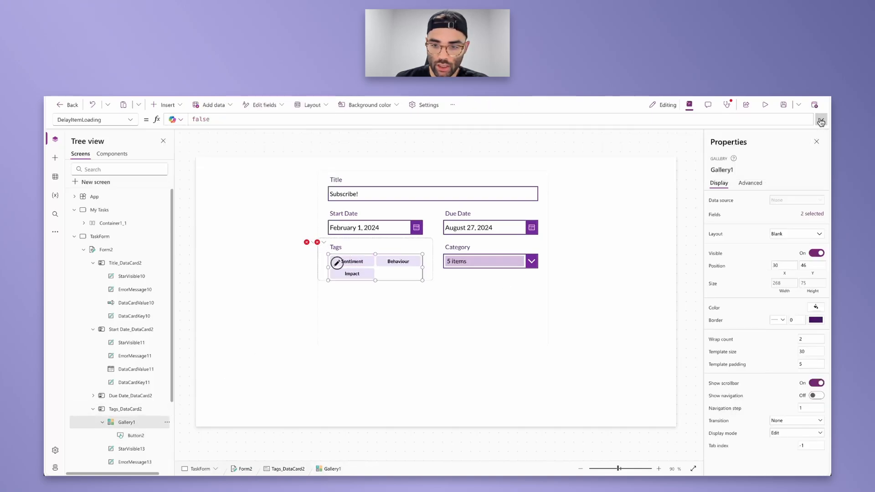
left_click(724, 169)
type("galTags")
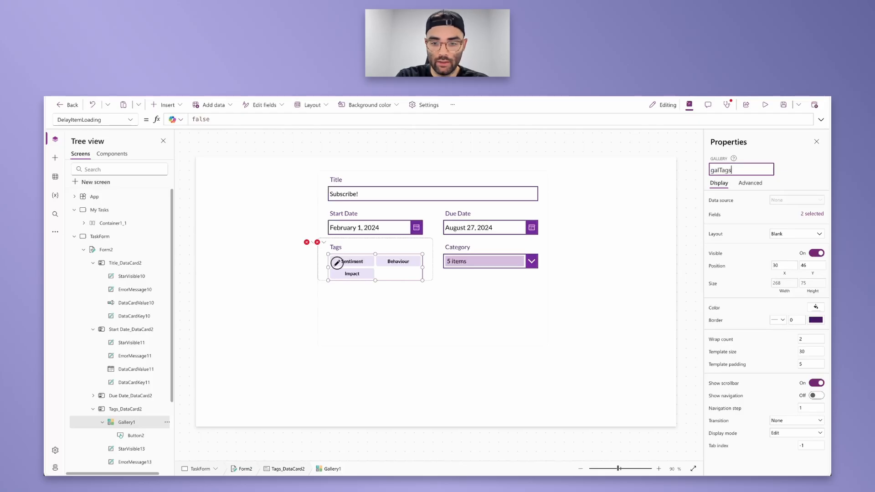
key("Return")
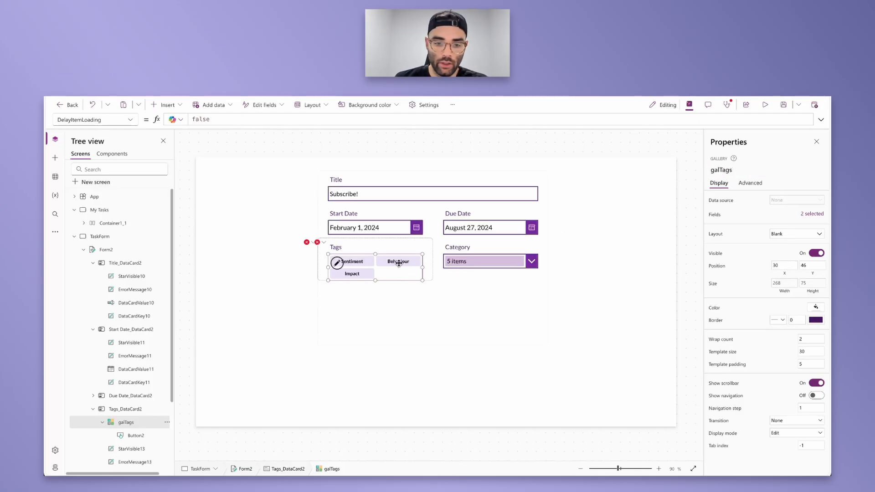
- Fix the Tags card's error message position by setting its Y formula to galTags.Y + galTags.Height
left_click(317, 243)
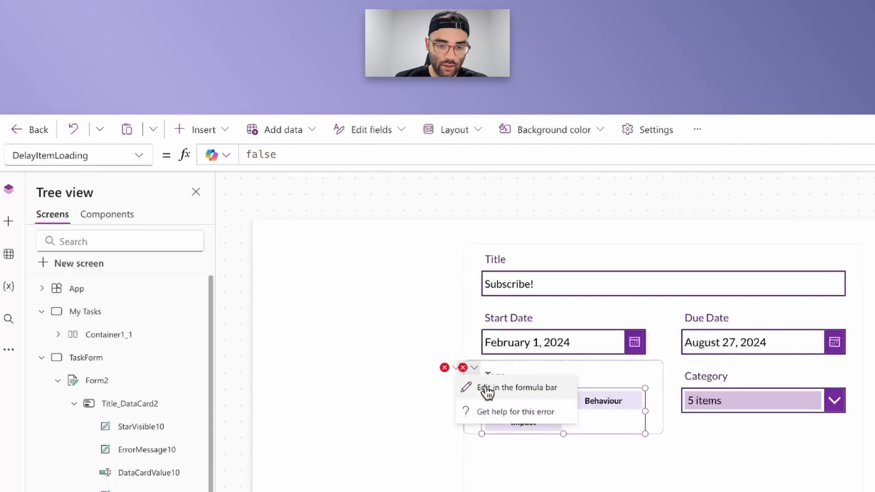
left_click(486, 387)
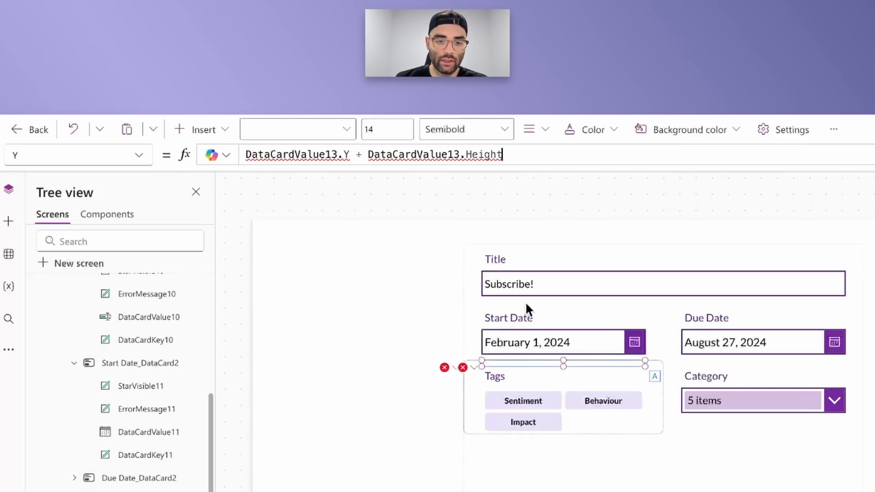
double_click(279, 154)
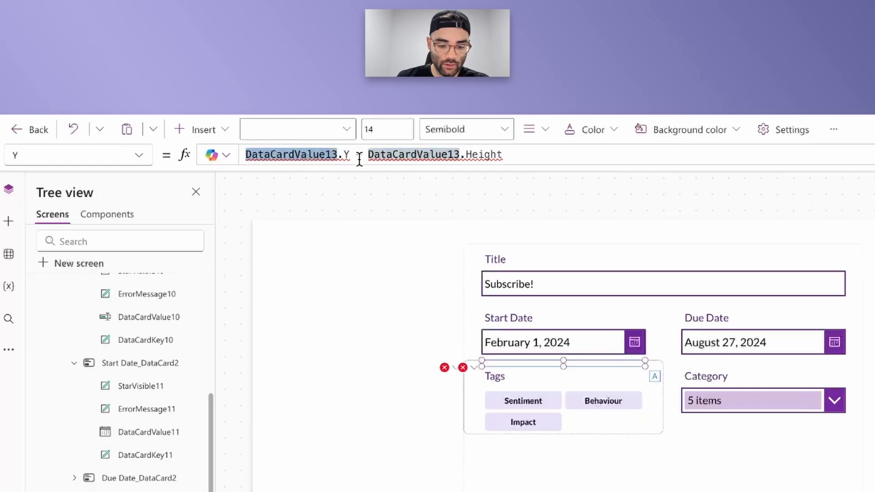
key("ctrl+d")
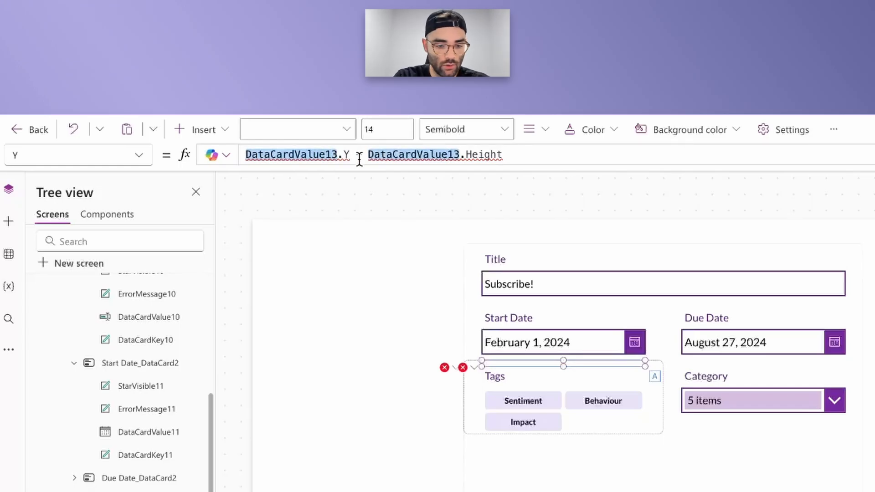
key("BackSpace")
type("galTags.Y + galTags")
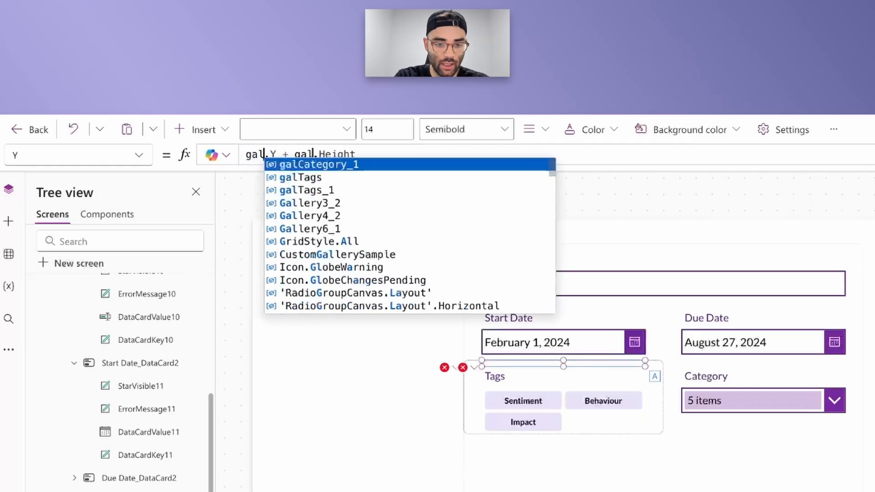
left_click(507, 151)
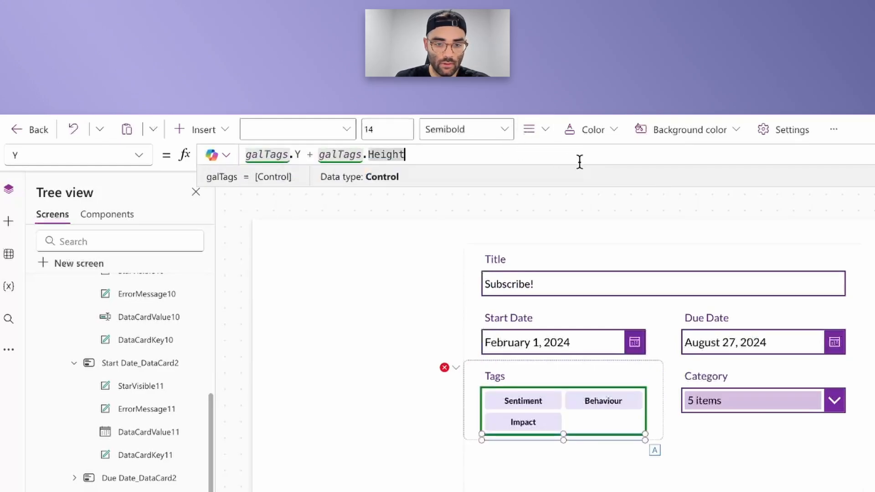
- Fix the Tags card's Update error by setting its formula to Filter(colMultiSelect, Title = "Tags").Value
left_click(456, 368)
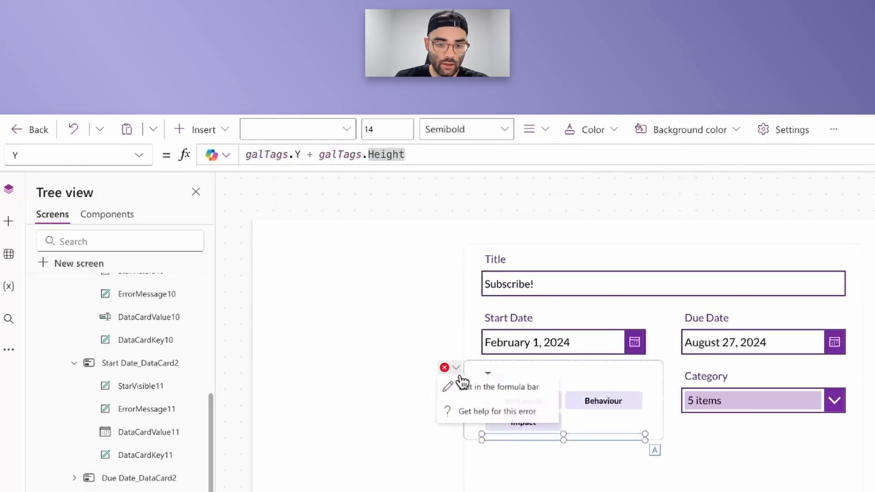
left_click(482, 397)
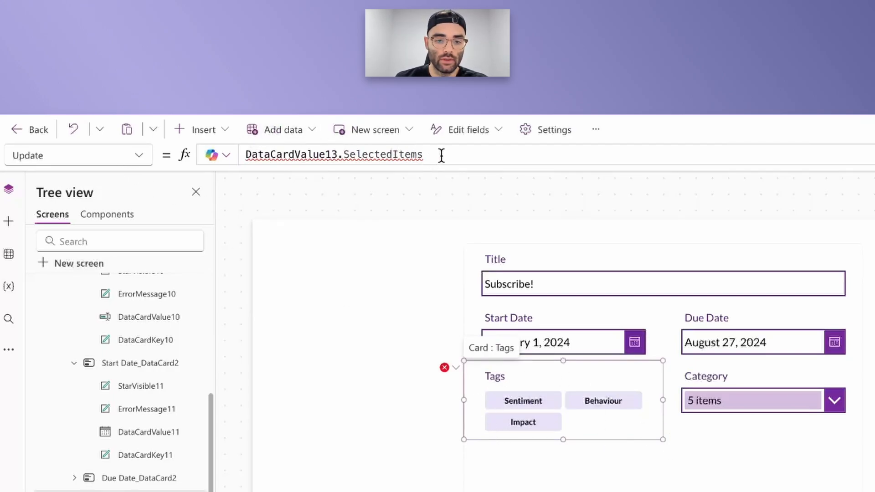
double_click(315, 154)
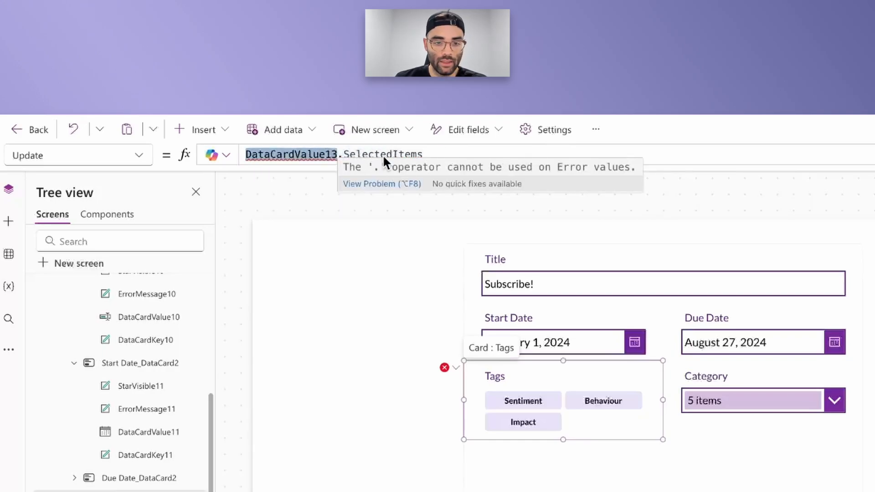
double_click(365, 154)
left_click(460, 154)
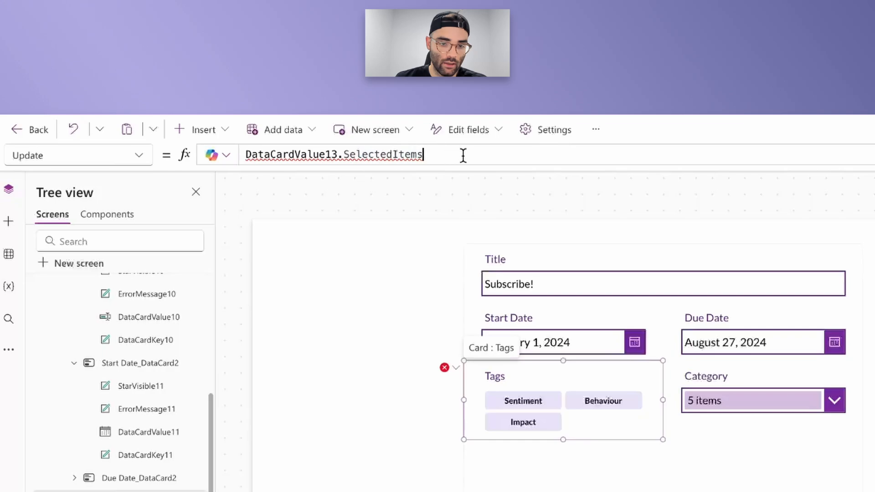
key("ctrl+a")
key("BackSpace")
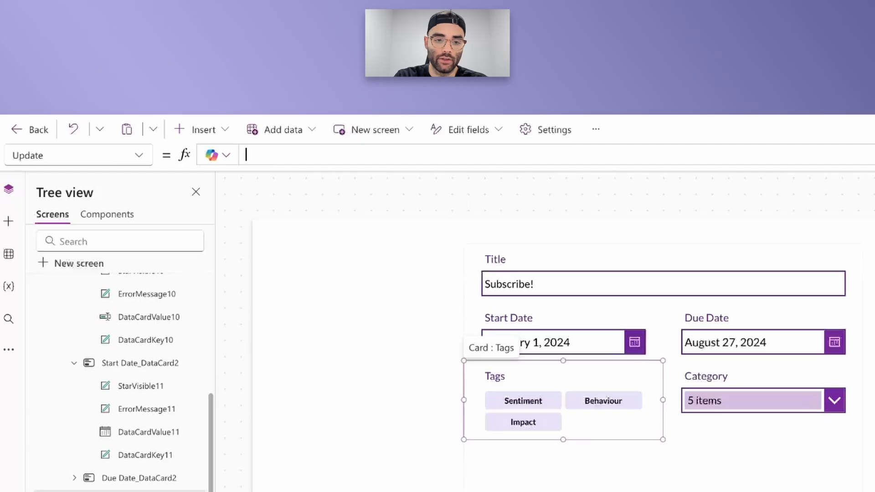
type("Filter(")
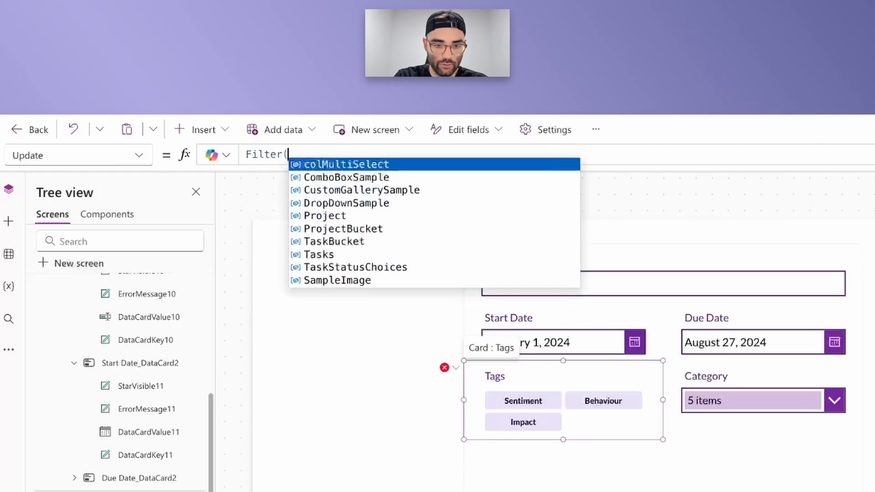
key("Tab")
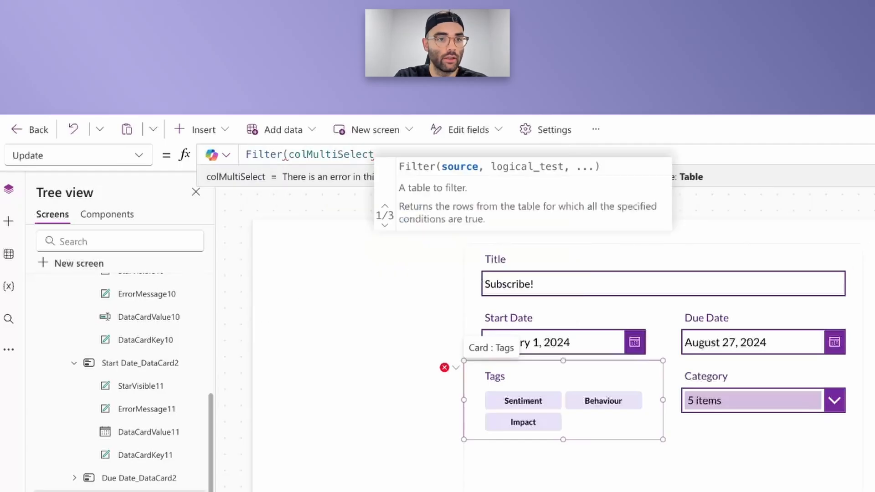
type(", Title = \"\"")
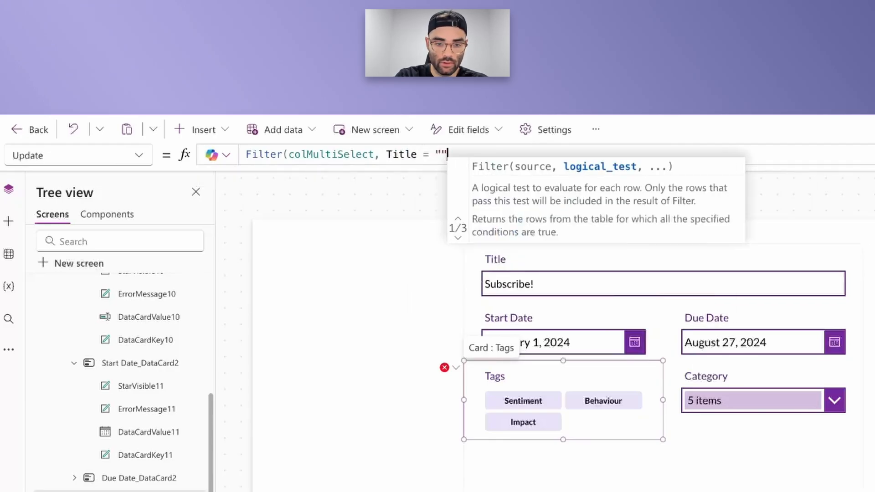
key("Left")
type("Tags")
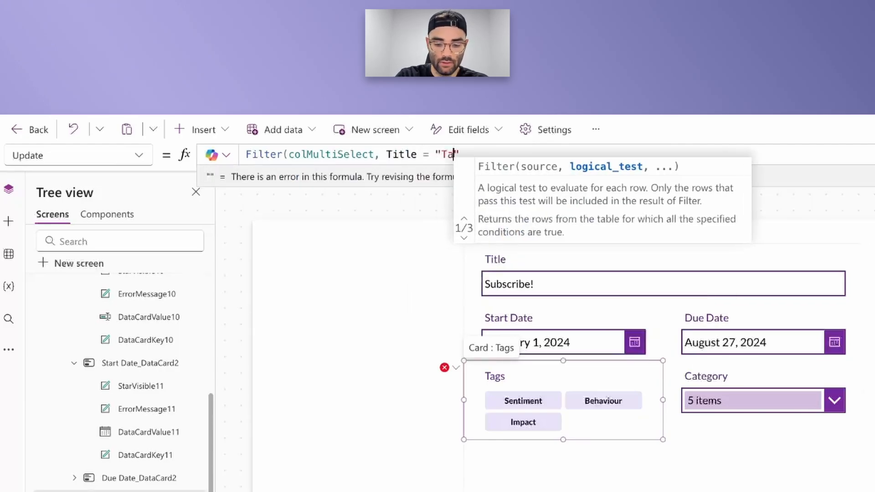
key("Right")
type(")")
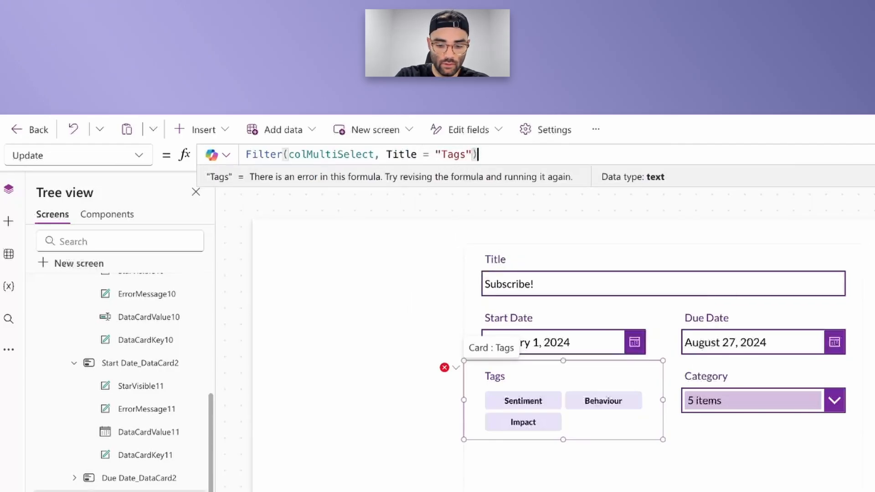
type(".Value")
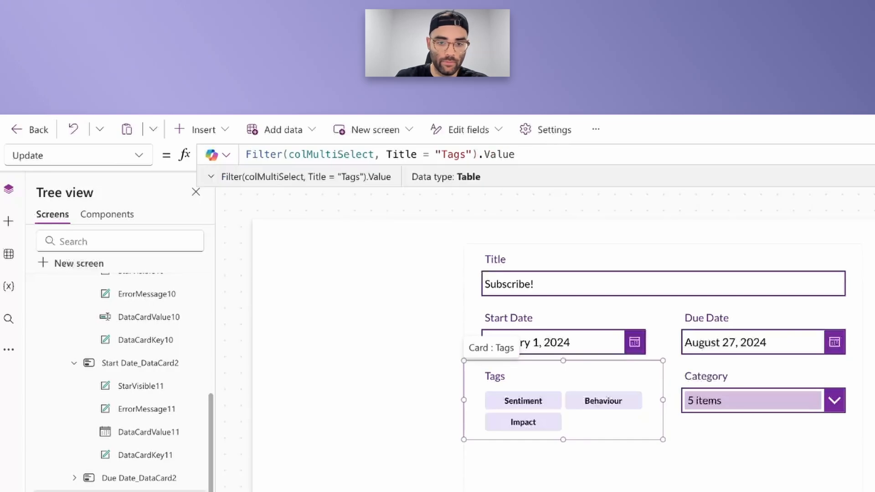
left_click(211, 176)
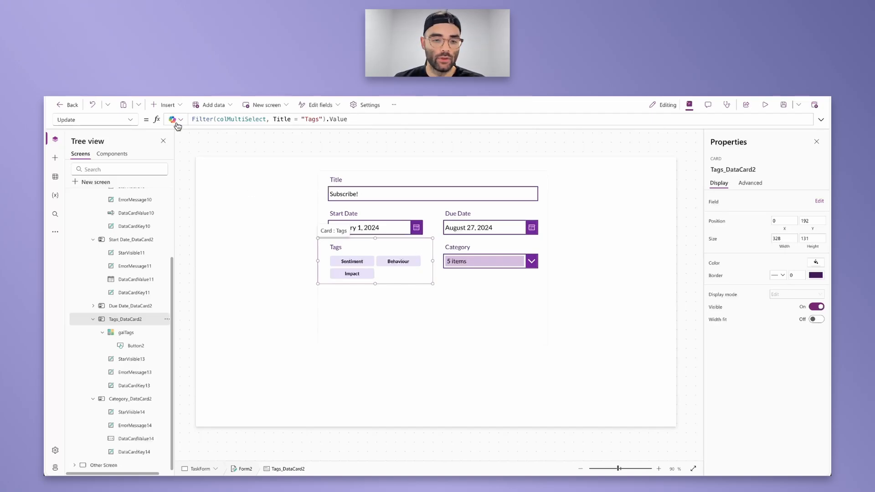
- Insert a button into the Tags data card and place it in the card's upper-right corner above the gallery
left_click(167, 105)
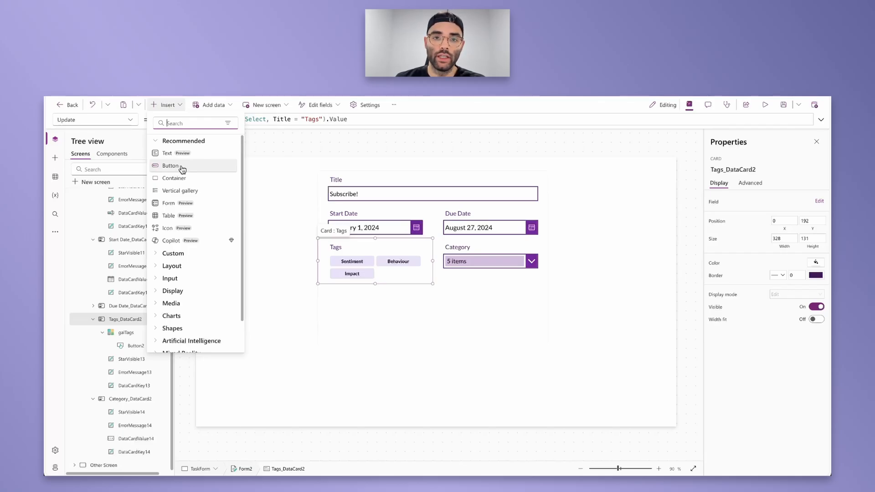
left_click(181, 166)
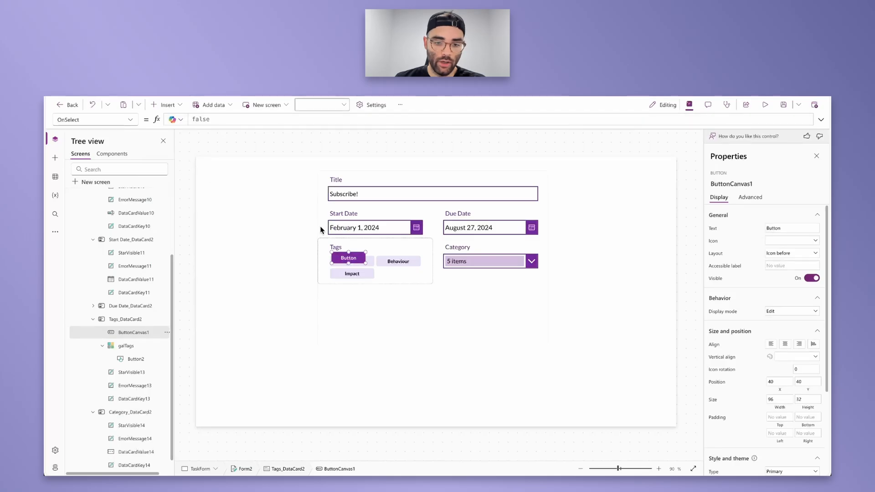
left_click_drag(212, 349, 195, 340)
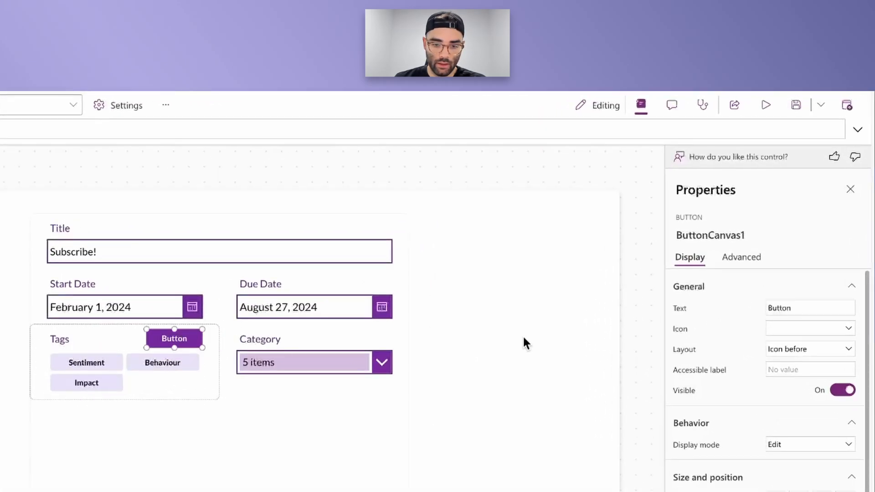
- Set the new button's text to Edit and narrow it to a width of about 53
left_click(805, 314)
left_click_drag(805, 313, 720, 305)
type("Edit")
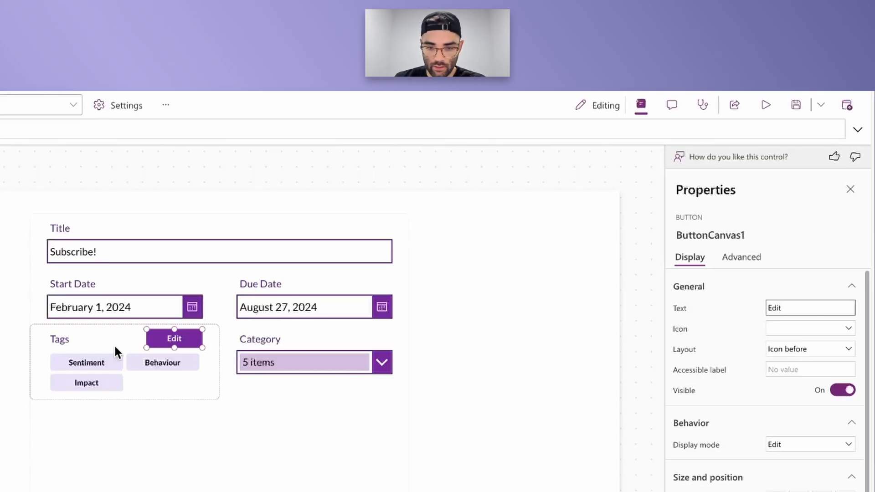
left_click_drag(146, 347, 168, 349)
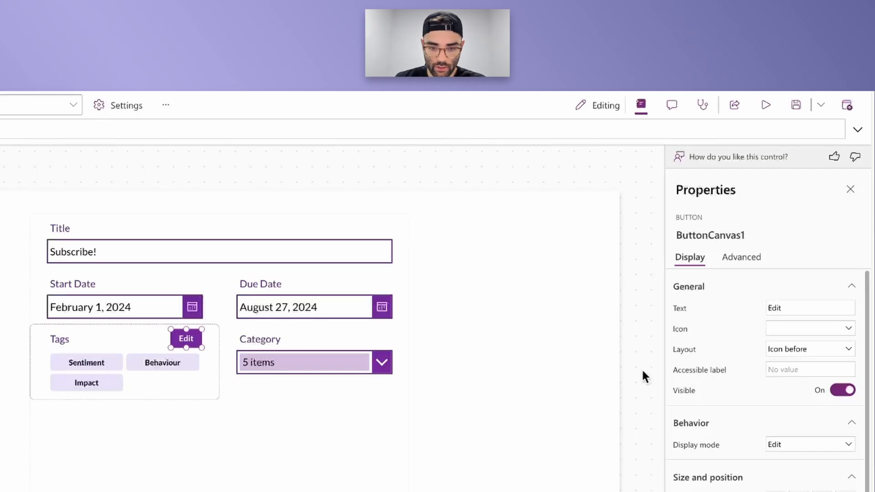
- Change the Edit button's style type to Secondary
scroll(780, 411, "down", 5)
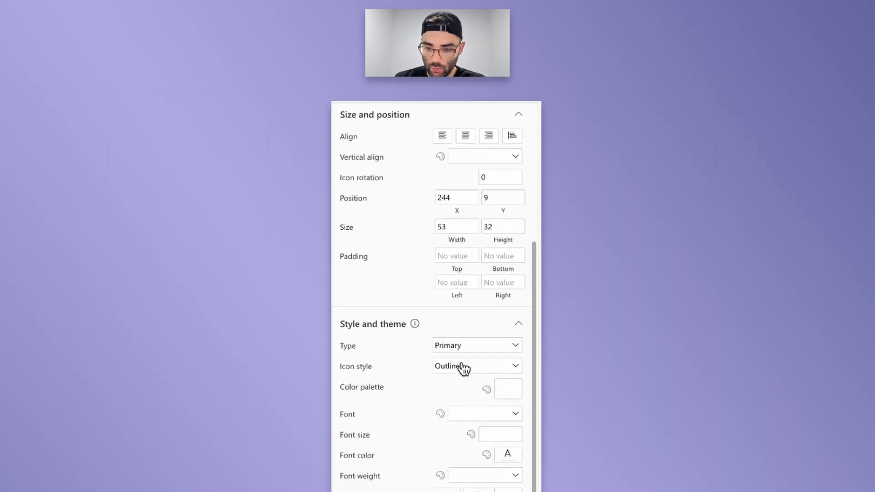
left_click(466, 352)
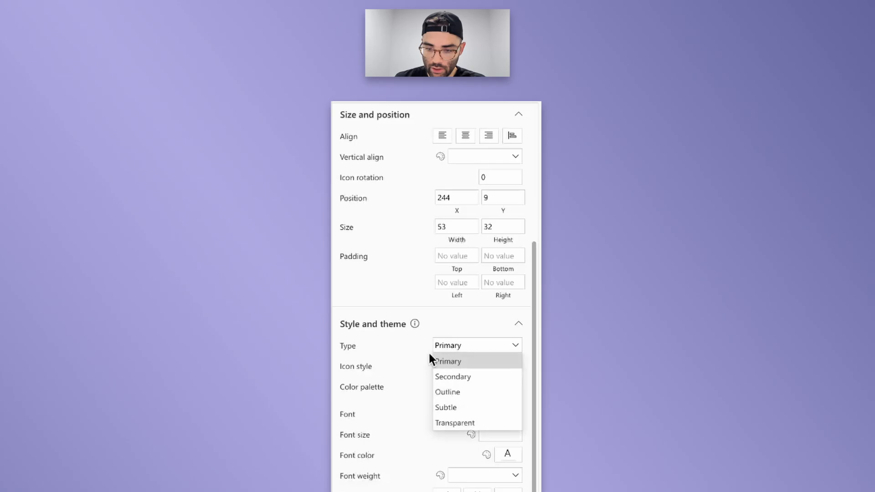
left_click(469, 378)
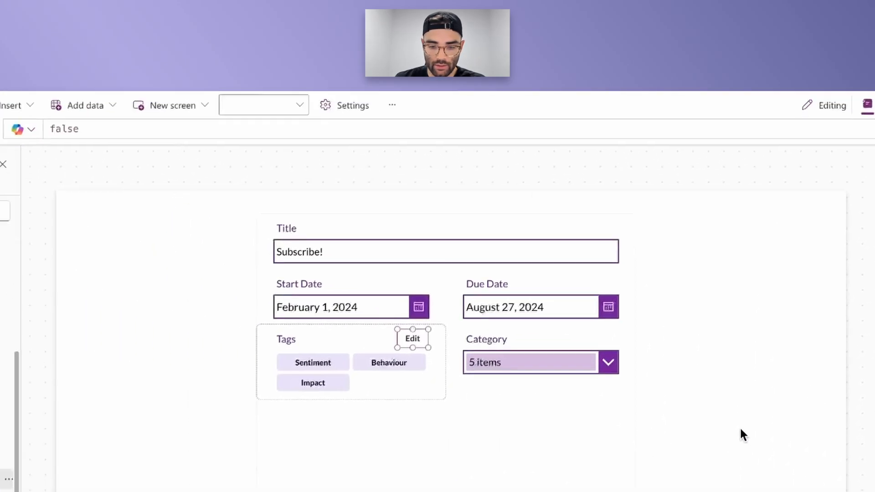
left_click(740, 429)
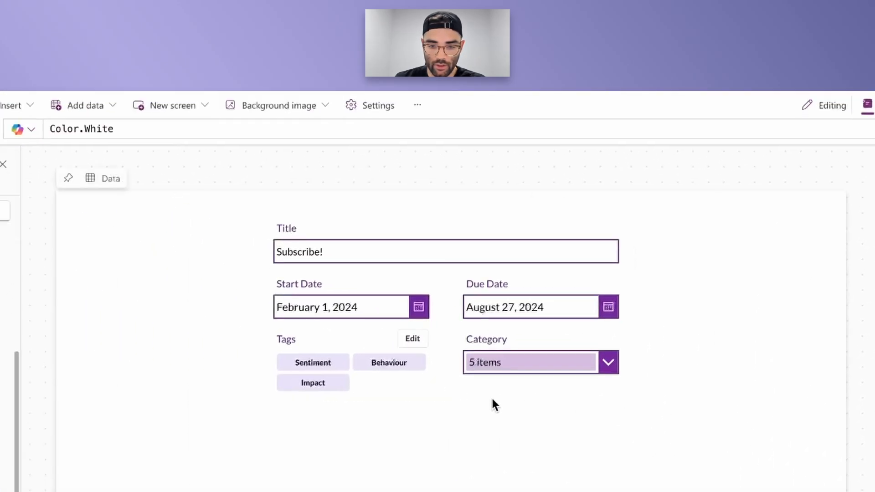
- Set the Edit button's X formula to Parent.Width - Self.Width - 30 and its Y position to 10
left_click(412, 339)
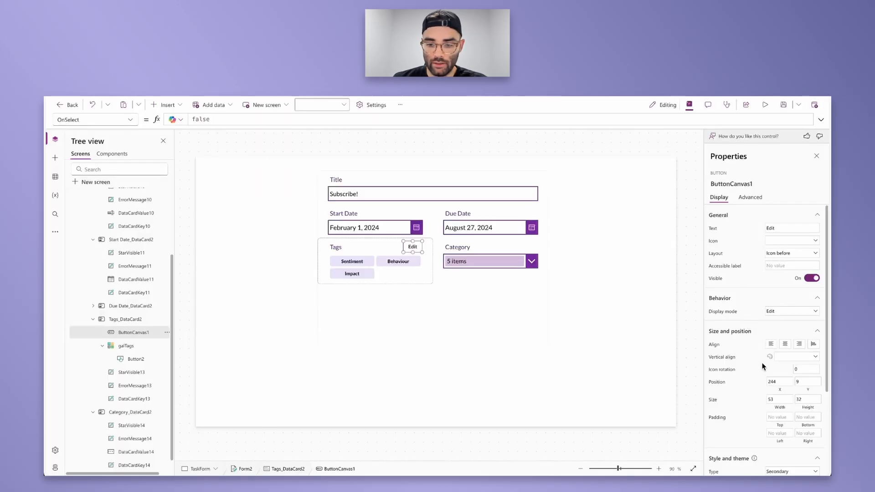
left_click(778, 383)
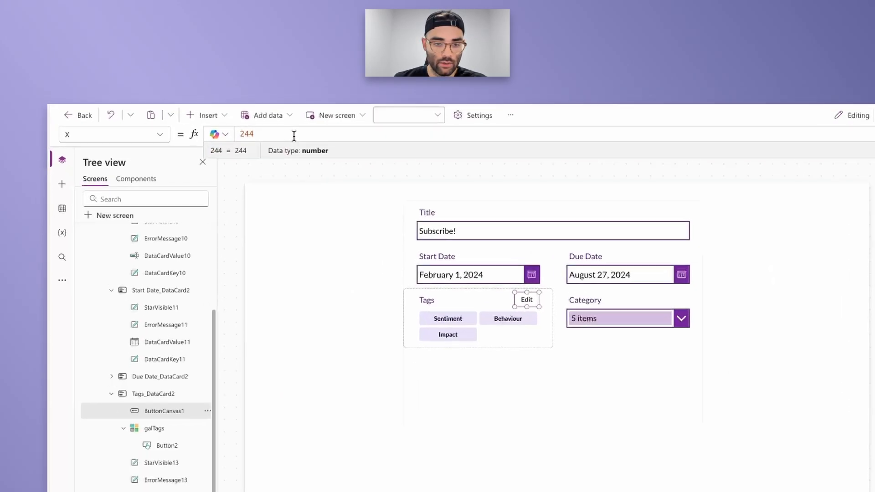
left_click_drag(234, 120, 180, 121)
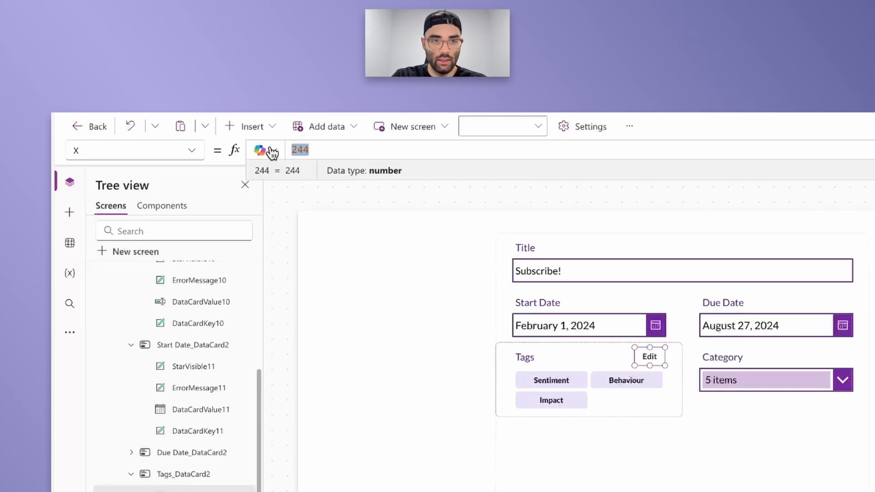
type("Parent.")
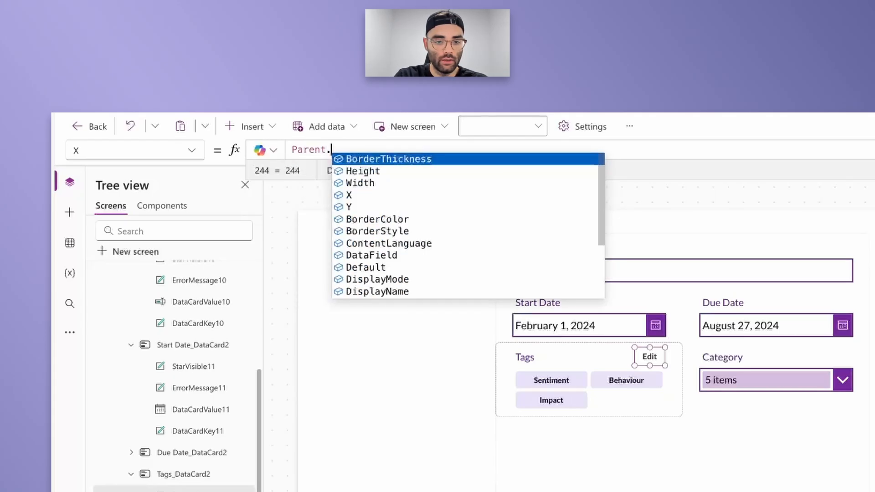
type("Width ")
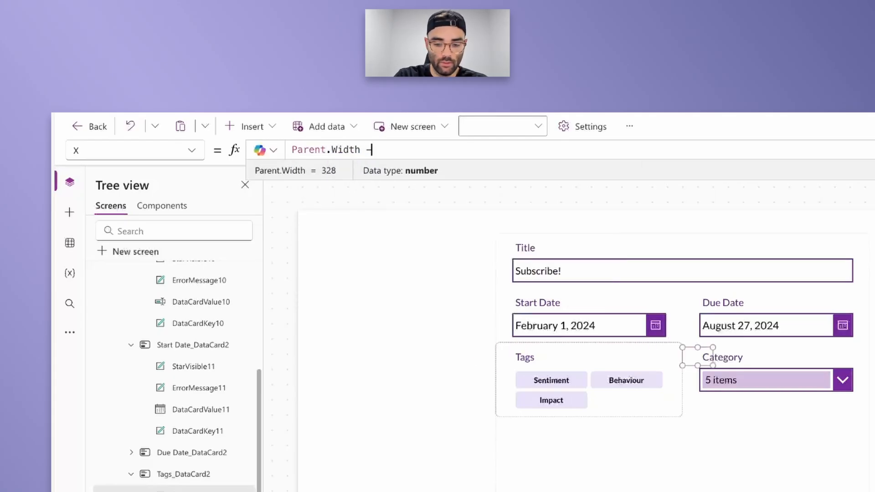
type("- Self.Width ")
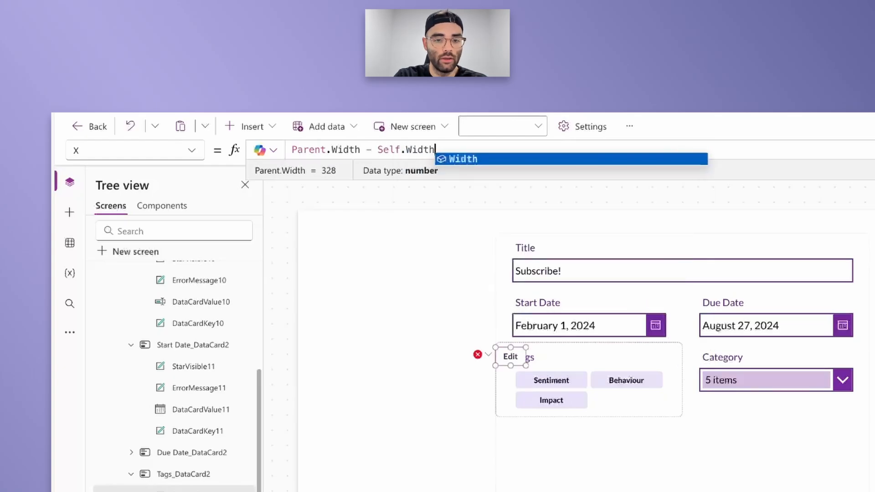
type("- 30")
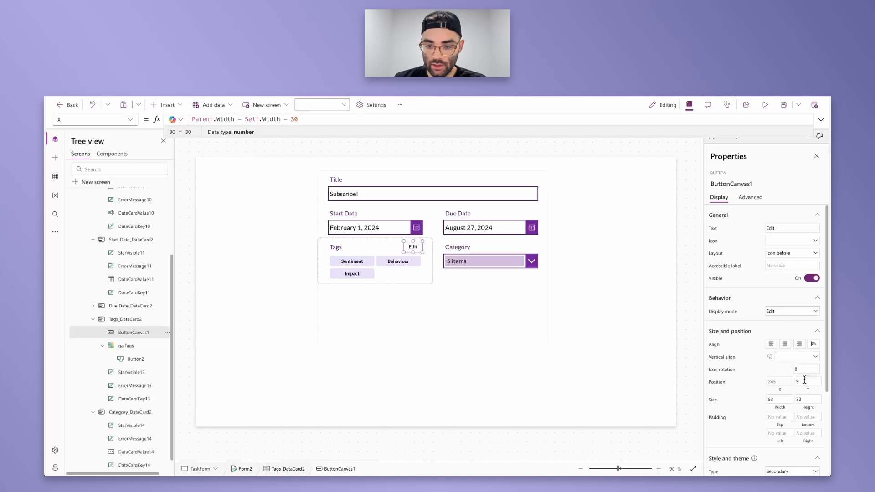
left_click_drag(804, 381, 781, 383)
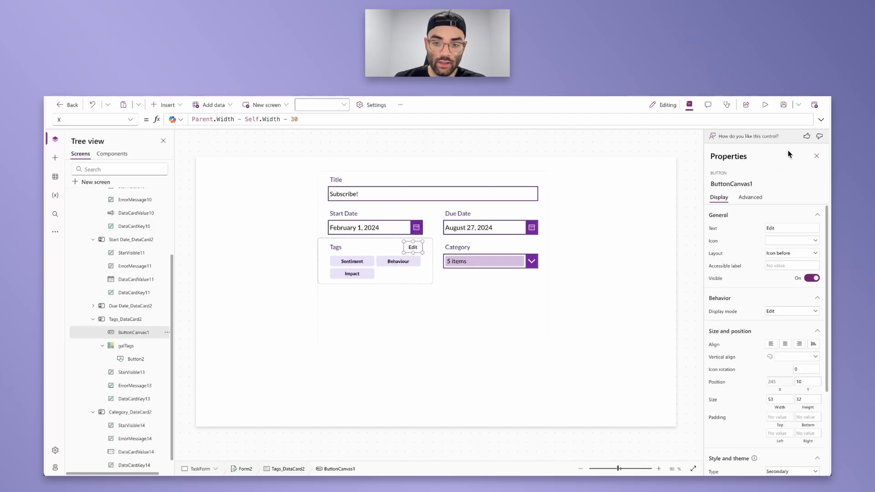
- Set the Edit button's OnSelect to a With formula that loads the Tags choices and selection into the _multiselect variables and sets _multiselectVisible to true
left_click(747, 201)
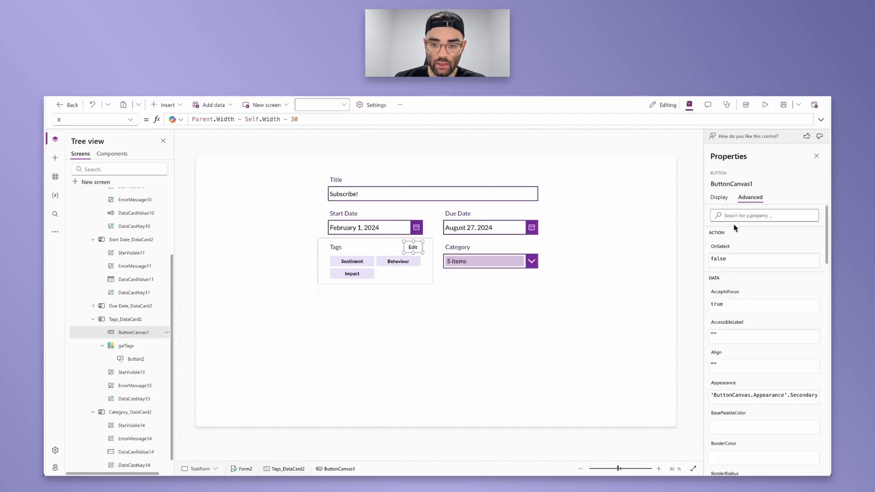
left_click(729, 250)
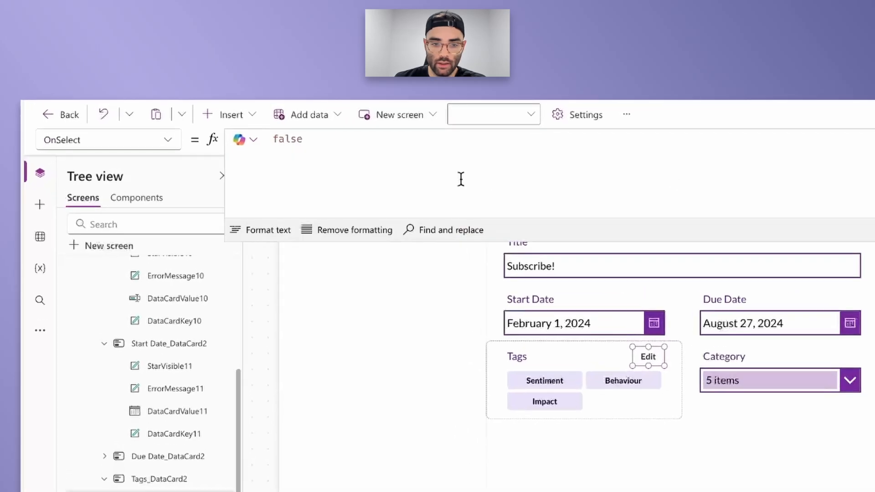
left_click_drag(315, 139, 266, 139)
key("ctrl+v")
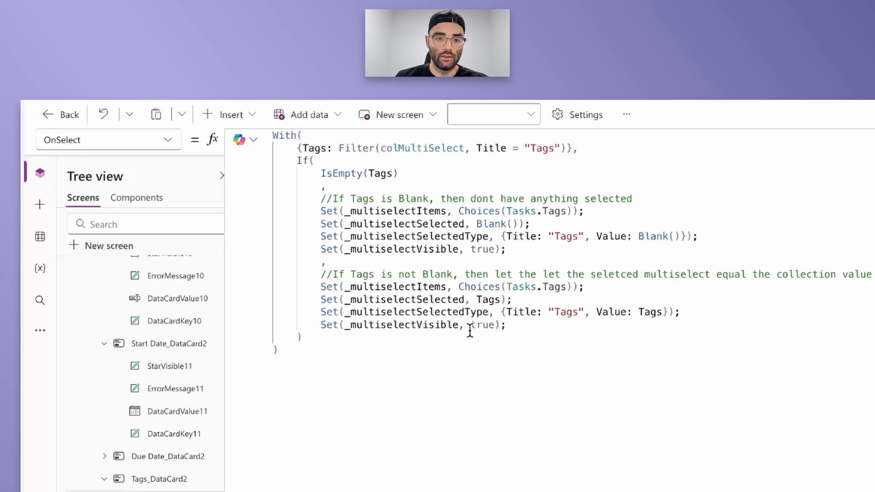
- Examine the Tags variable and its colMultiSelect filter at the start of the Edit button's OnSelect formula
left_click_drag(302, 148, 326, 148)
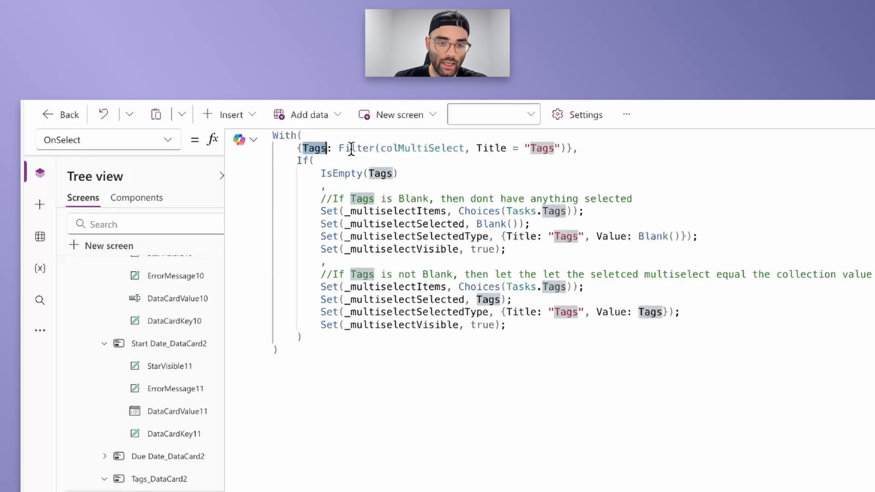
left_click(340, 148)
left_click_drag(341, 148, 574, 149)
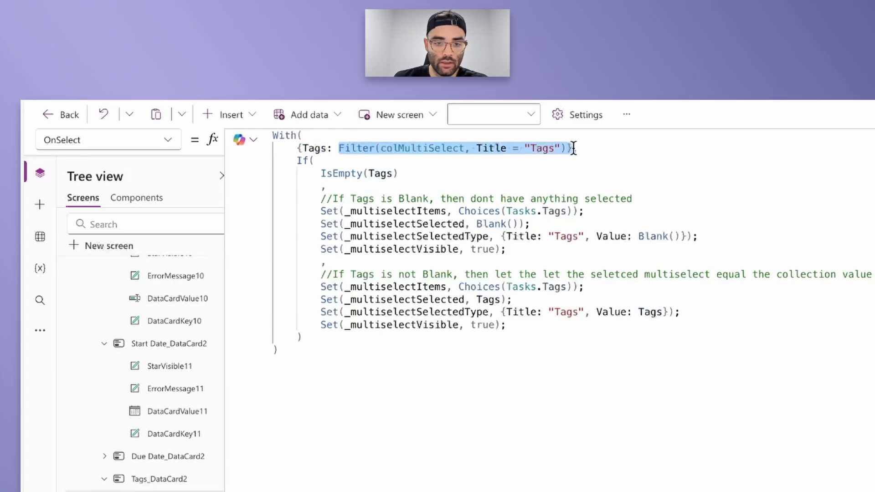
left_click(575, 149)
type(",")
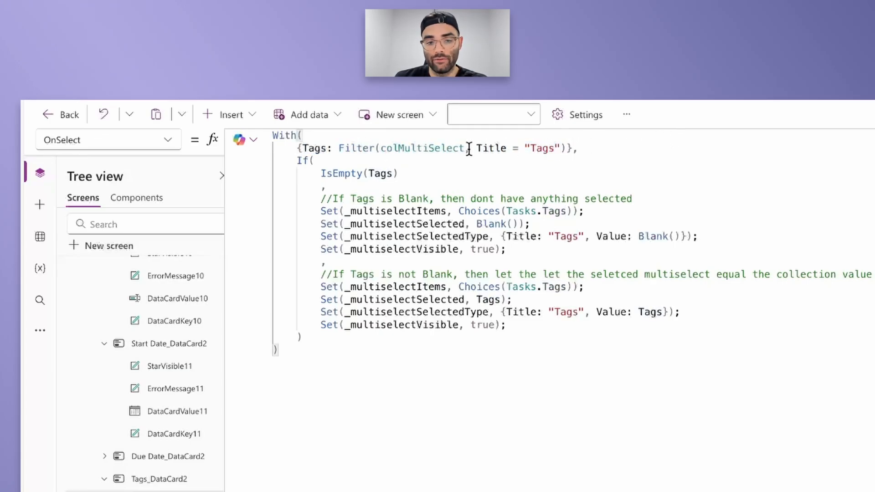
- Examine how the Edit button's OnSelect formula sets the _multiselect variables in its empty and non-empty Tags branches
double_click(306, 148)
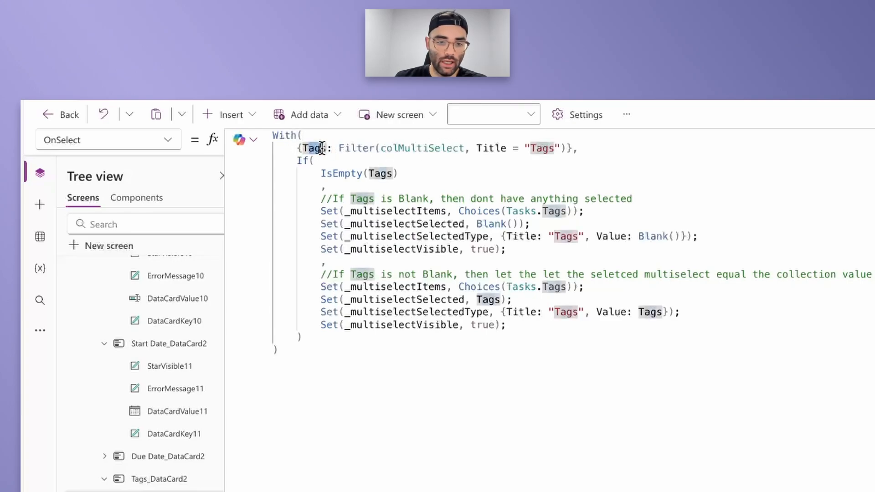
left_click_drag(339, 147, 572, 147)
left_click(605, 151)
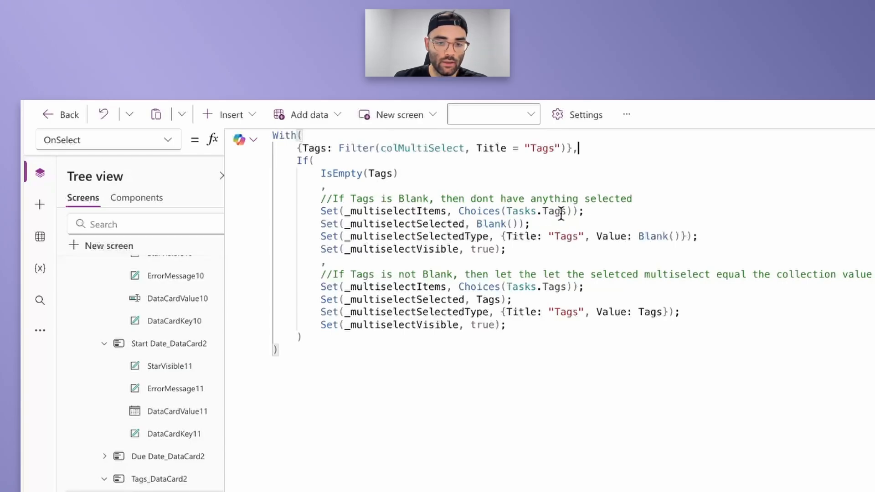
left_click_drag(573, 213, 461, 214)
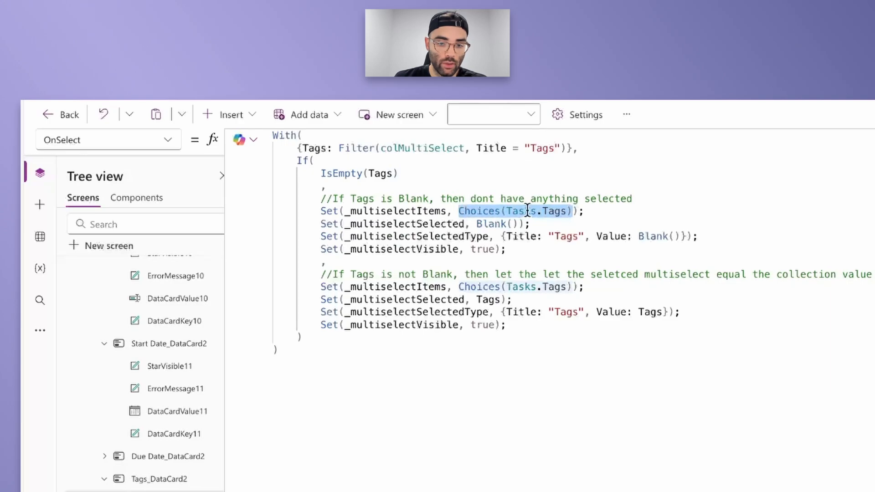
left_click(406, 236)
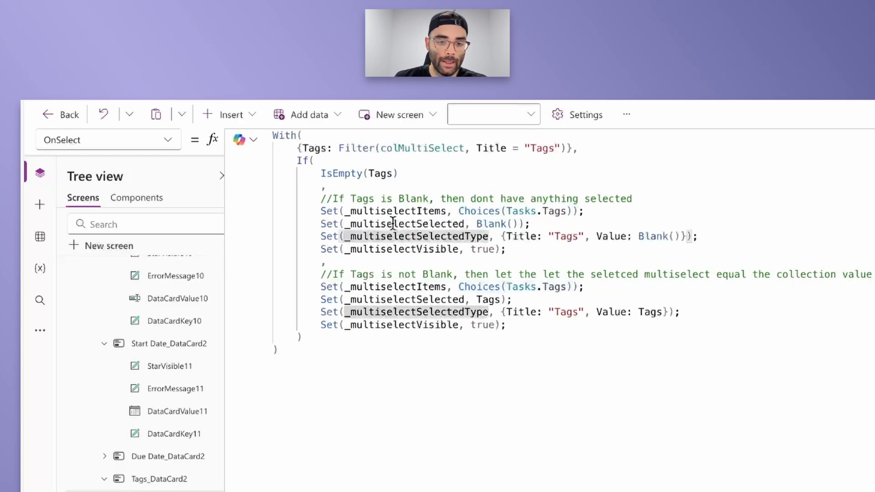
left_click(393, 223)
left_click_drag(478, 224, 519, 224)
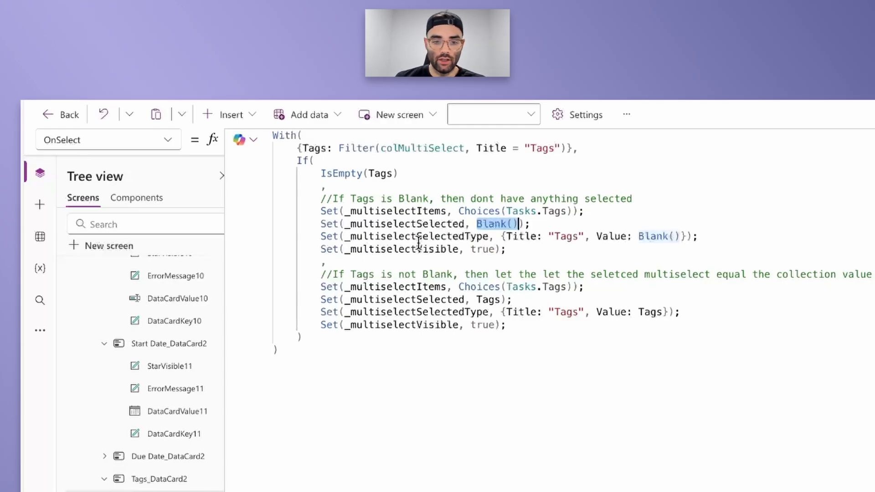
left_click(469, 286)
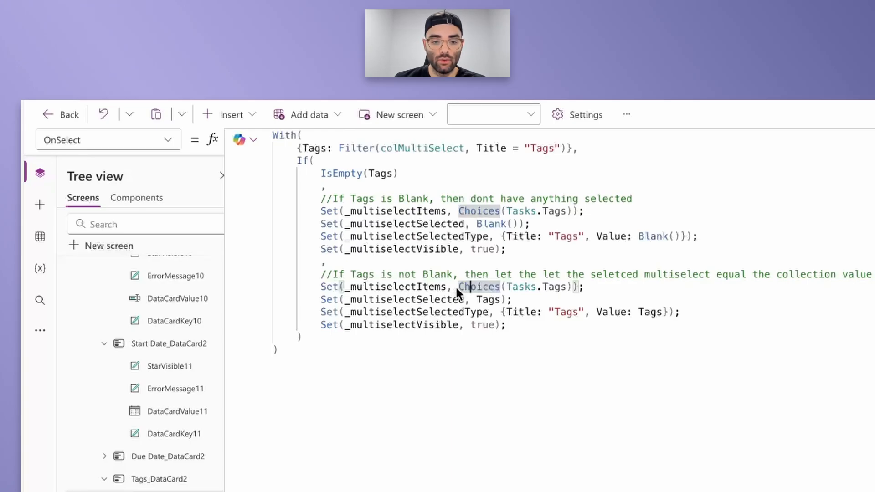
left_click_drag(455, 286, 569, 286)
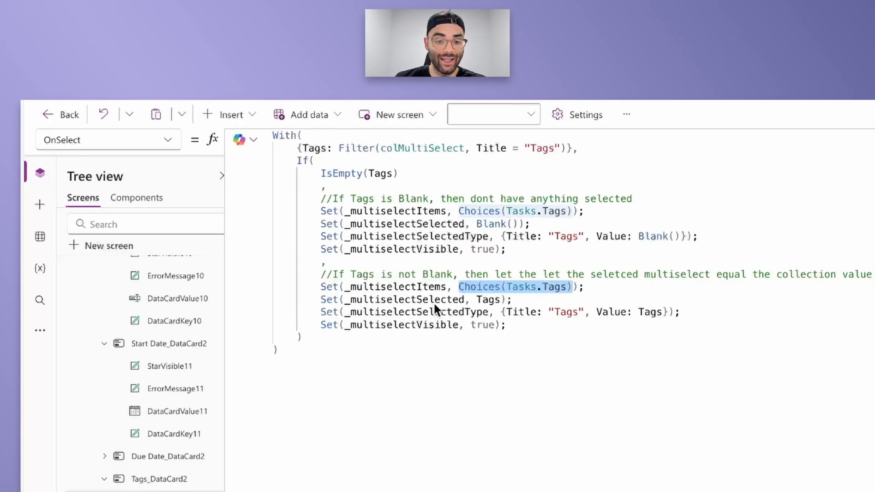
left_click(481, 300)
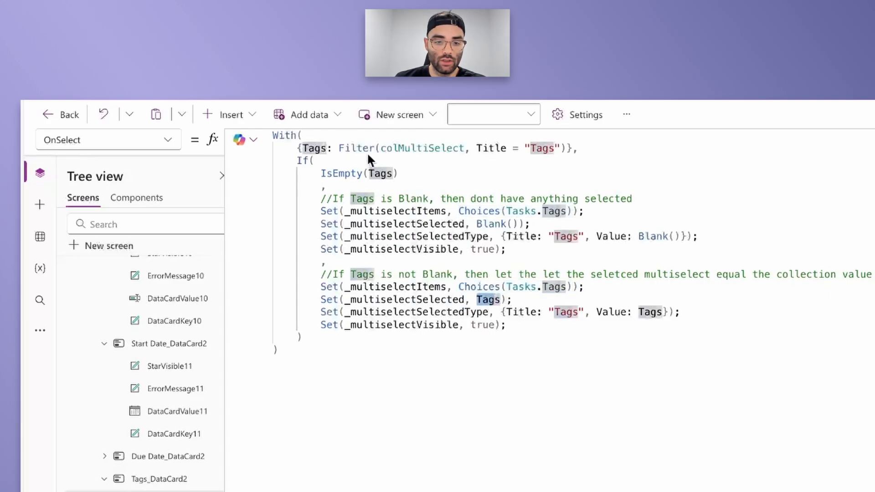
left_click_drag(339, 148, 567, 150)
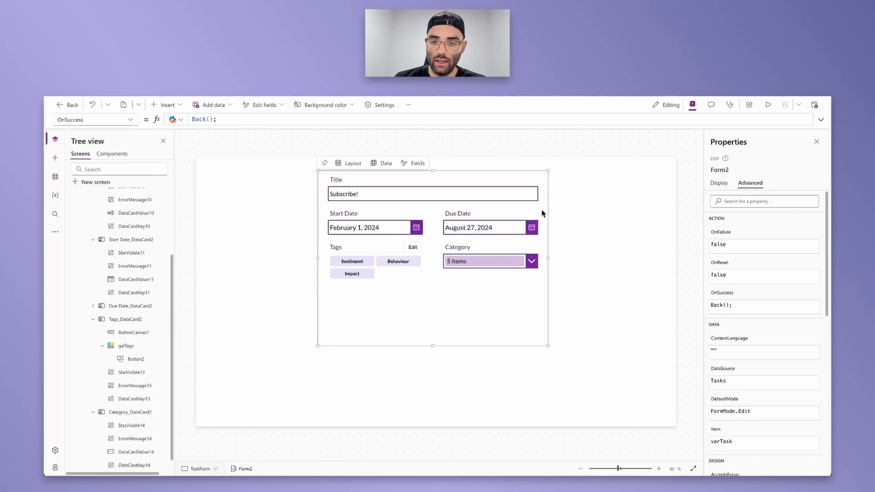
- Preview the task form with its Edit button beside Tags and return to the editor
left_click(768, 105)
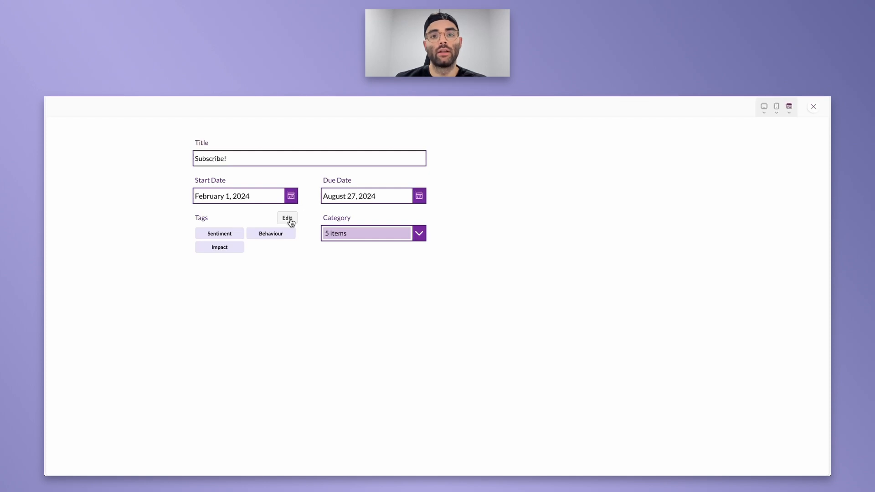
key("Escape")
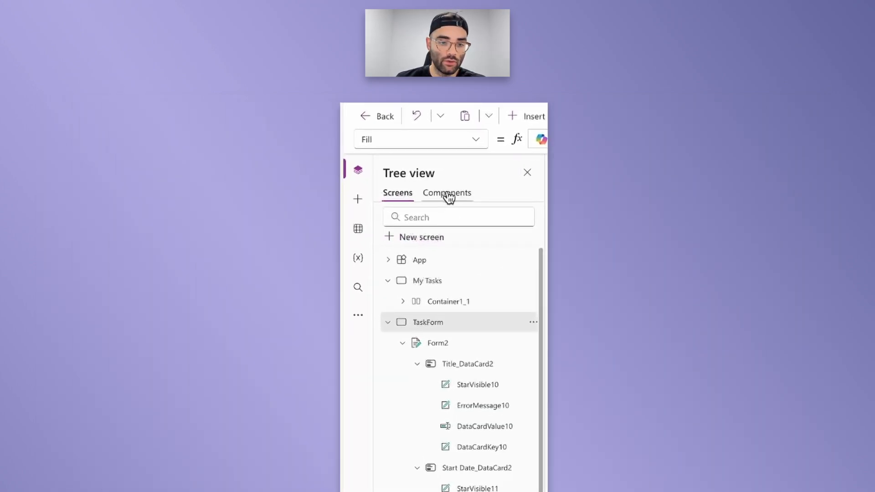
- Create a new component named MultiSelectPopup and turn on its Access app scope setting
left_click(451, 200)
left_click(408, 237)
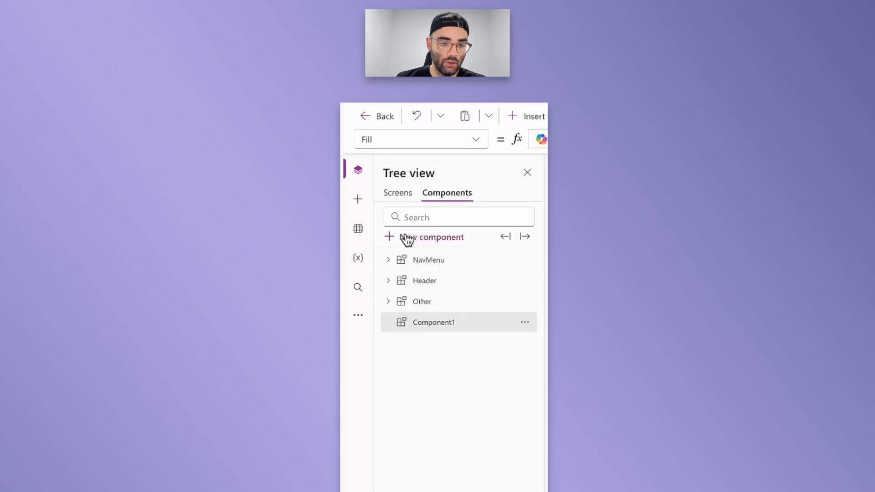
double_click(450, 325)
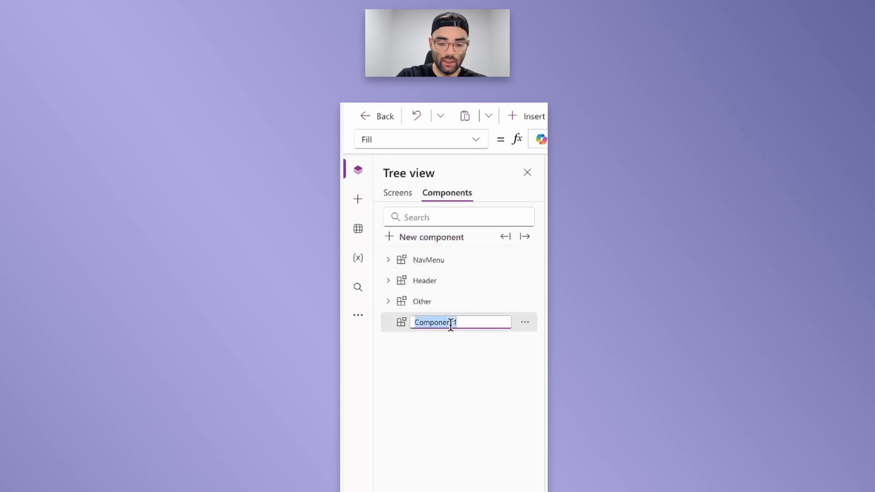
type("MultiSelec")
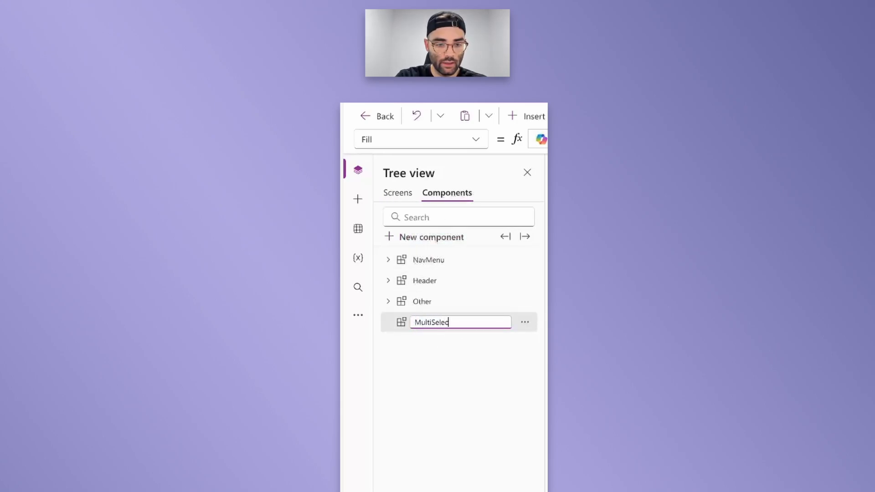
type("tPopup")
key("Return")
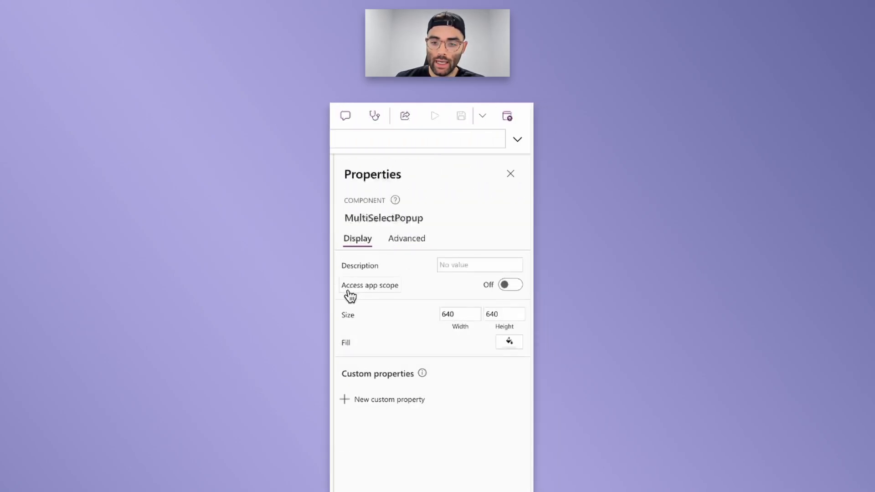
left_click(514, 287)
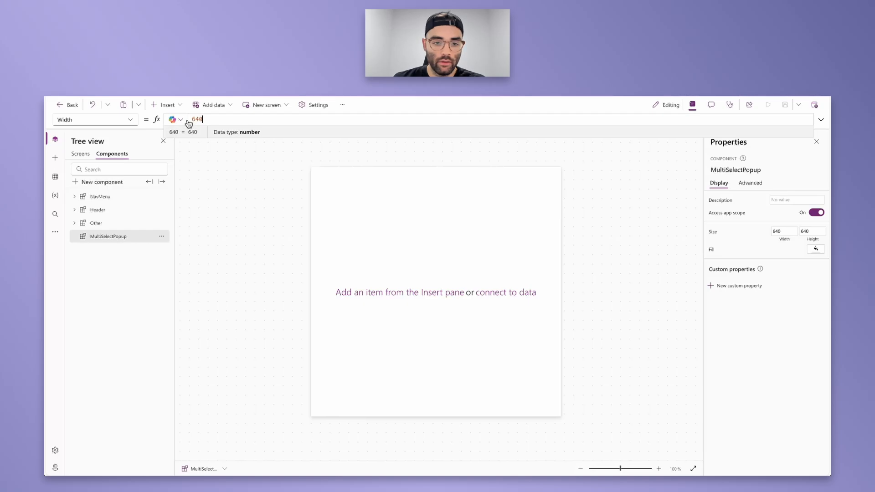
- Set the MultiSelectPopup component's Width to App.Width and its Height to App.Height
left_click_drag(207, 119, 191, 120)
type("App.Wd")
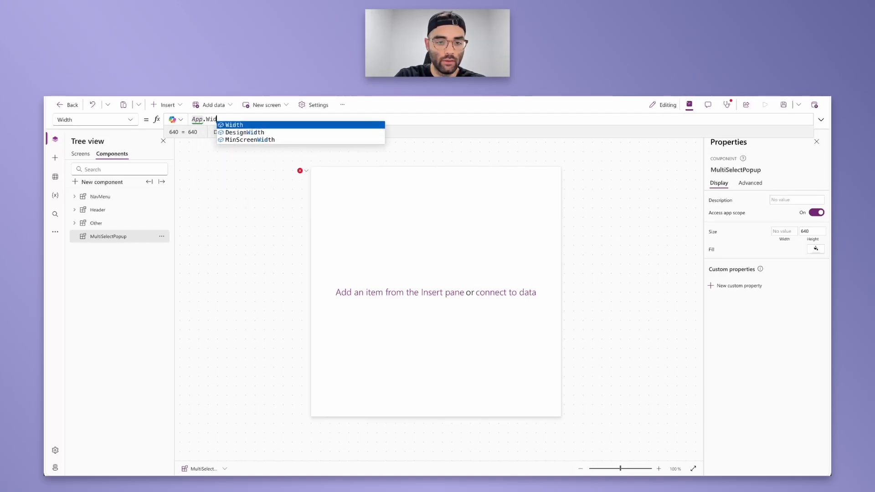
key("Tab")
left_click(813, 232)
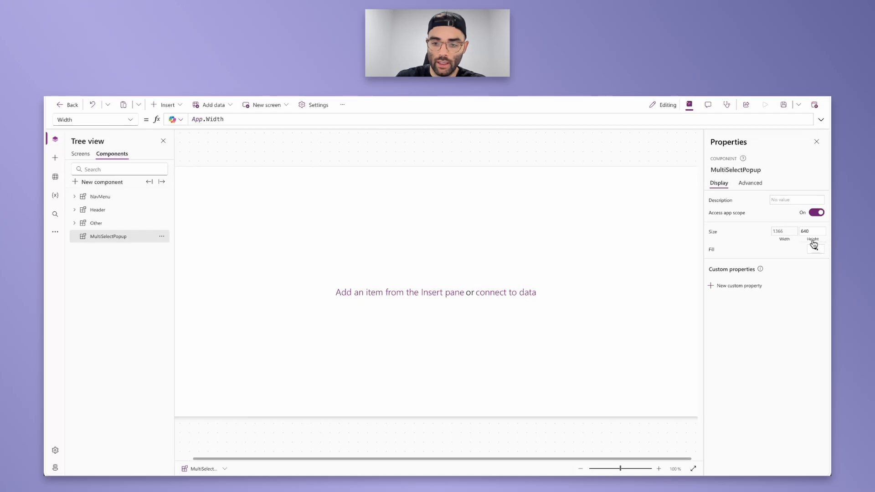
double_click(204, 119)
type("App.H")
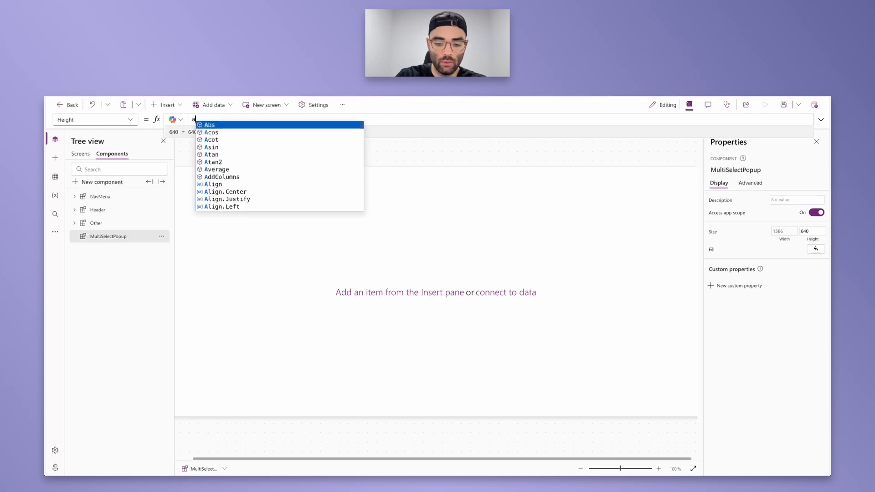
type("eigh")
key("Tab")
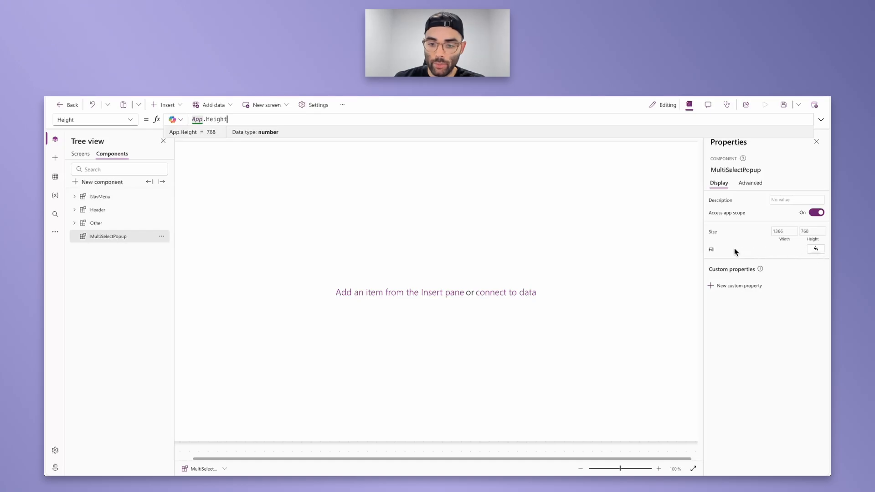
- Set the MultiSelectPopup component's Fill to RGBA(0, 0, 0, 0.3)
left_click(717, 249)
left_click(241, 119)
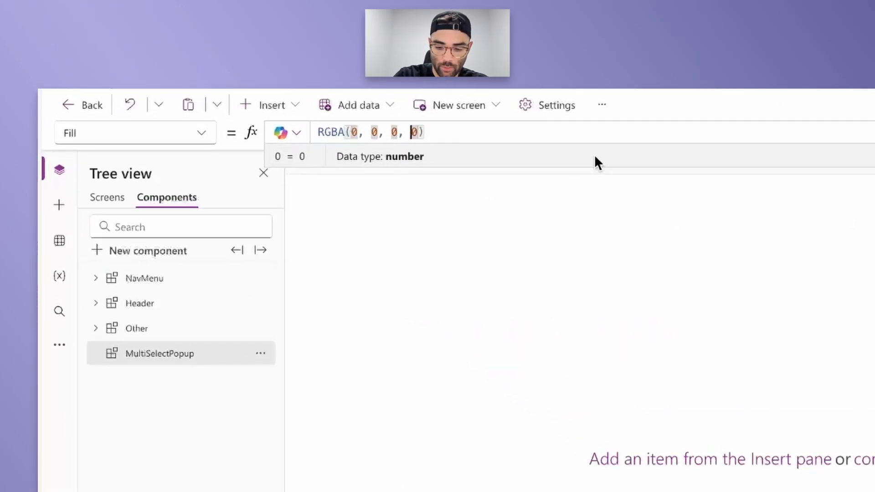
key("Delete")
type("1")
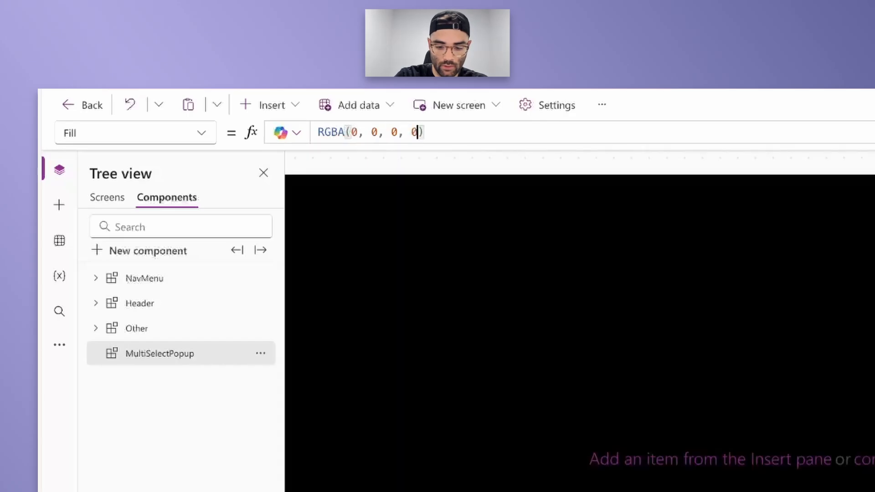
type(".3")
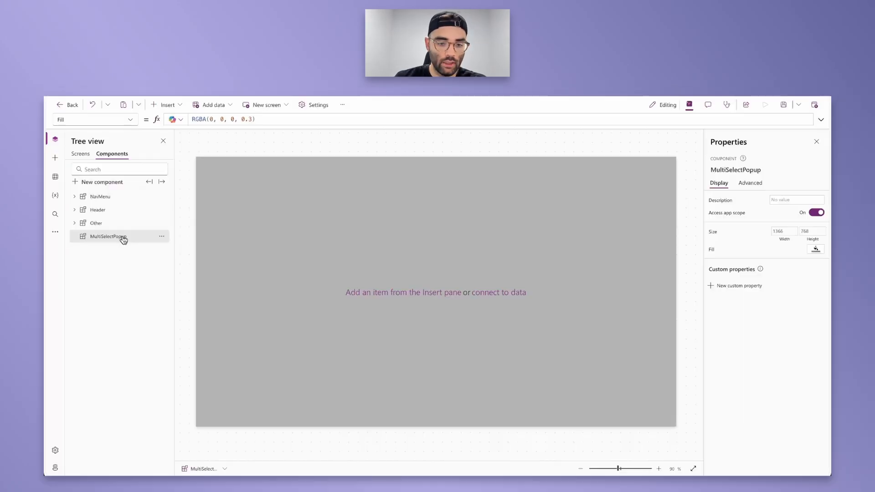
- Insert a vertical container into the MultiSelectPopup component and set its gap to 20
left_click(176, 106)
type("cont")
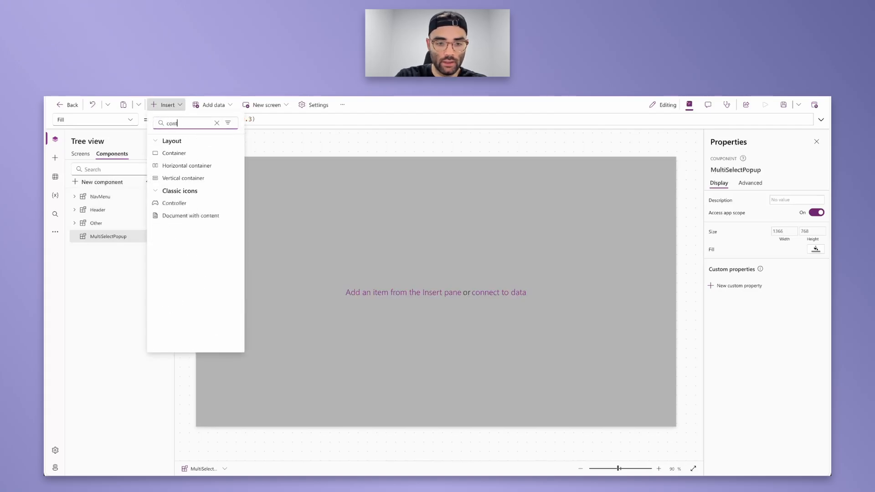
type("ain")
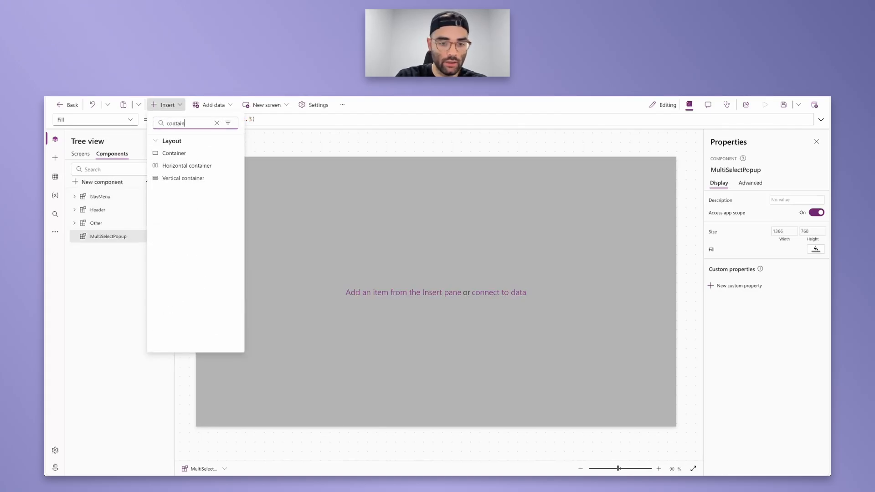
left_click(192, 178)
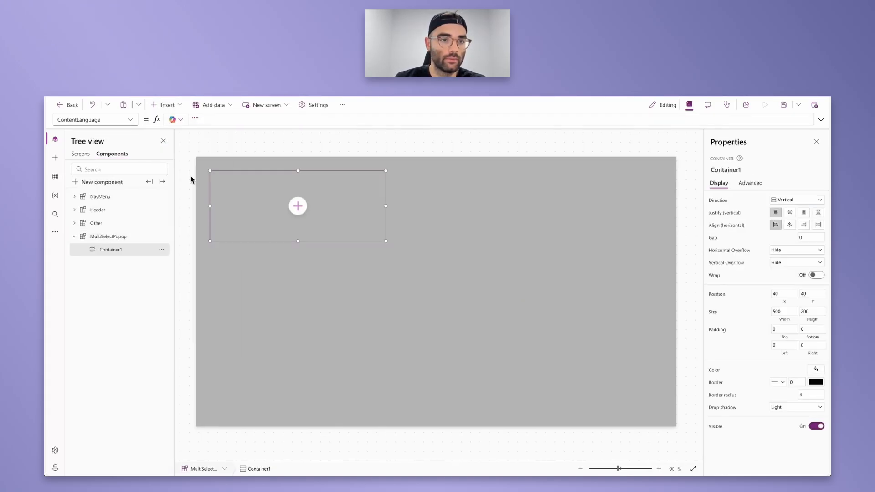
left_click(810, 238)
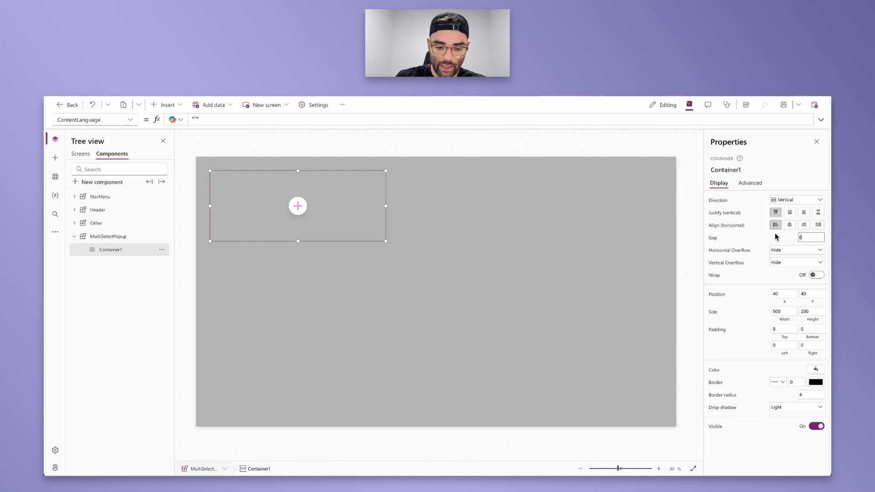
type("20")
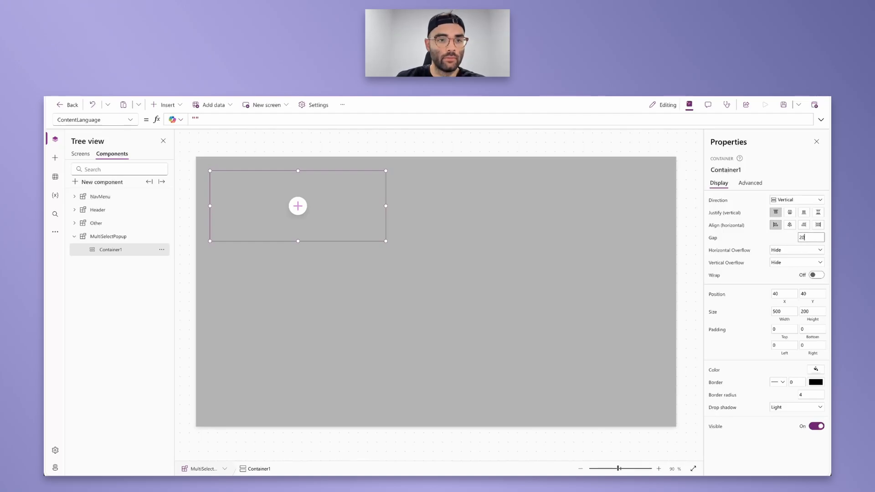
- Centre the container horizontally by setting its X formula to (Parent.Width - Self.Width) / 2
left_click(785, 295)
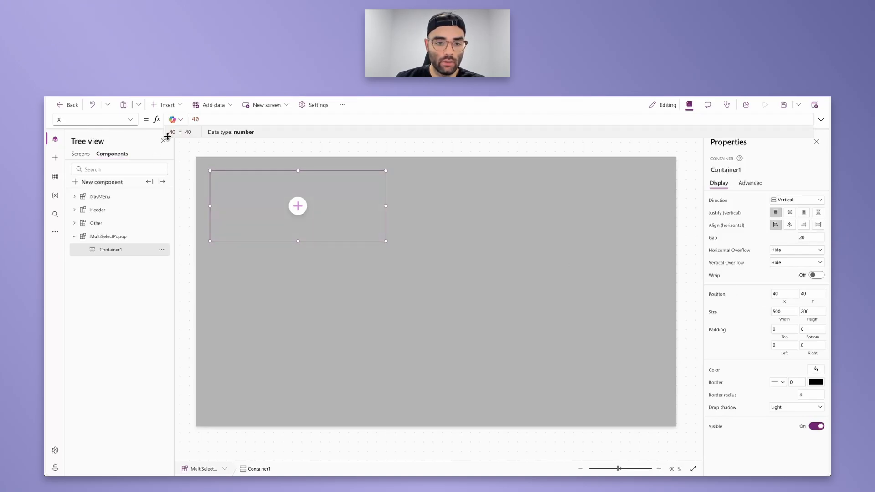
left_click_drag(200, 120, 186, 119)
type("(Parent.")
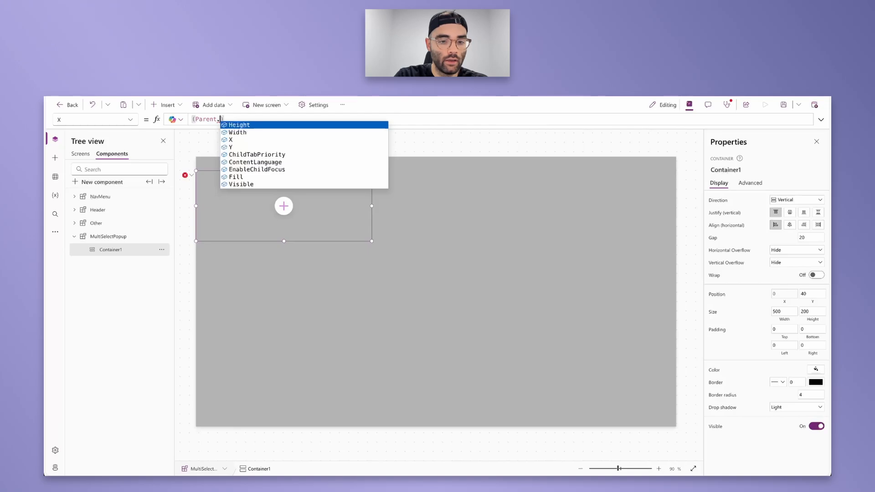
type("Width - ")
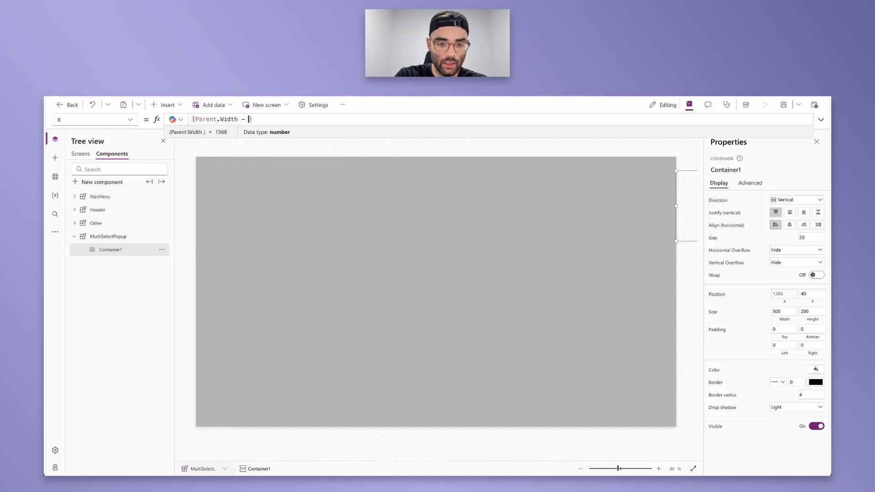
type("Self.Width")
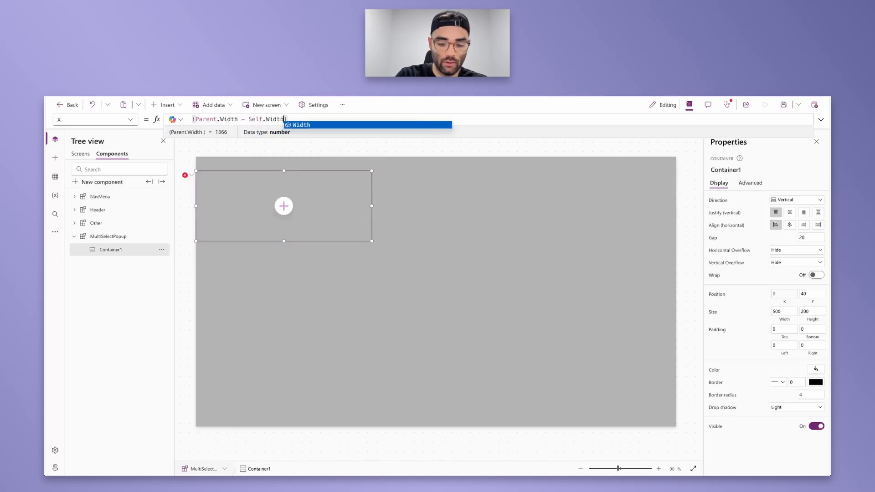
key("Right")
type("/ 2")
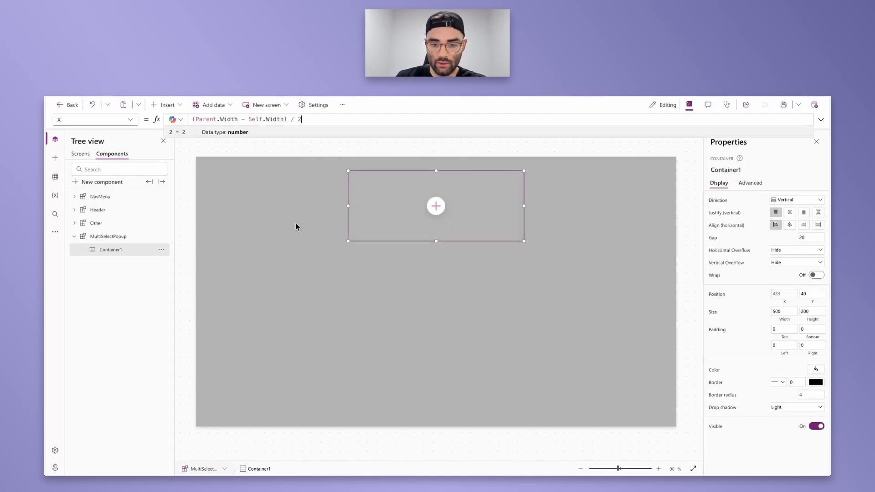
- Centre the container vertically by setting its Y formula to (Parent.Height - Self.Height) / 2
left_click(811, 297)
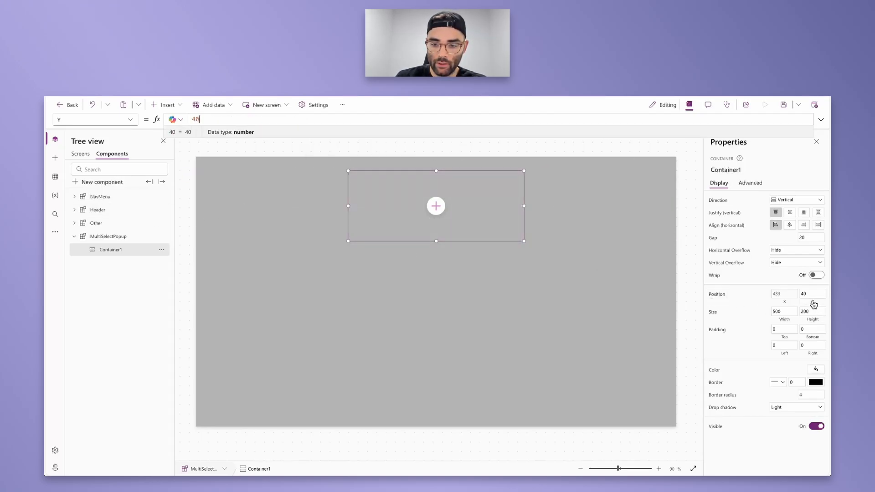
left_click_drag(218, 119, 187, 119)
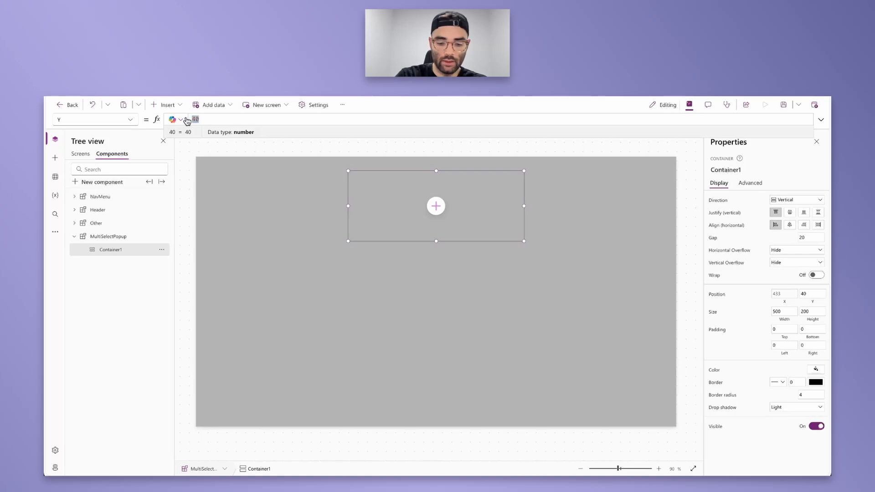
type("(Parent.")
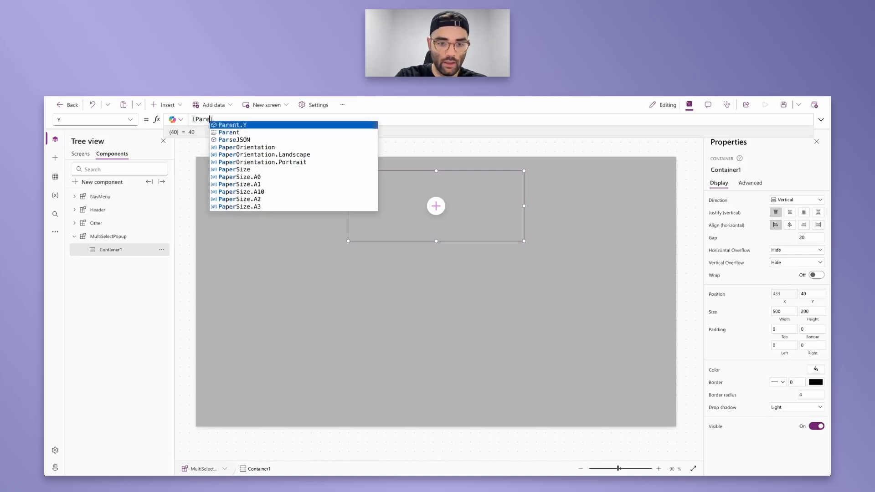
type("Height")
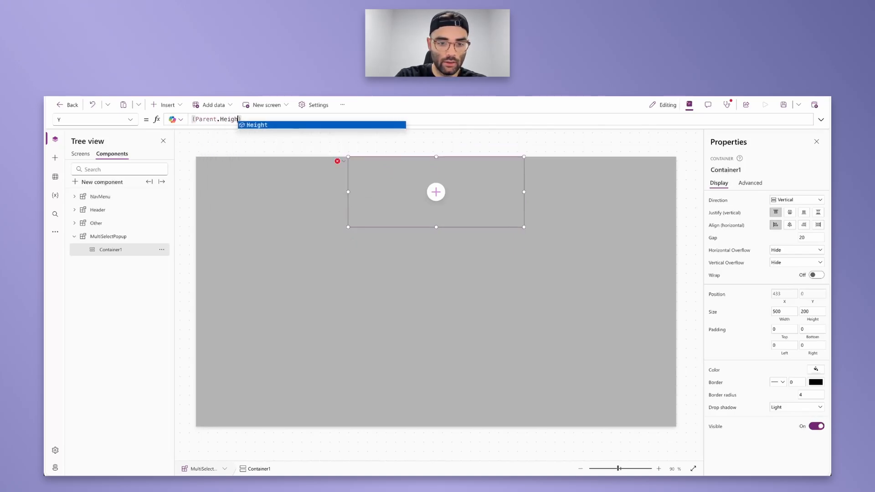
type(" - Self.Hei")
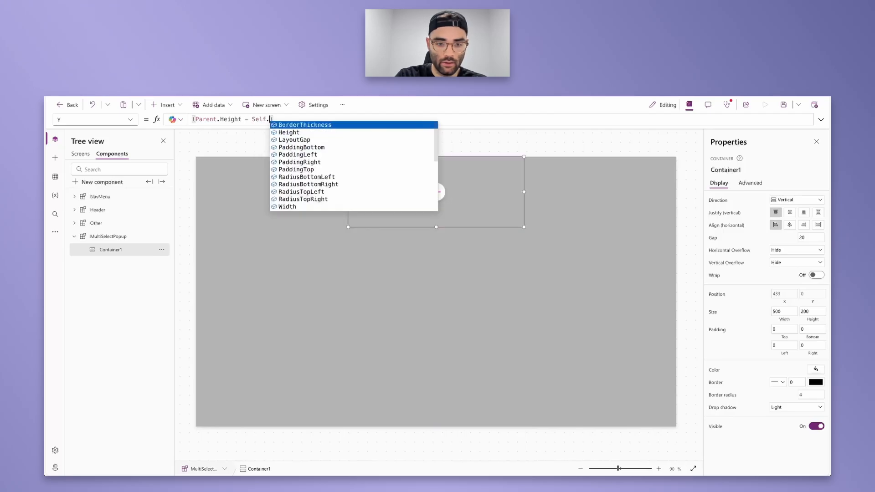
type("ght)")
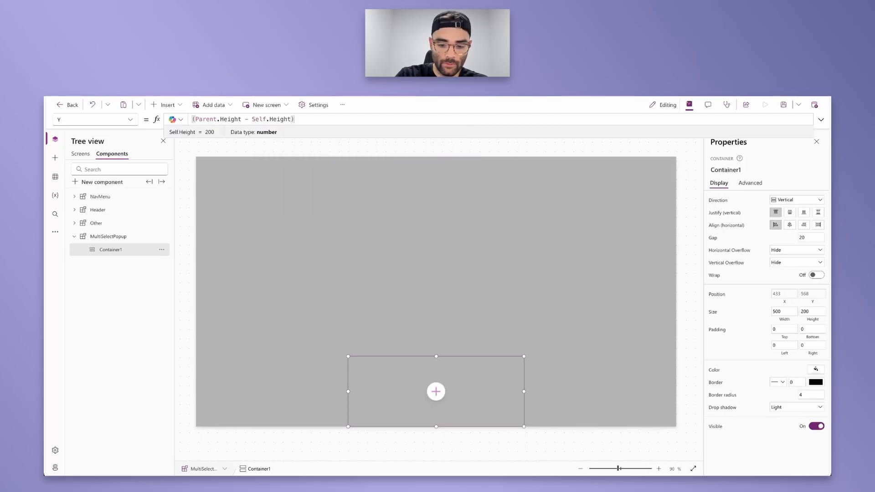
type(" / 2")
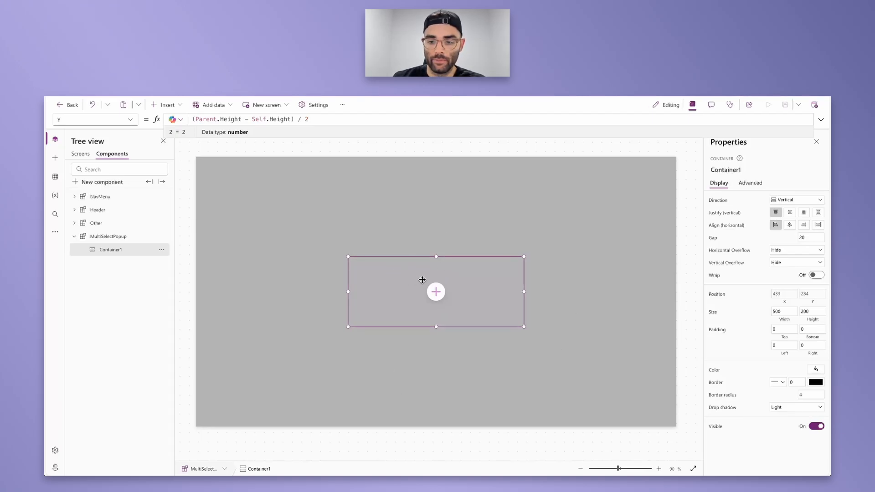
- Set the container's Width formula to Min(App.Width * 90%, 400)
left_click(783, 319)
left_click_drag(203, 120, 190, 120)
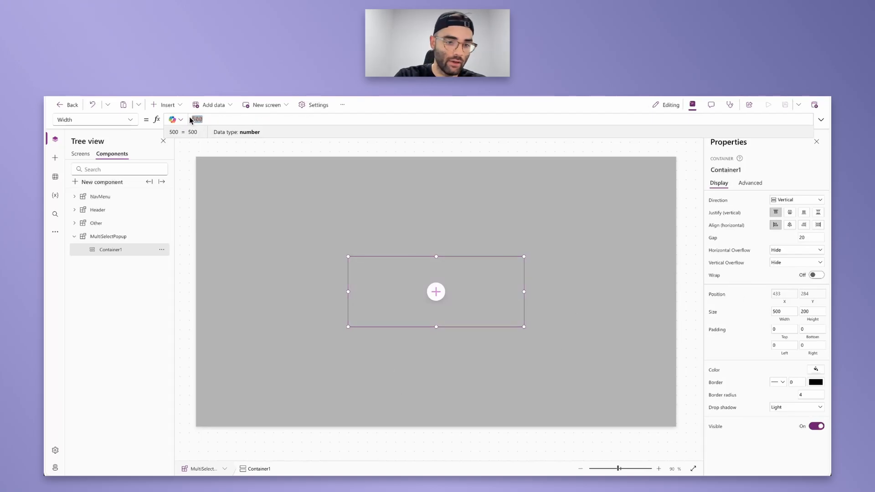
type("Mi")
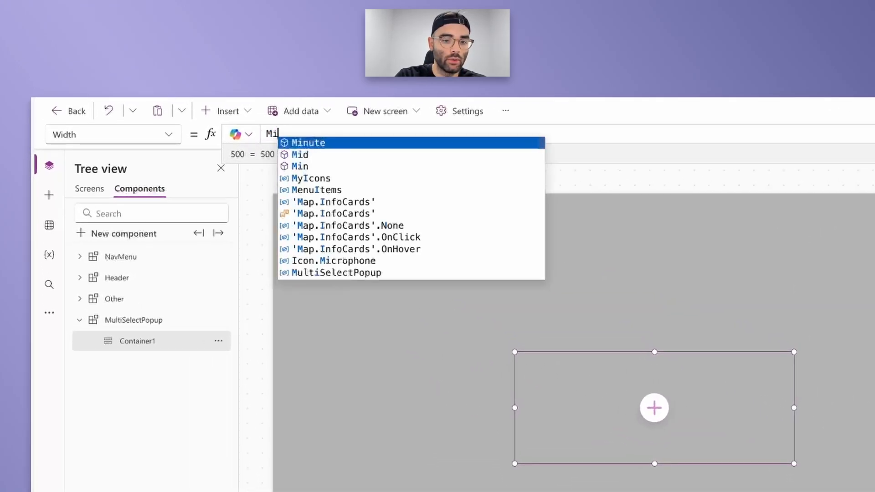
type("n(")
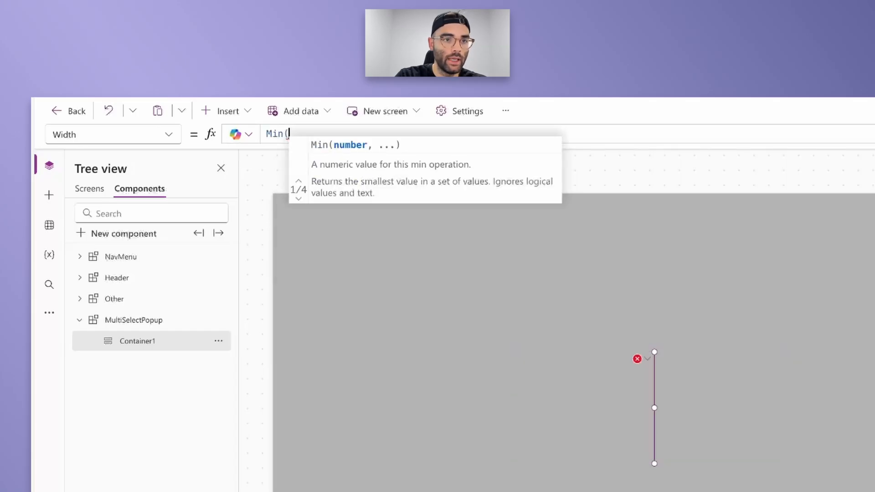
type("App.Width")
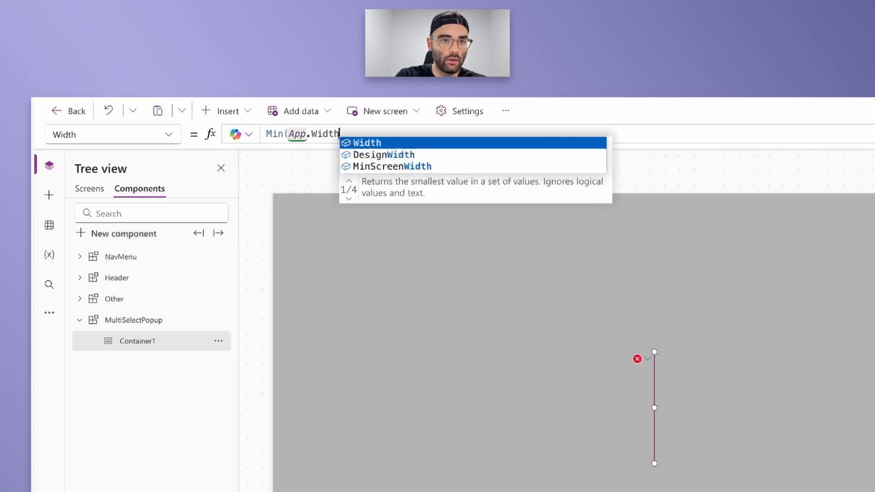
type(" * 905")
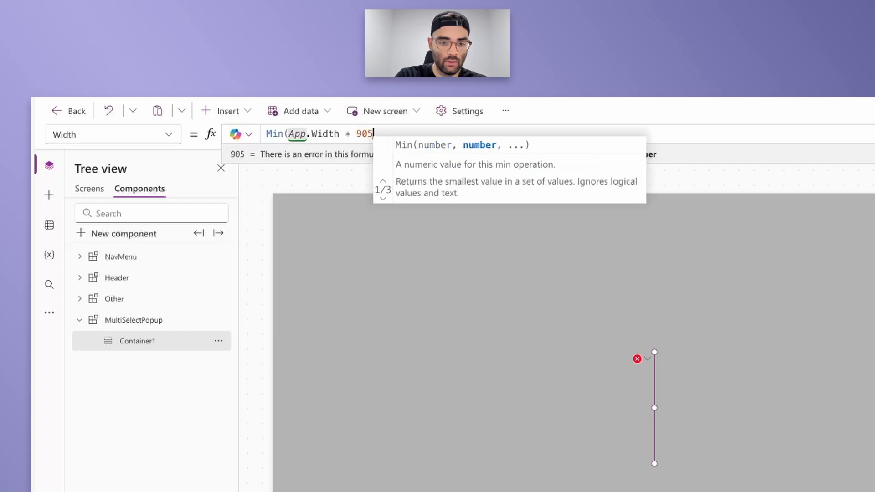
key("BackSpace")
type("%, 40")
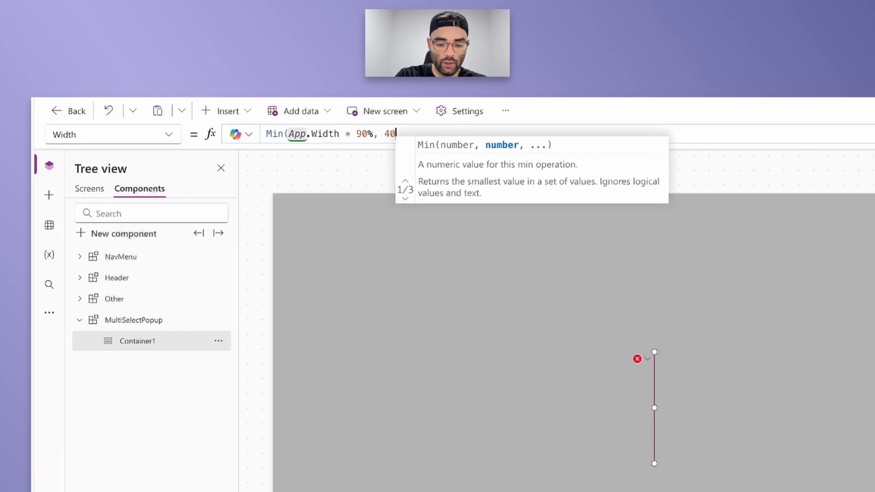
type("0)")
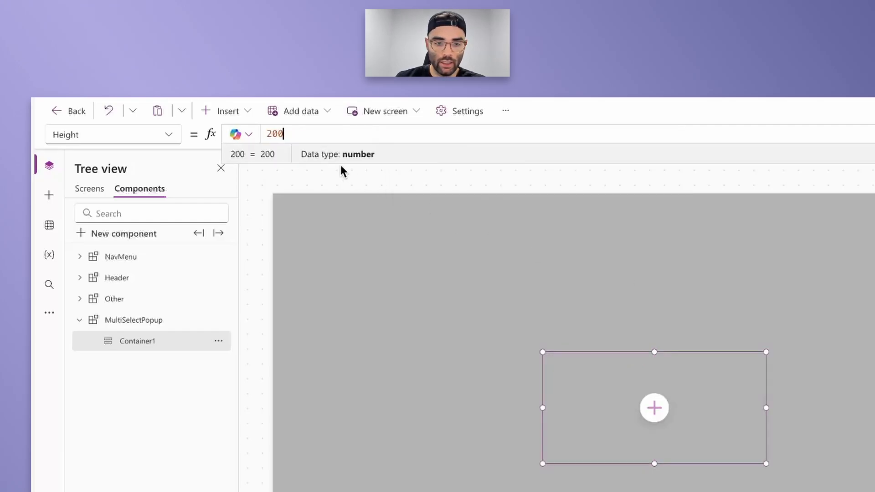
- Set the container's Height formula to Min(App.Height * 70%, 350)
key("ctrl+a")
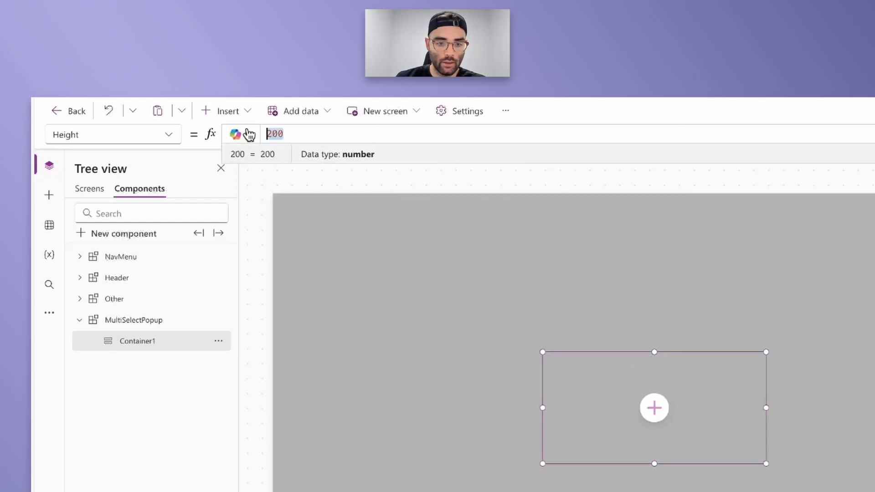
type("Min(App.")
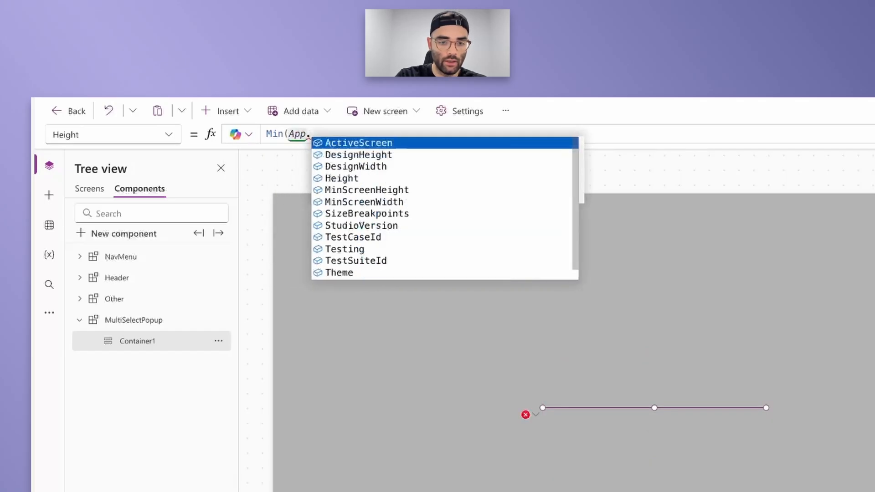
type("Height * 7")
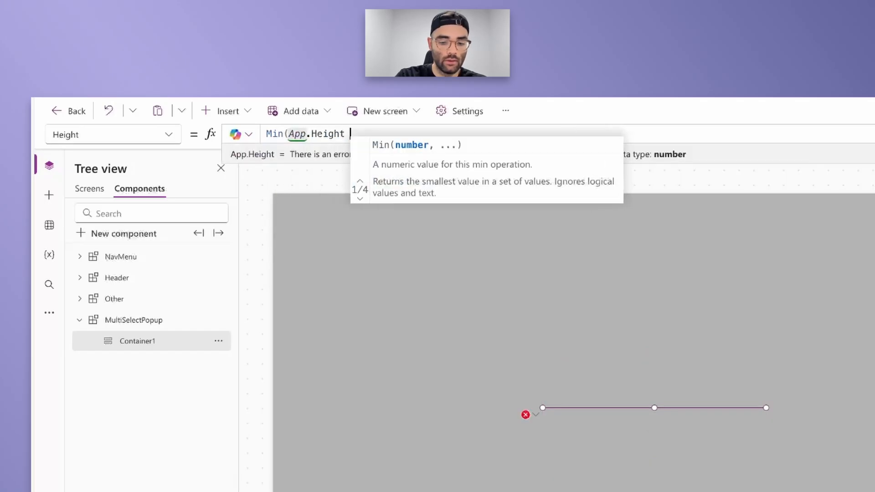
type("0")
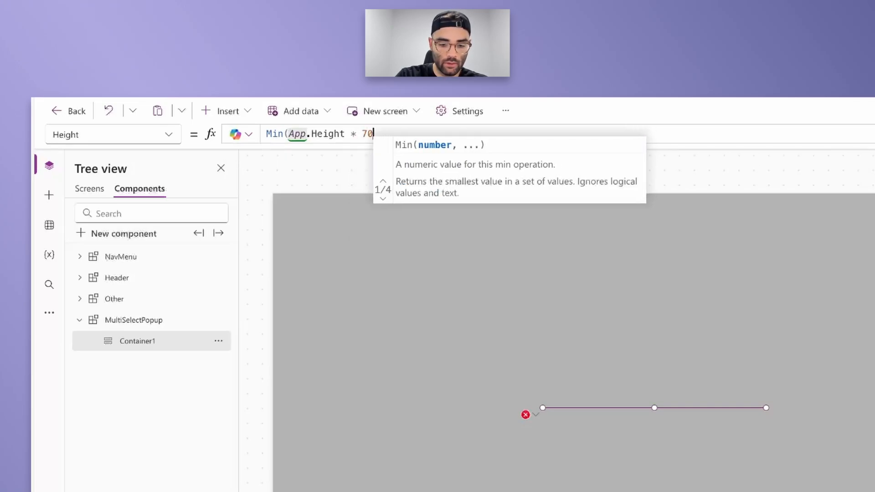
type("%, ")
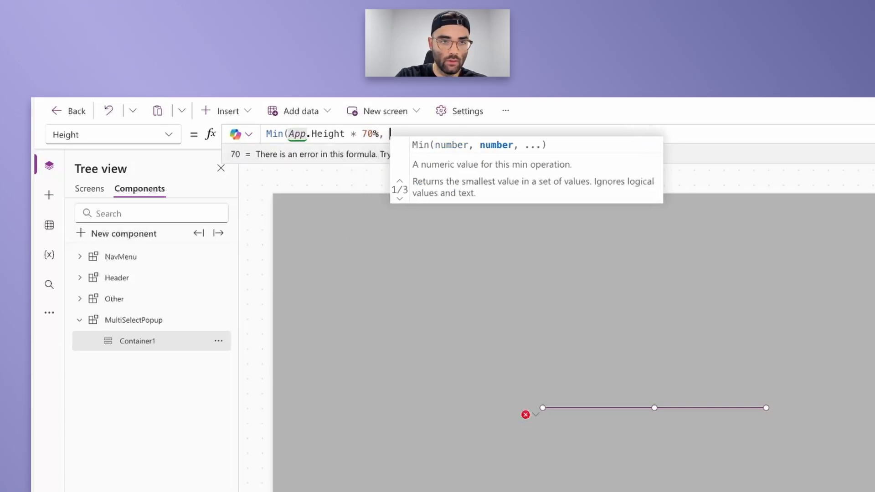
type("350)")
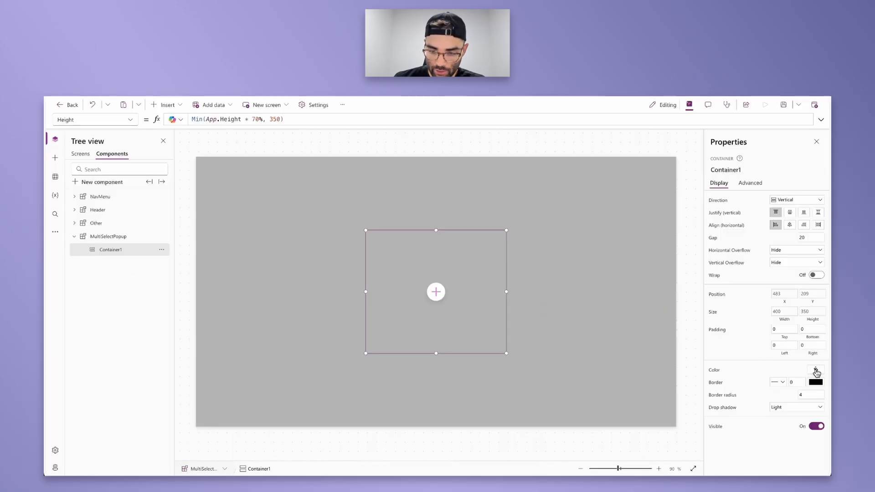
- Style the popup's vertical container with a white fill, a border radius of 10 and a Semibold drop shadow
left_click(816, 371)
left_click(764, 428)
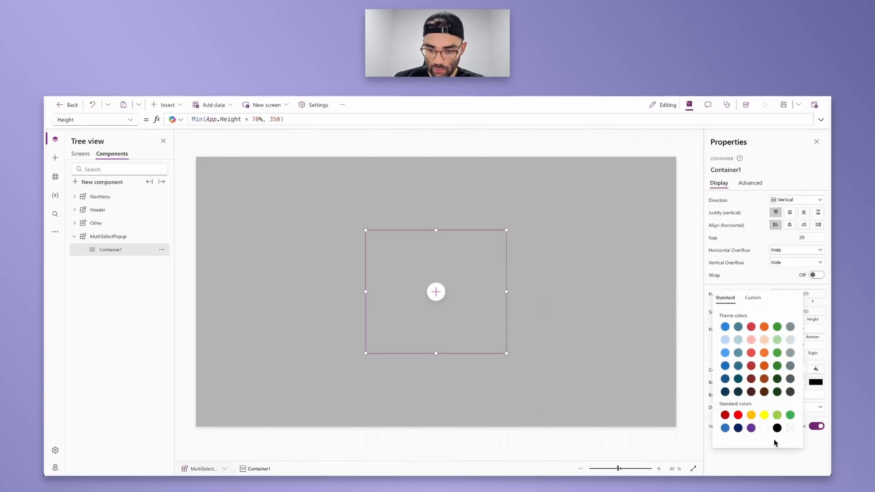
left_click(807, 459)
left_click(806, 395)
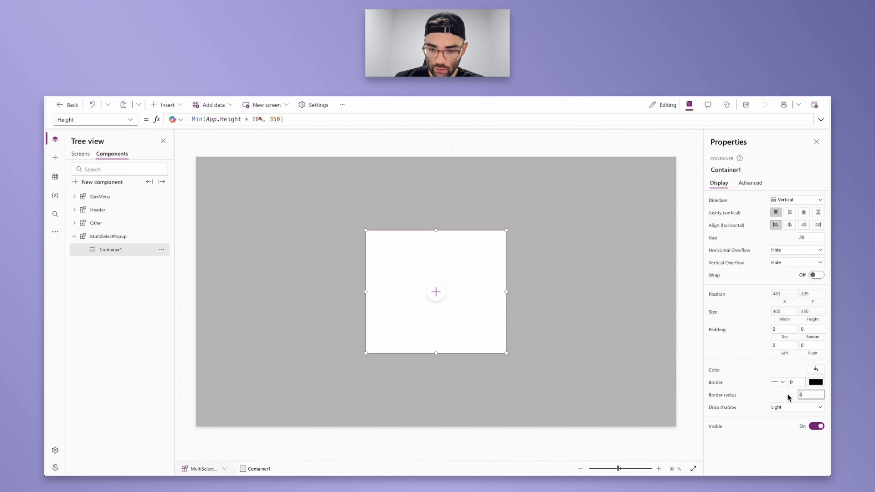
type("10")
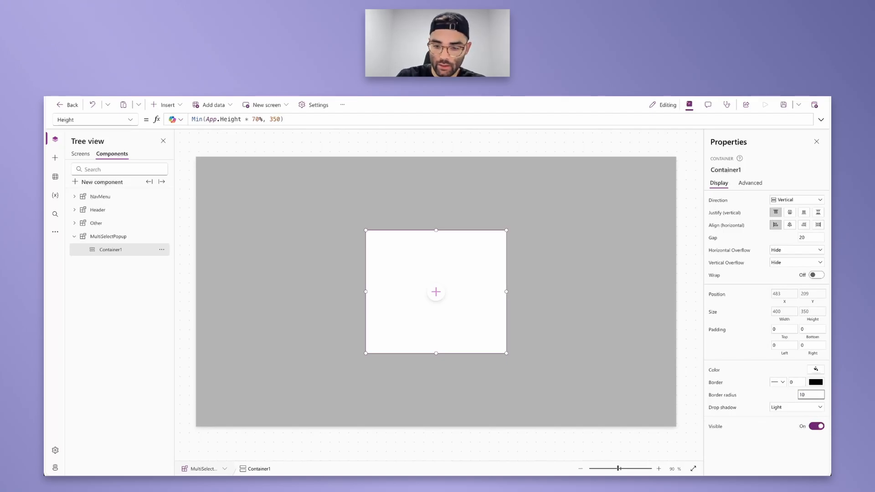
left_click(800, 408)
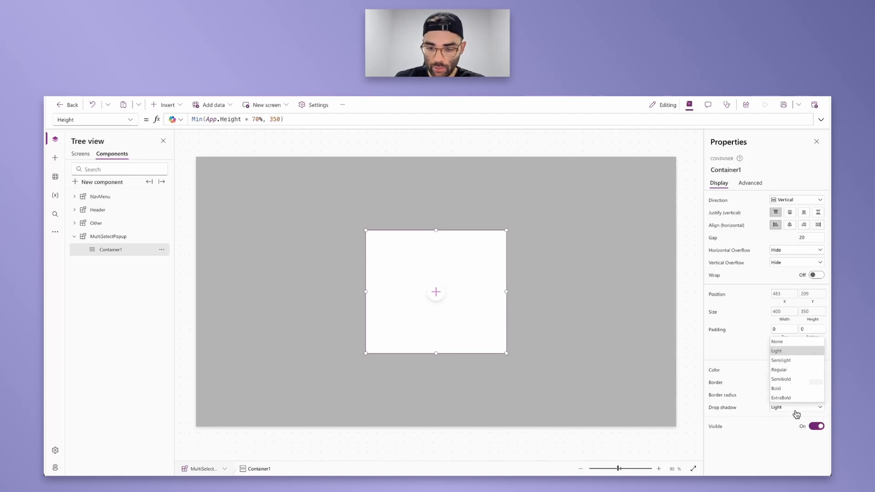
left_click(789, 379)
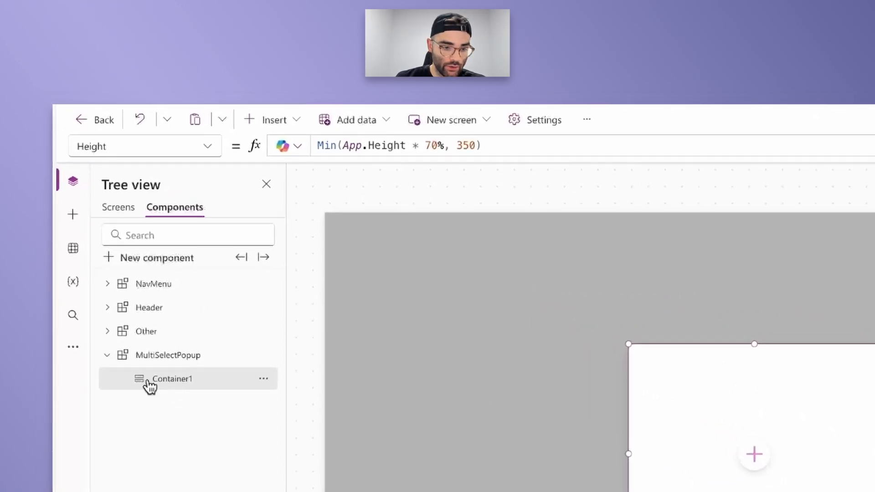
- Insert a horizontal container inside the popup's vertical container and justify its contents to the end
left_click(262, 121)
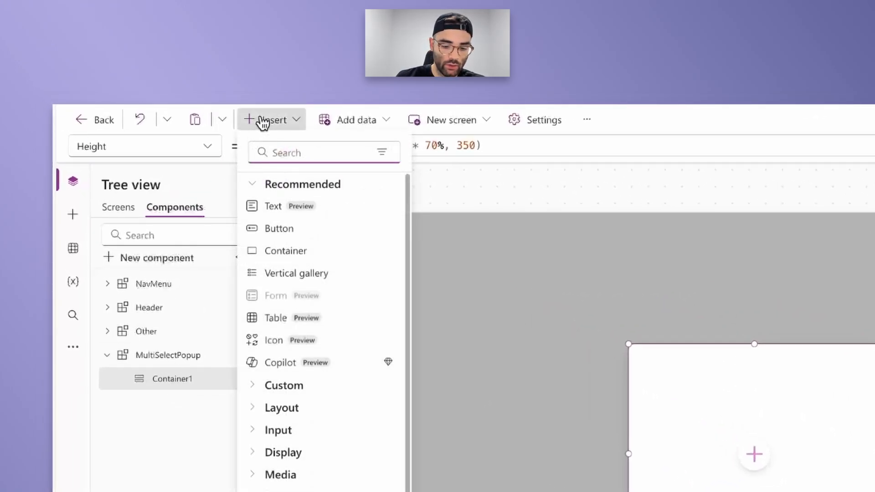
type("contain")
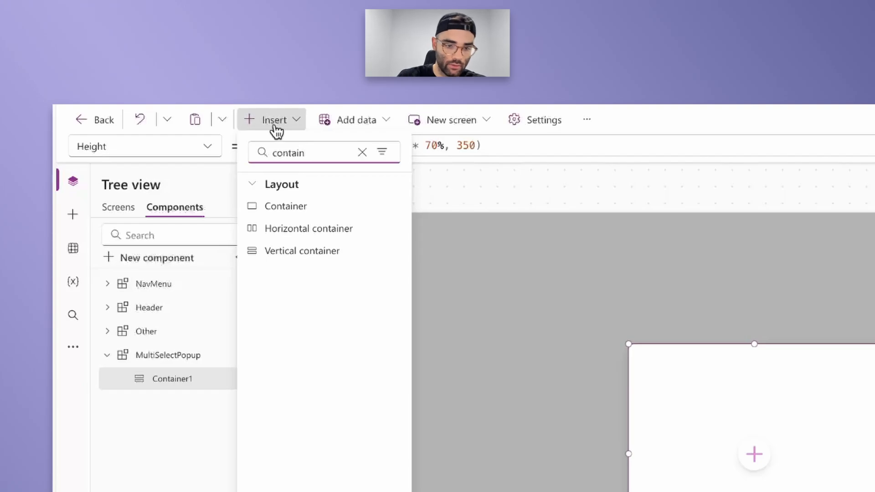
left_click(303, 232)
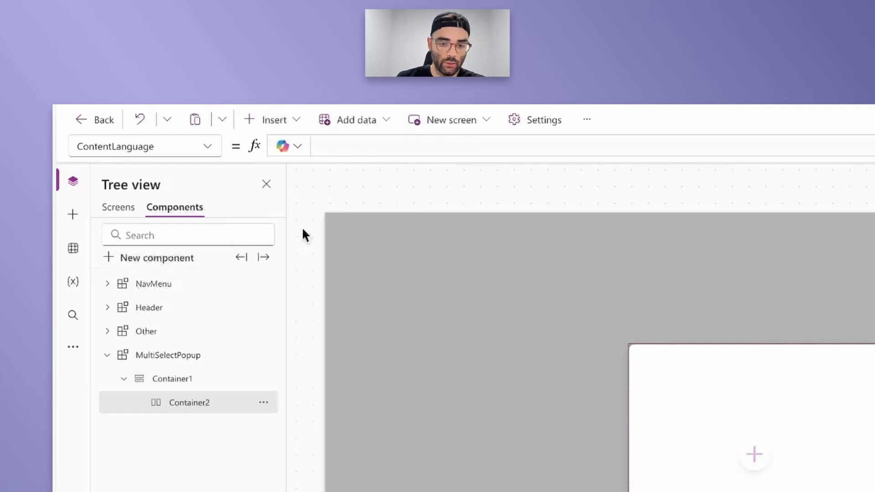
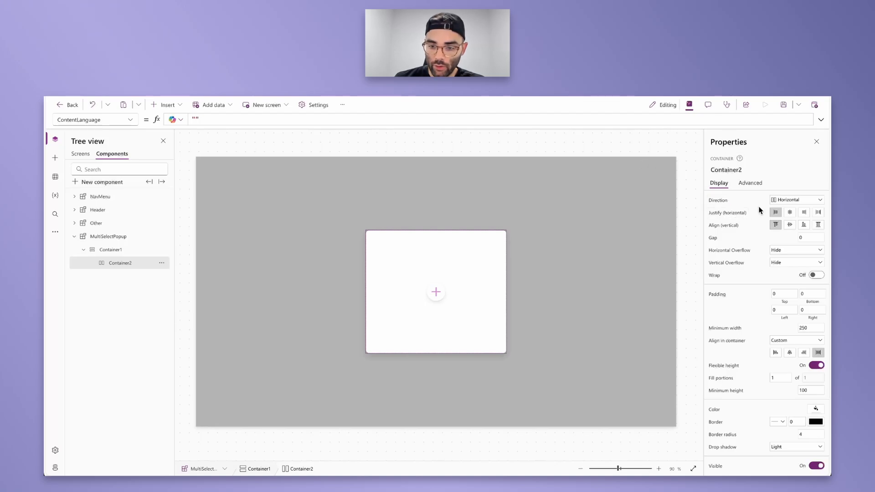
left_click(804, 213)
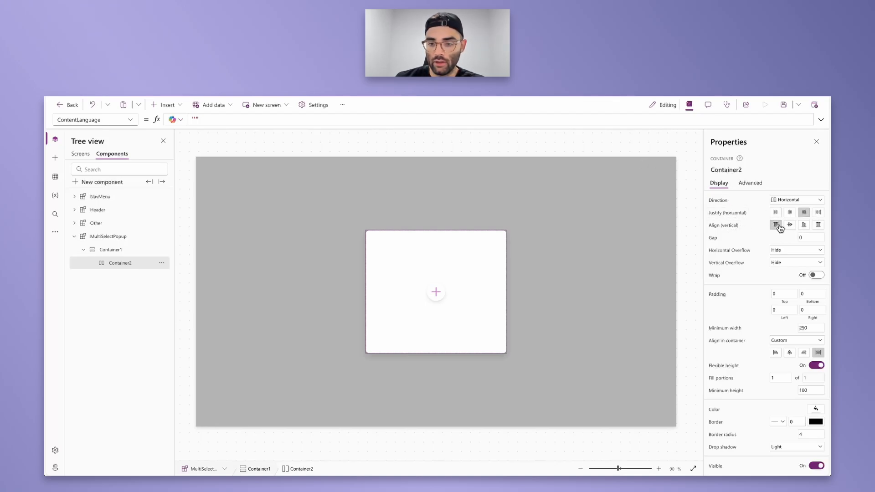
- Set the horizontal container's minimum width to 0 and give it a fixed height of 30 with flexible height off
left_click(814, 327)
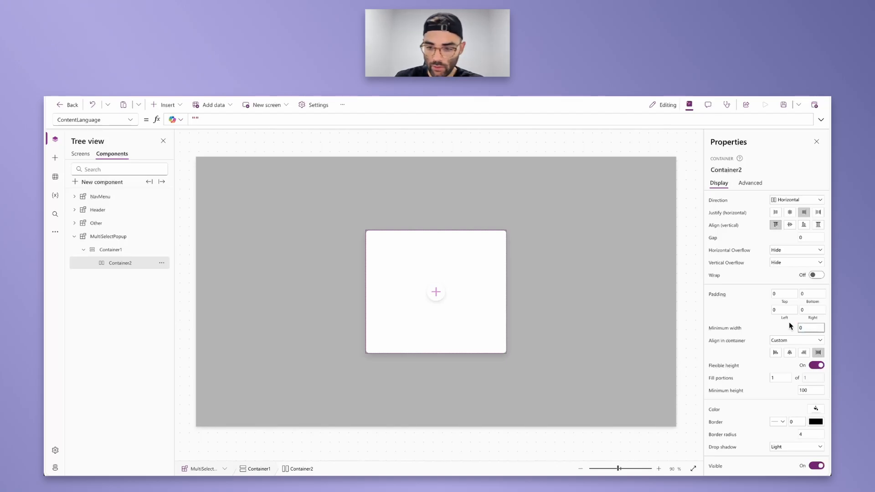
left_click(789, 322)
left_click(816, 366)
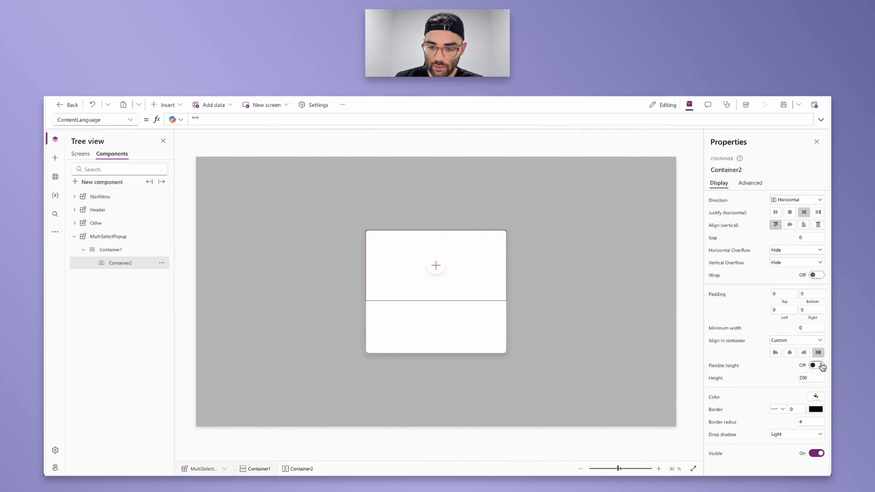
left_click(806, 378)
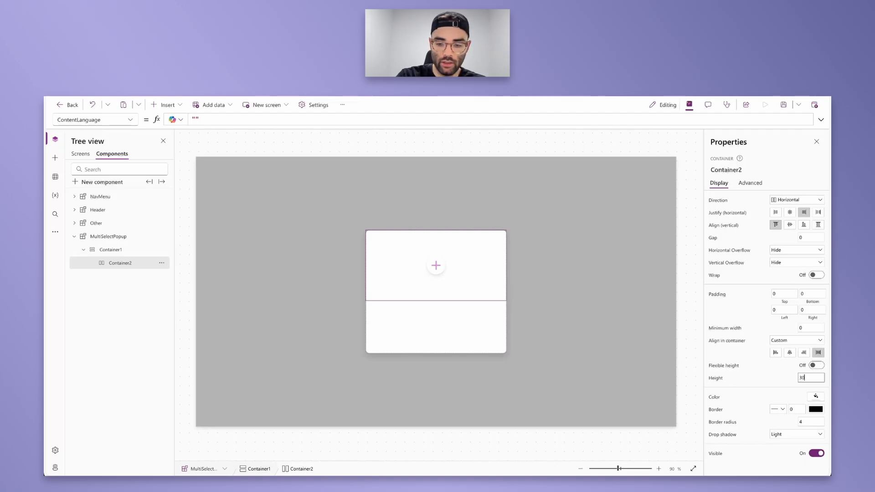
type("30")
- Set the horizontal container's border radius to 0 and its drop shadow to None
left_click(807, 422)
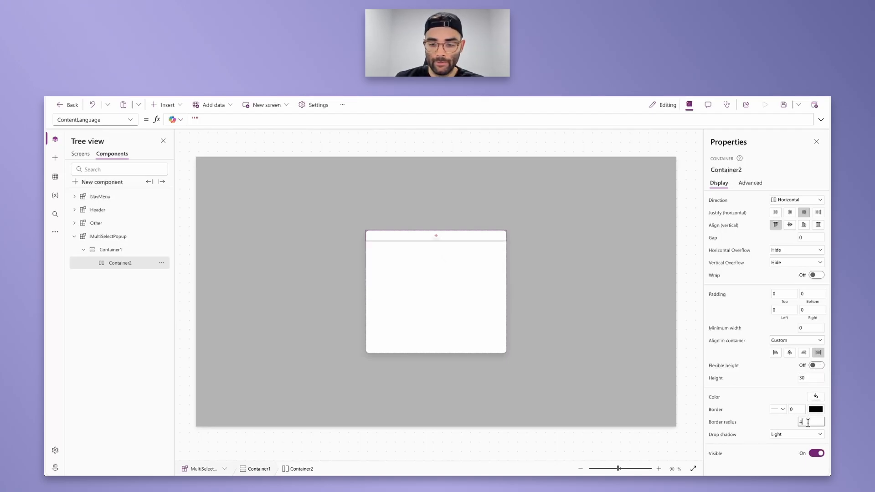
left_click(775, 435)
left_click(784, 371)
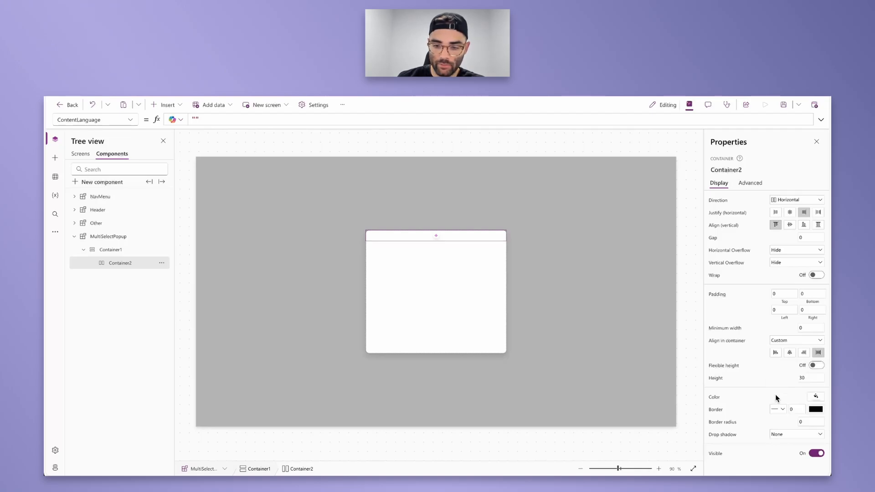
- Insert a classic text label inside the horizontal container of the MultiSelectPopup component
left_click(156, 107)
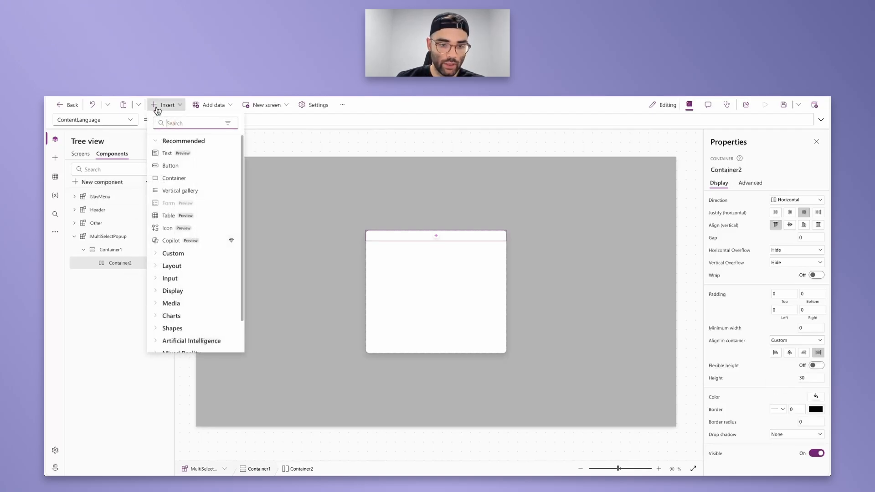
type("text")
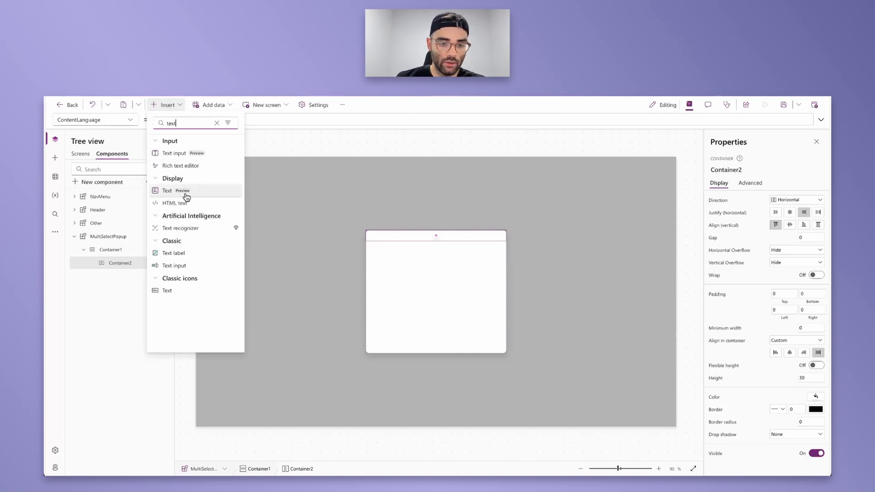
left_click(173, 256)
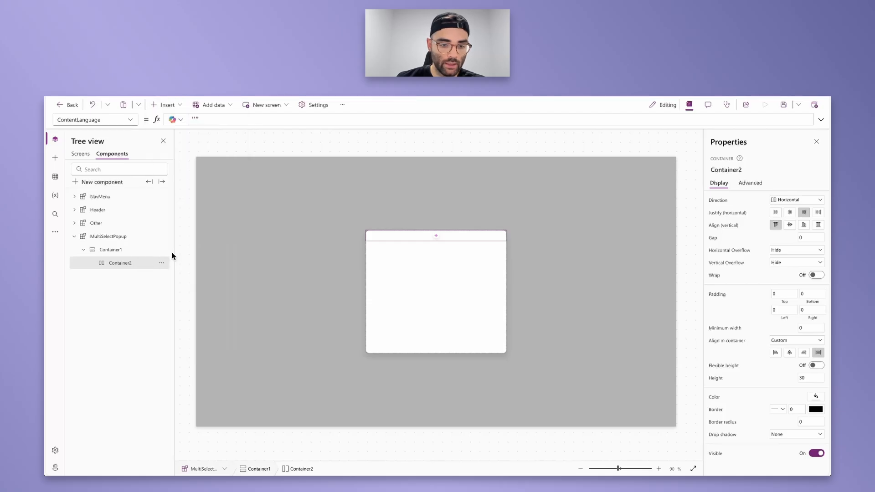
- Set the new label's Text property to the formula _multiselectSelectedType.Title
left_click(205, 122)
key("ctrl+a")
key("BackSpace")
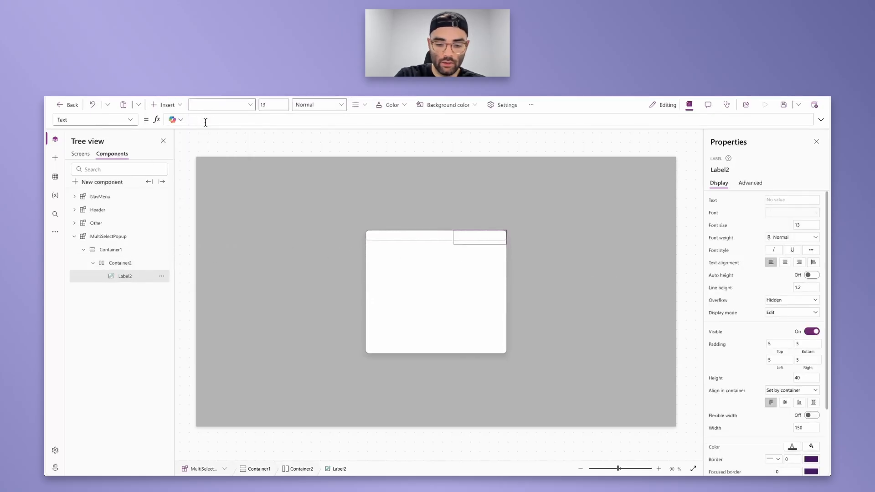
type("_multi")
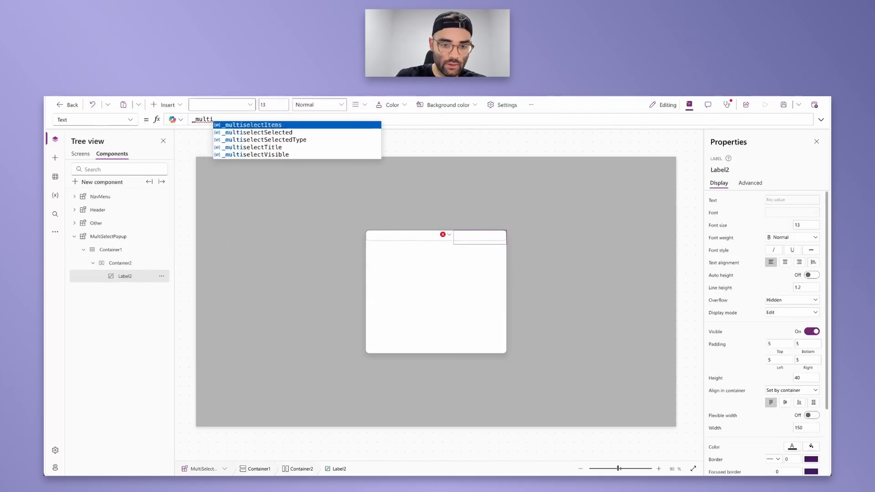
left_click(299, 140)
type(".Title")
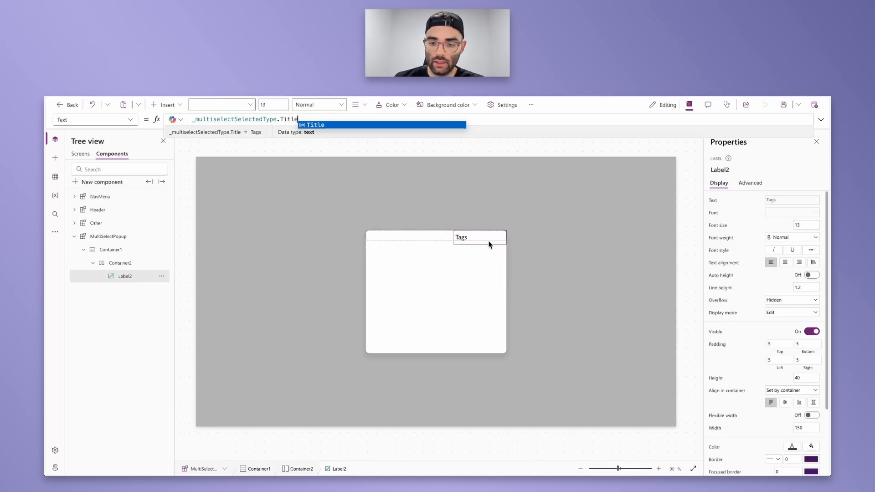
- Open the popup title label's font size for editing
left_click(806, 226)
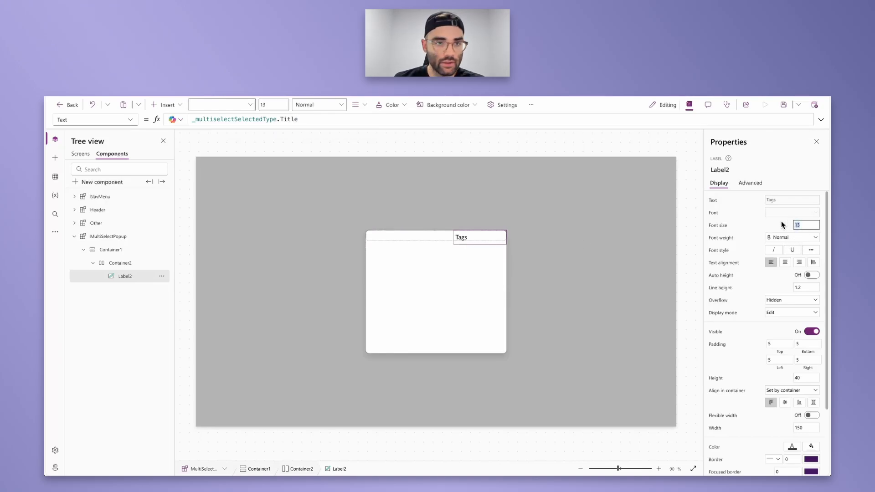
- Format the popup's Tags title label with font size 14, font Lato Black and left padding 15
type("14")
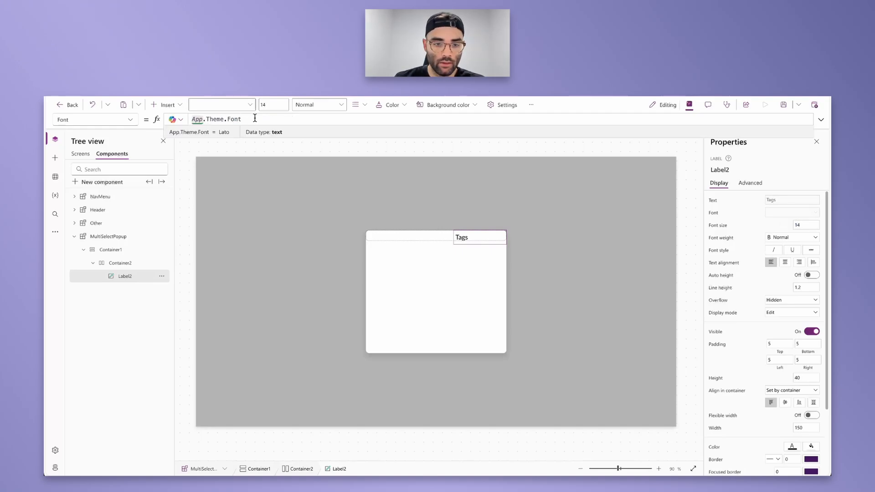
left_click_drag(255, 118, 121, 120)
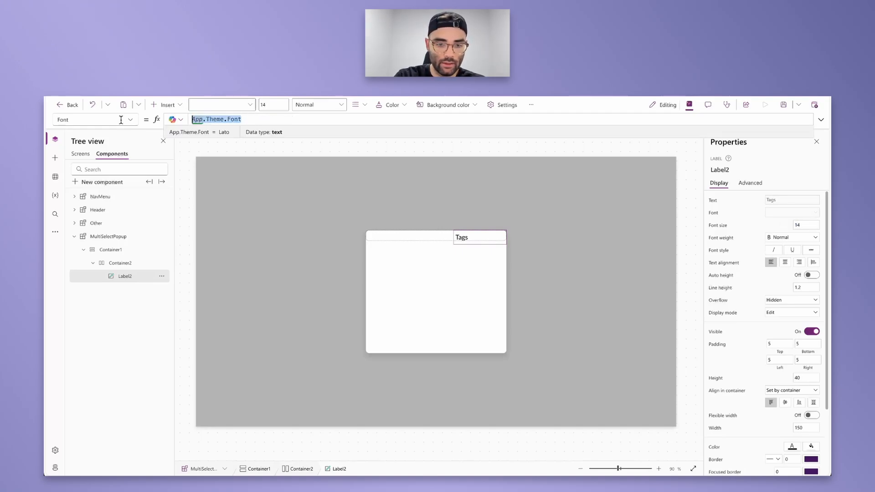
type("lato")
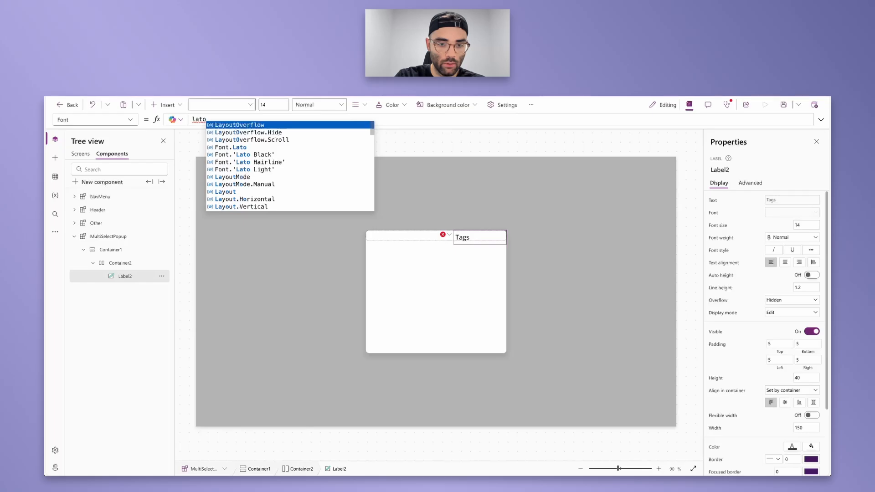
left_click(251, 154)
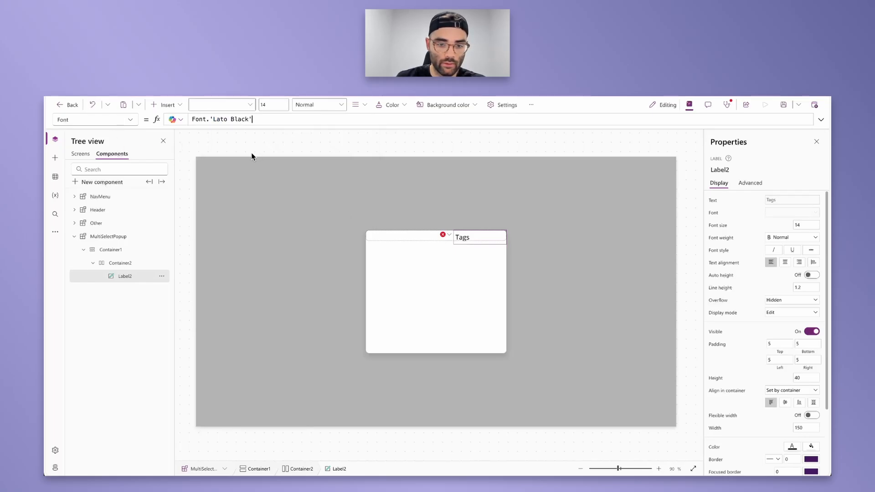
left_click(782, 362)
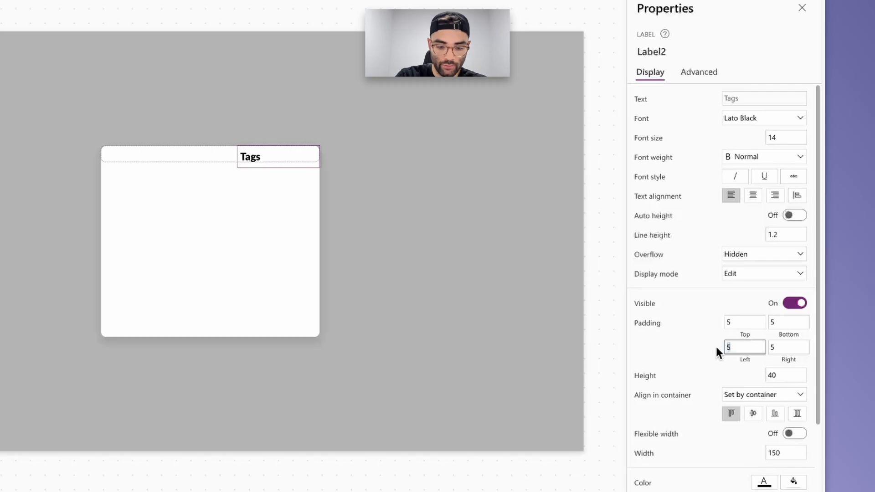
type("15")
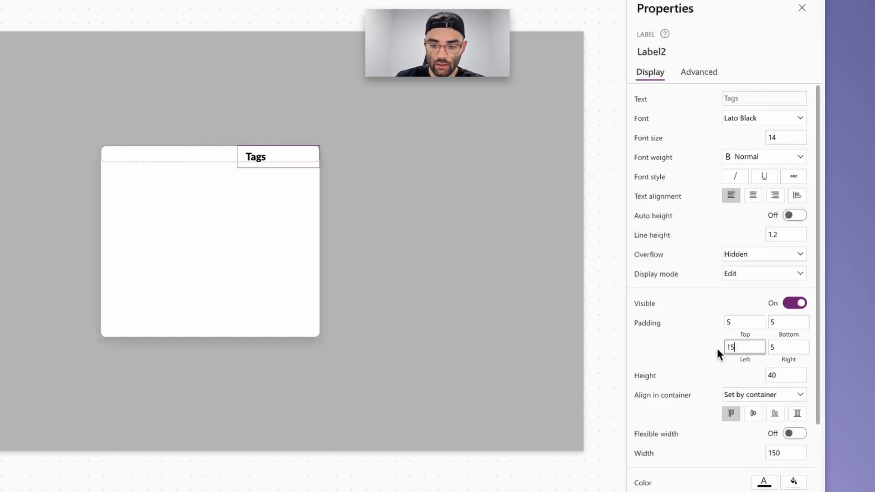
- Stretch the title label vertically with minimum height 0 and give it flexible width with minimum width 0
left_click(799, 373)
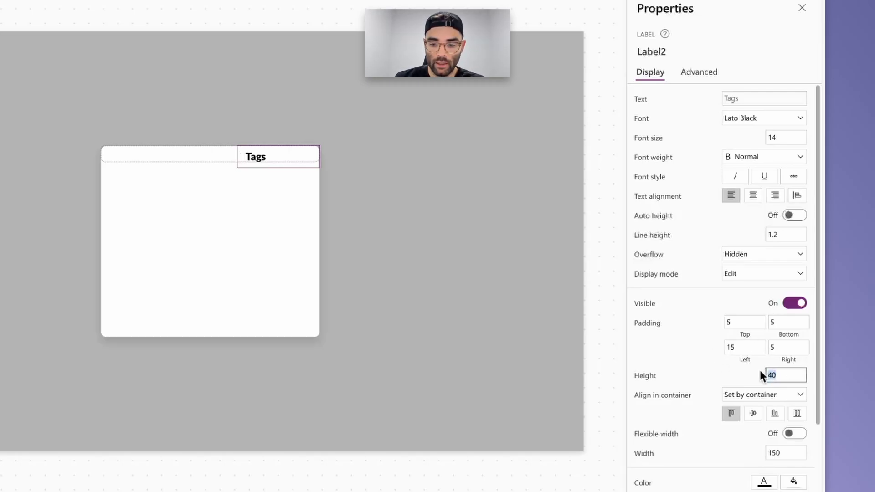
left_click(796, 416)
left_click(785, 375)
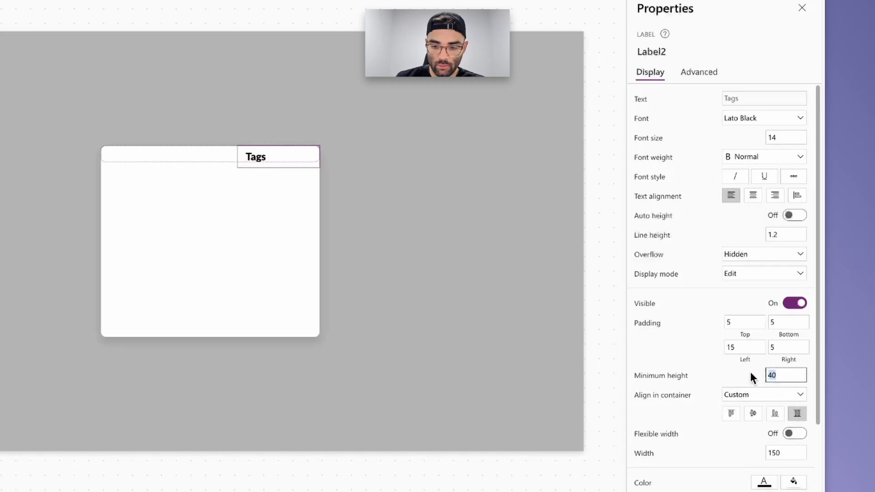
type("0")
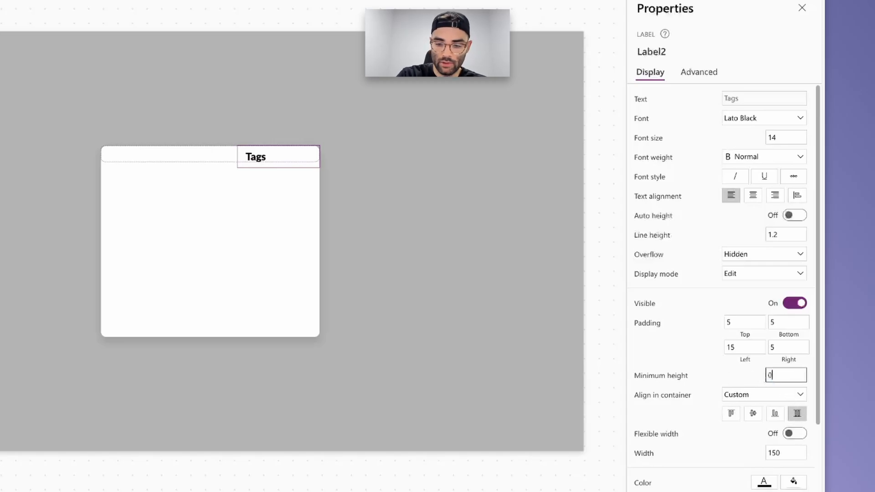
left_click(799, 435)
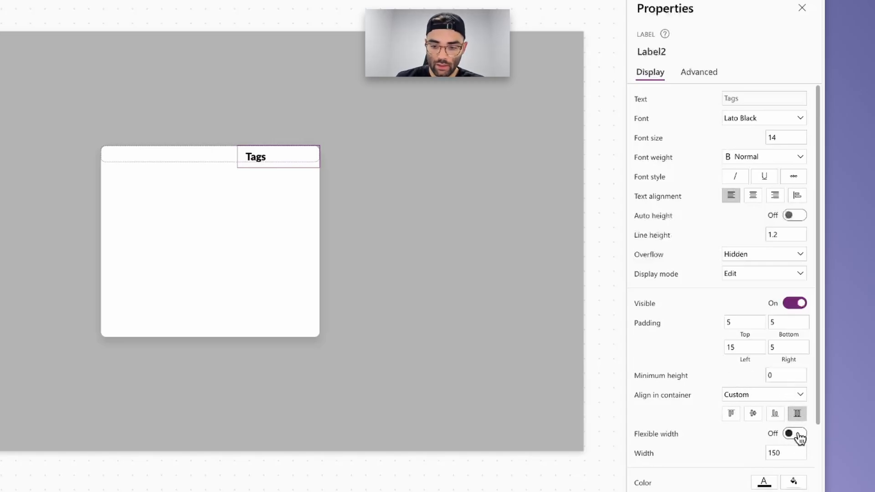
left_click(791, 473)
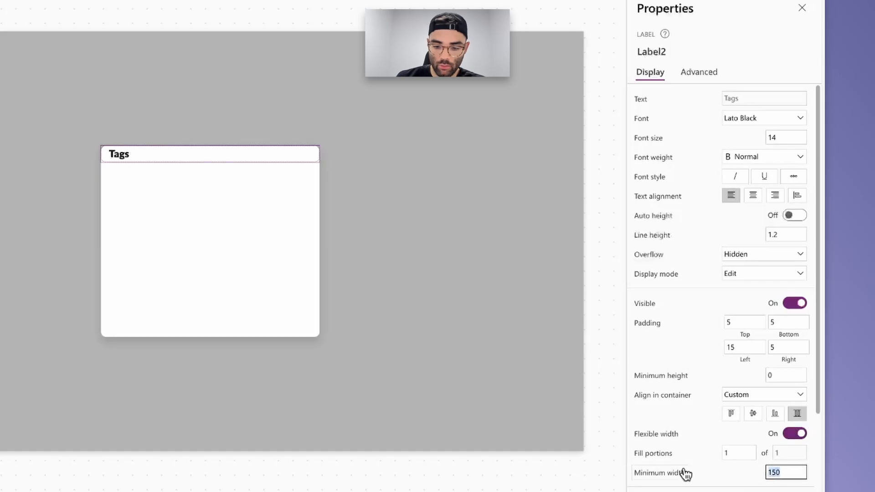
type("0")
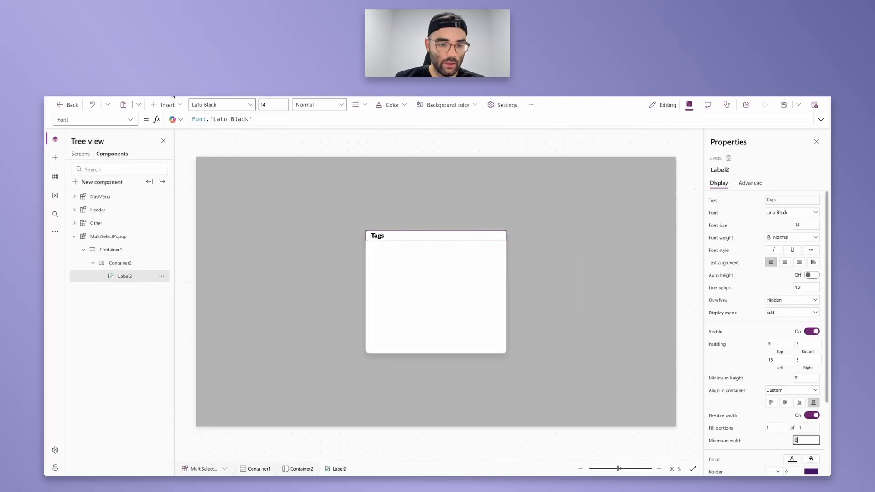
- Insert a Cancel icon beside the title label in the popup's header container
left_click(164, 104)
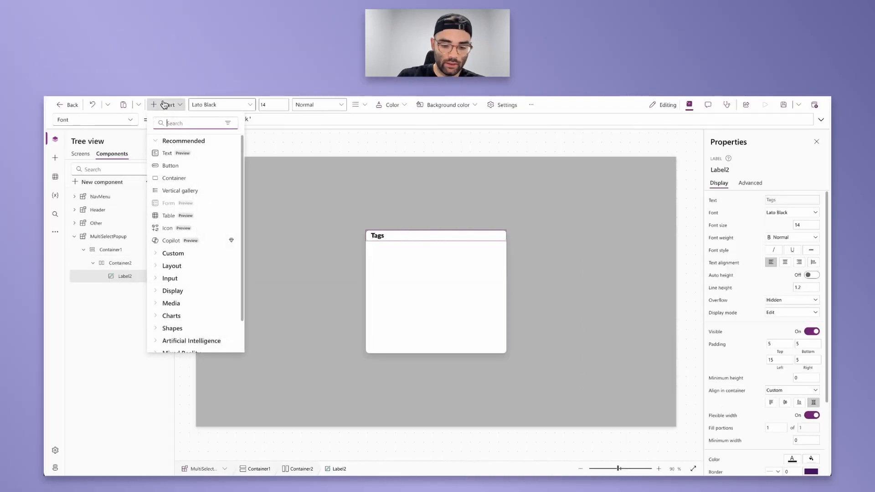
type("cancel")
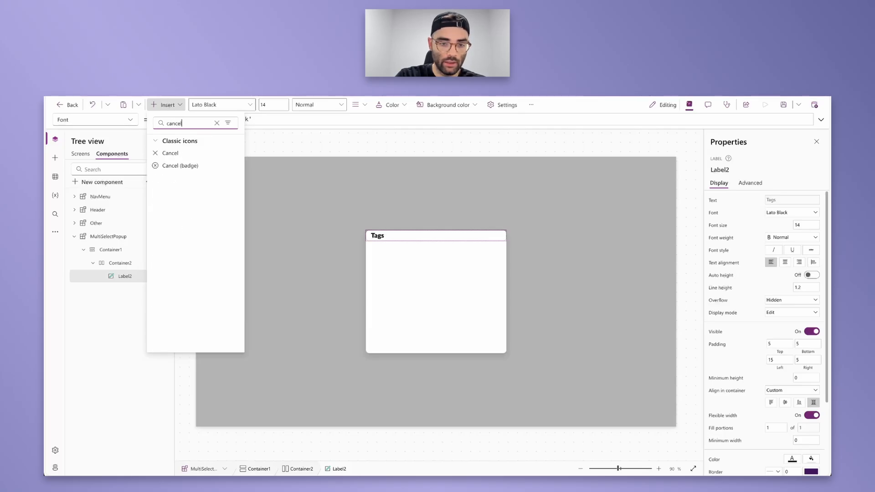
left_click(170, 153)
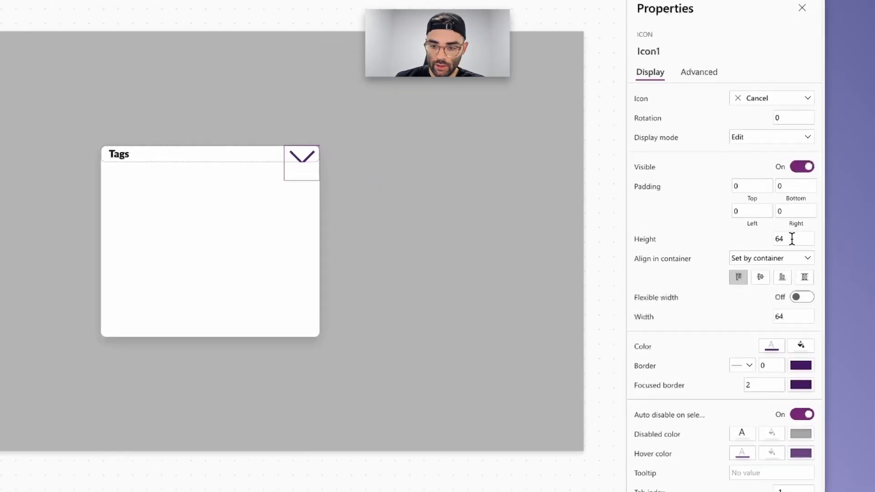
- Stretch the Cancel icon to the header's height with minimum height 0 and set its width to 60
left_click(810, 291)
left_click(805, 277)
left_click(794, 241)
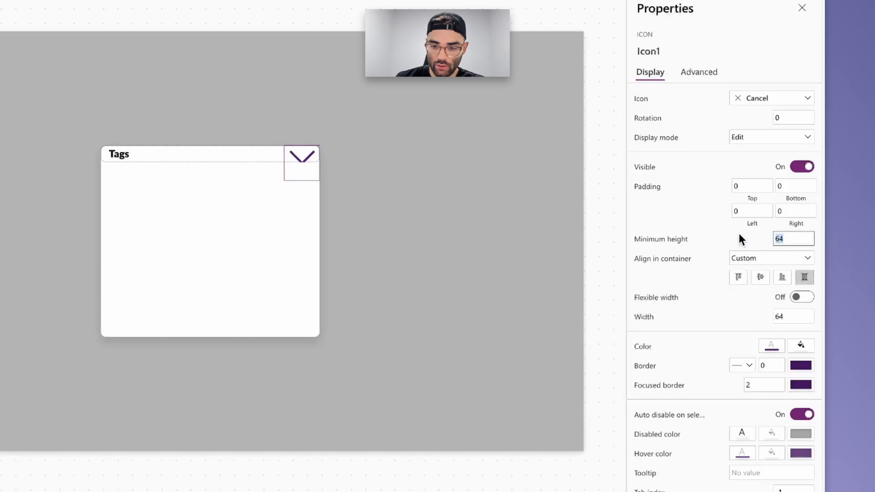
type("0")
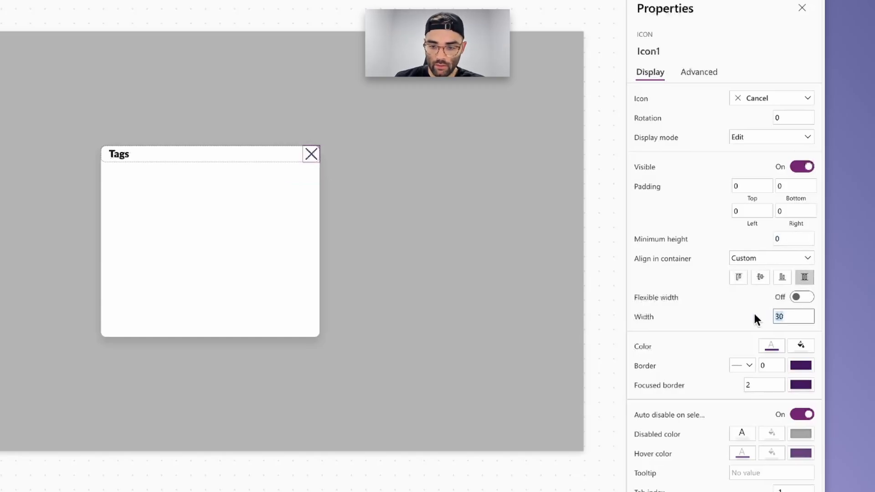
type("60")
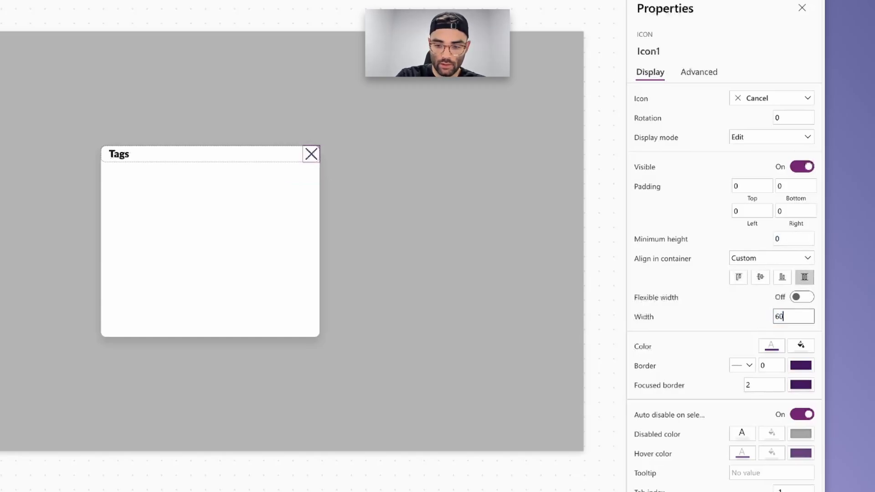
- Set the top, bottom, left and right padding of the popup's outer Container1 to 20
left_click(129, 280)
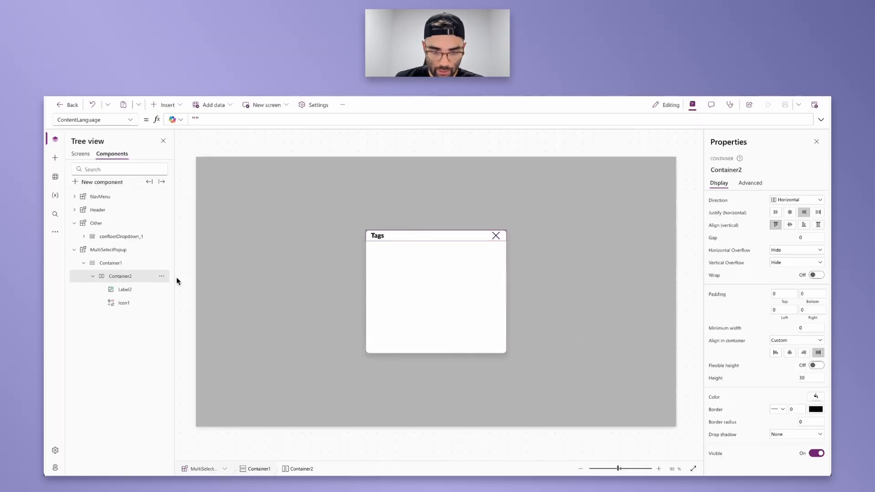
left_click(113, 263)
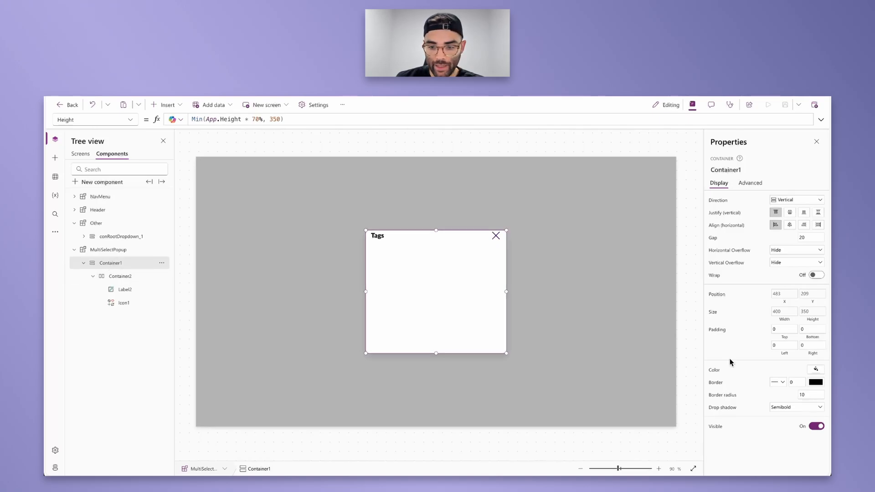
left_click(786, 330)
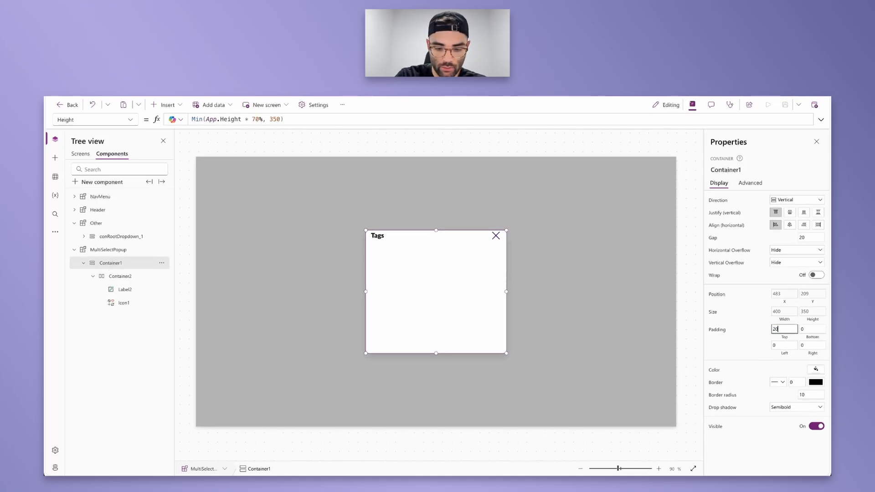
key("Tab")
key("Tab")
type("20")
key("Tab")
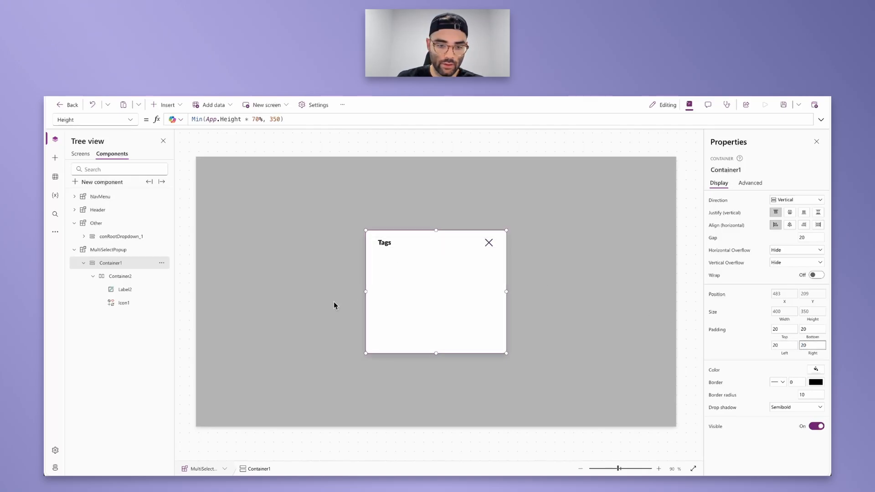
left_click(127, 264)
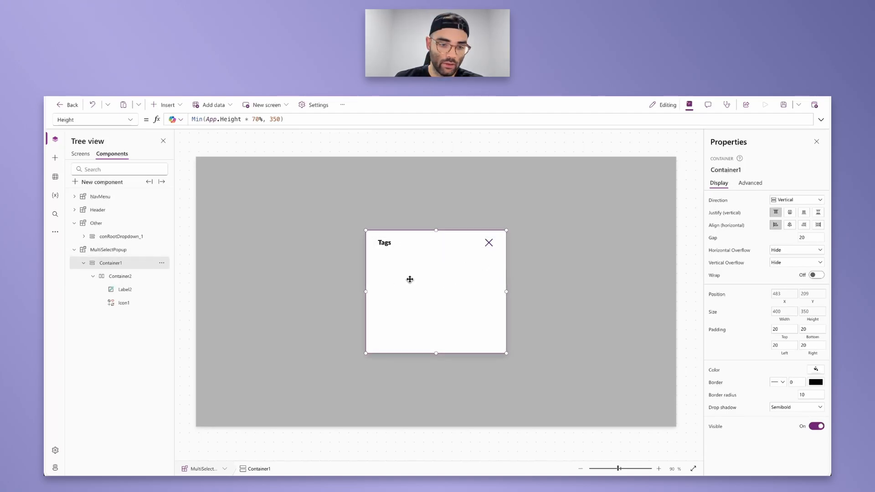
- Copy the galTags gallery from the Tags data card on the TaskForm screen
left_click(80, 154)
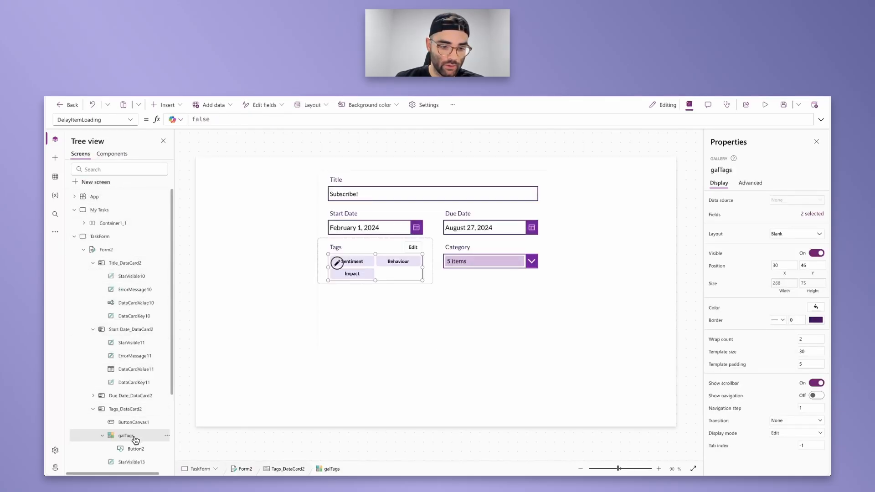
mouse_move(365, 271)
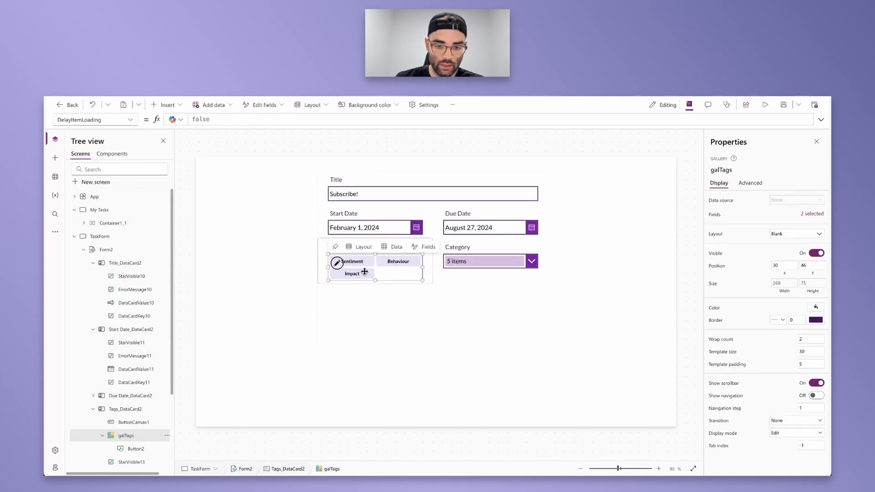
right_click(138, 436)
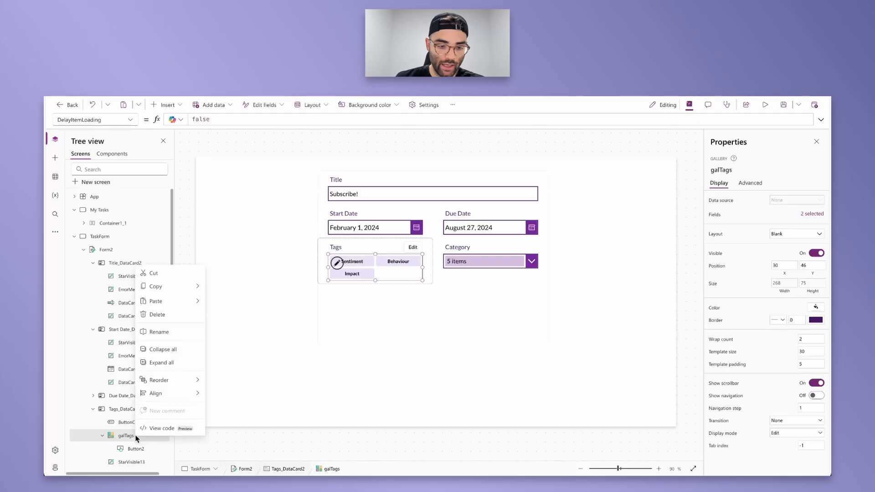
left_click(172, 287)
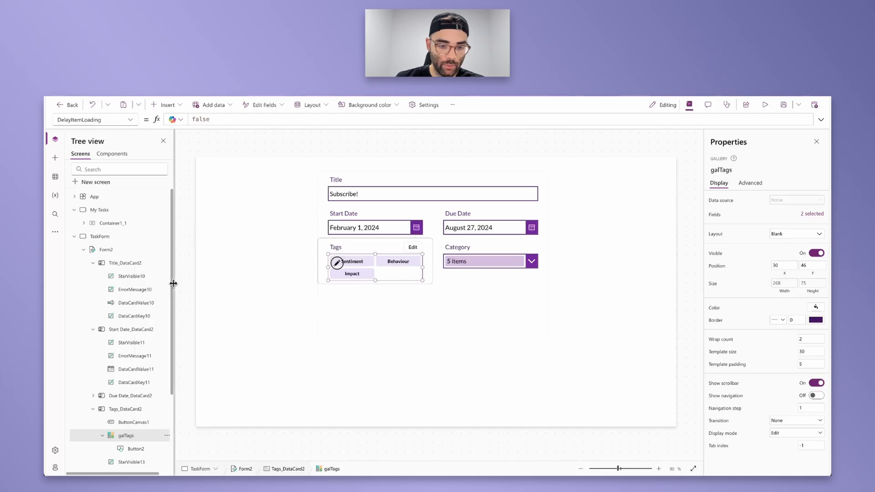
- Paste the copied gallery into Container1 of the MultiSelectPopup component
left_click(114, 154)
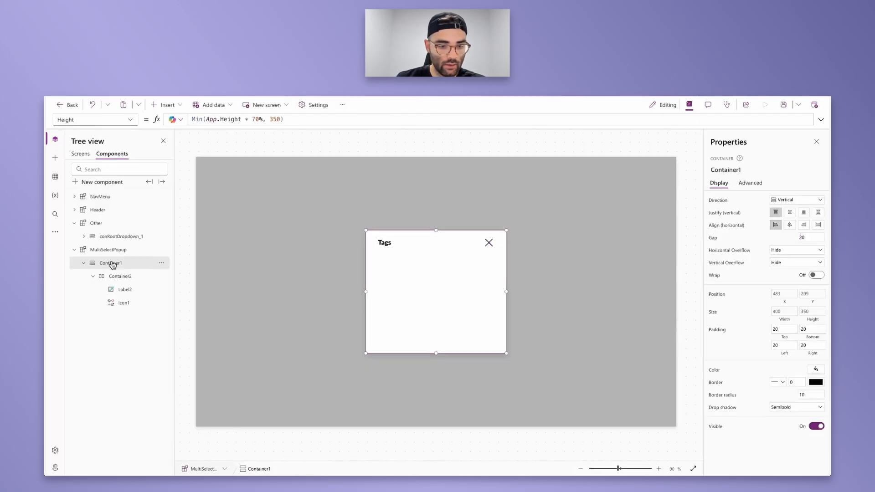
right_click(425, 276)
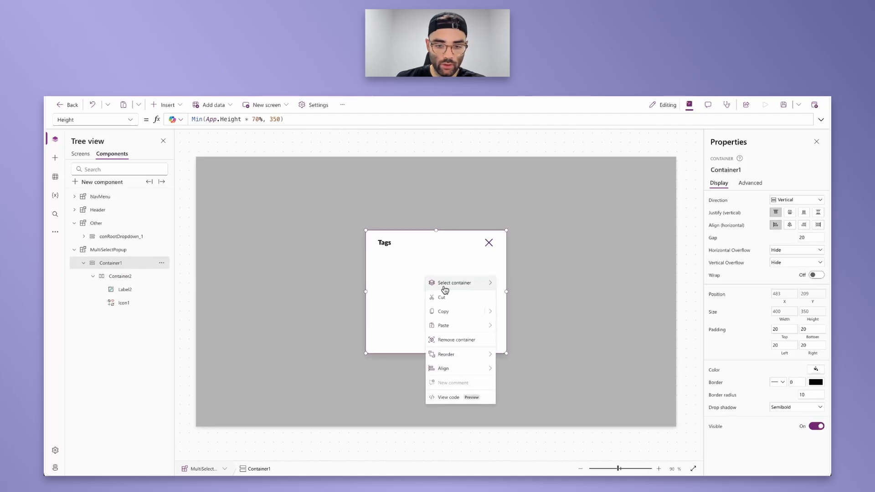
mouse_move(477, 325)
left_click(506, 326)
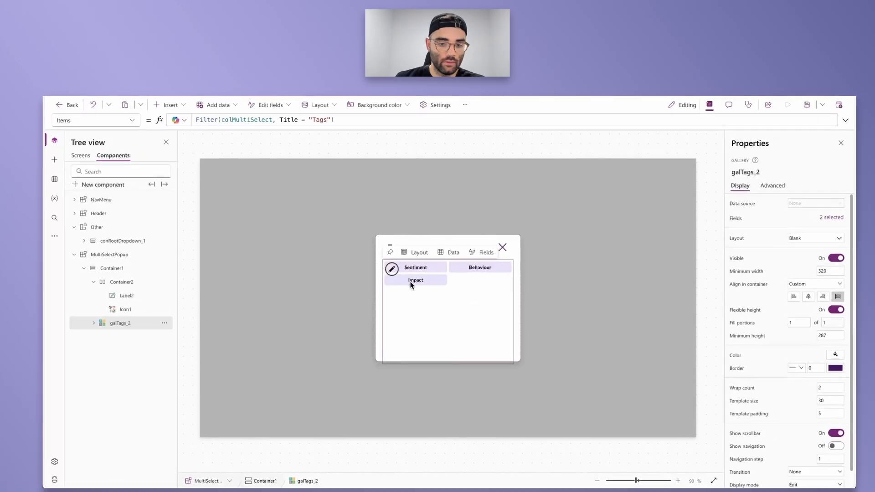
- Change the pasted gallery's Items formula to Filter(colMultiSelect, Title = _multiselectSelectedType.Title)
left_click_drag(312, 120, 330, 119)
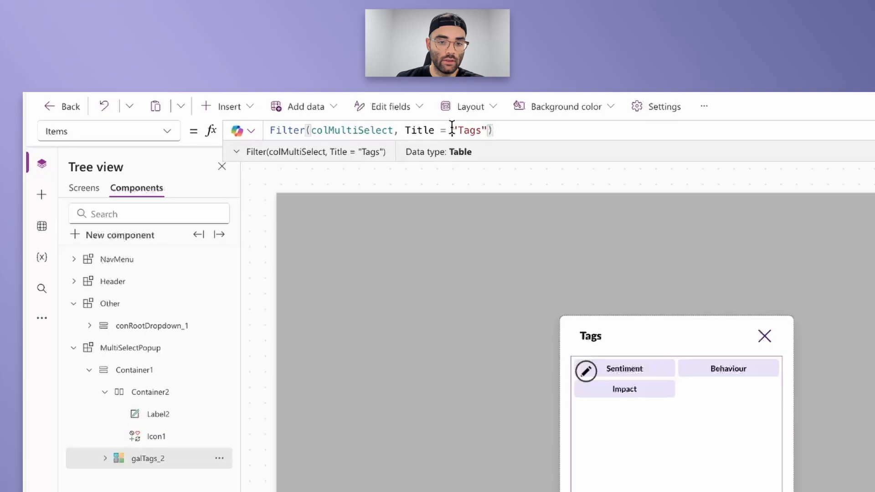
left_click_drag(452, 129, 488, 129)
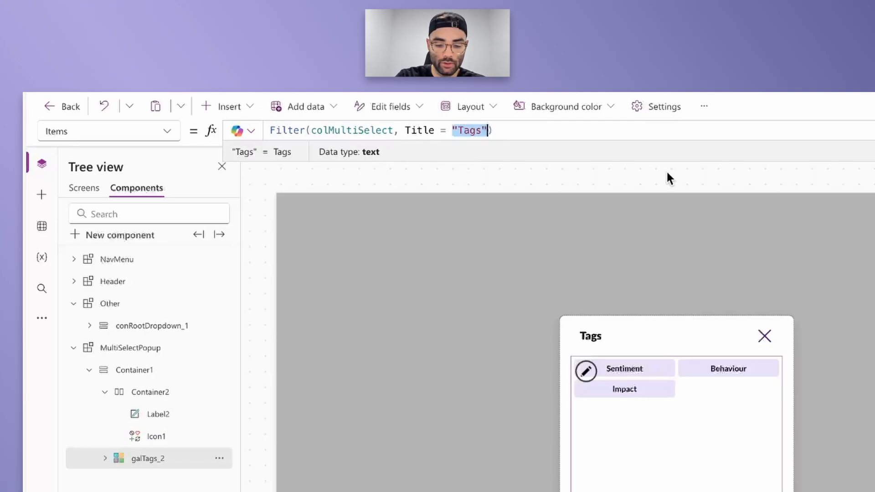
type("_mul")
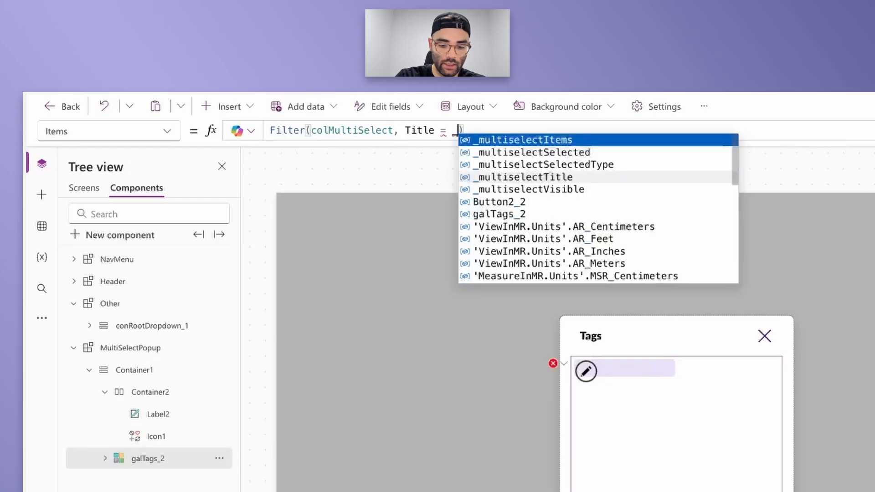
type("ti")
key("Down")
key("Down")
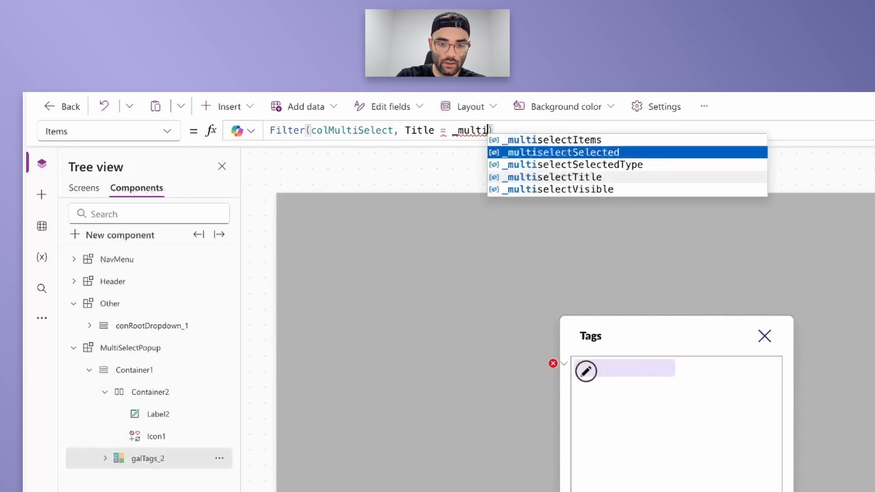
key("Tab")
type(".Title")
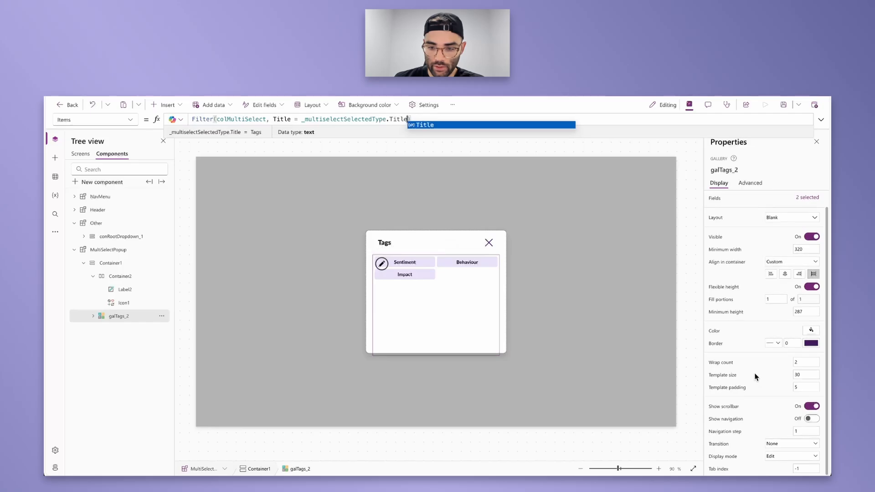
- Set the pasted gallery's Visible formula to Self.AllItemsCount > 0
scroll(755, 373, "up", 1)
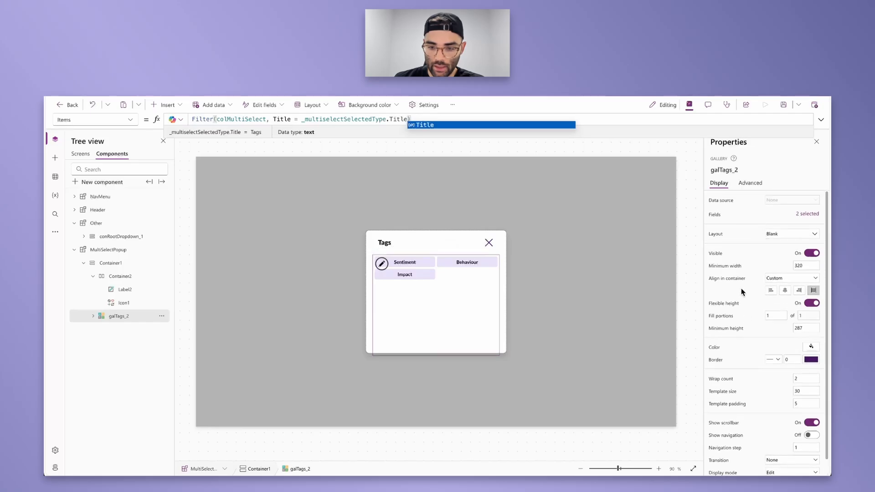
left_click(714, 253)
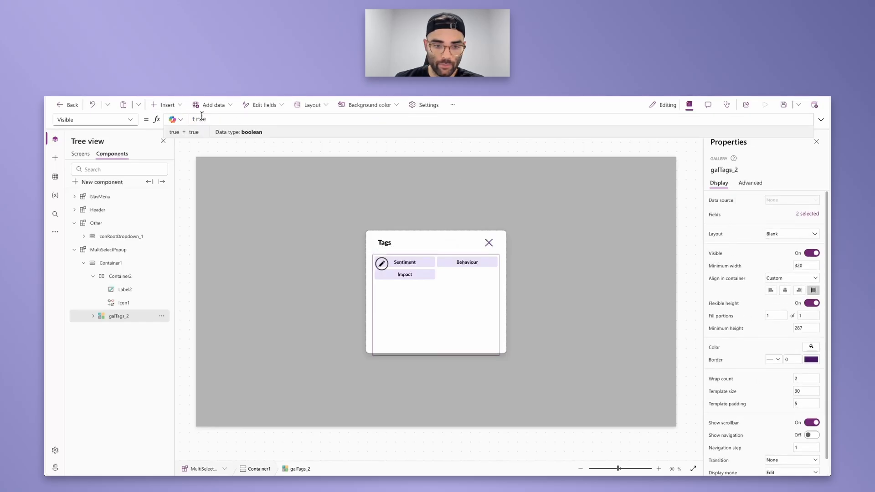
left_click_drag(214, 119, 187, 118)
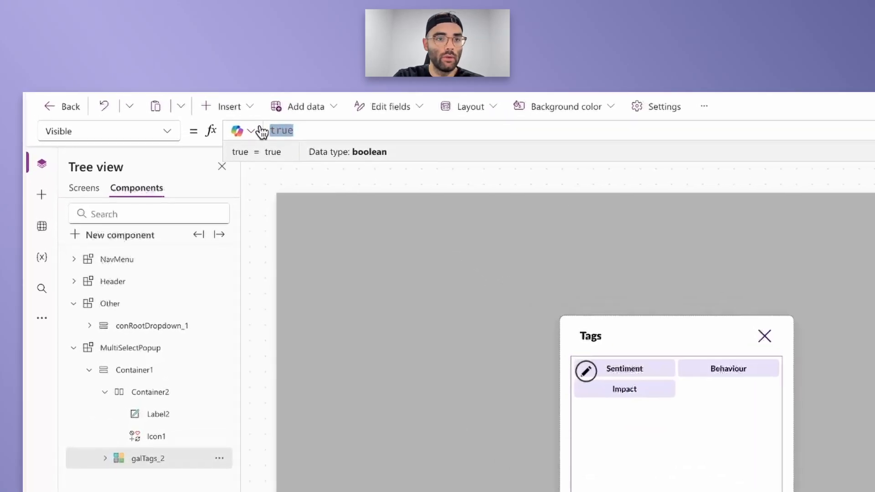
type("Self.")
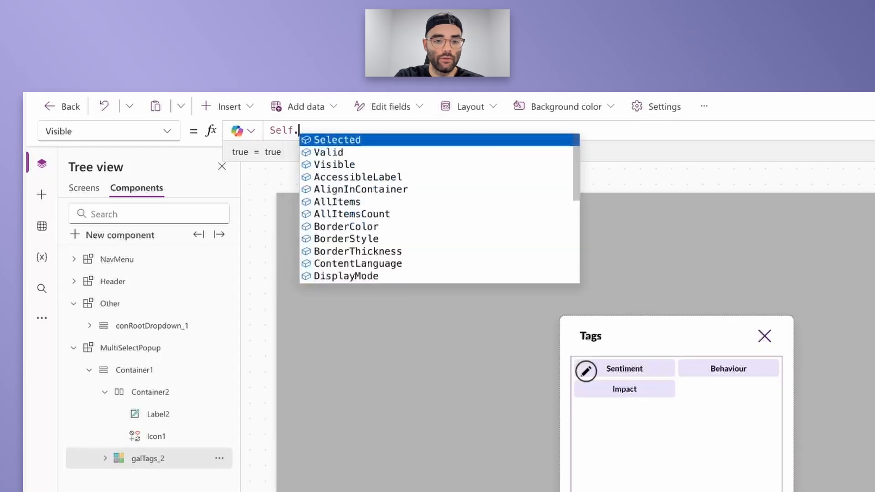
type("Allite")
key("Down")
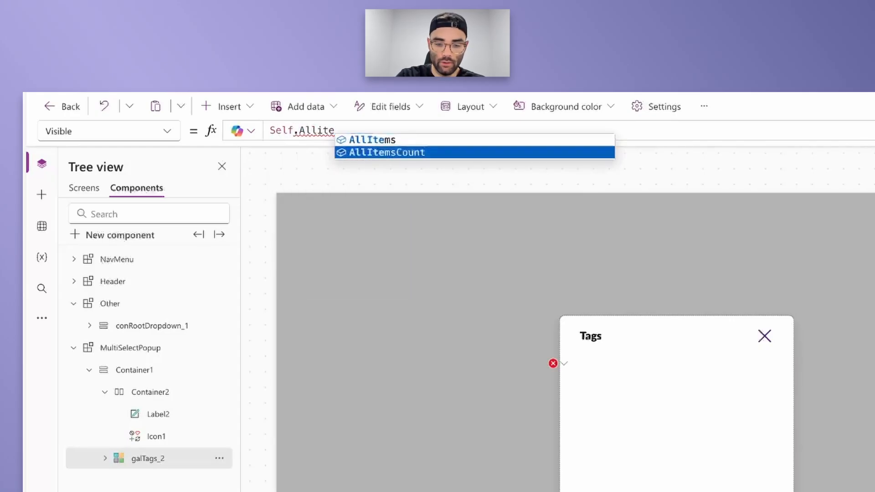
key("Tab")
type("> 0")
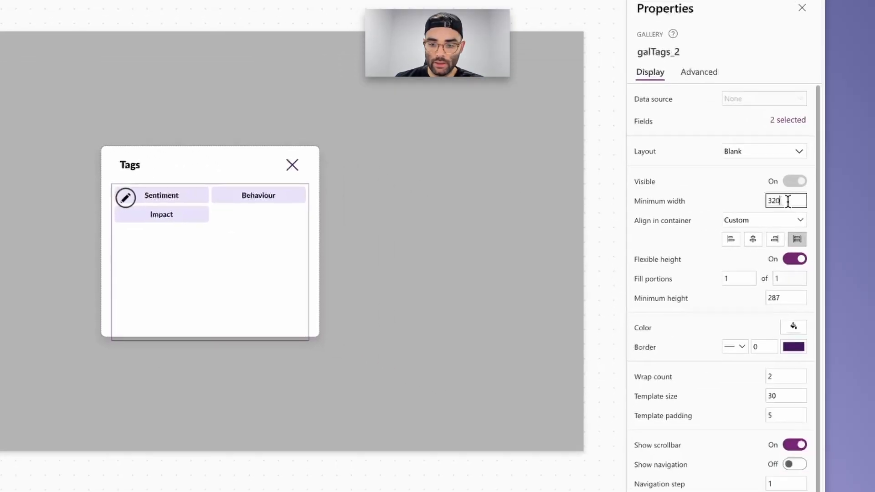
- Set the gallery's minimum width to 0, turn off its flexible height, and open its Height formula
left_click_drag(787, 201, 730, 197)
type("0")
left_click(736, 260)
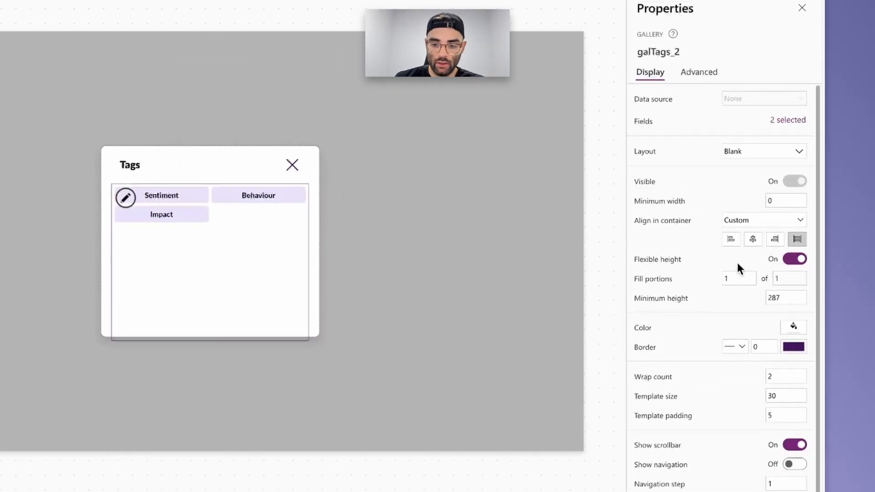
left_click(794, 259)
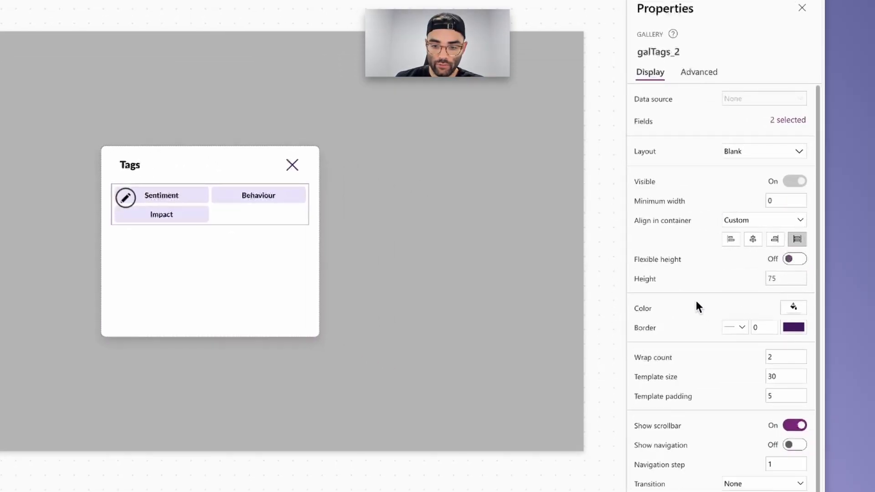
left_click(651, 280)
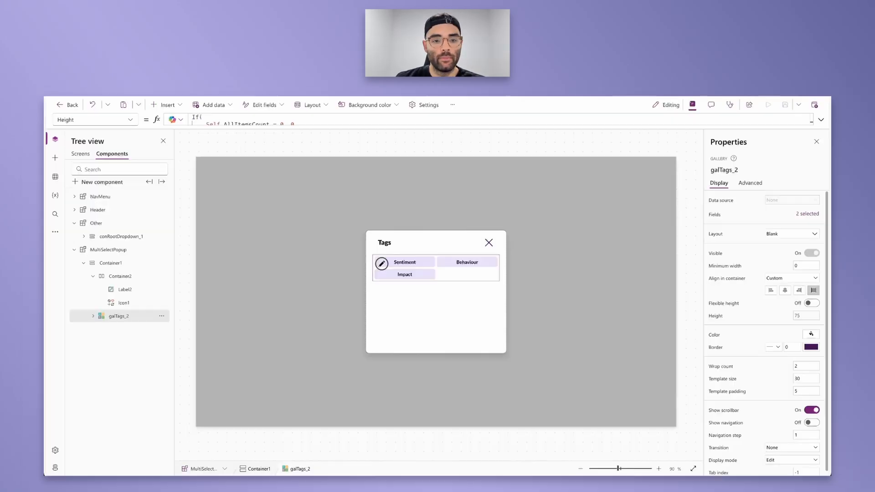
- Insert a Cancel icon into the gallery's item template and set its width to 30
left_click(382, 264)
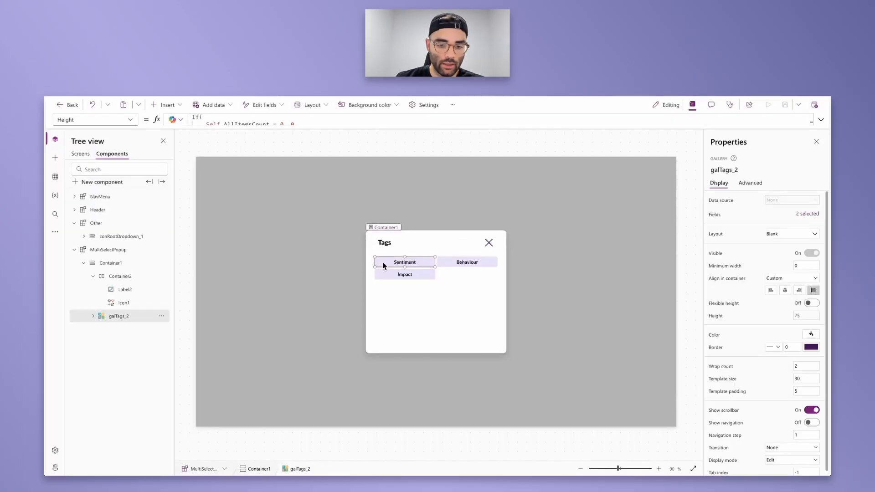
left_click(170, 107)
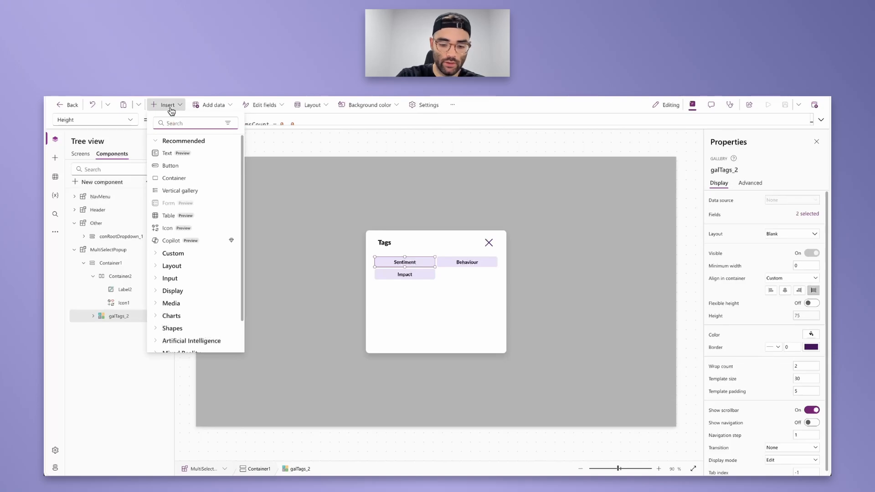
type("can")
left_click(171, 154)
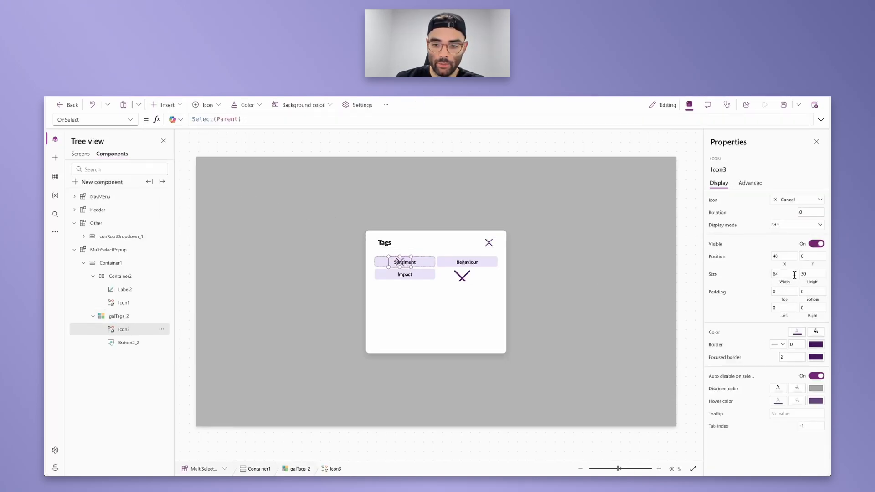
left_click(777, 274)
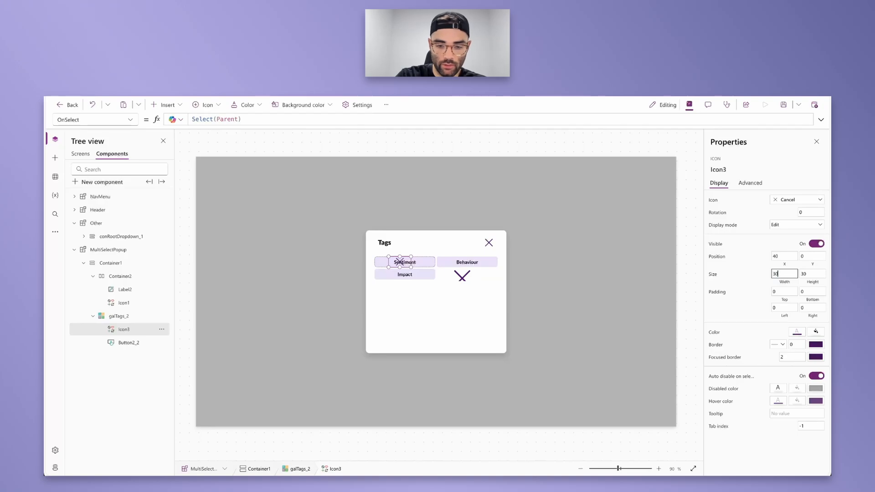
- Set the Cancel icon's X formula to Parent.TemplateWidth - Self.Width so it aligns with the right edge of each tag
left_click(785, 256)
left_click_drag(211, 122, 179, 119)
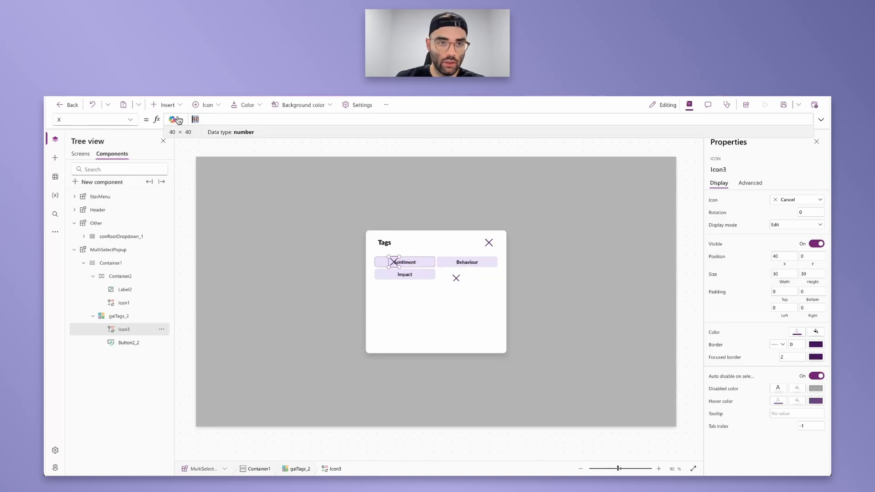
type("m")
type("Parent.")
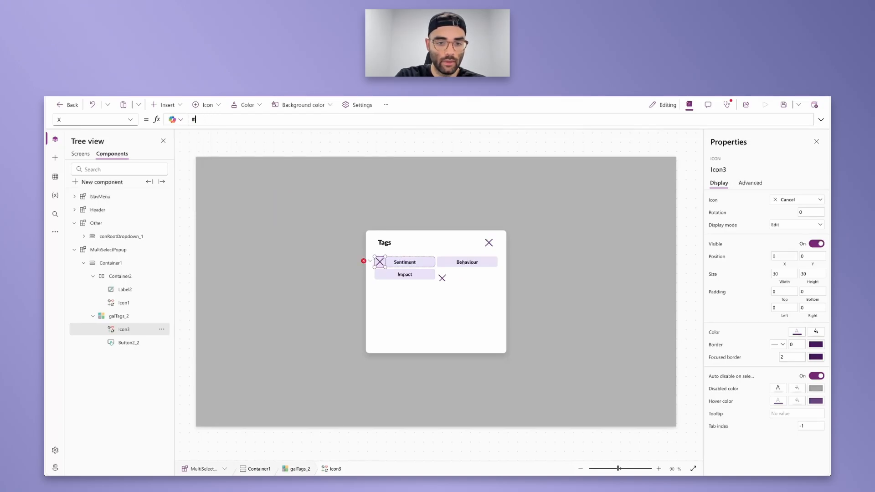
key("BackSpace")
type("Parent.T")
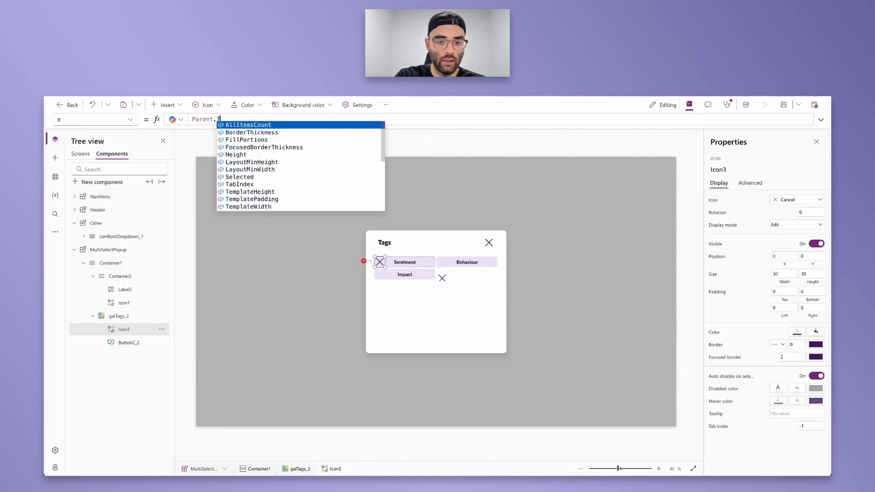
type("emplate")
key("Down")
key("Down")
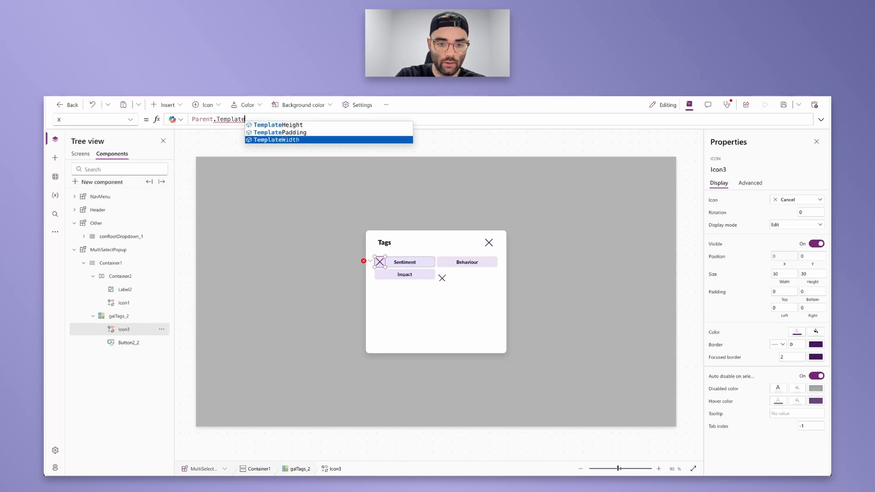
key("Tab")
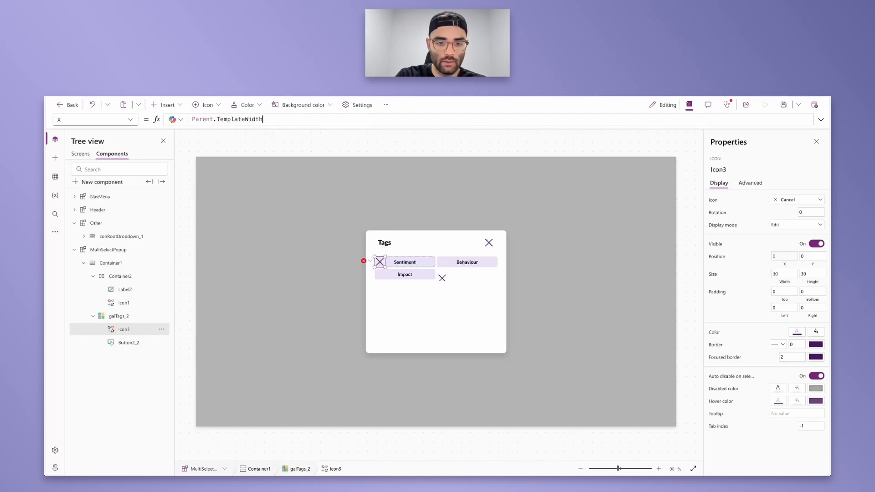
type("- Self.")
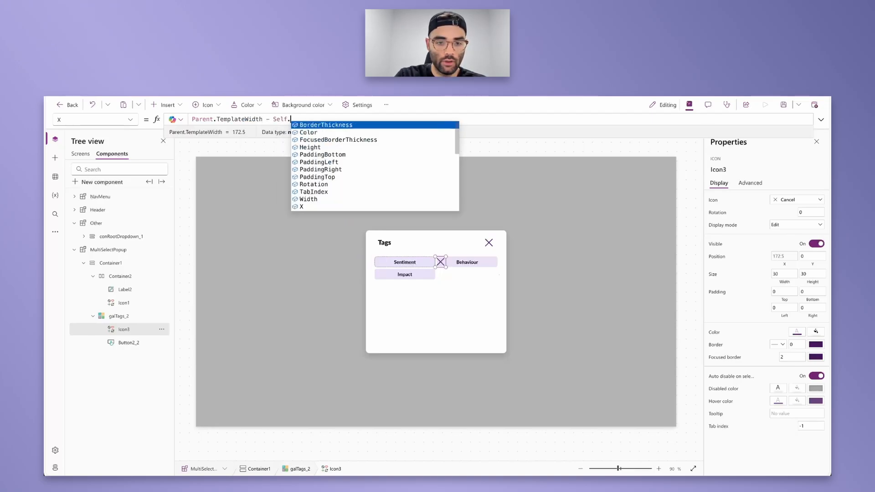
type("Width")
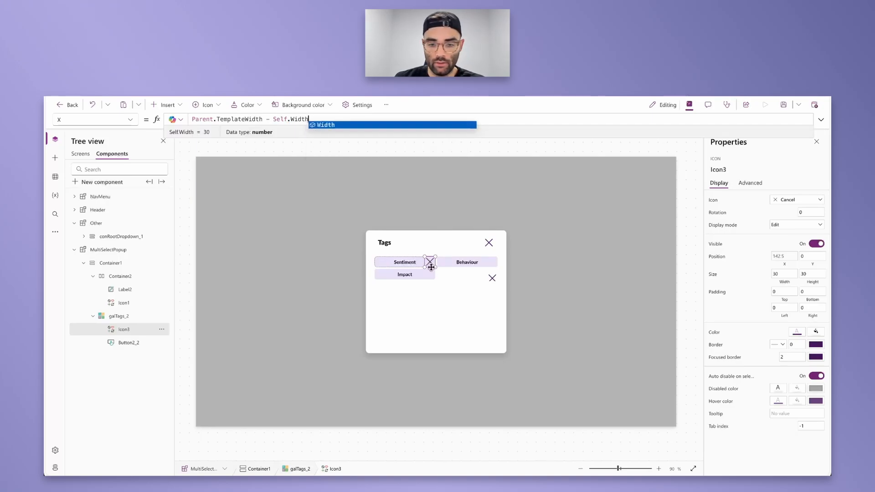
- Set the Cancel icon's Y formula to 0
left_click(806, 257)
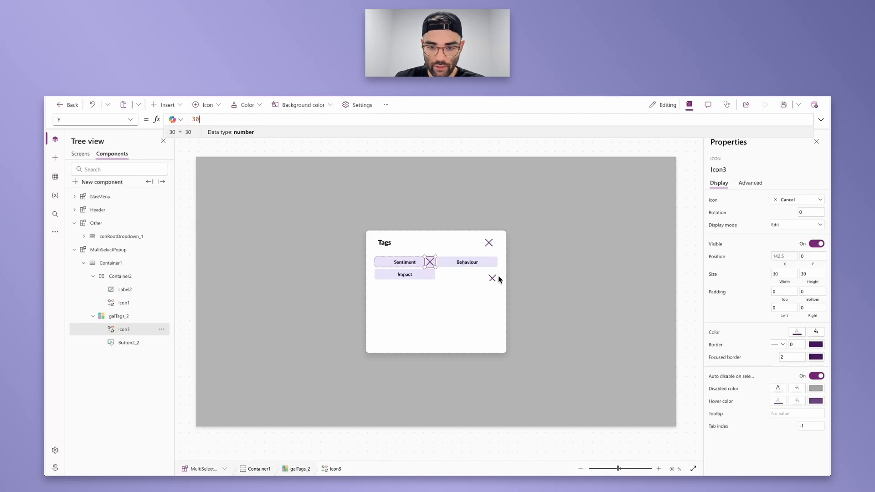
left_click_drag(211, 120, 172, 120)
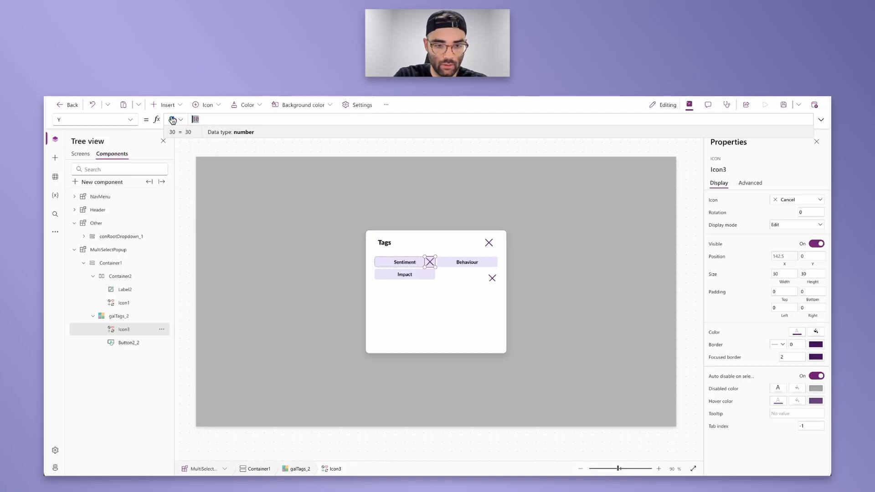
type("0")
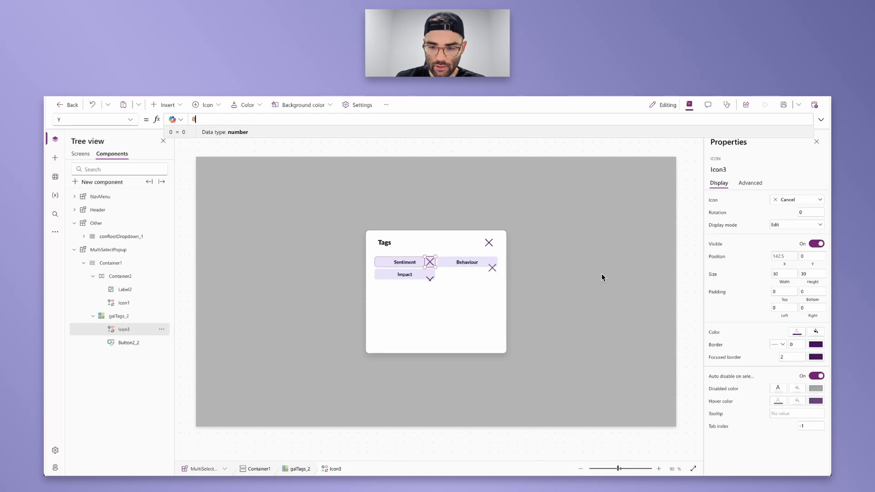
- Set the Cancel icon's Height formula to 30
left_click(783, 281)
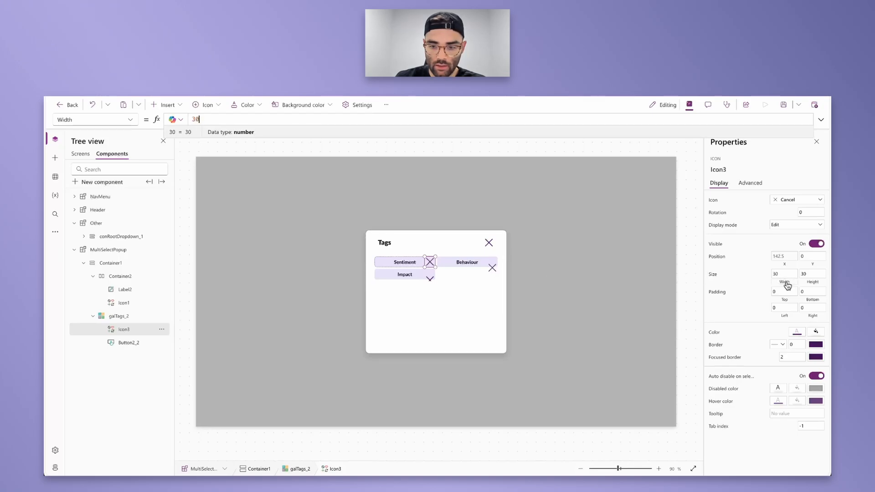
left_click(807, 282)
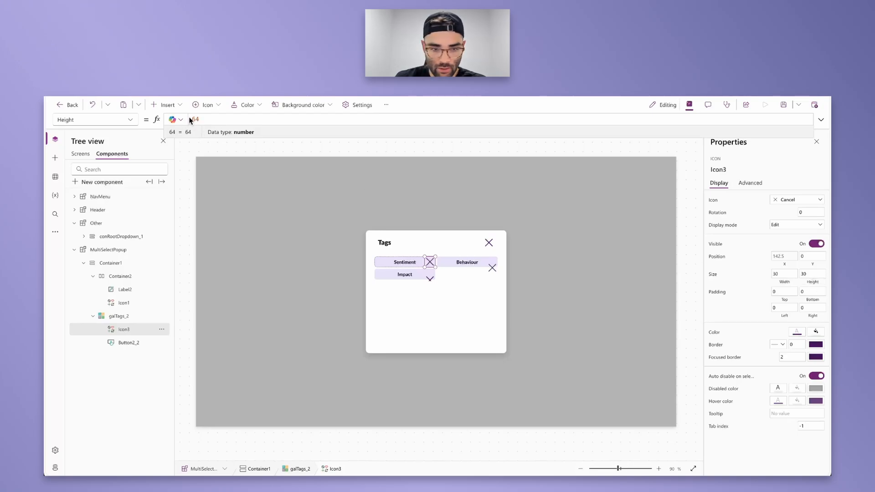
key("BackSpace")
key("BackSpace")
type("30")
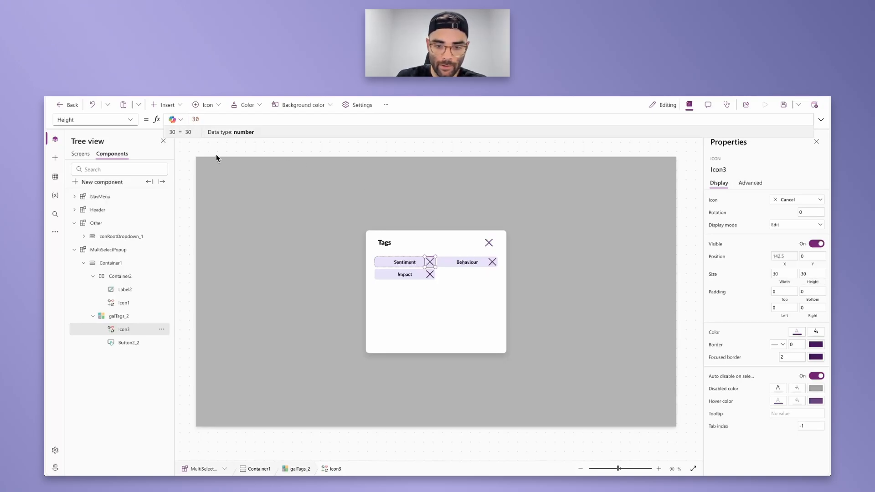
- Set the Cancel icon's top and bottom padding to 5
left_click(786, 290)
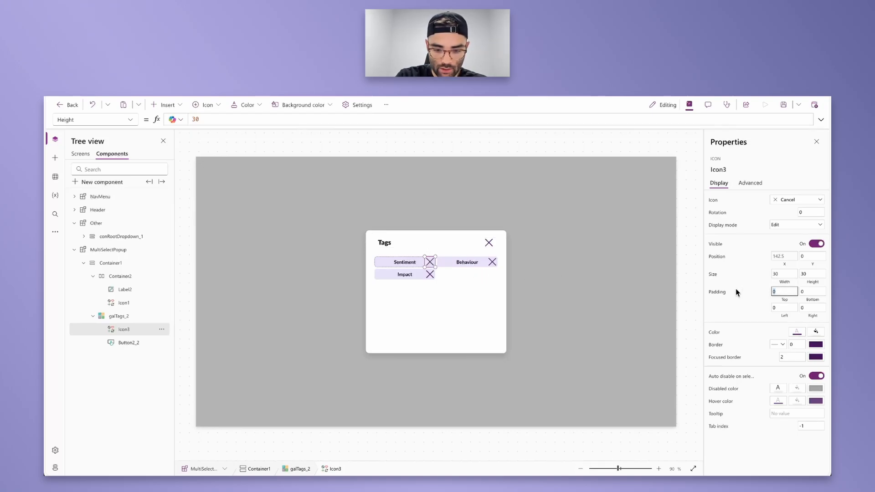
type("5")
key("Tab")
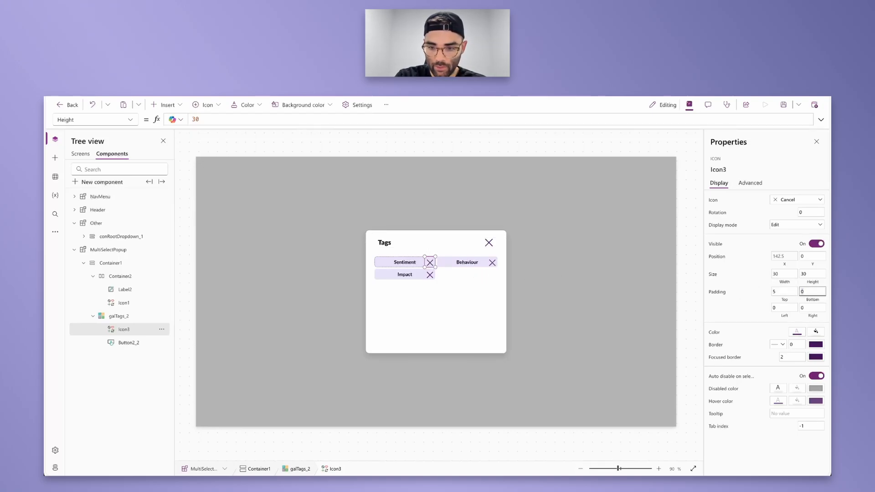
type("5")
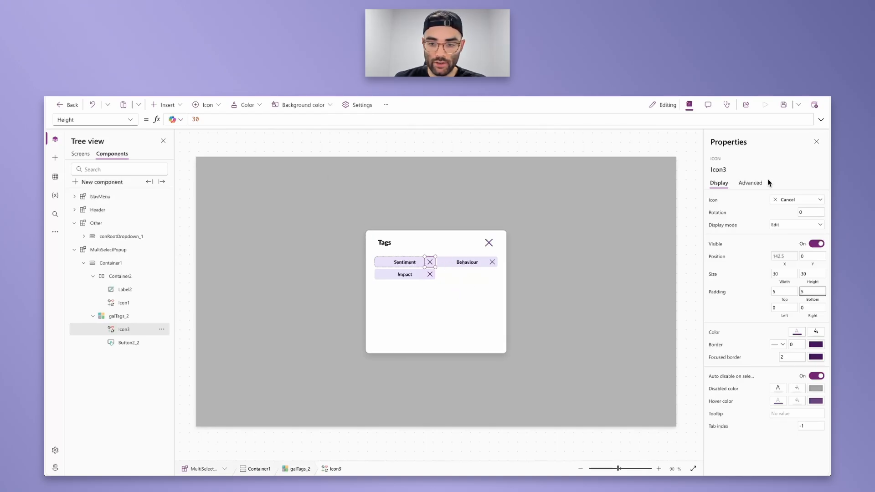
- Set the tag Cancel icon's OnSelect formula to Remove(colMultiSelect, LookUp(colMultiSelect, Value = ThisItem.Value))
left_click(104, 120)
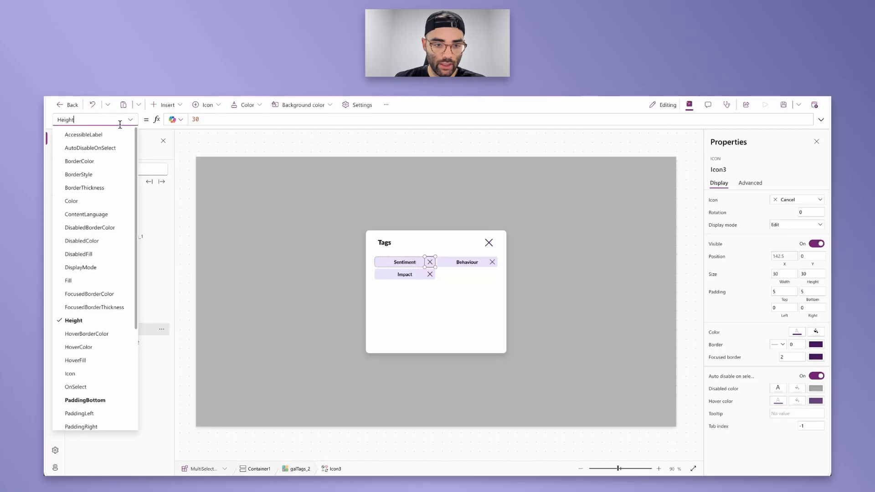
left_click(76, 387)
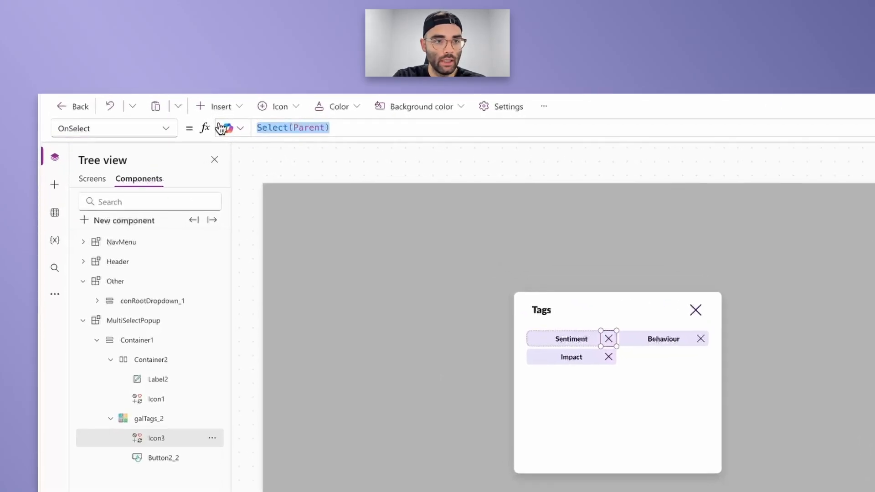
key("BackSpace")
type("Remove(")
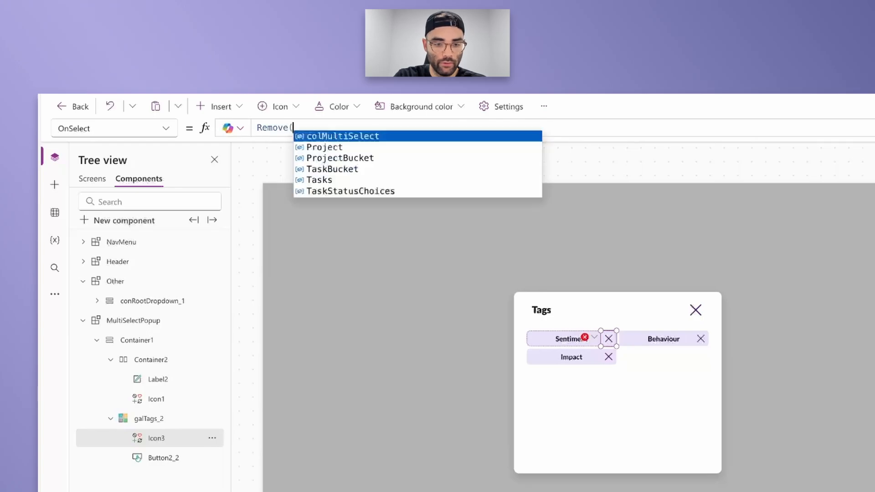
type("col")
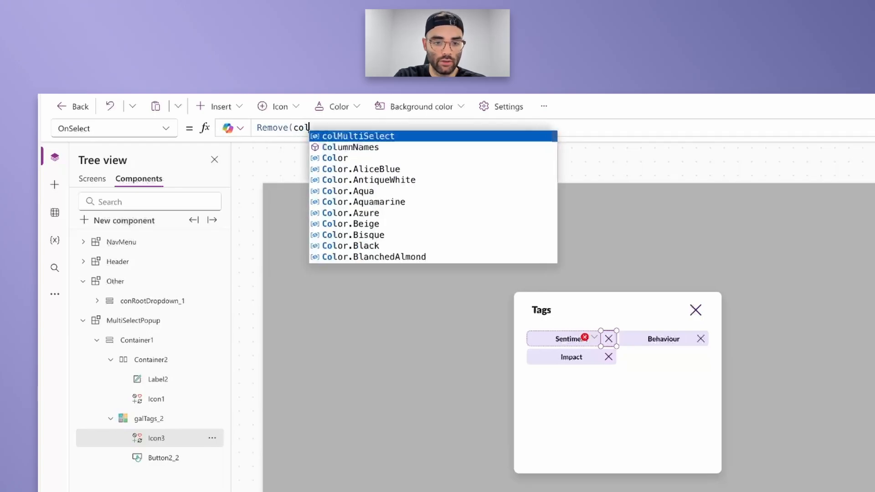
type("MultiSelect, ")
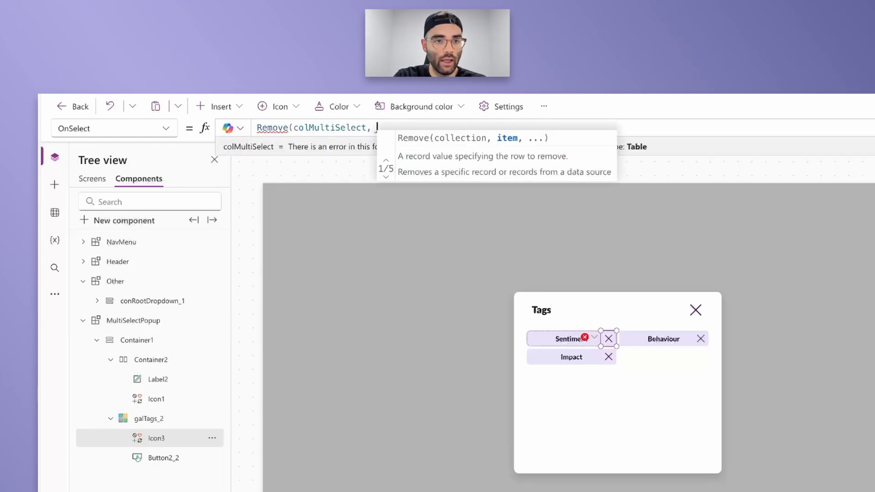
type("LookUp(")
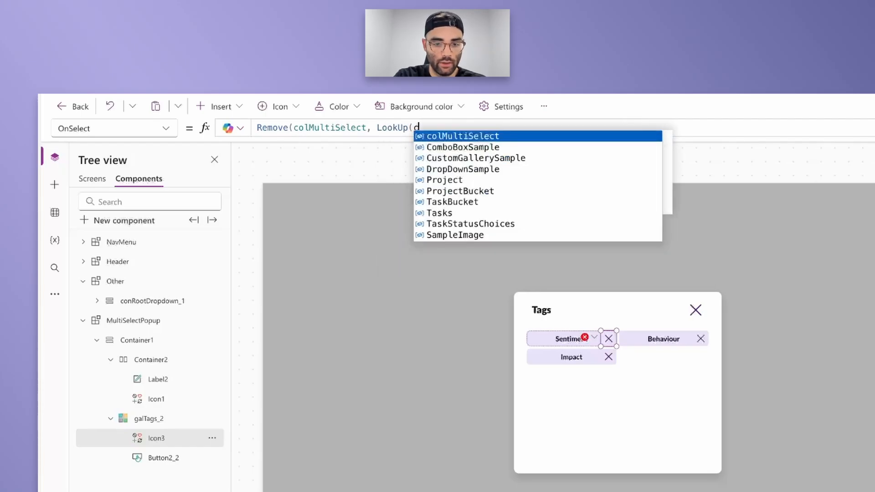
type("colMultiSelect,")
type(" Value ")
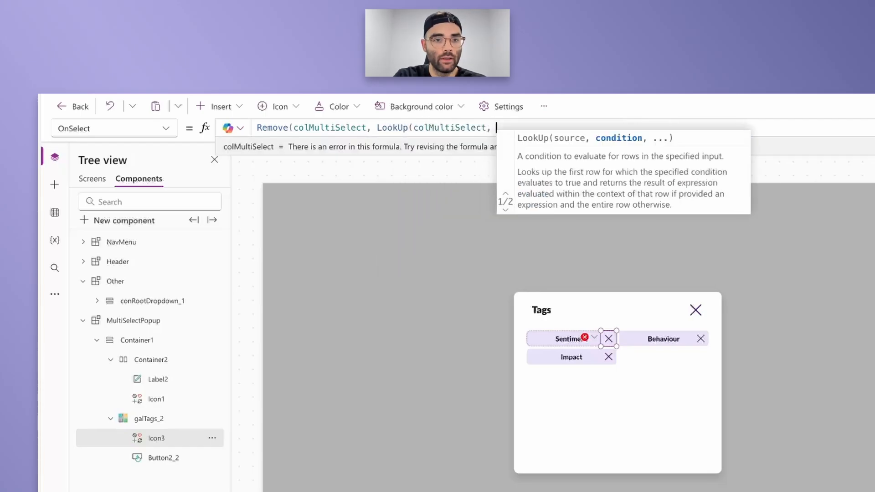
type("= ThisIte")
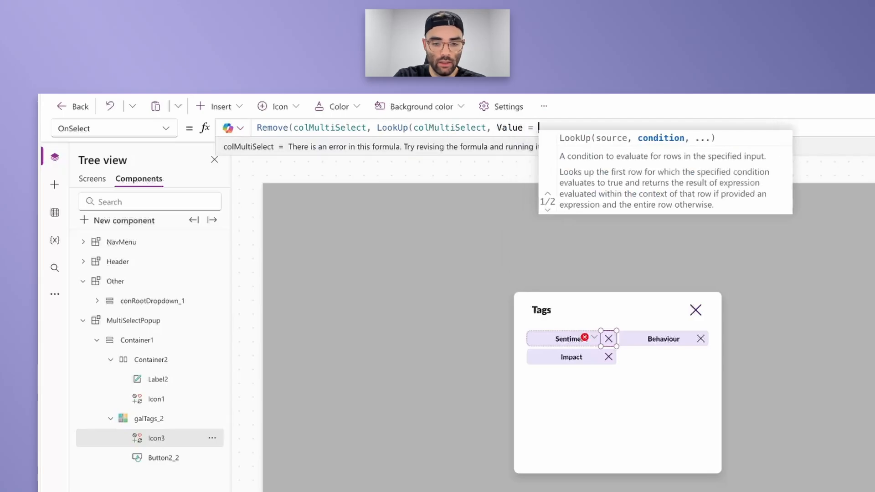
type("m.Value)")
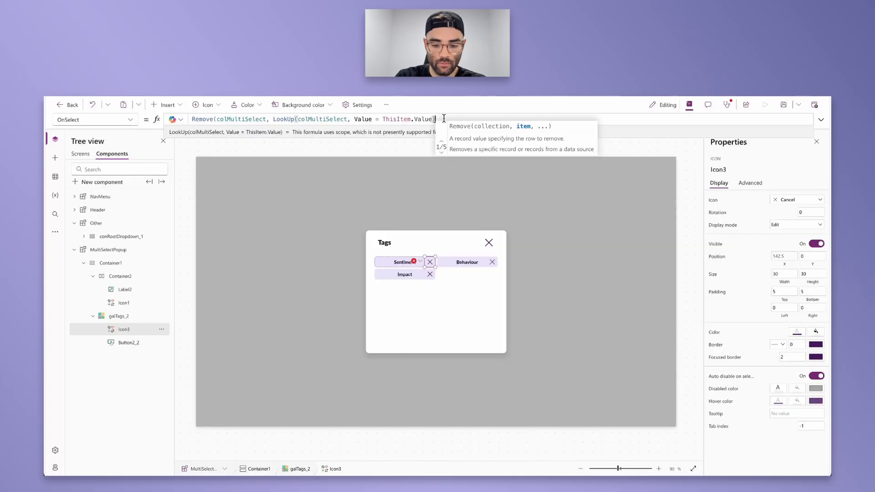
type(")")
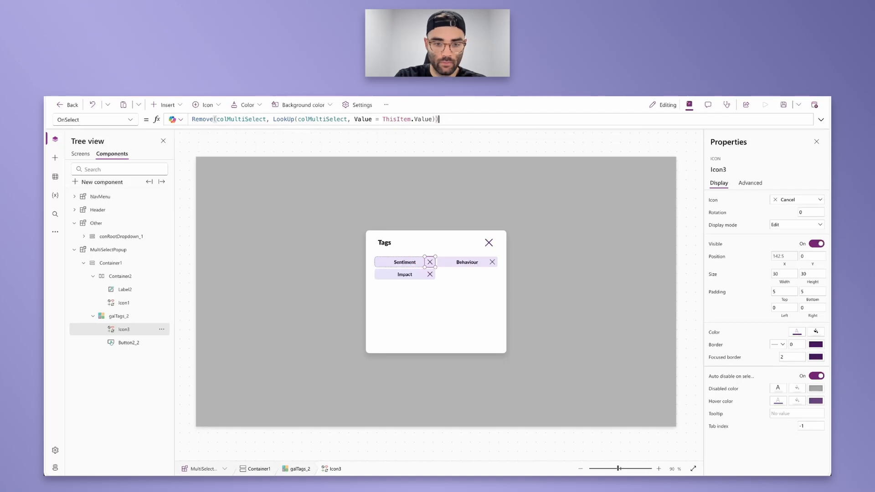
- Insert a blank vertical gallery into Container1 below the tags gallery
left_click(457, 286)
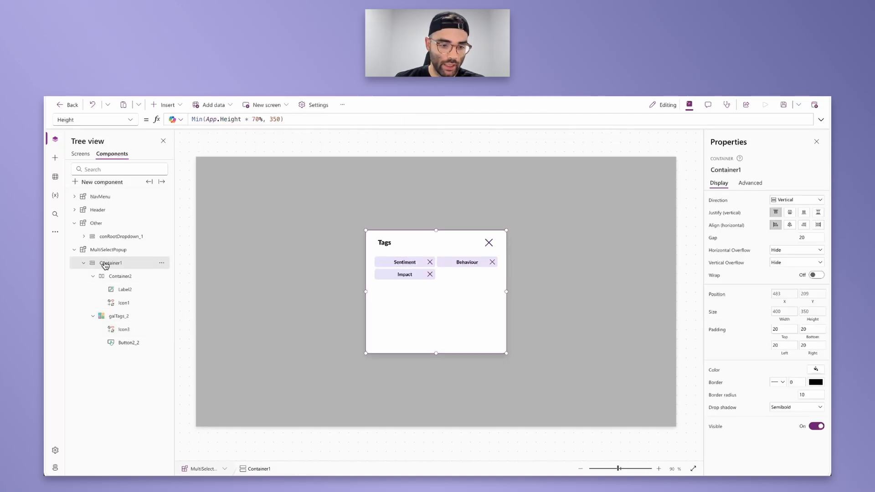
left_click(170, 106)
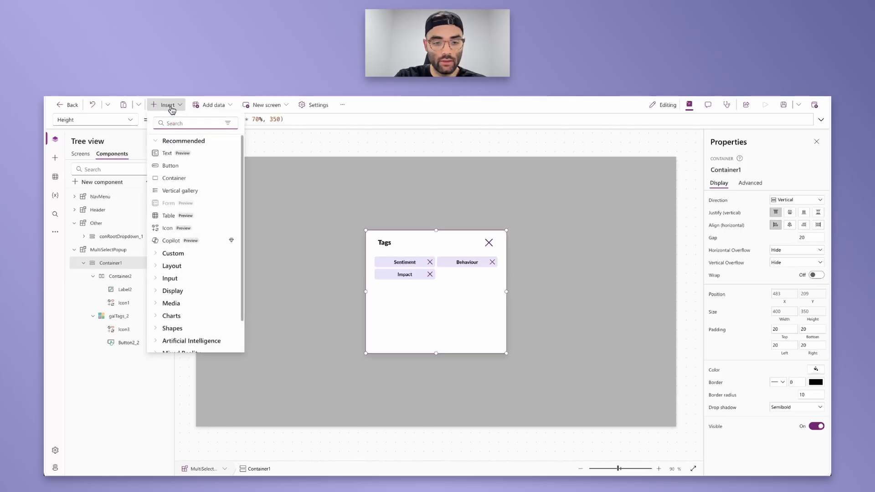
type("gallery")
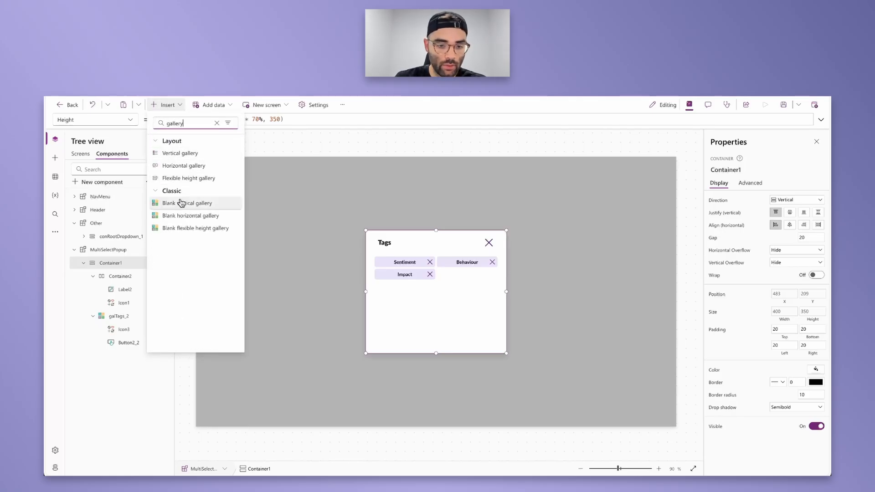
left_click(181, 203)
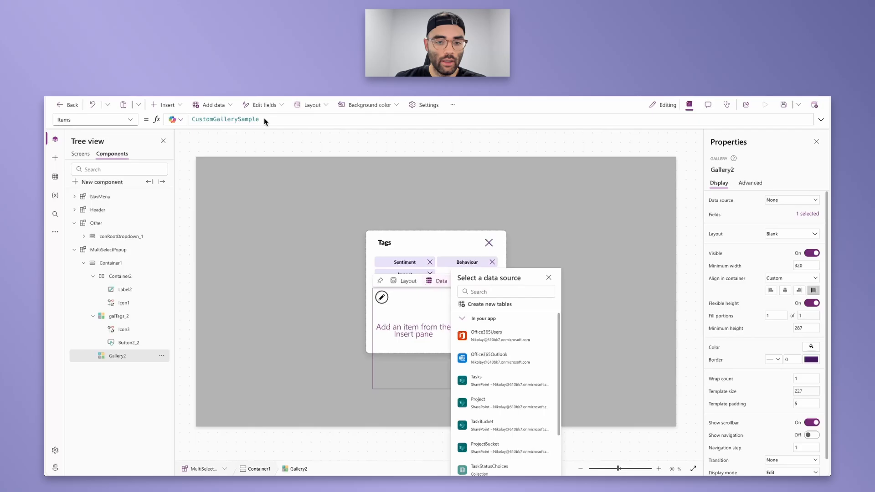
- Set the new gallery's Items formula to SortByColumns(Filter(_multiselectItems, Not(Value in Filter(colMultiSelect, Title = _multiselectSelectedType.Title).Value)), "Value", SortOrder.Ascending)
left_click(821, 119)
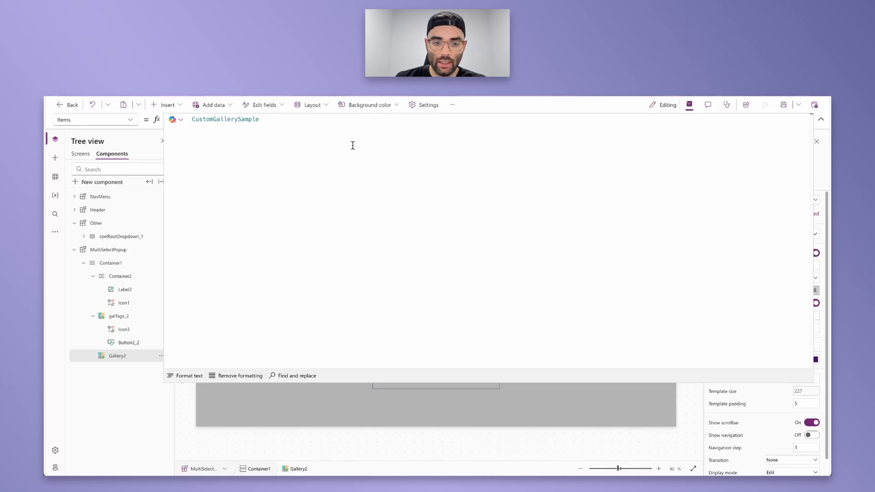
left_click(263, 126)
key("ctrl+a")
type("SortByColumns(     Filter(         _multiselectItems,         Not(Value in Filter(colMultiSelect, Title = _multiselectSelectedType.Title).Value)     ),     \"Value\",     SortOrder.Ascending )")
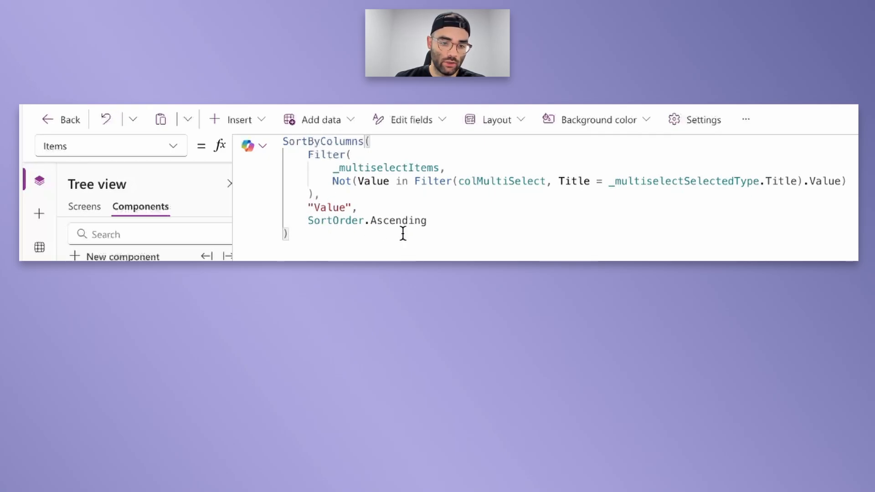
left_click_drag(308, 155, 437, 191)
left_click(431, 191)
key("Up")
key("Up")
key("End")
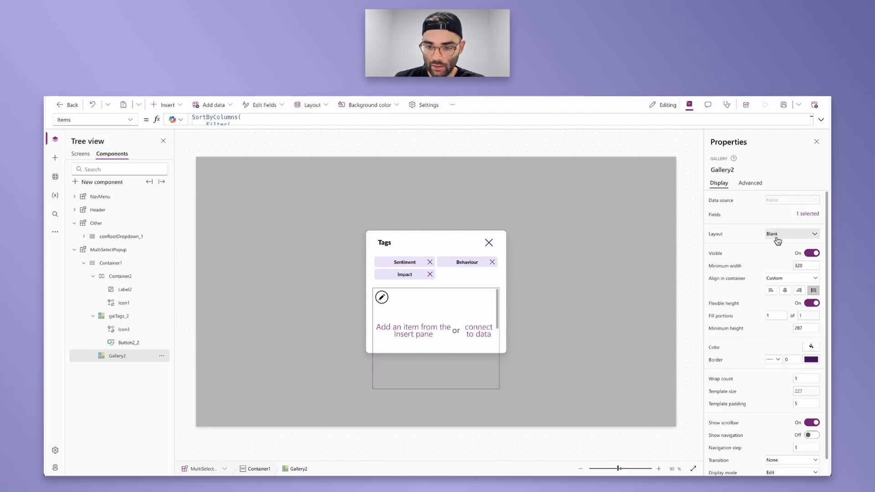
- Set the new gallery's minimum width and minimum height to 0
left_click_drag(808, 265, 752, 265)
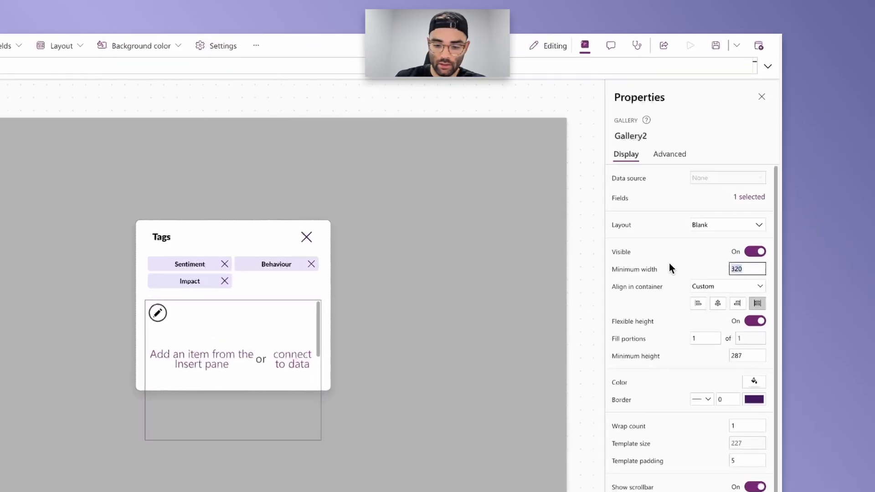
type("0")
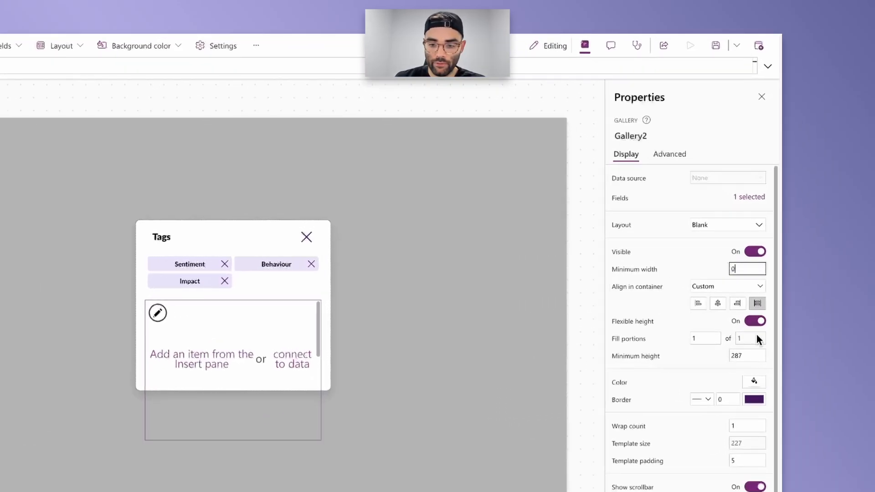
left_click_drag(755, 355, 707, 360)
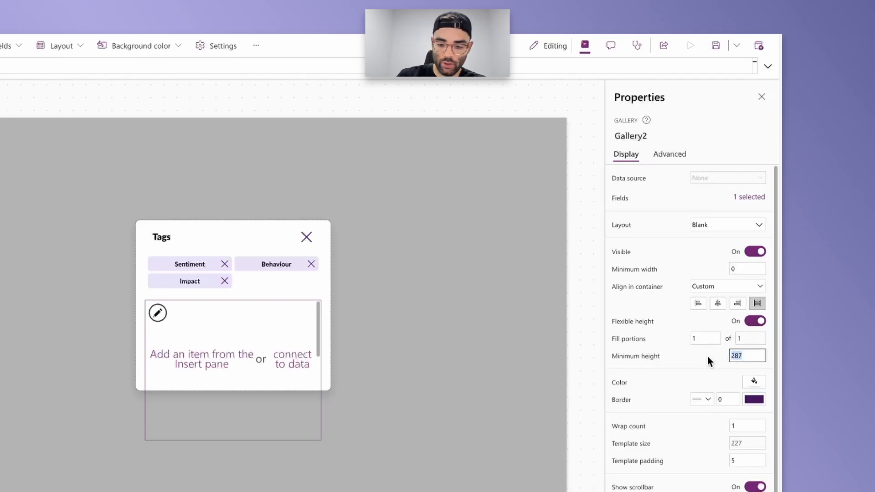
type("0")
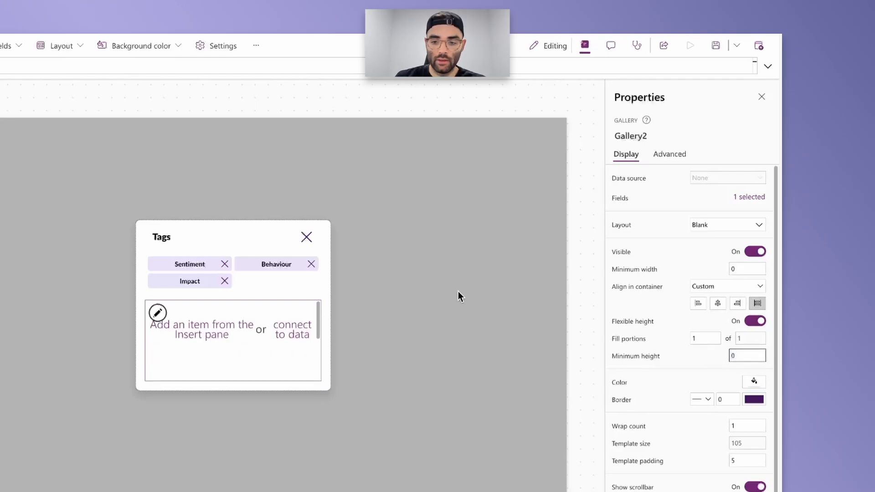
- Set the new gallery's template size to 30 and template padding to 8, and turn off its scrollbar
left_click(749, 443)
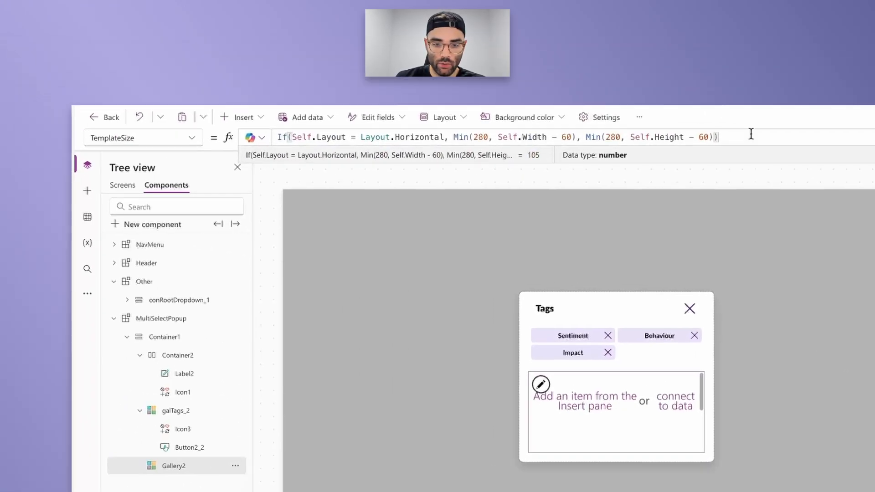
type("30")
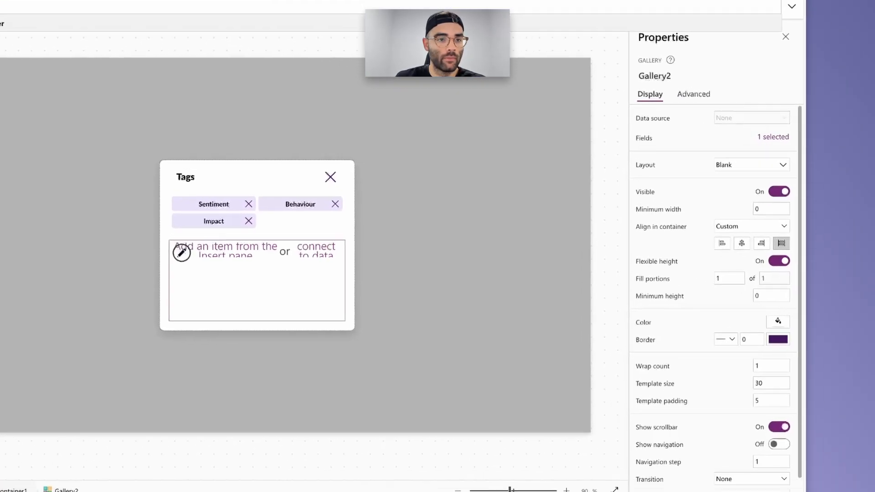
left_click(741, 390)
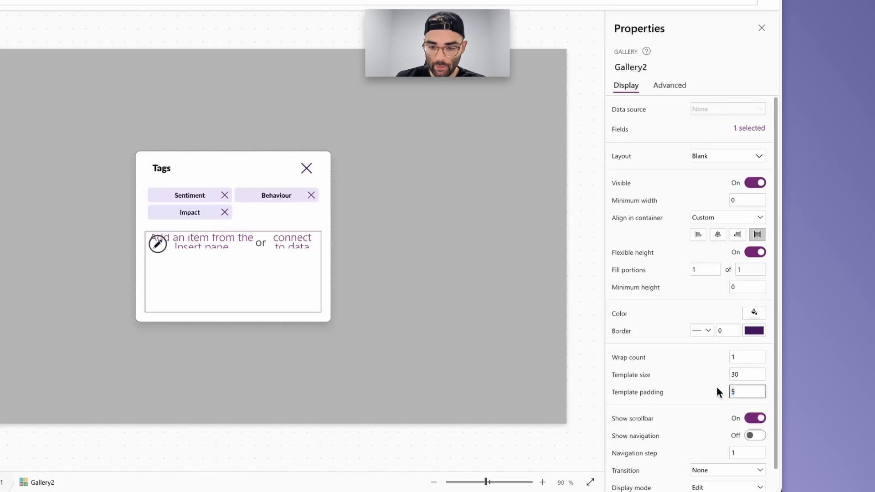
type("8")
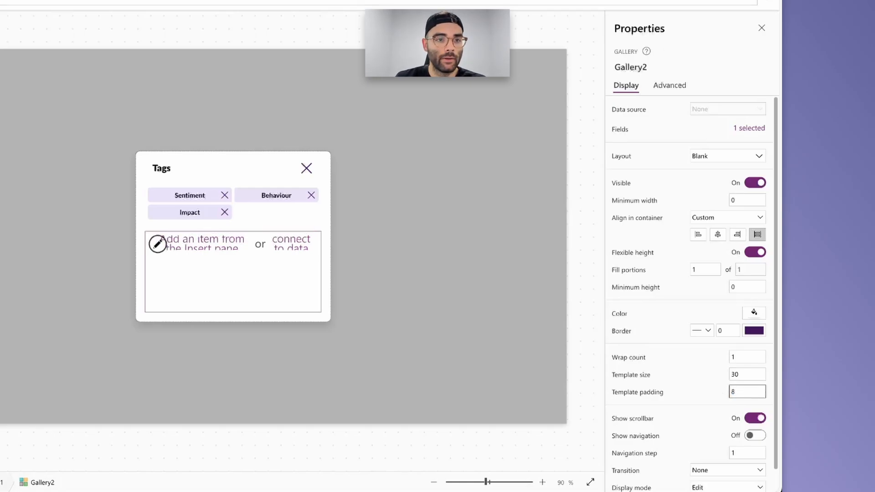
left_click(757, 418)
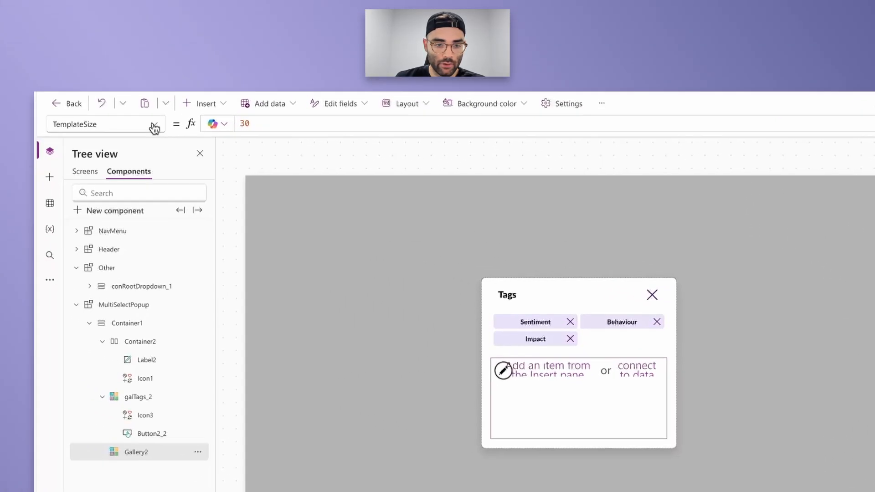
- Set the new gallery's DelayItemLoading property to false
left_click(150, 137)
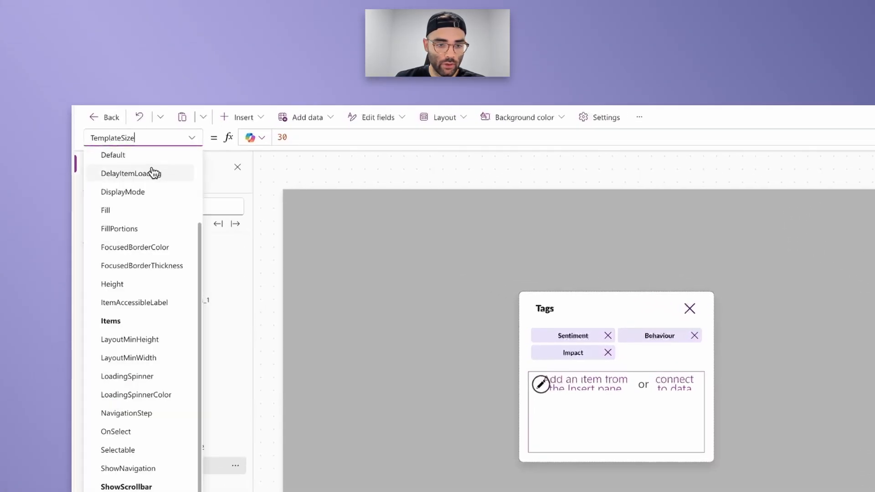
left_click(136, 176)
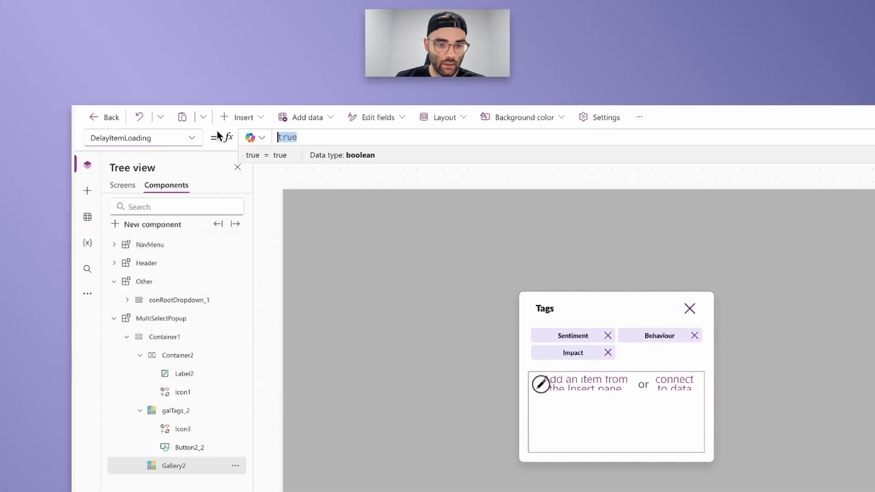
type("false")
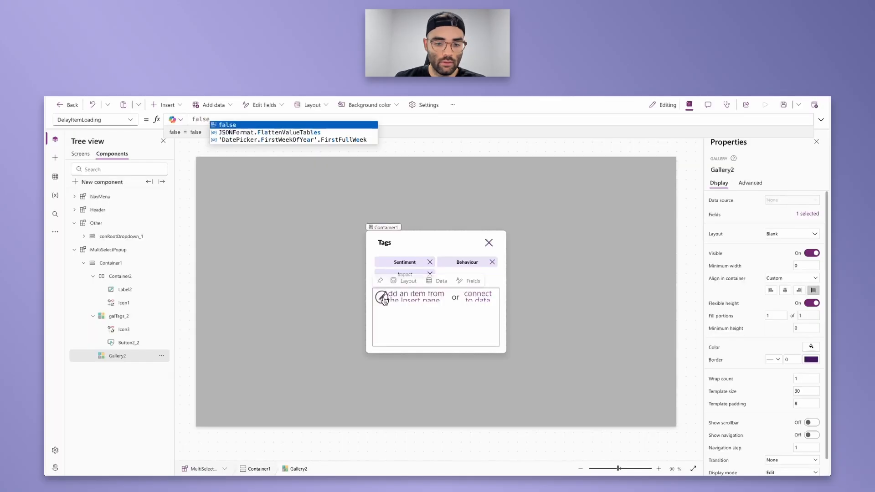
- Insert a classic button into the new gallery's item template
left_click(383, 298)
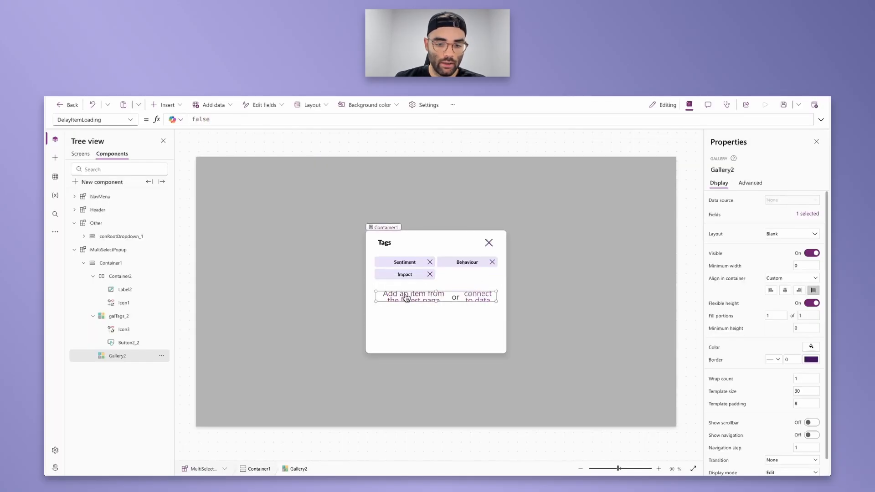
left_click(165, 106)
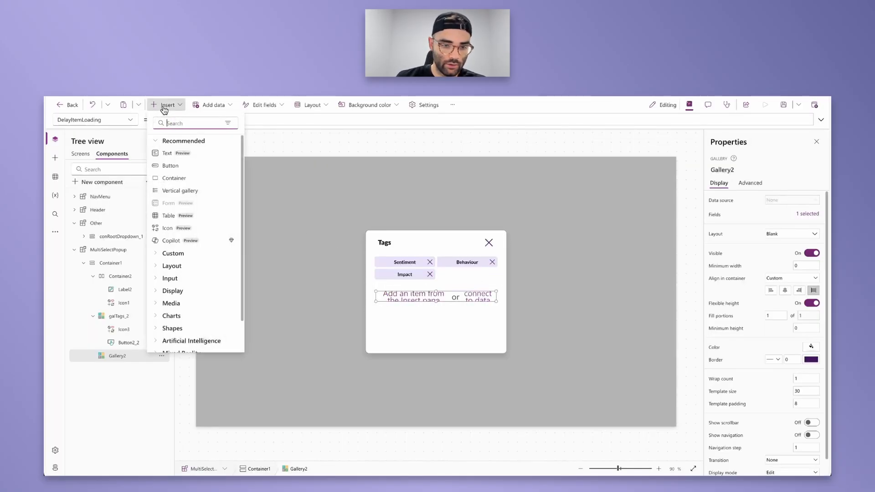
type("button")
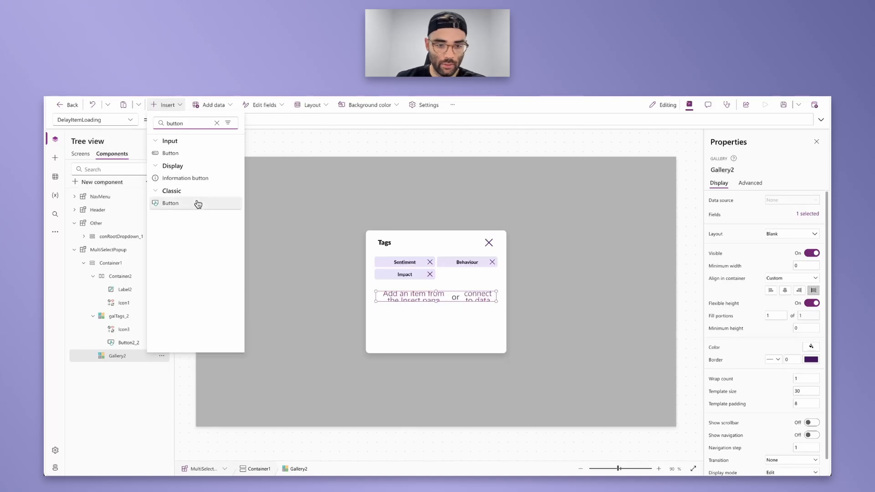
left_click(188, 206)
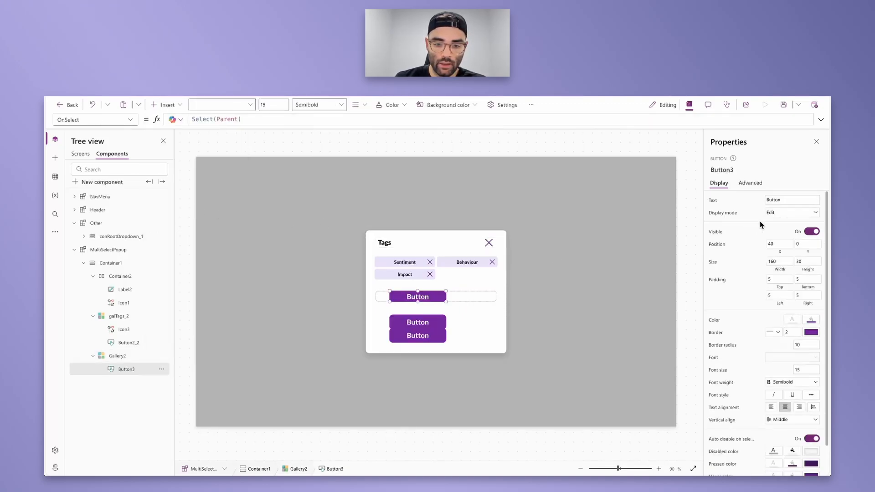
- Set the X and Y position of the item template's button to 0
left_click(780, 244)
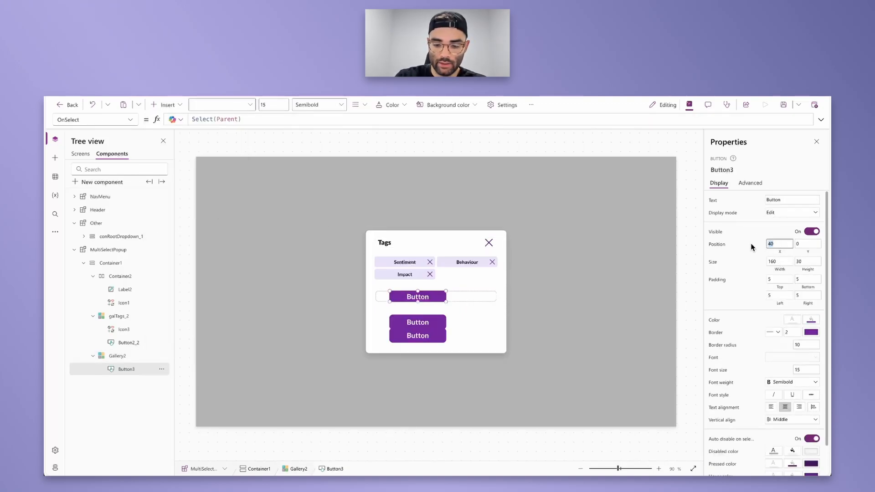
type("0")
left_click(806, 252)
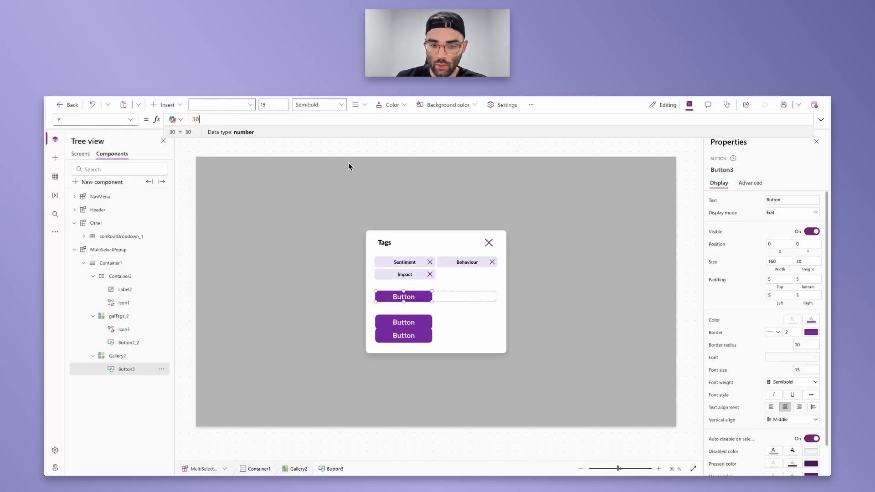
key("BackSpace")
key("BackSpace")
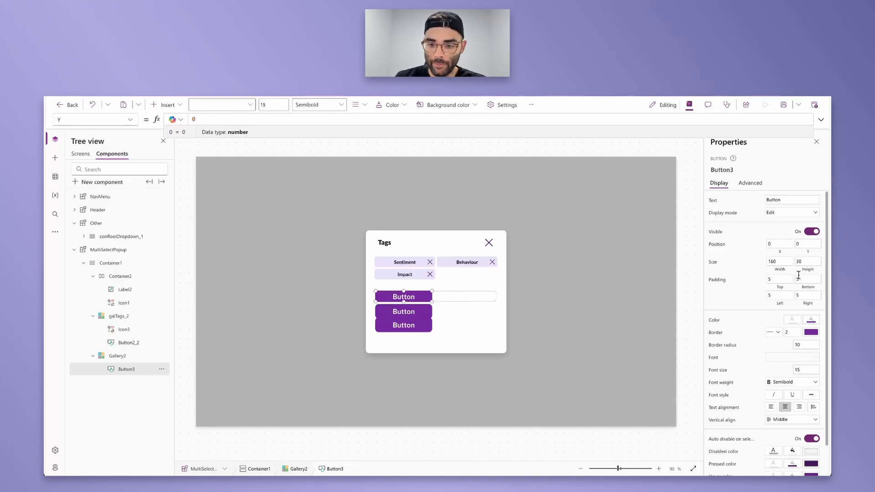
- Set the button's width to Parent.TemplateWidth and its height to Parent.TemplateHeight
left_click(784, 274)
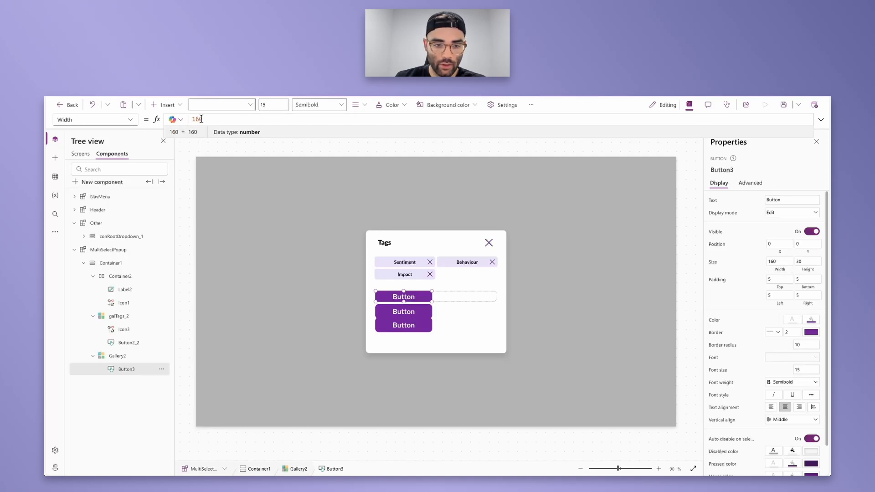
type("parent.templ")
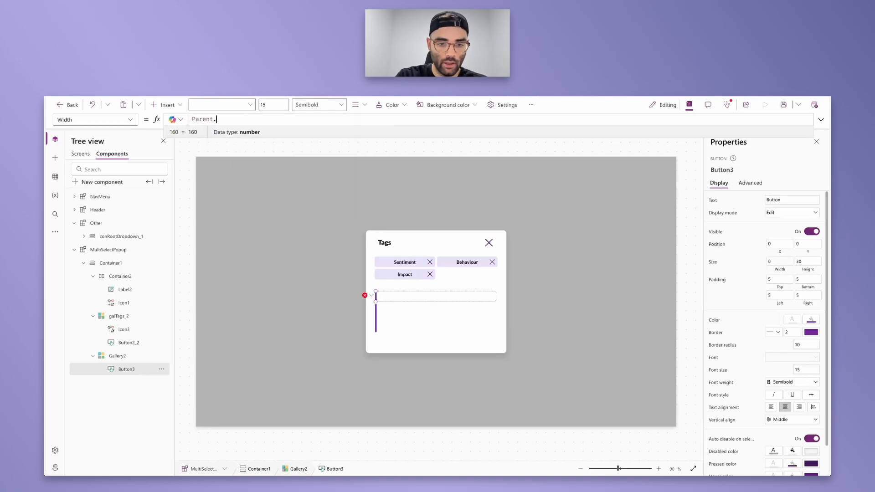
key("Down")
key("Down")
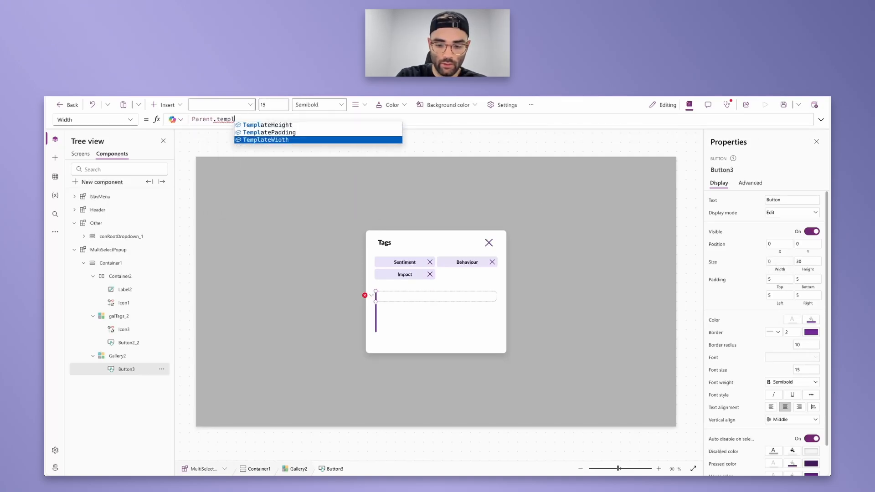
key("Tab")
left_click(807, 270)
double_click(197, 120)
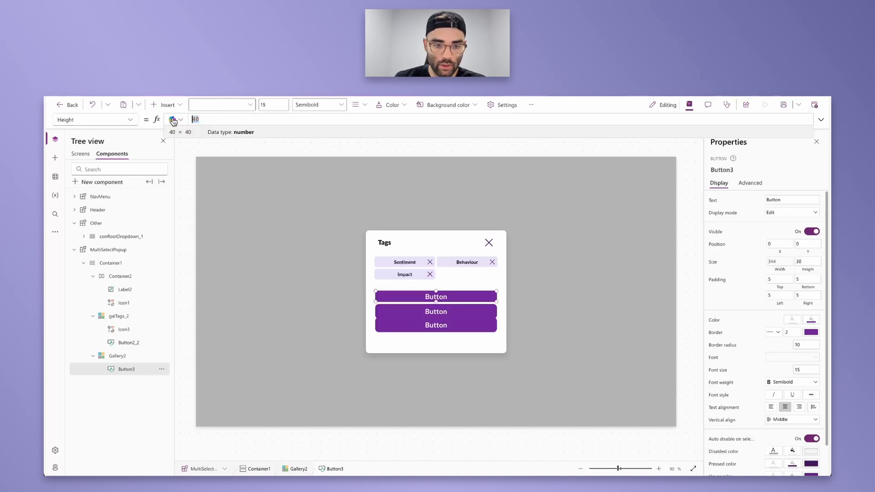
type("parent.templa")
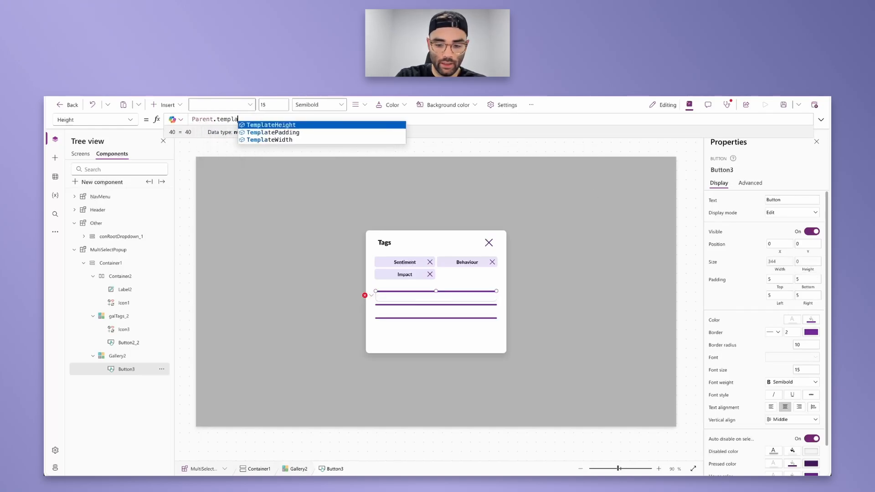
key("Tab")
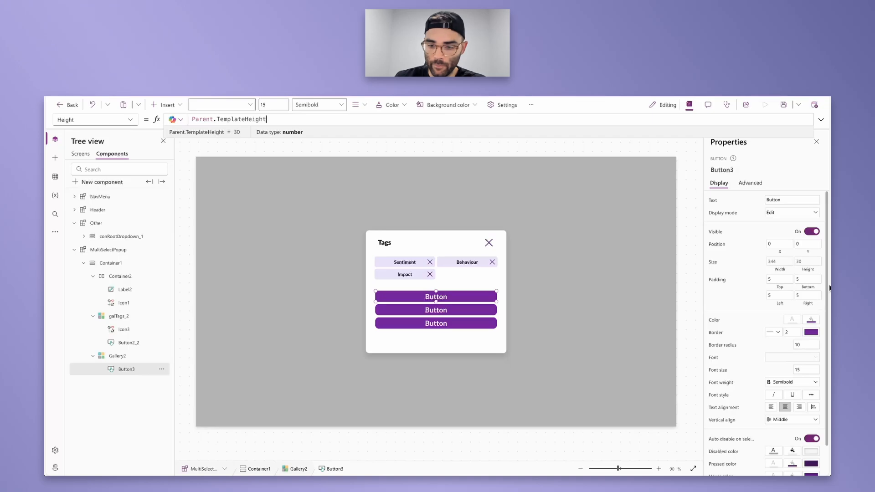
- Set the button's Text property to ThisItem.Value
left_click(715, 201)
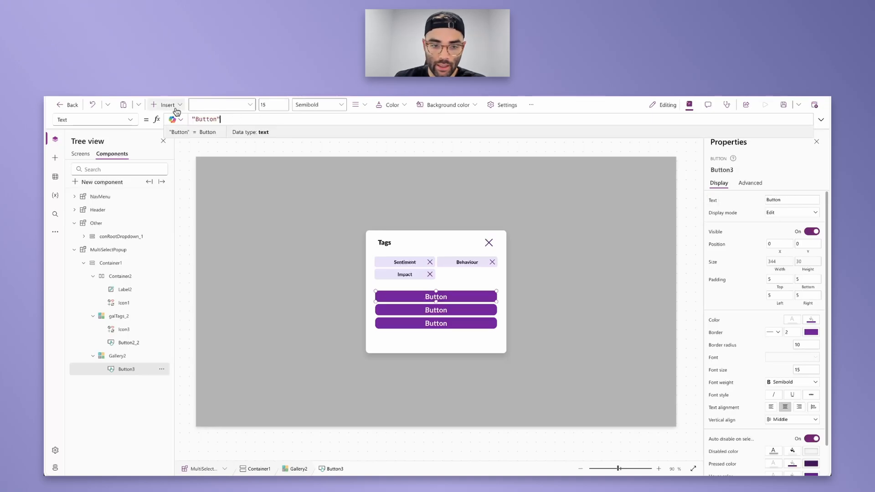
left_click_drag(228, 119, 169, 119)
type("Thi")
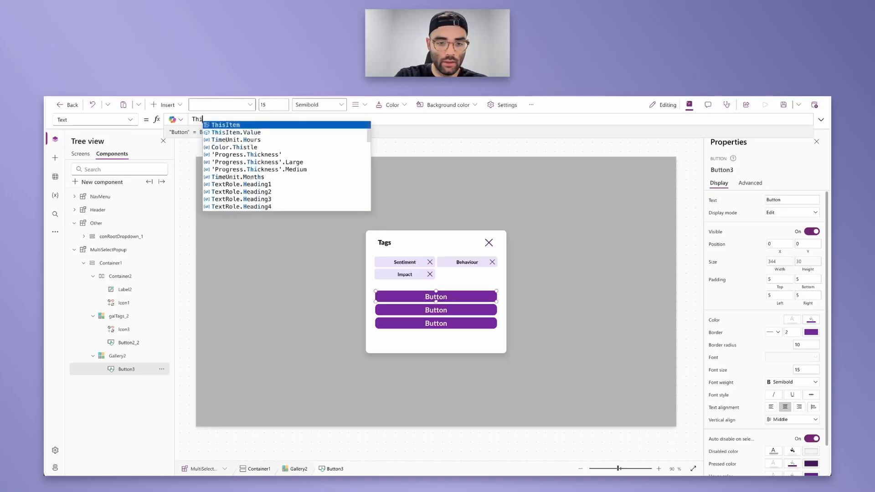
type("sItem.Value")
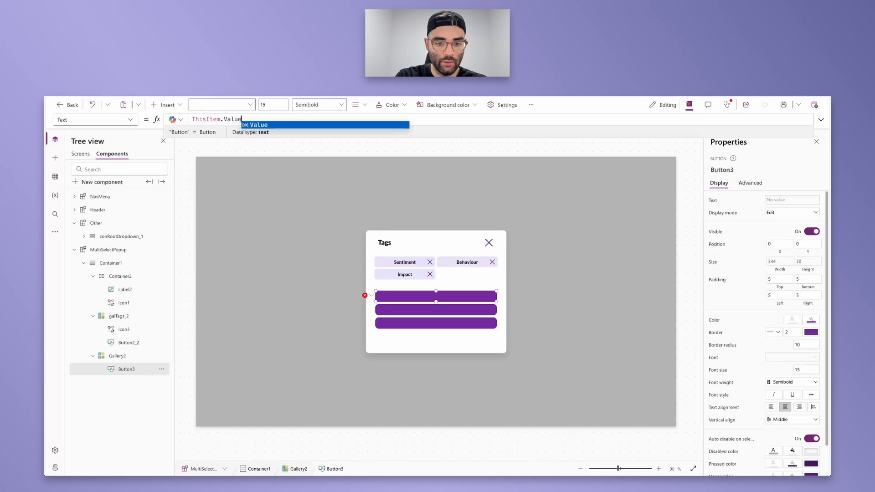
- Set the button's border radius to 5 and its font size to 10
left_click(807, 345)
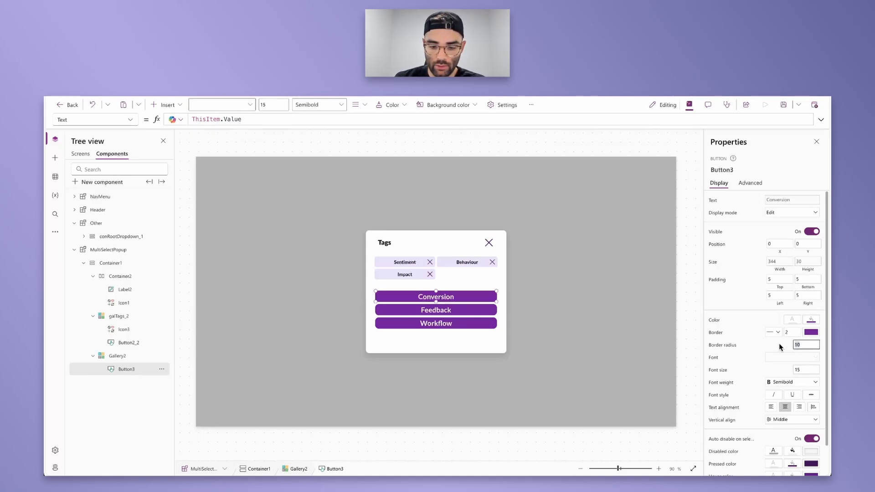
type("5")
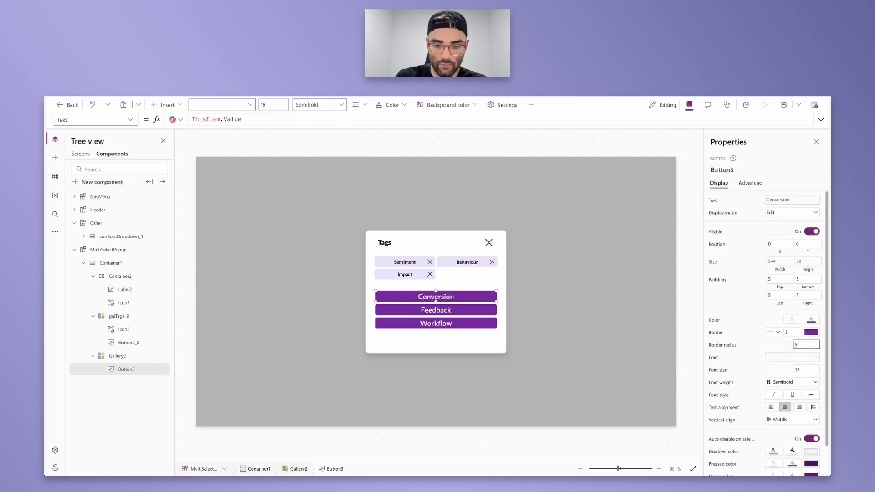
left_click(811, 369)
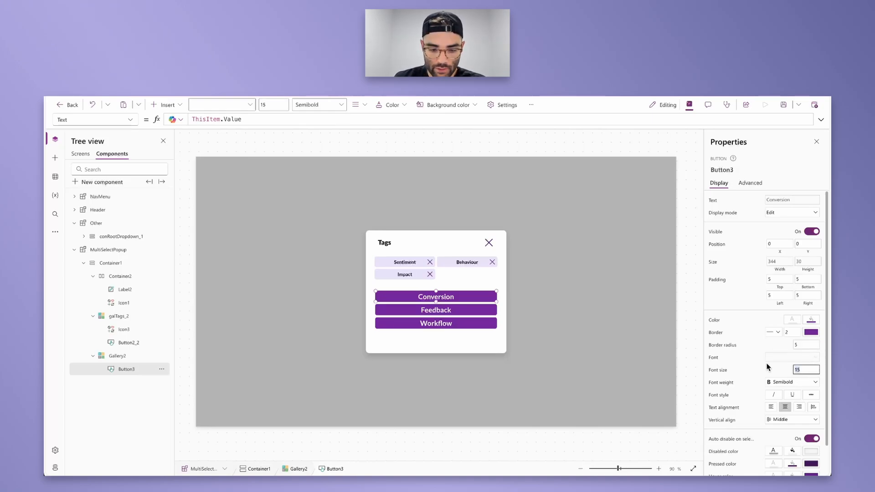
type("10")
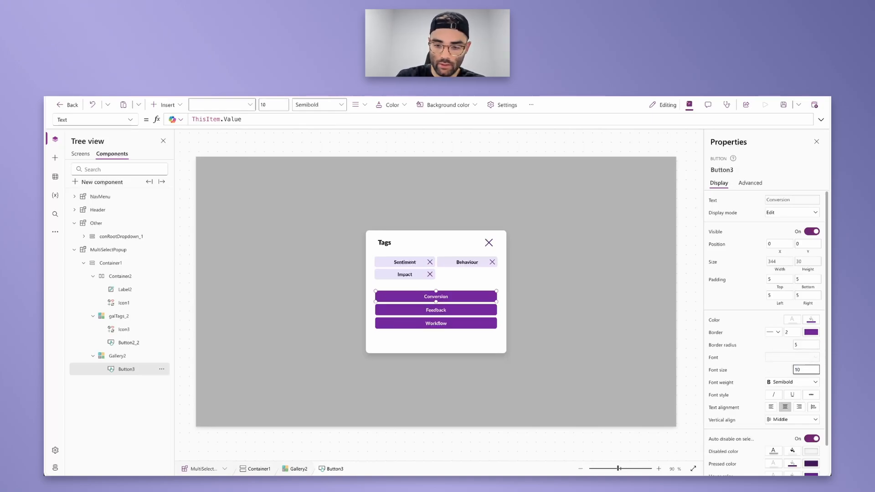
- Align the button's text to the left and set its left padding to 15
left_click(773, 367)
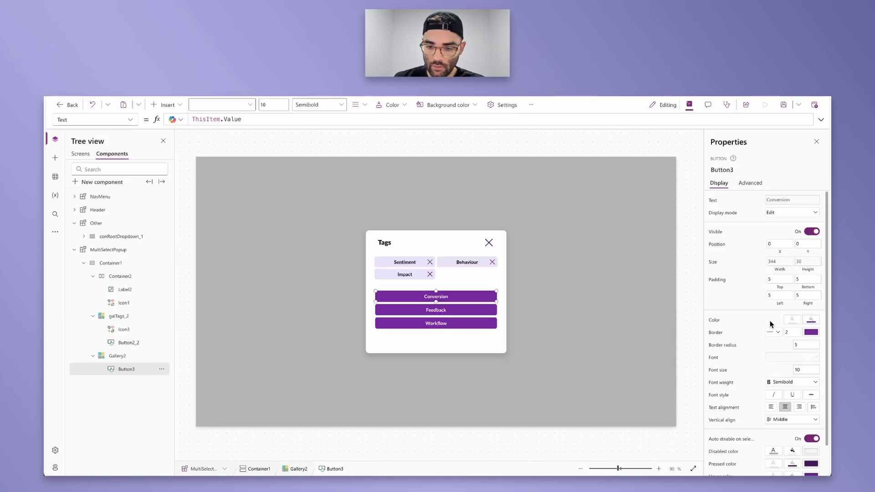
left_click(772, 409)
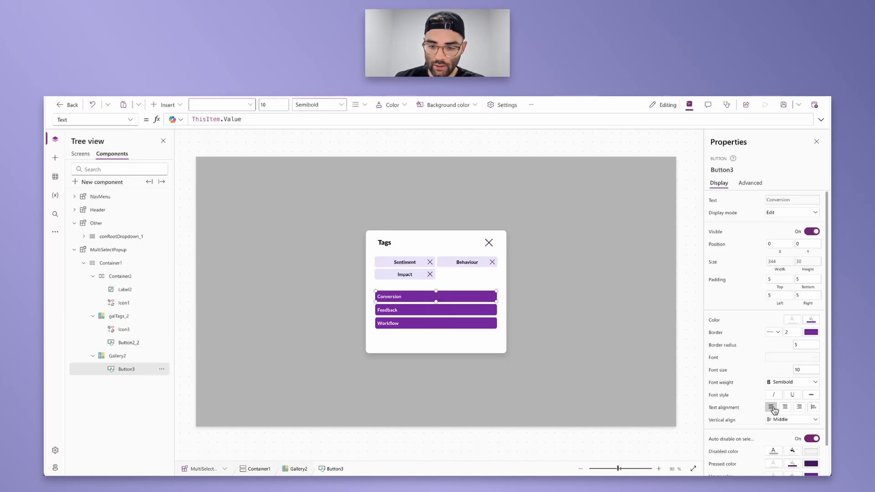
left_click(778, 296)
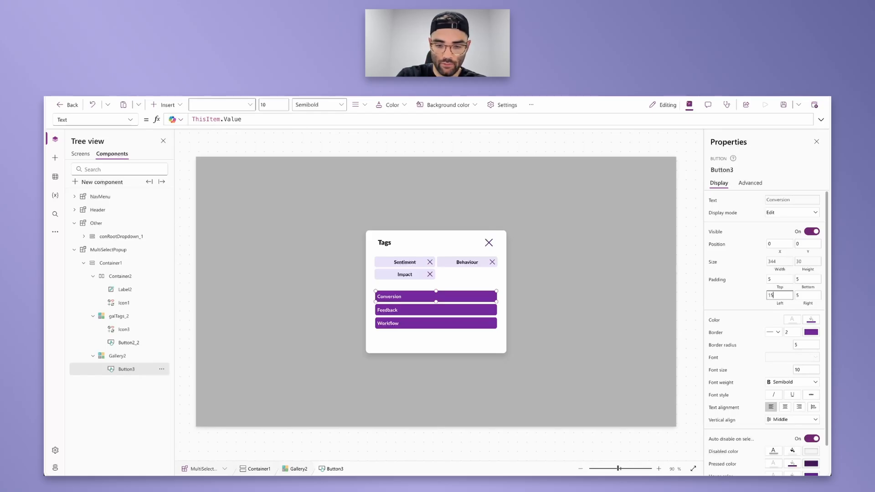
- Replace the button's OnSelect with the copied formula that collects _multiselectSelectedType.Title and ThisItem.Value into colMultiSelect unless the value is already there
left_click(751, 182)
left_click(724, 242)
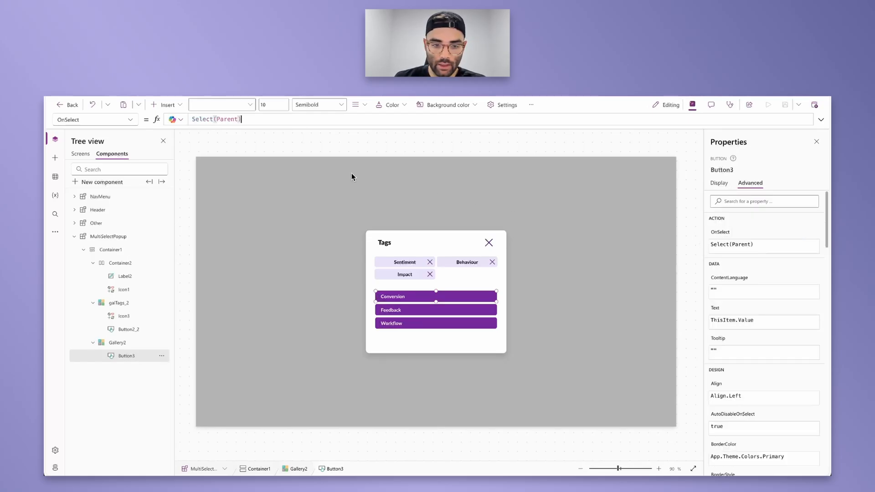
left_click(255, 121)
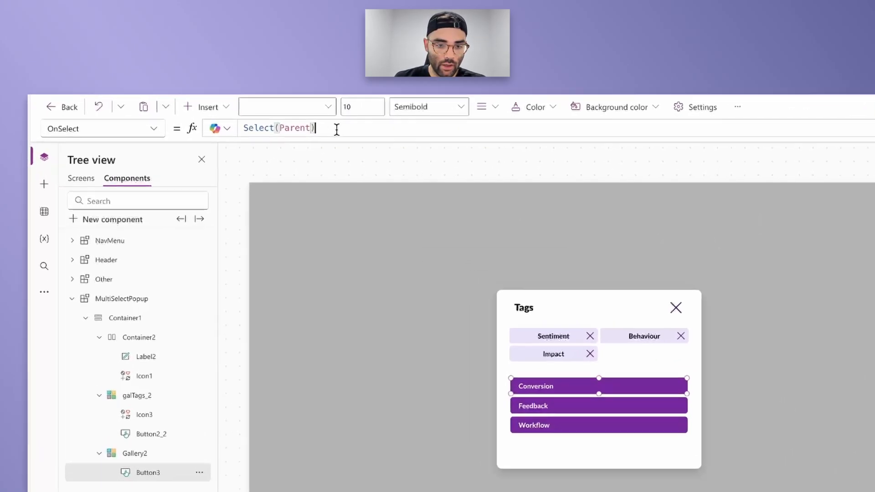
key("ctrl+a")
key("ctrl+v")
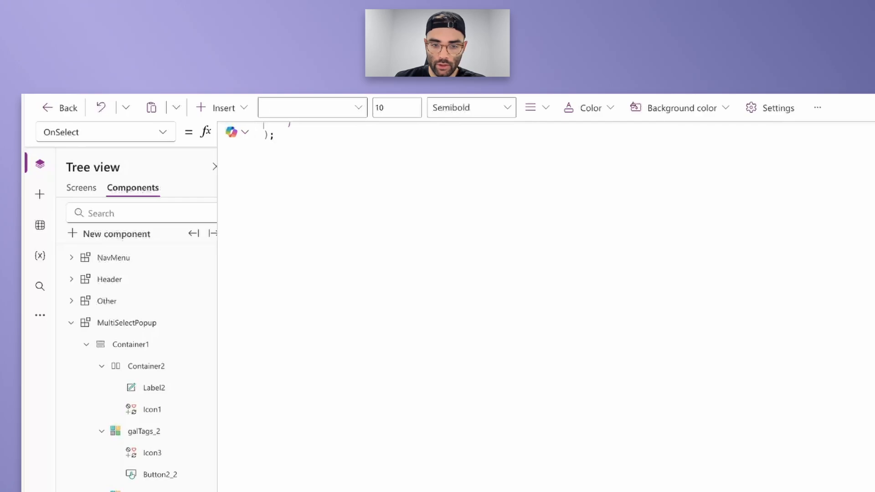
scroll(433, 258, "up", 4)
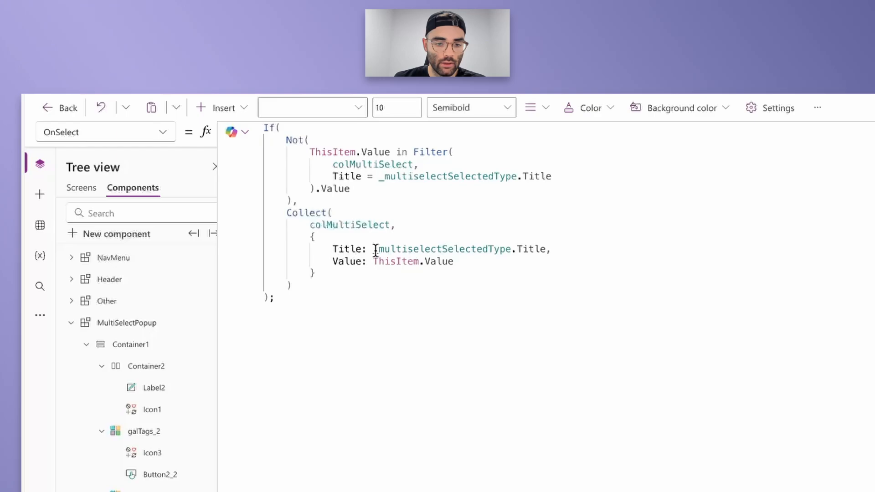
left_click_drag(374, 250, 552, 248)
left_click(541, 249)
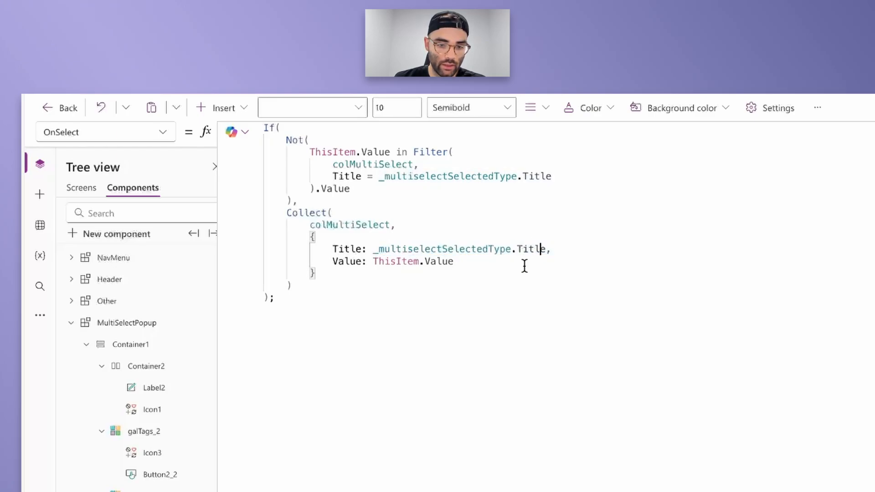
left_click_drag(374, 264, 454, 262)
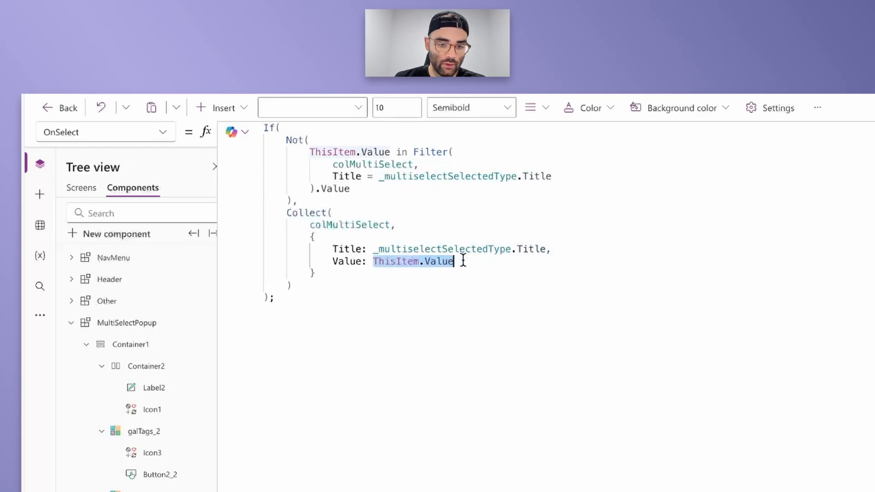
double_click(352, 261)
left_click(353, 275)
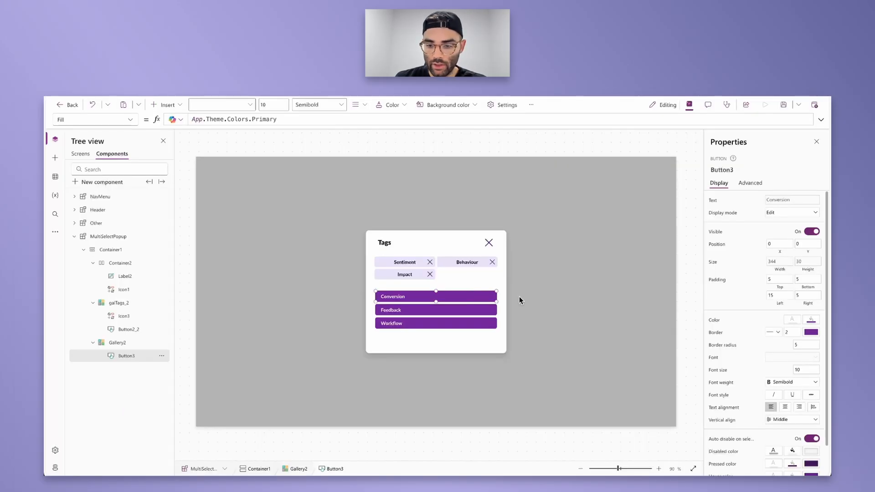
- Set the button's Fill property to ColorFade(Color.LightGray, 80%)
left_click(812, 320)
left_click_drag(283, 117, 159, 115)
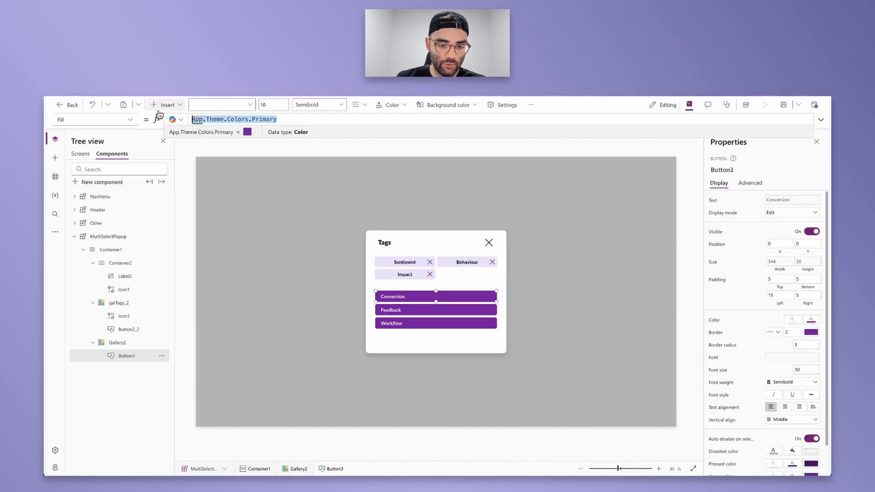
type("ColorFade(Color.LightGray, 80%)")
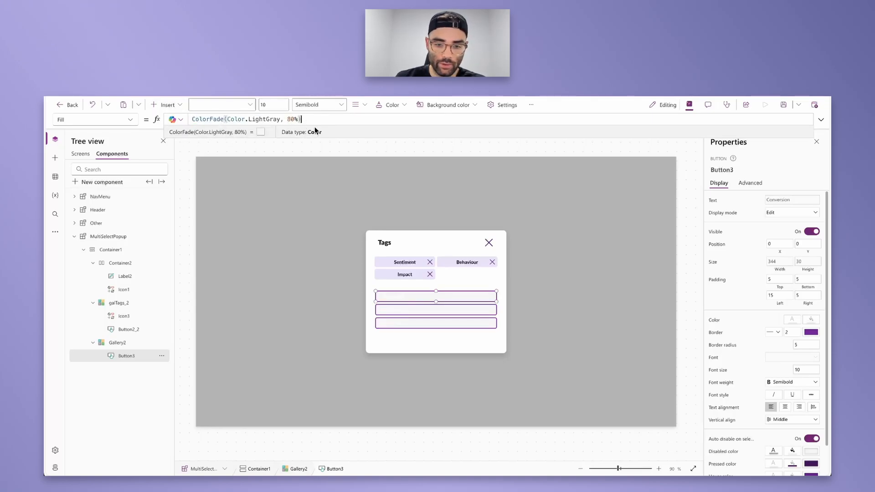
- Set the button's text color to Color.Black
left_click(793, 319)
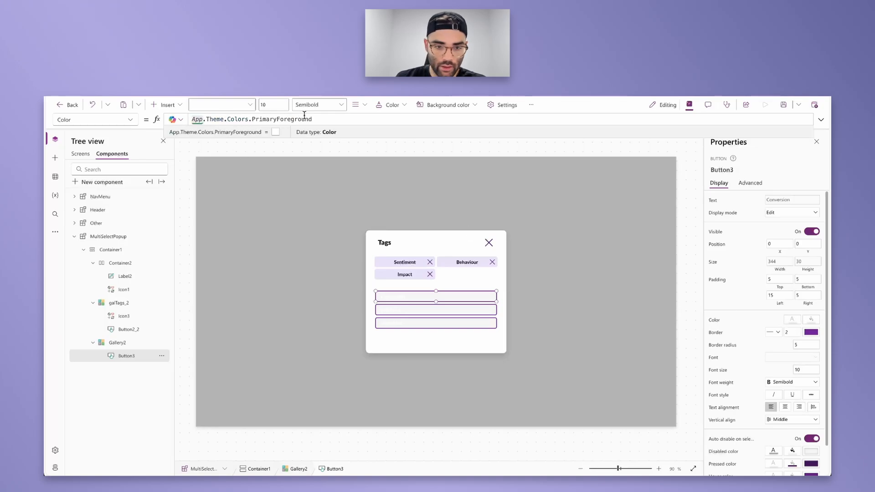
left_click_drag(305, 116, 146, 121)
type("black")
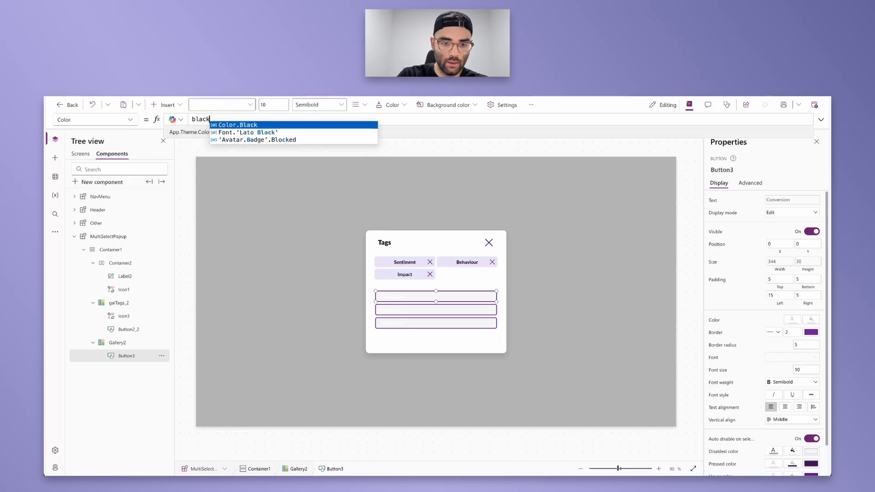
left_click(225, 125)
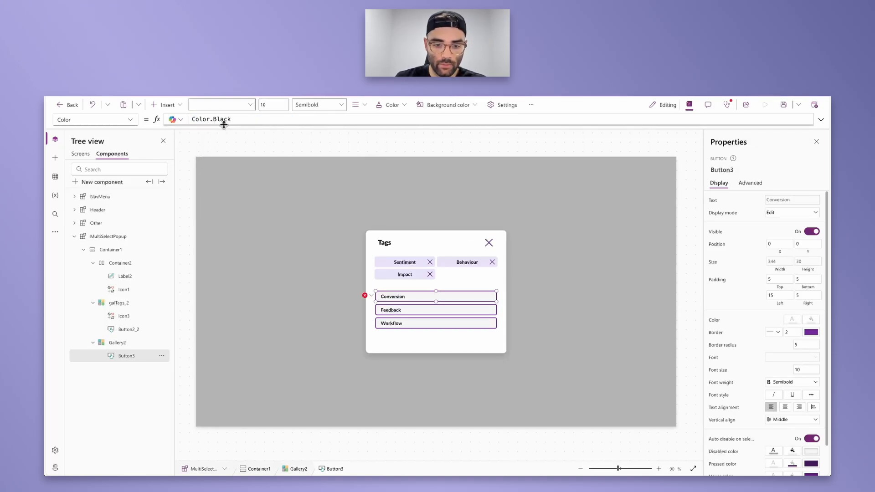
- Set the button's border style to None
left_click(777, 332)
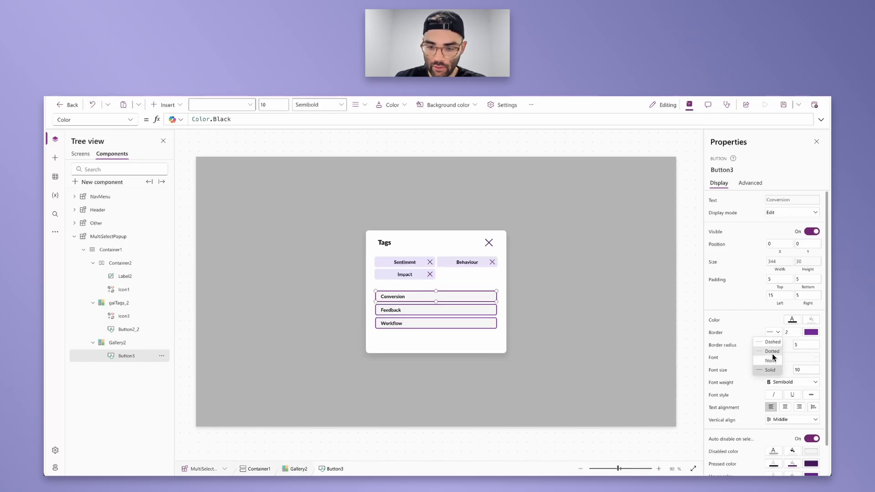
left_click(771, 361)
left_click(513, 275)
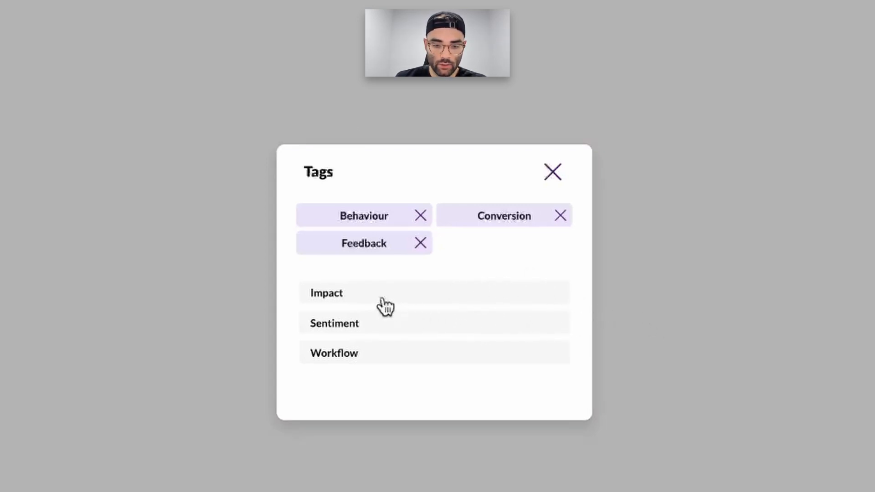
- Test the popup by adding the Sentiment tag, removing Feedback and Behaviour, and adding Behaviour again
left_click(380, 329)
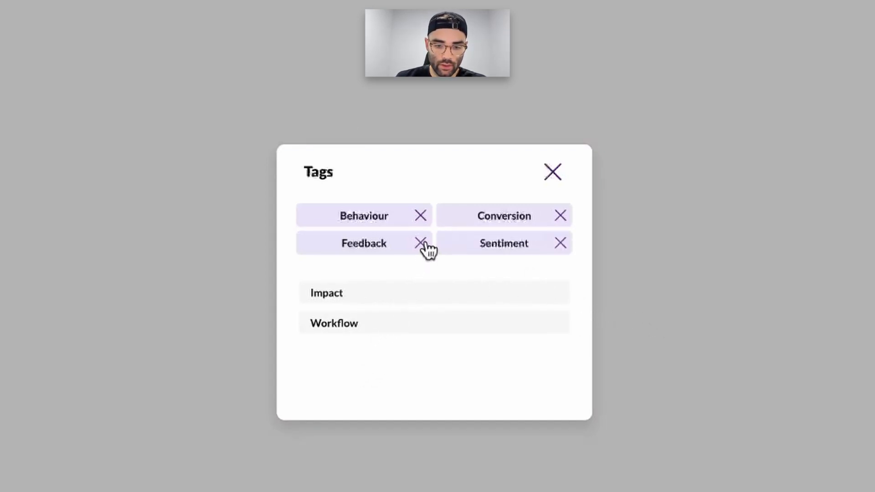
left_click(420, 243)
left_click(420, 216)
left_click(423, 266)
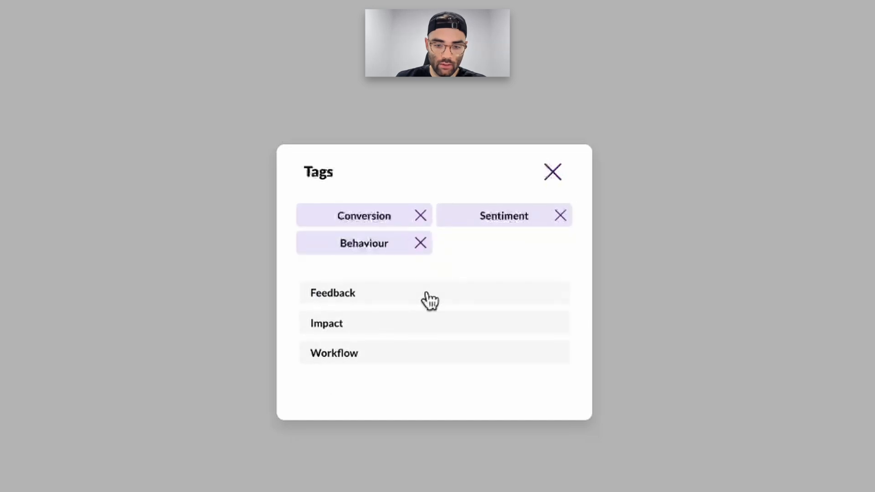
- Test the popup by adding and removing the Workflow tag, then removing Conversion and adding it again
left_click(427, 295)
left_click(436, 329)
left_click(559, 243)
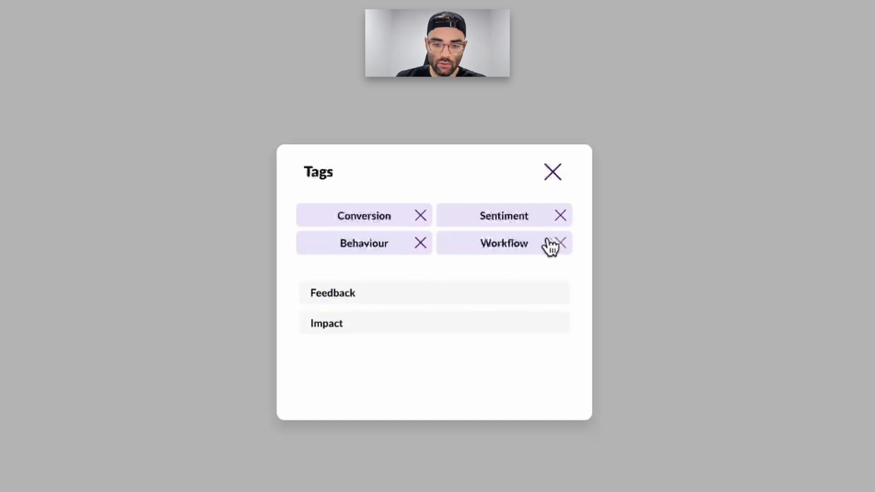
left_click(420, 215)
left_click(430, 293)
left_click(420, 243)
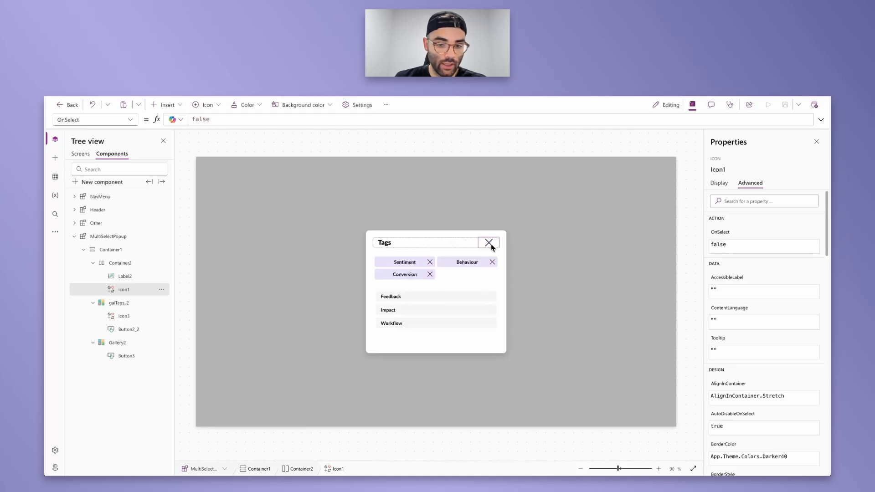
- Set the OnSelect formula of the popup's close icon to Set(_multiselectVisible, false)
left_click_drag(228, 119, 162, 121)
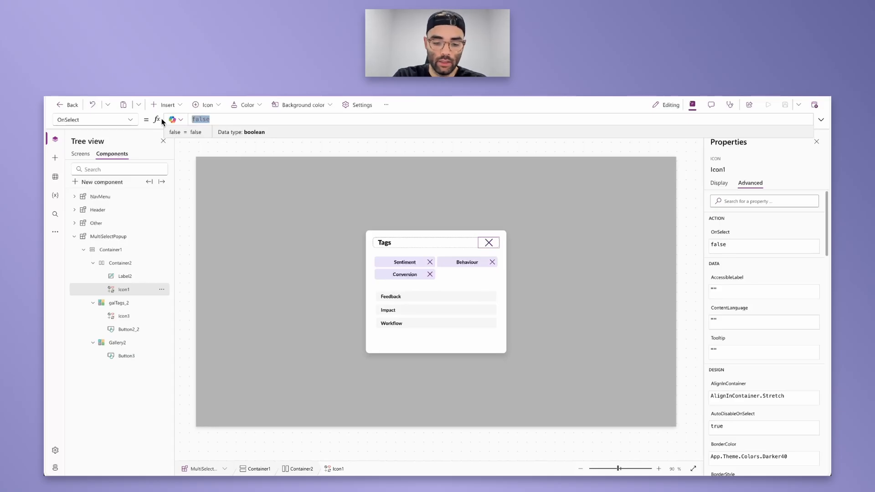
type("Se")
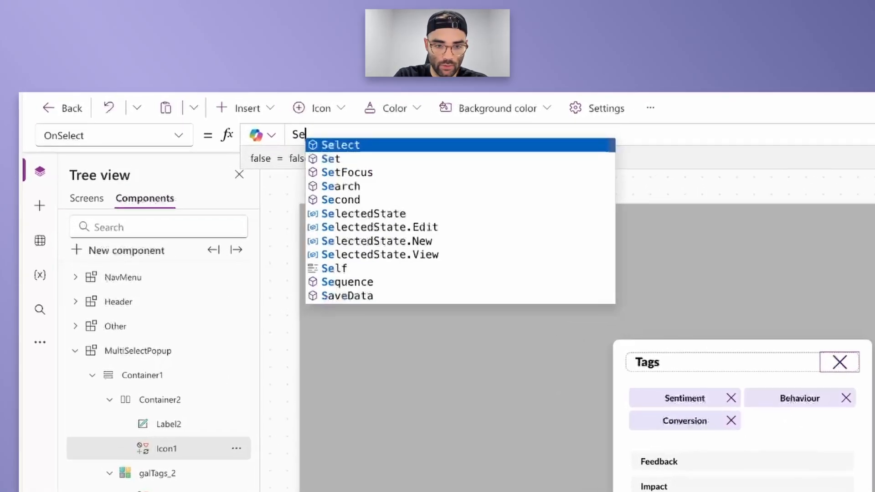
type("t(_")
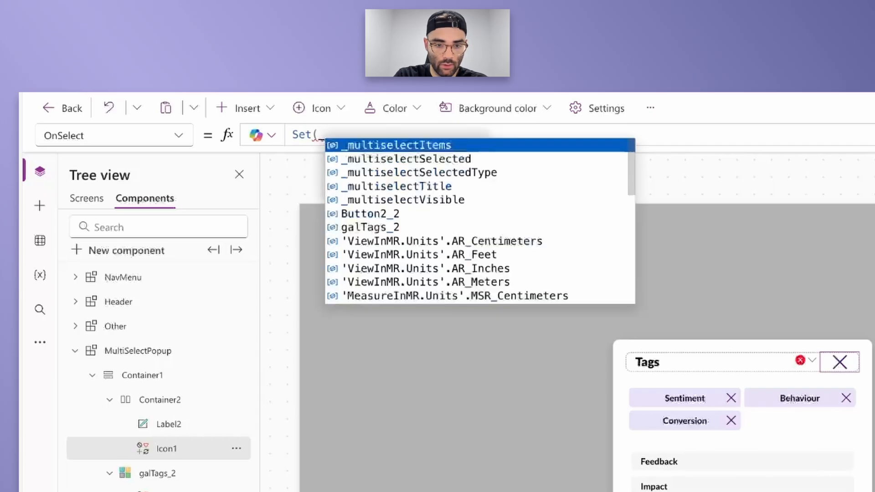
key("Down")
key("Down")
key("Down")
key("Down")
key("Tab")
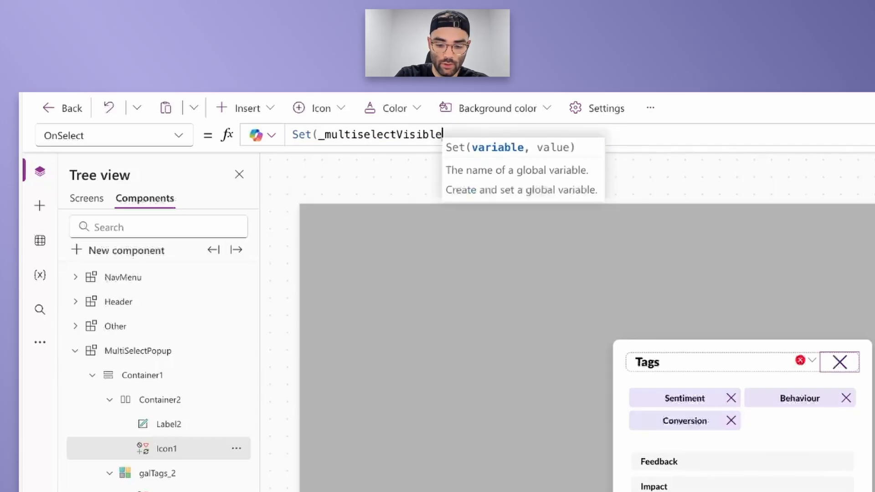
type(", false)")
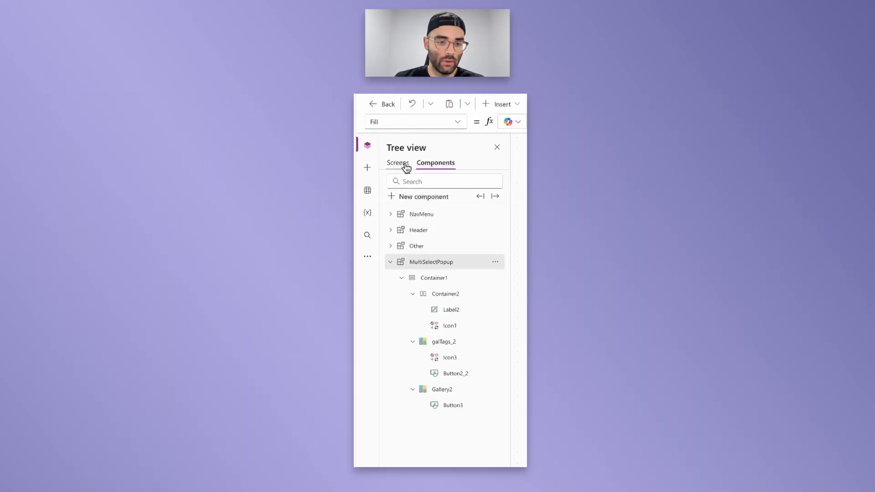
- Insert the custom MultiSelectPopup component on the TaskForm screen
left_click(406, 167)
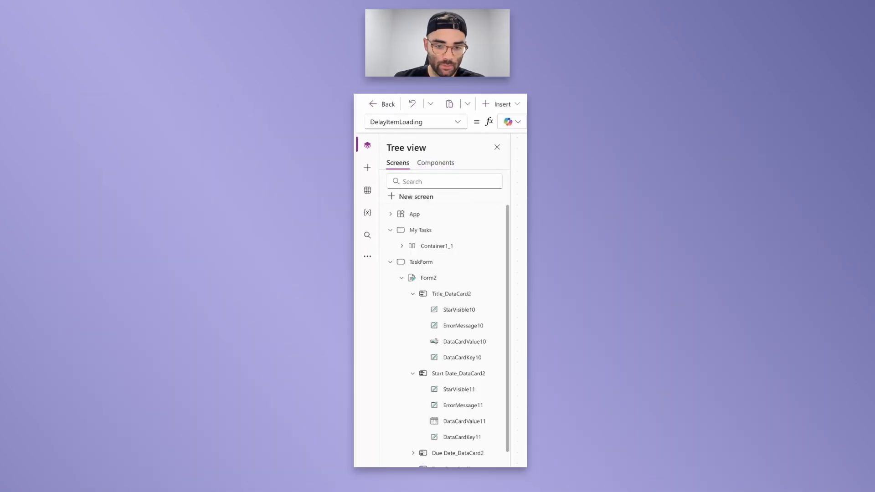
left_click(421, 262)
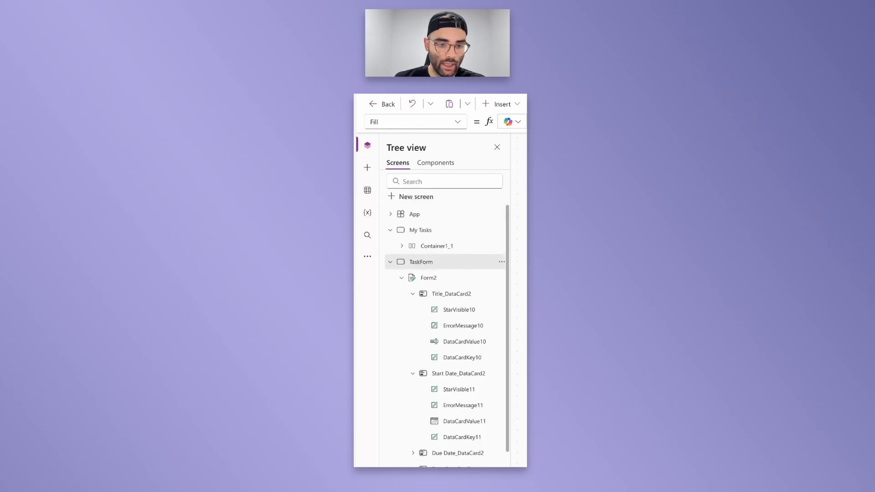
left_click(502, 107)
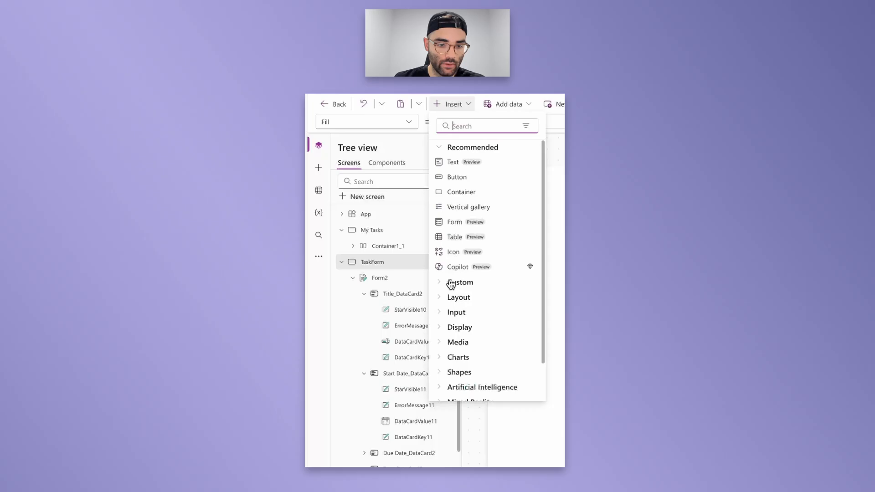
left_click(493, 283)
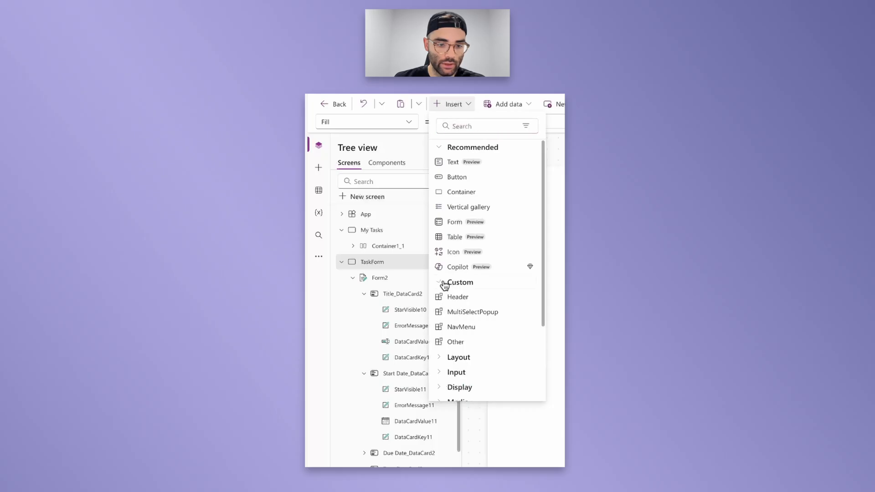
left_click(474, 313)
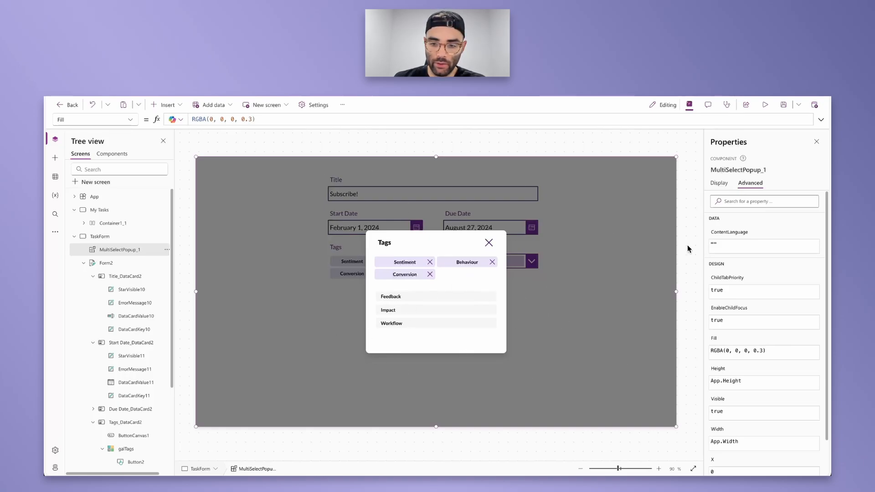
- Set the Visible property of the inserted popup component to _multiselectVisible
left_click(720, 183)
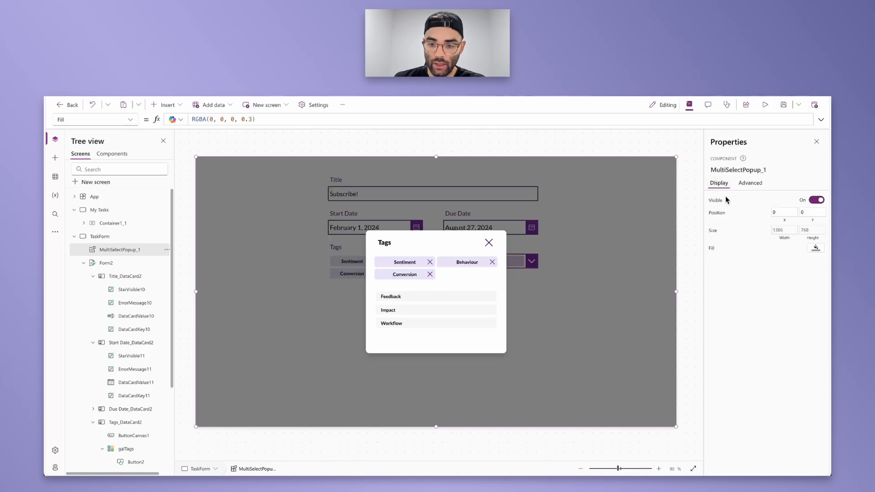
left_click(716, 201)
left_click_drag(212, 119, 144, 114)
type("_multiselectVisible")
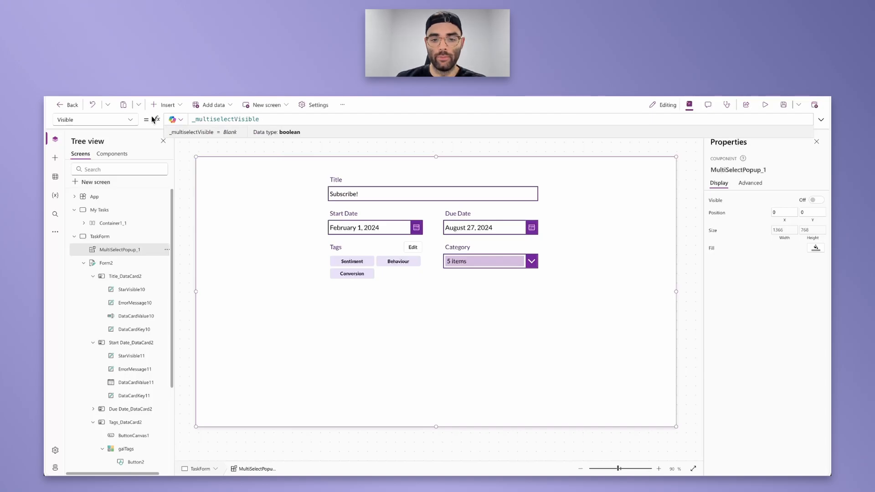
left_click(297, 154)
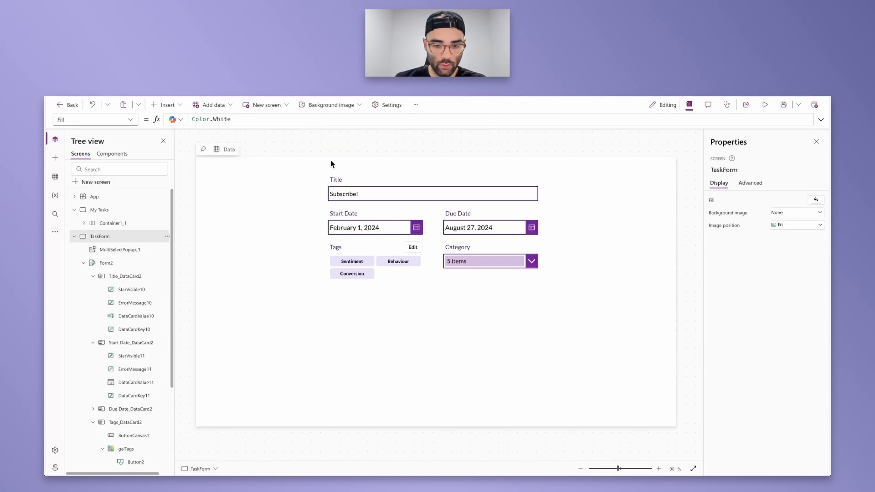
- Preview the app, open and close the Tags popup from the form, and add the Feedback tag through it
left_click(765, 104)
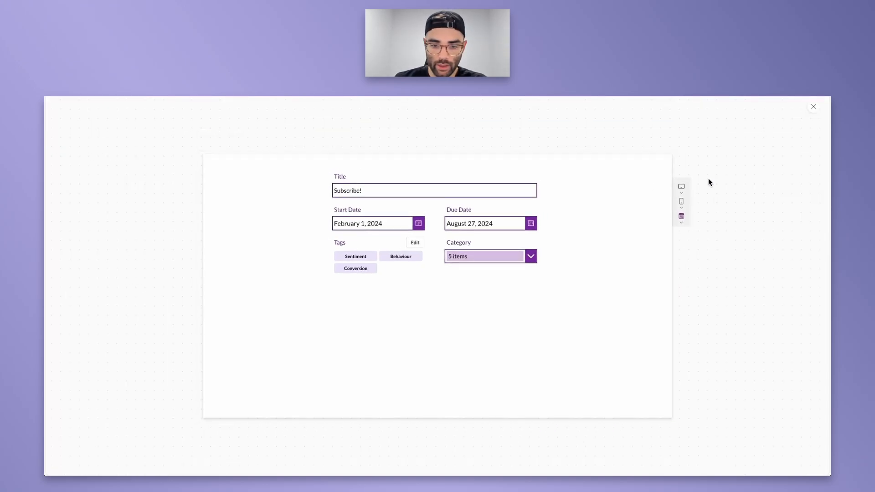
left_click(415, 243)
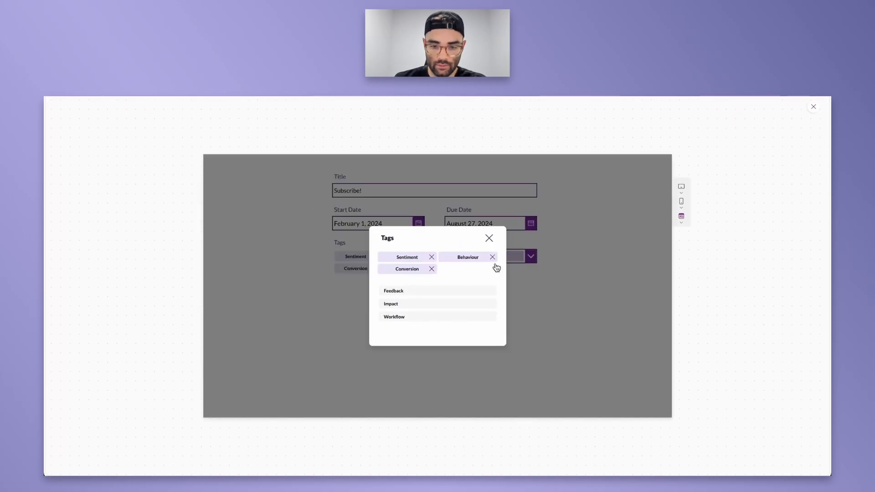
left_click(490, 239)
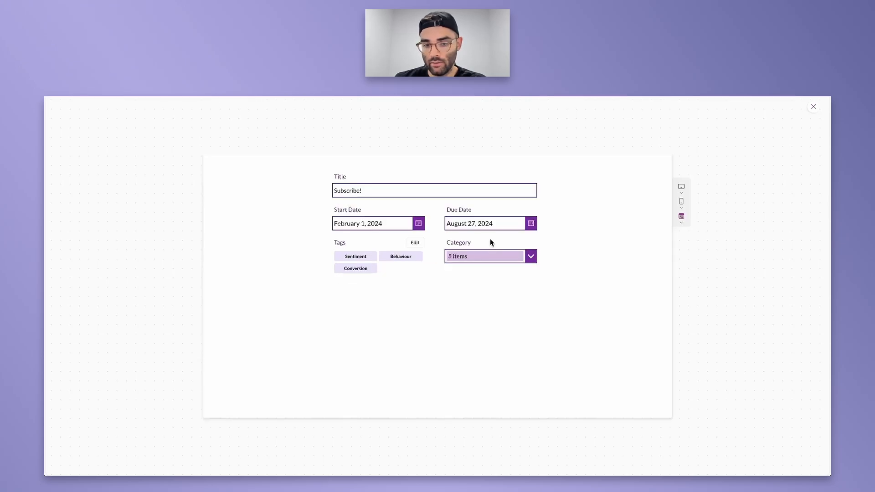
left_click(419, 244)
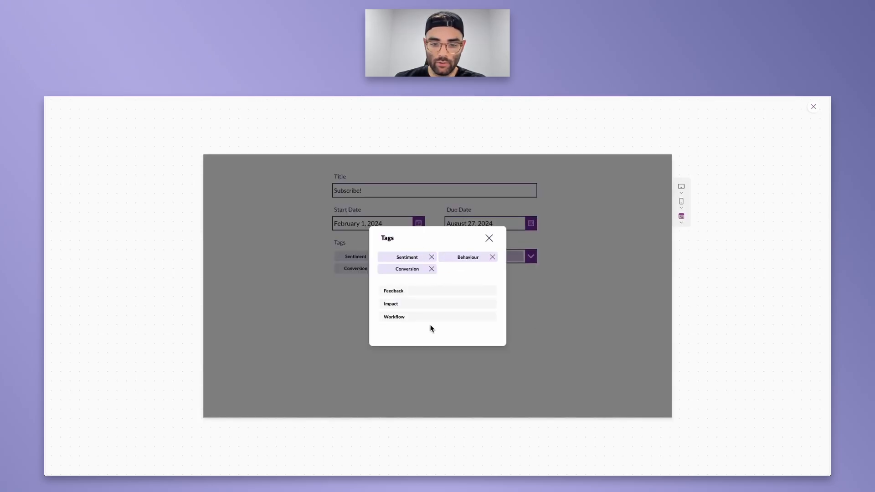
left_click(412, 296)
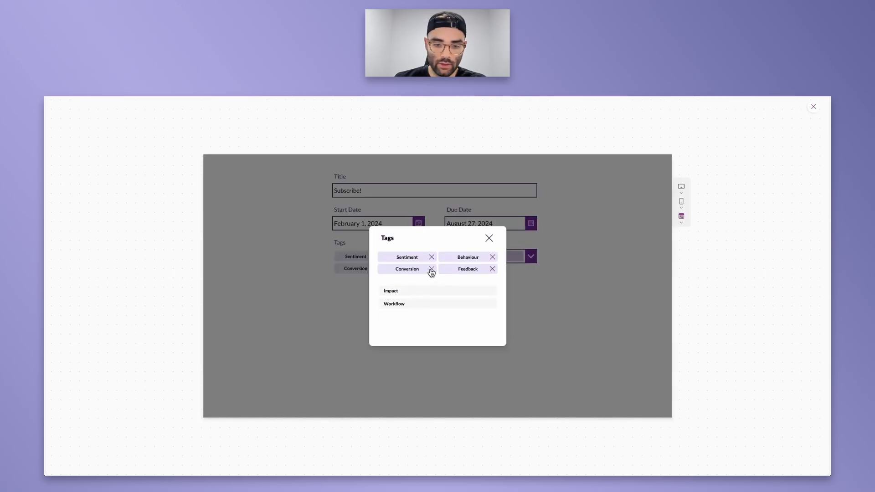
left_click(489, 239)
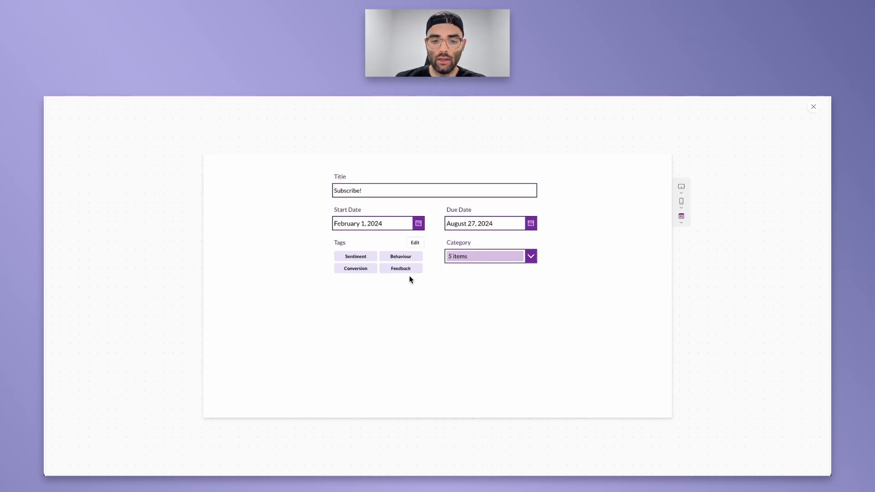
- Reopen the Tags popup, add the Impact and Workflow tags, close it and leave the preview
left_click(413, 247)
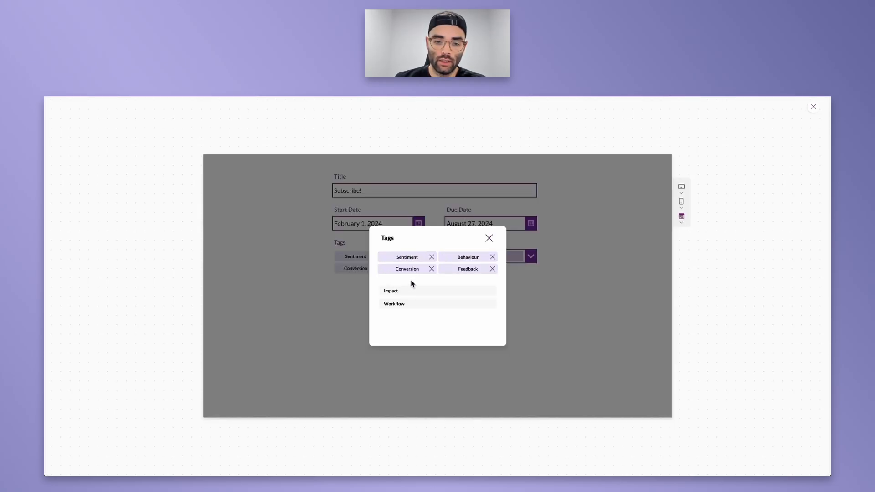
left_click(402, 294)
left_click(407, 304)
left_click(489, 238)
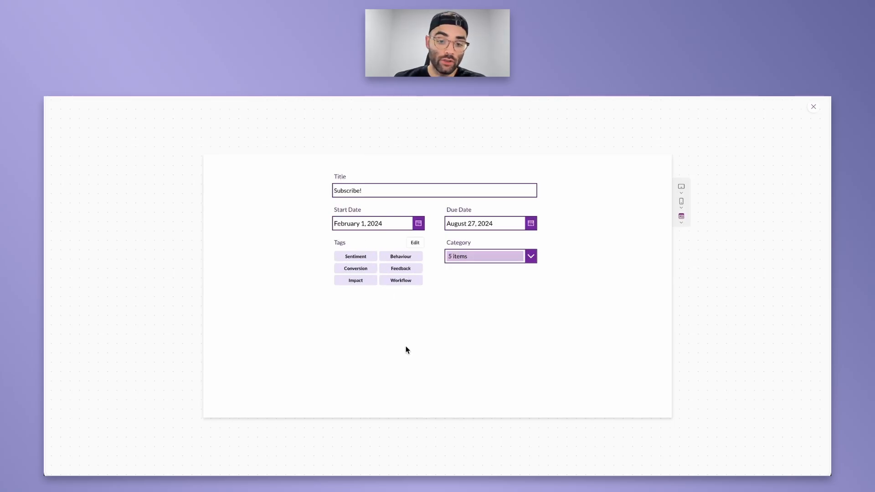
left_click(814, 107)
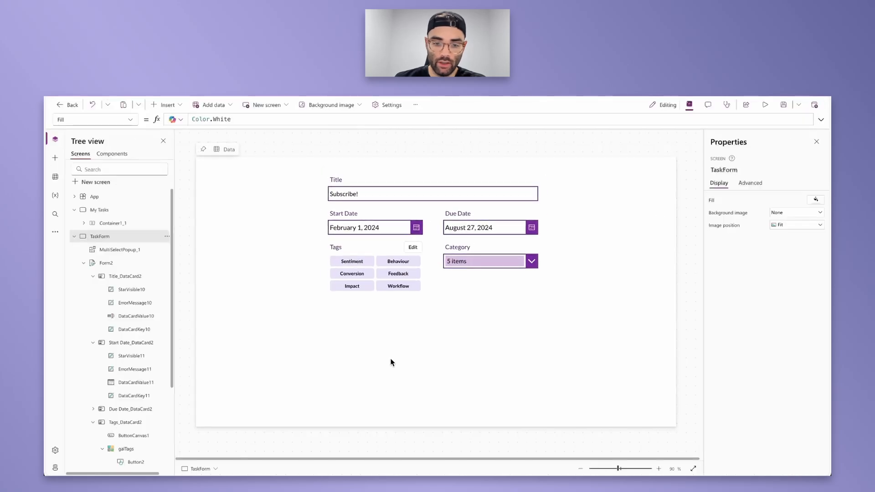
- Insert a button below the form fields and set its text to Save
left_click(165, 105)
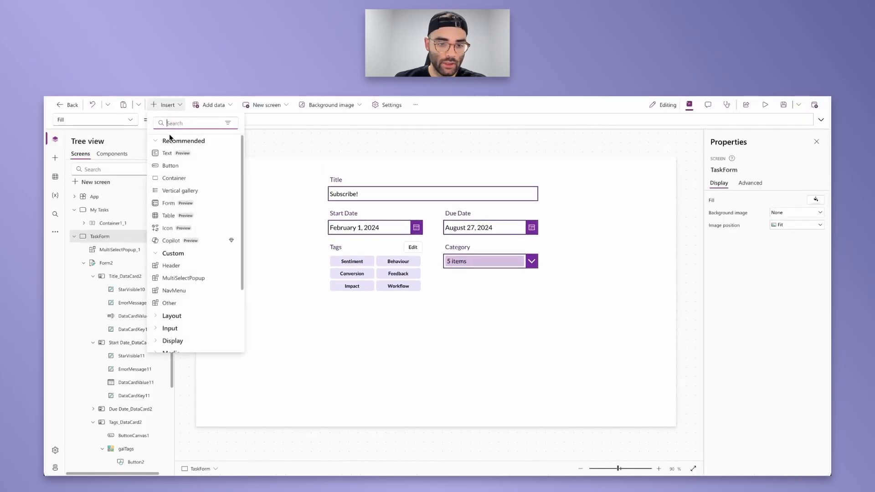
left_click(169, 172)
left_click_drag(226, 173, 466, 336)
left_click(782, 228)
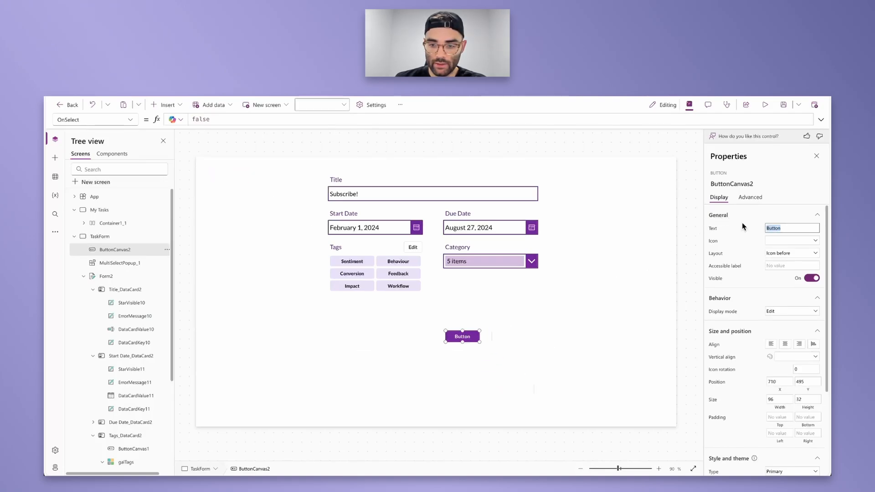
type("Save")
left_click(752, 231)
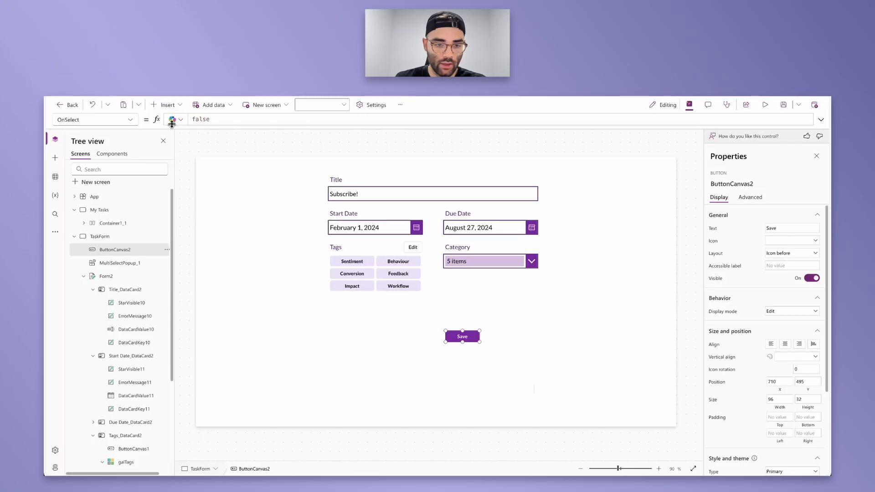
- Set the Save button's OnSelect to SubmitForm(Form2); and move it below the form to about X 725, Y 600
double_click(213, 120)
type("Subm")
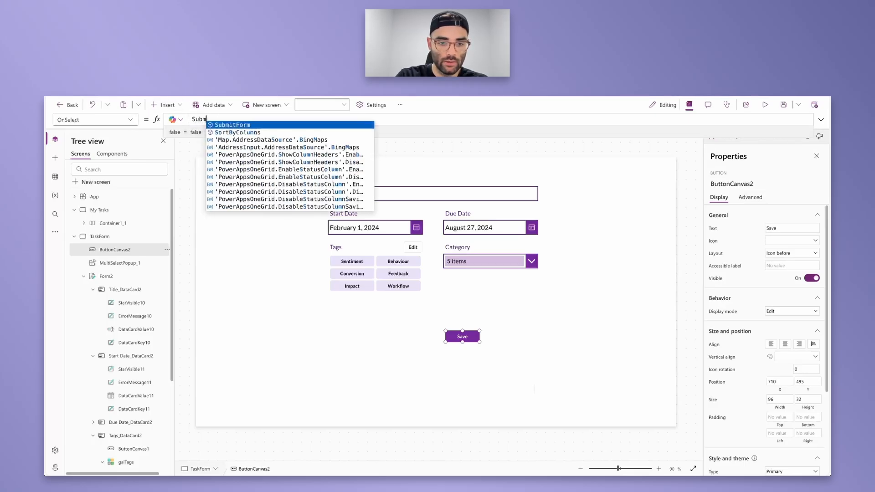
type("itForm(")
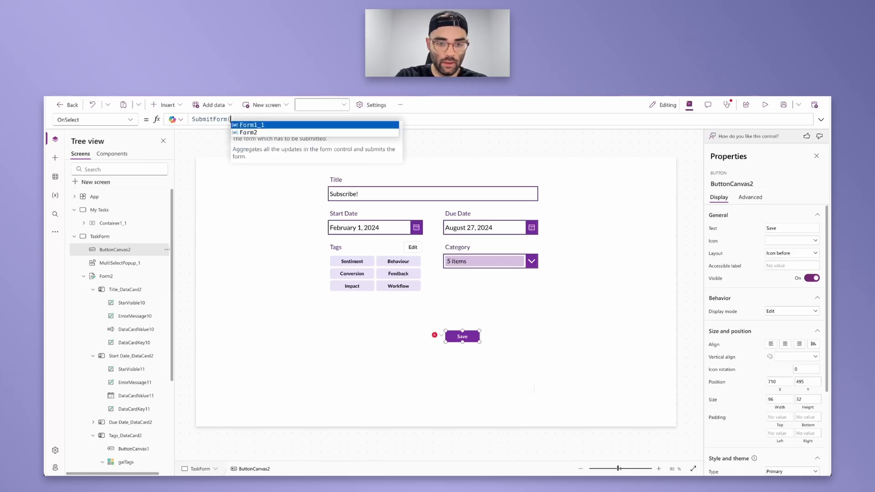
type("Form")
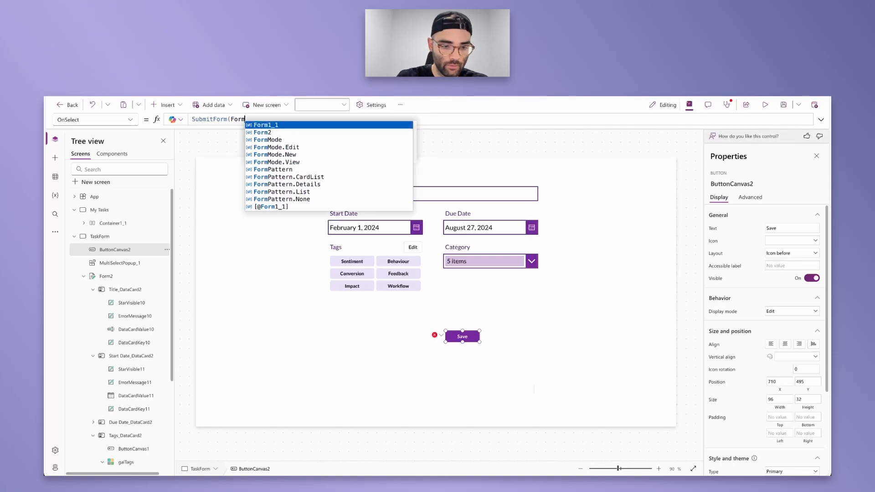
key("Down")
key("Tab")
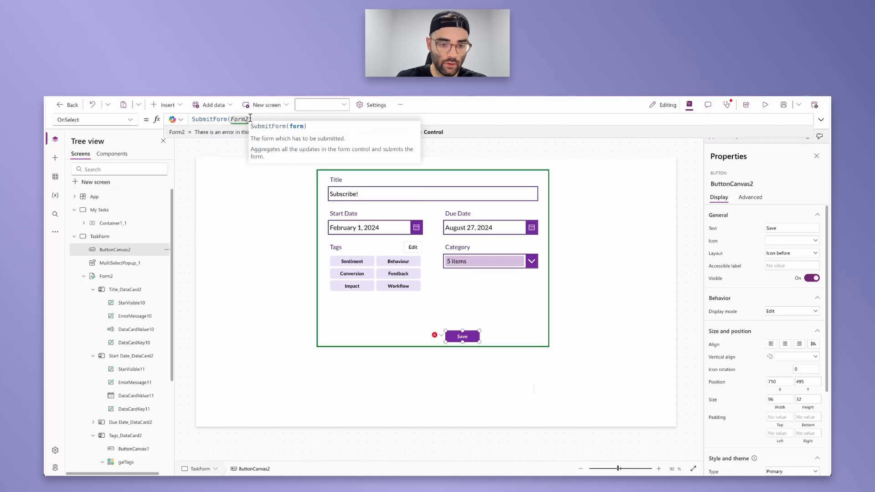
type(");")
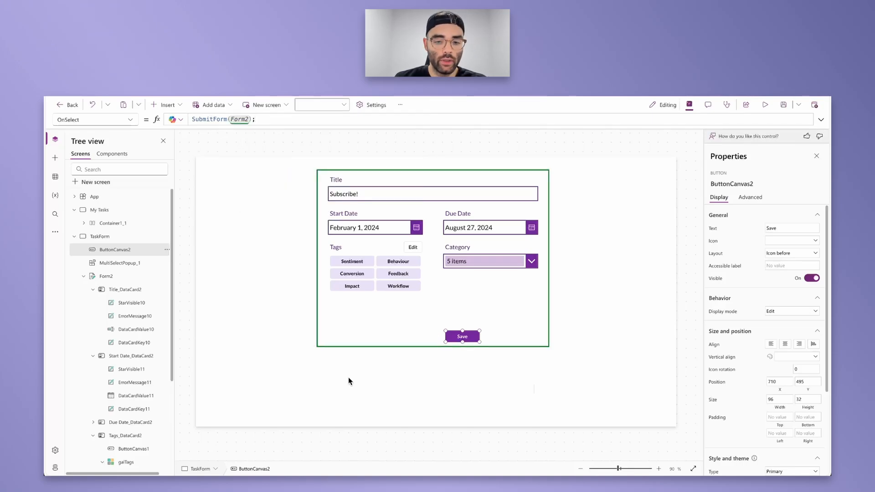
left_click(442, 342)
left_click_drag(476, 339, 468, 375)
- Insert a second button beside Save at about X 580, Y 600 and set its text to Back
left_click(167, 104)
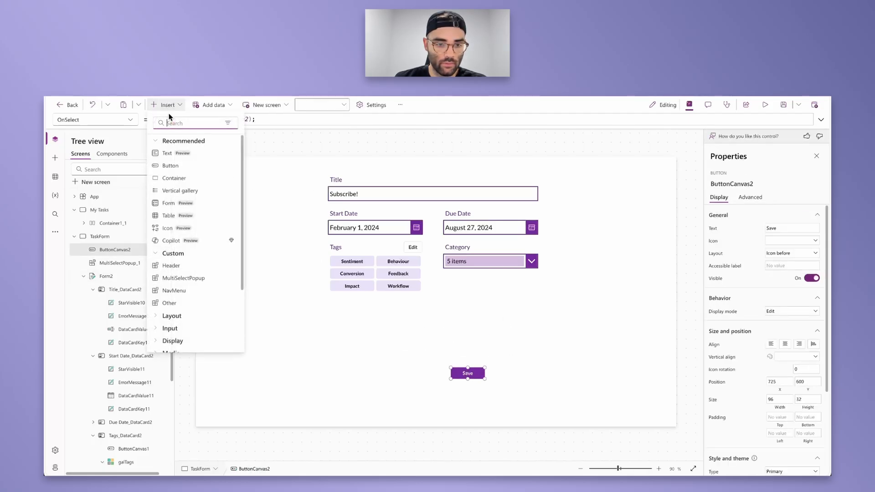
left_click(162, 166)
left_click_drag(233, 177, 422, 374)
left_click_drag(788, 227, 754, 229)
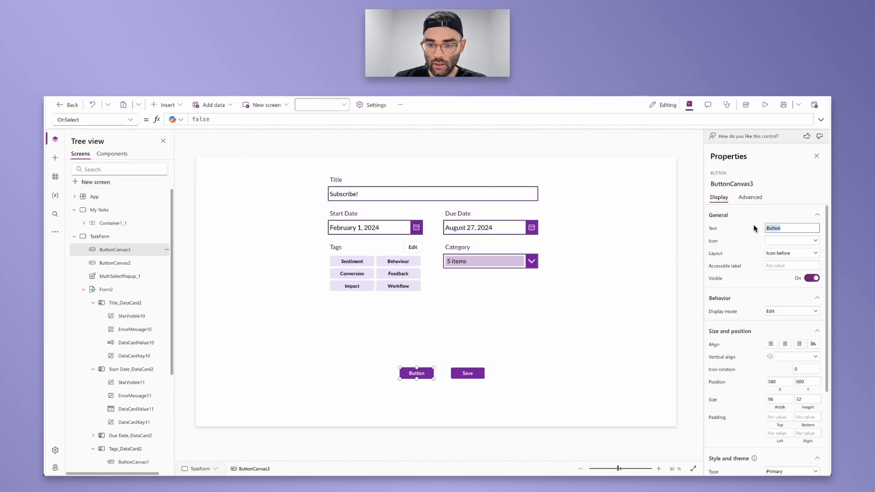
type("Back")
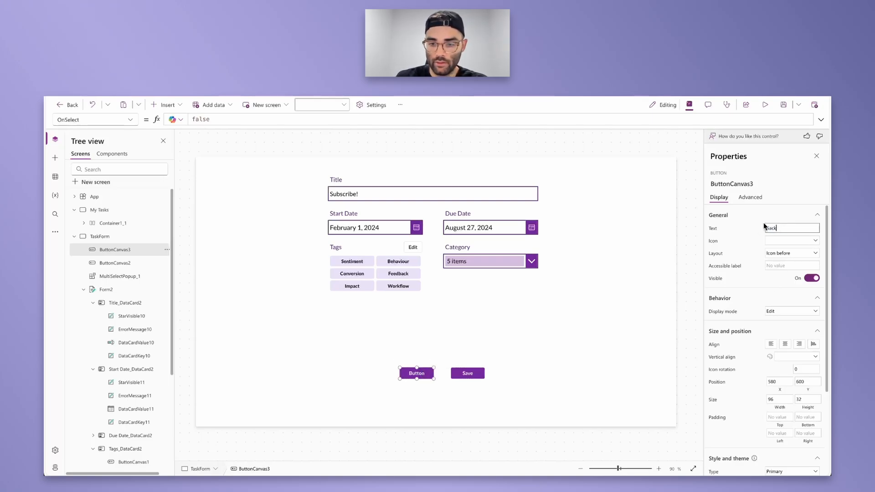
- Give the Back button the Secondary type and set its OnSelect to Back();
left_click(748, 224)
scroll(787, 339, "down", 3)
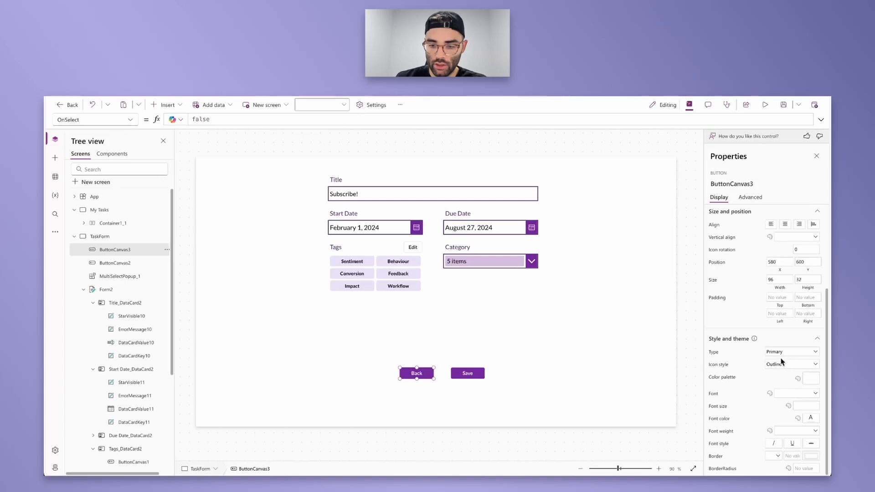
left_click(791, 352)
left_click(785, 369)
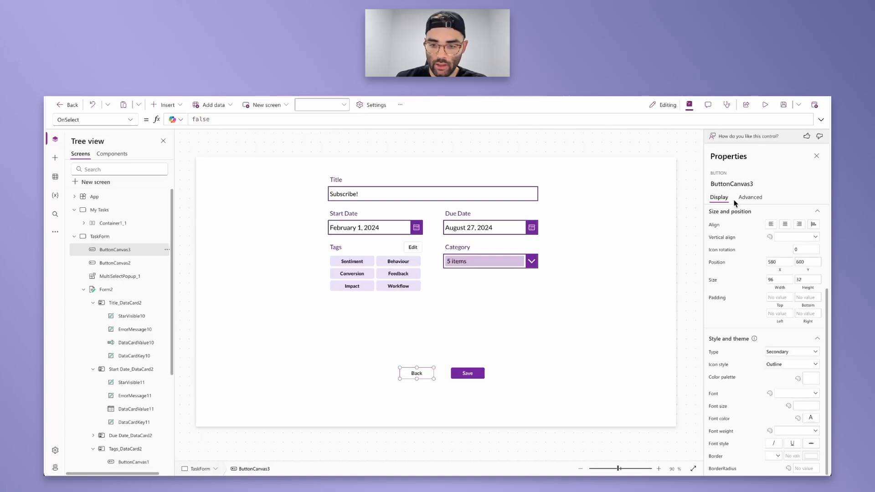
left_click_drag(217, 119, 175, 121)
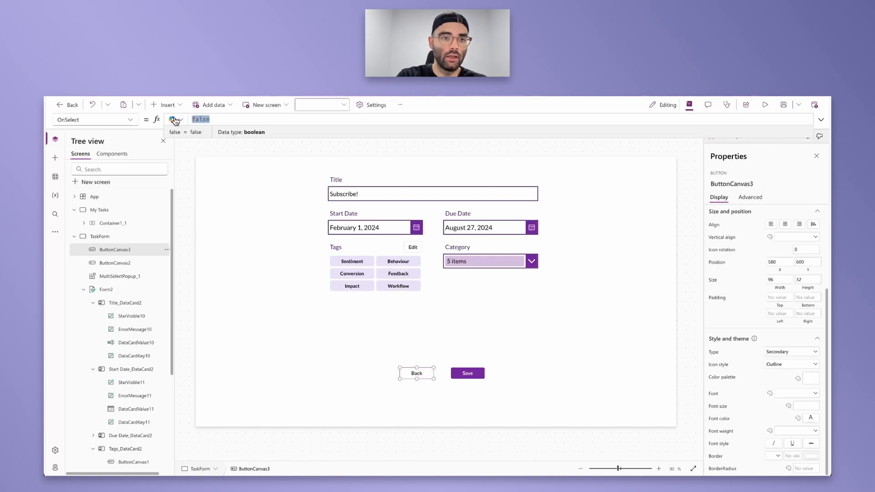
type("Back();")
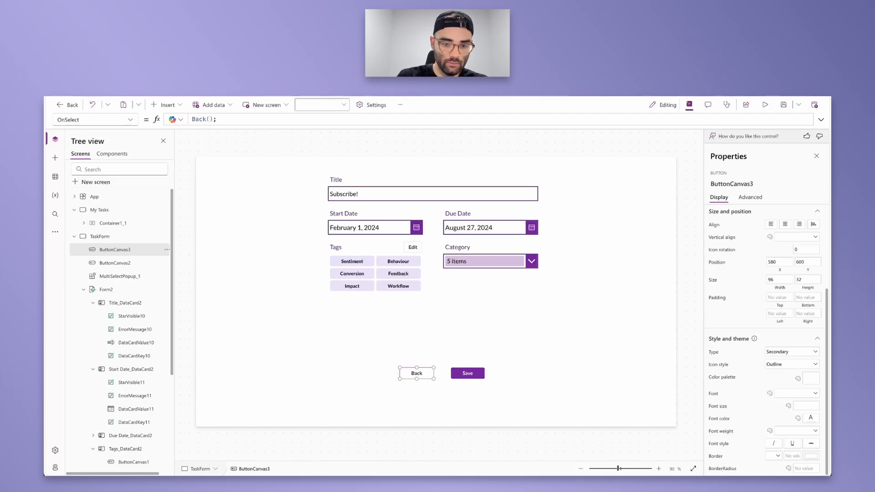
- Preview the form, review the selected items in the Category list and save the Subscribe! task
key("F5")
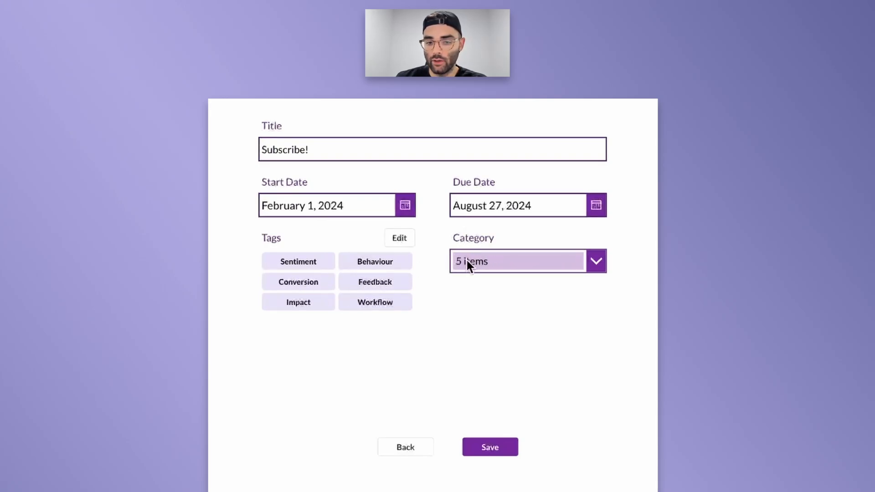
left_click(534, 259)
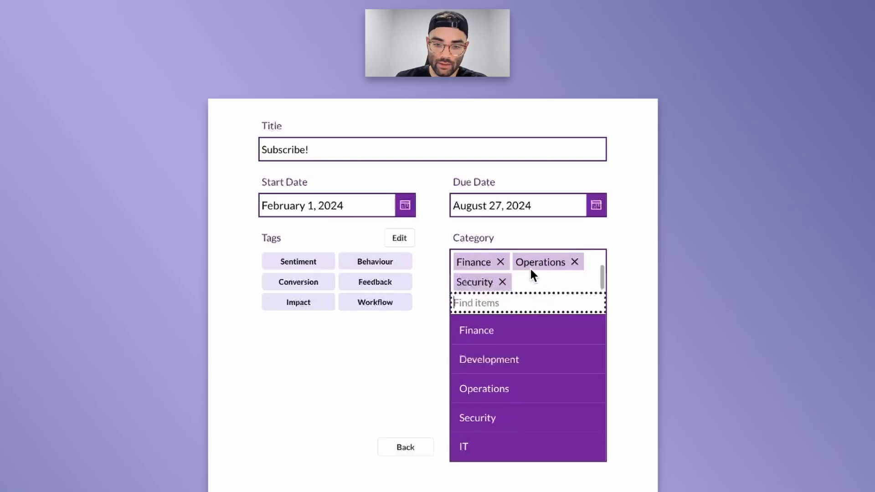
scroll(587, 269, "up", 3)
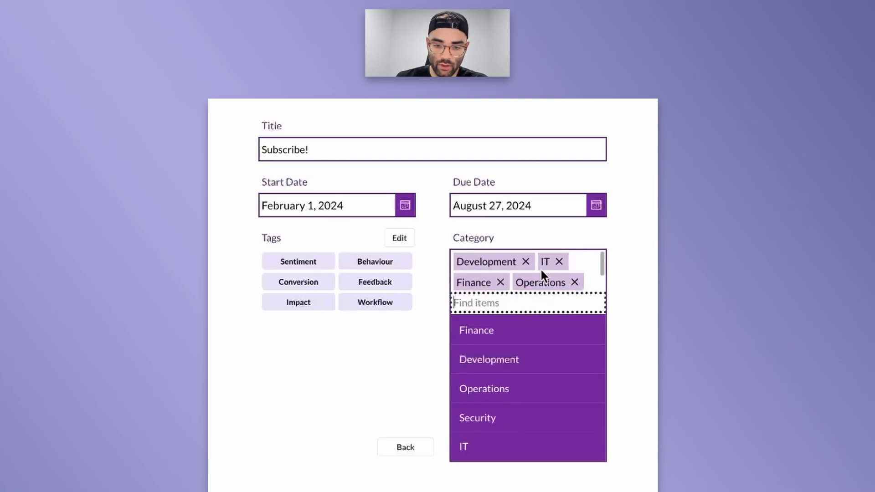
scroll(540, 267, "down", 2)
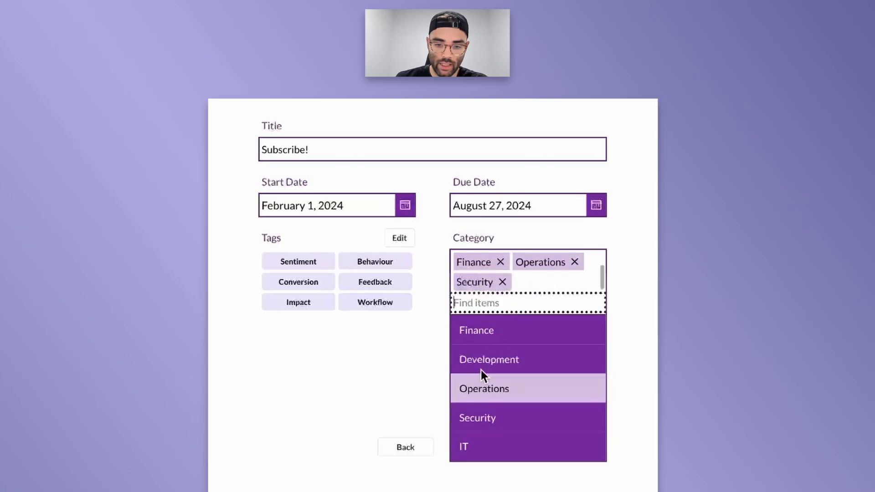
left_click(591, 272)
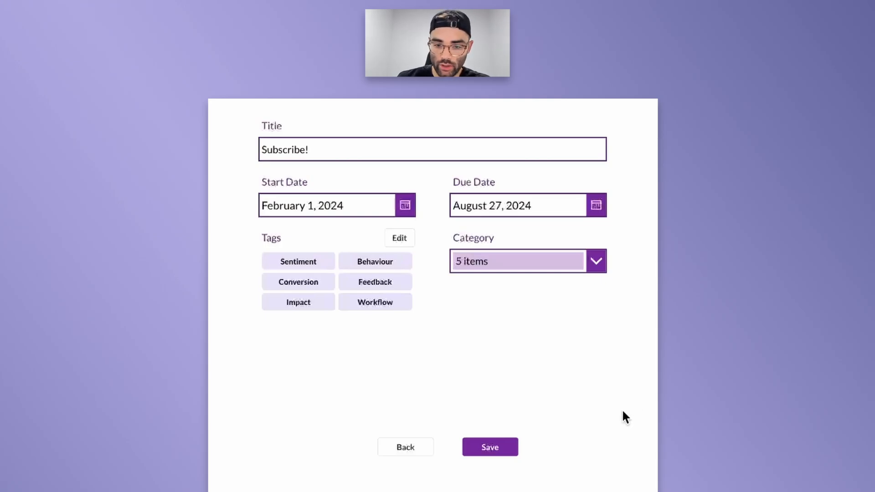
left_click(489, 451)
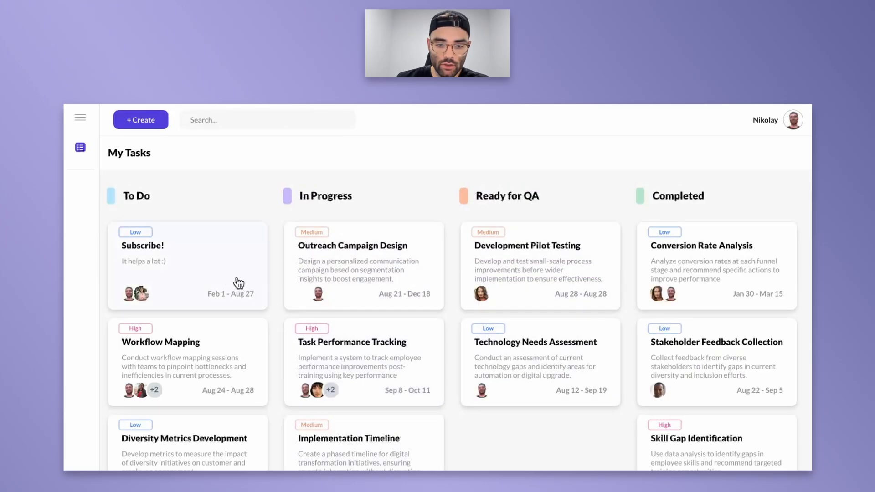
- Add the Behaviour and Workflow tags to the Outreach Campaign Design task, save it and reopen the task
left_click(391, 274)
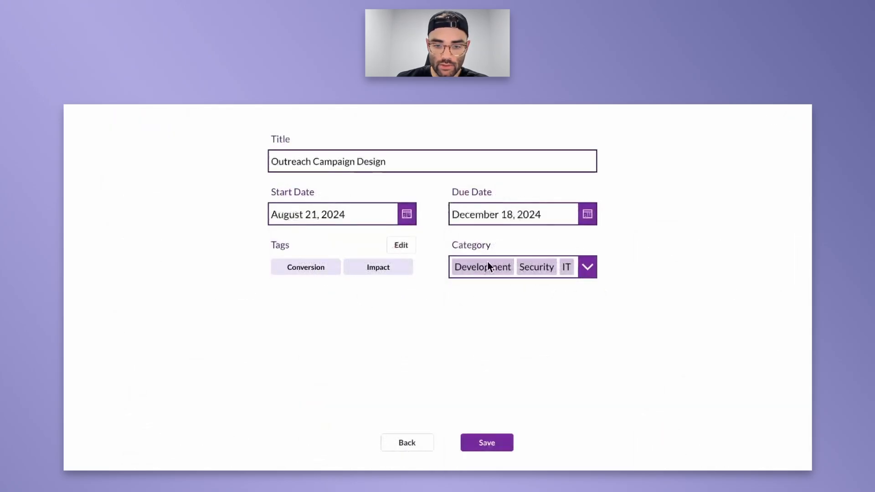
left_click(398, 249)
left_click(395, 305)
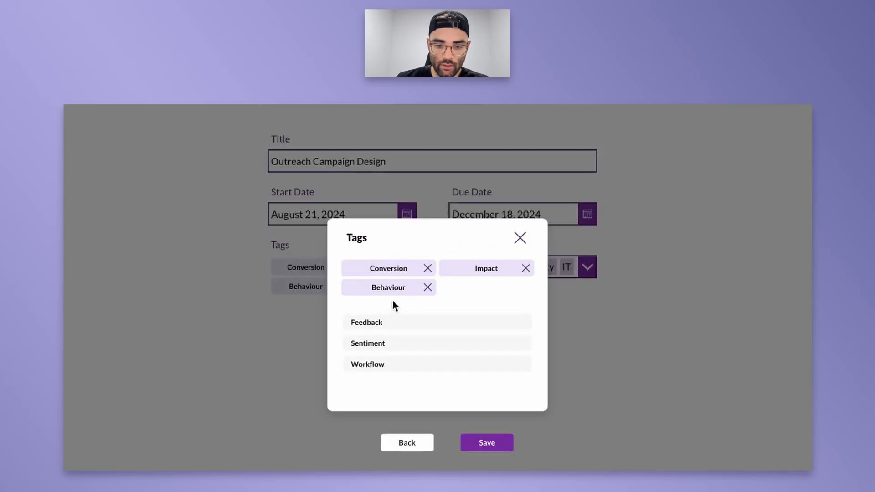
left_click(398, 364)
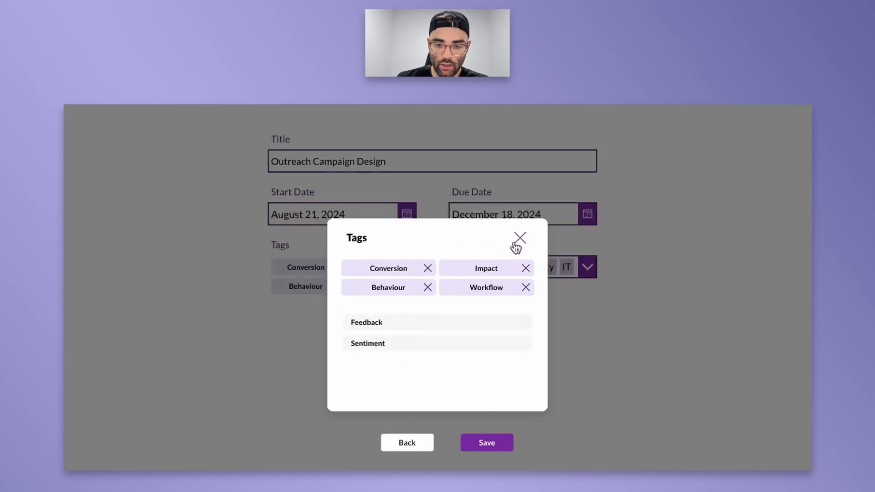
left_click(519, 238)
left_click(485, 443)
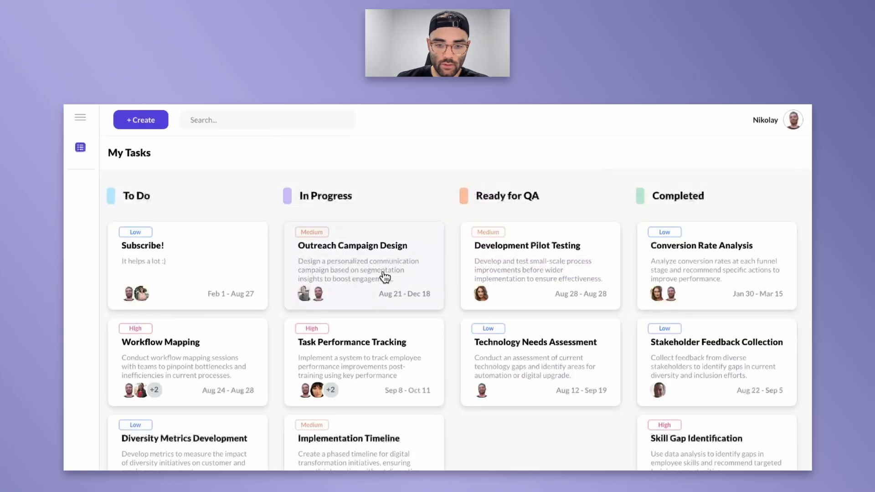
left_click(385, 278)
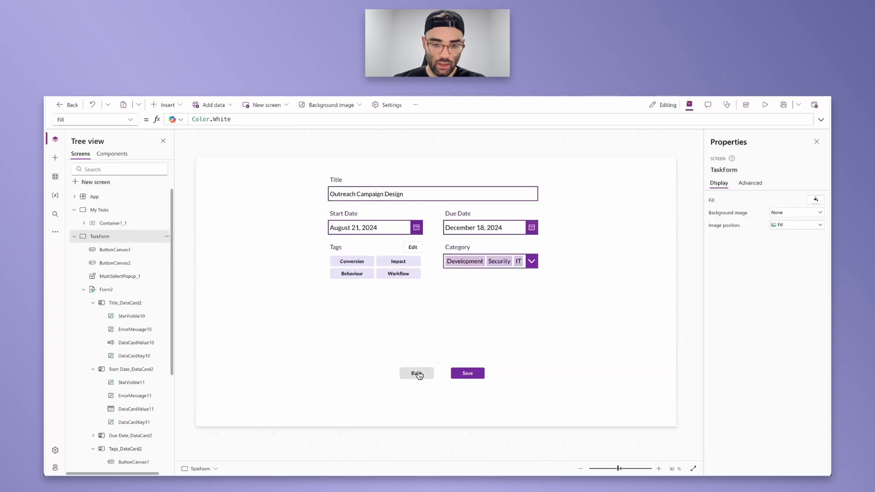
- Examine the Category ForAll block in the OnSelect formula of the task card's button on the My Tasks screen
left_click(296, 260)
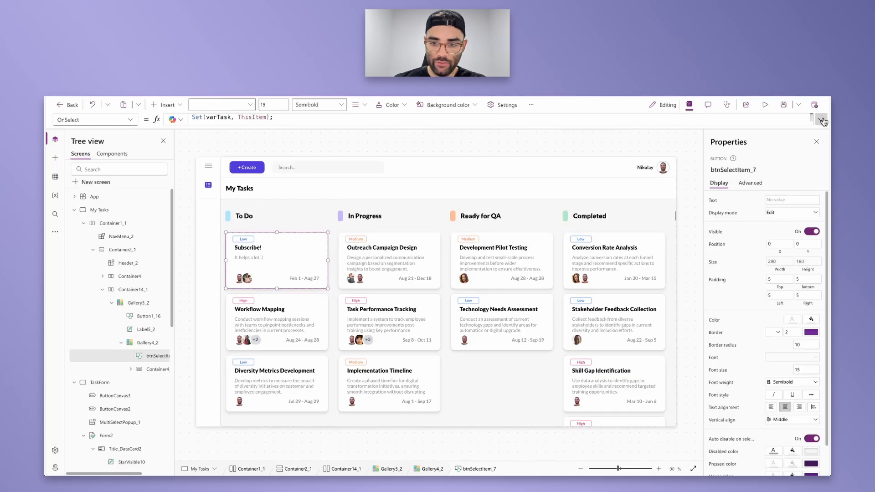
left_click(821, 119)
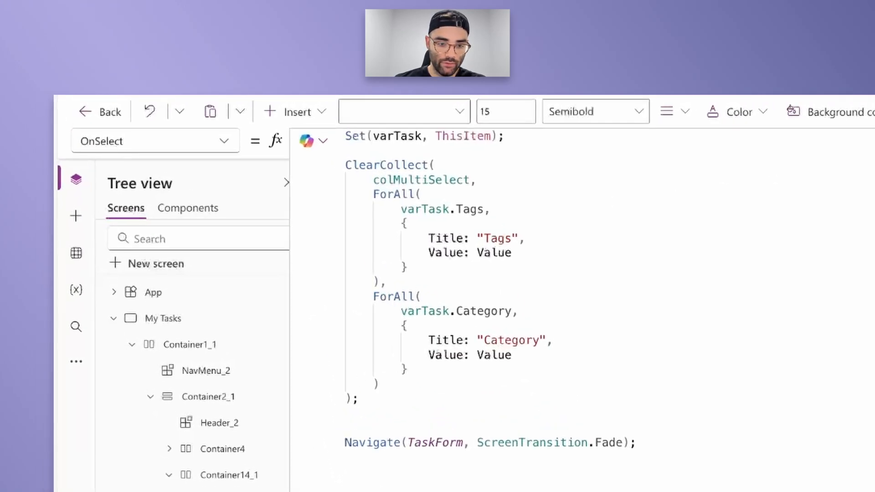
left_click_drag(373, 296, 461, 381)
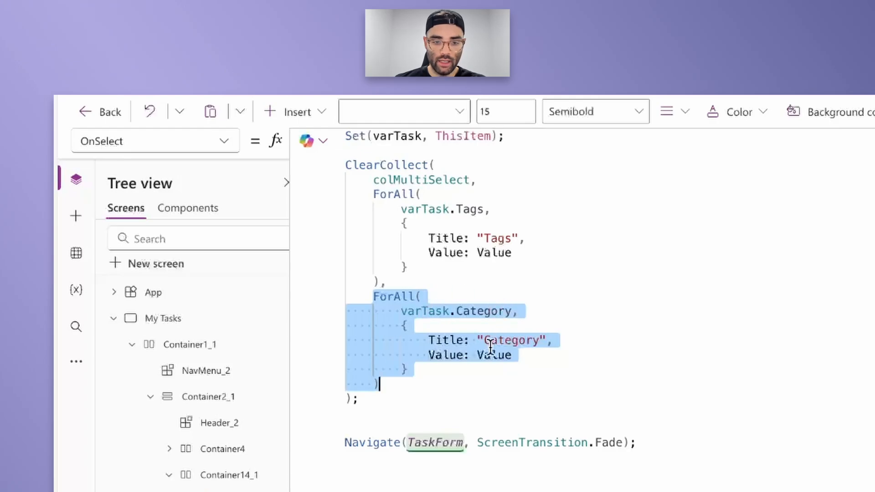
left_click(432, 382)
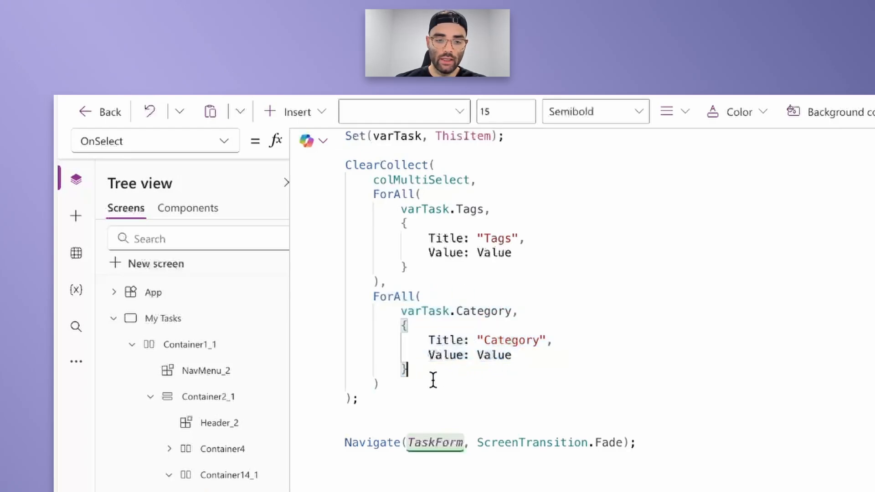
left_click_drag(382, 386, 372, 296)
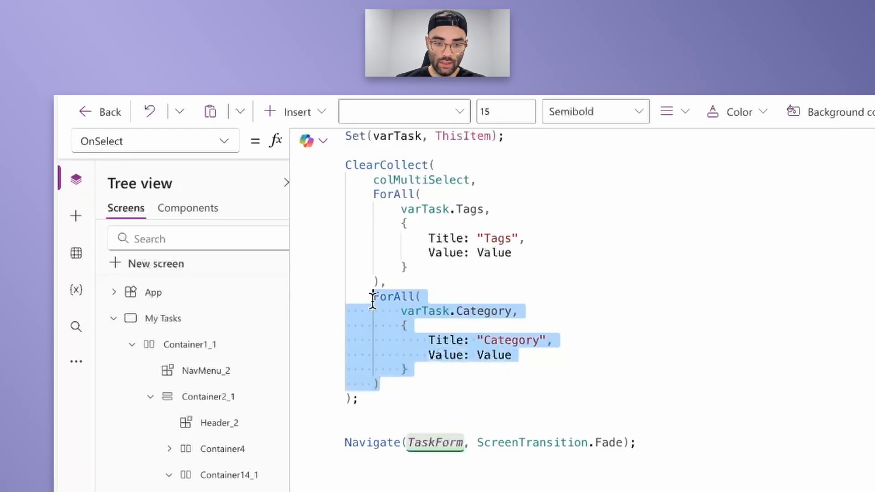
left_click(456, 384)
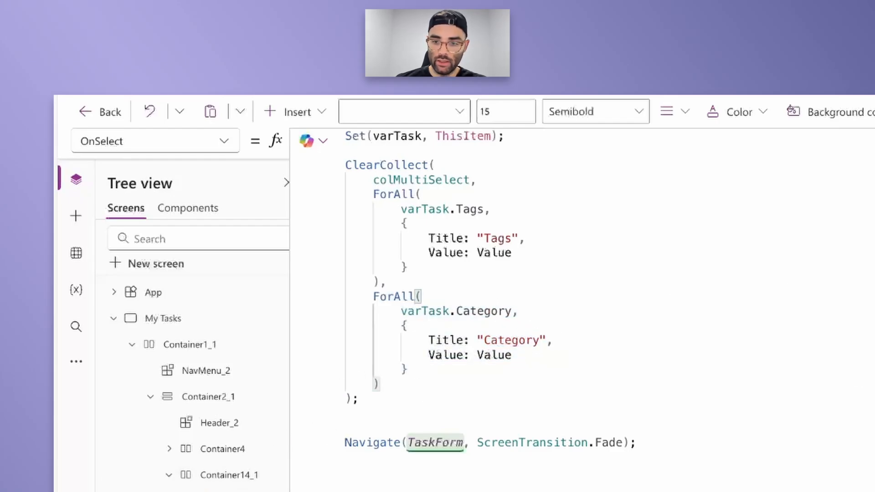
key("Escape")
- Open the Subscribe! task in the form, unlock its Category card and delete the card's combo box
left_click(465, 422, "alt")
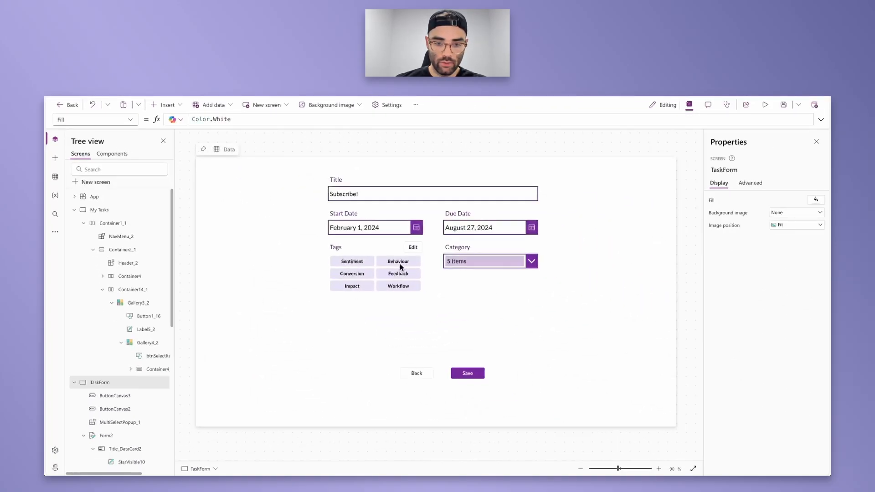
left_click(487, 258)
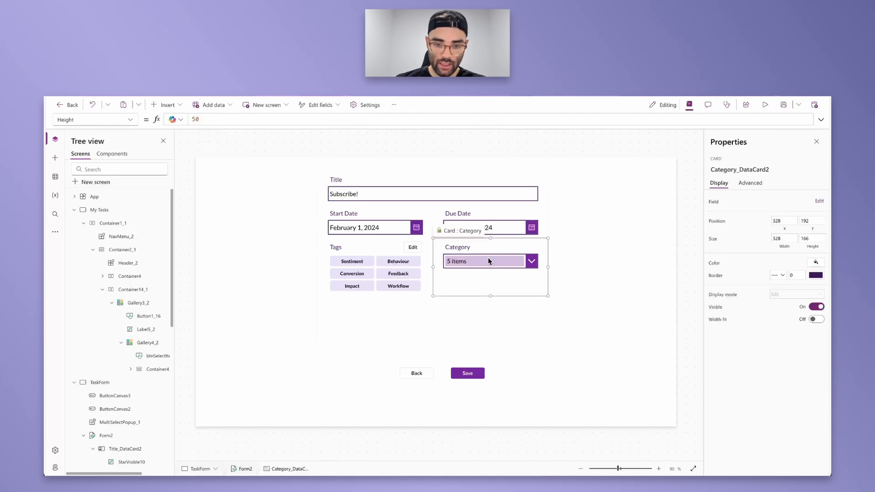
left_click(749, 183)
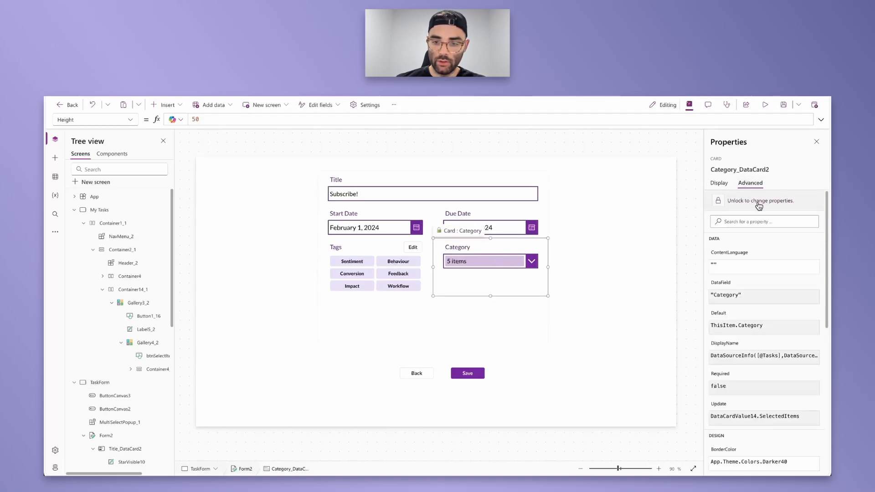
left_click(470, 263)
key("Delete")
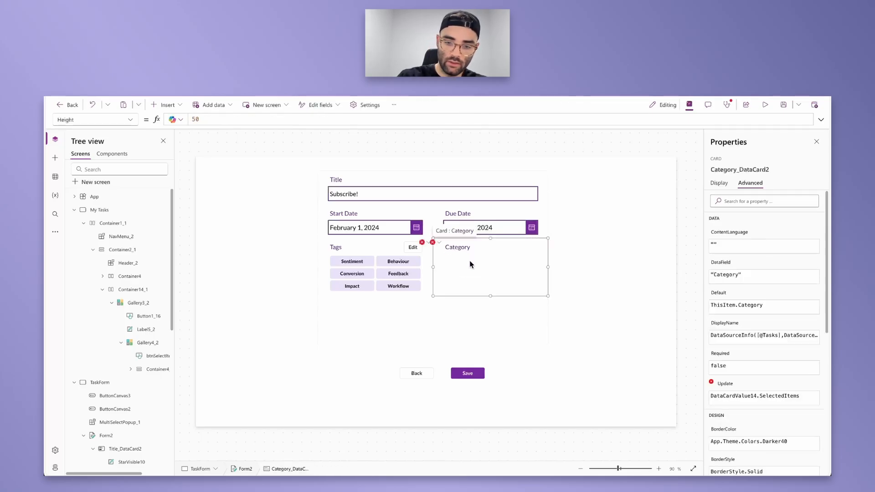
- Copy the galTags gallery from the Tags card and paste it into the Category card
left_click(382, 269)
left_click(364, 271)
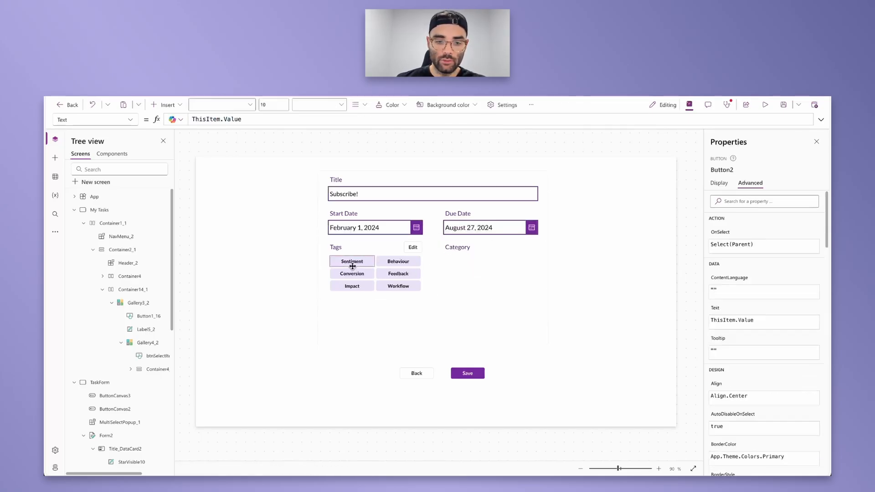
left_click(349, 277)
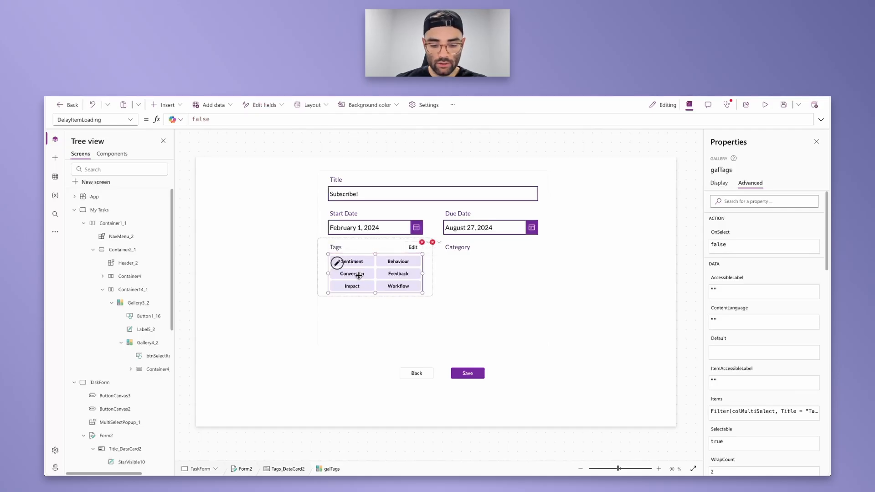
left_click(457, 270)
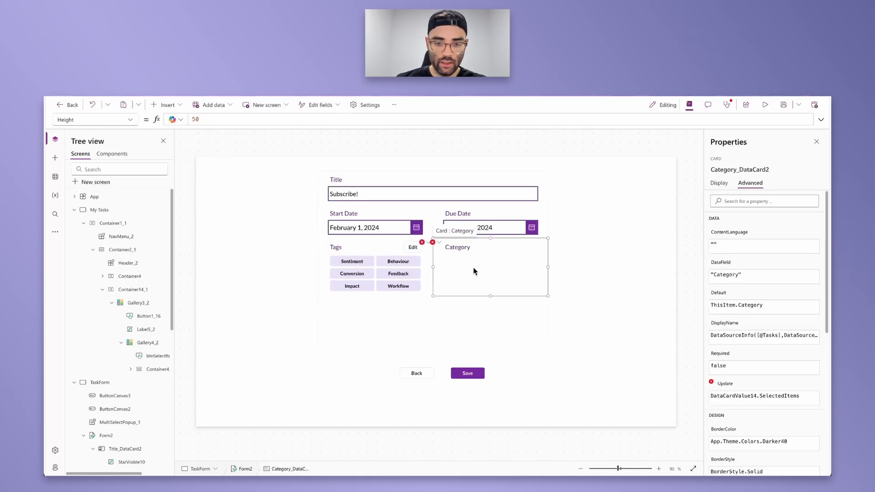
key("ctrl+v")
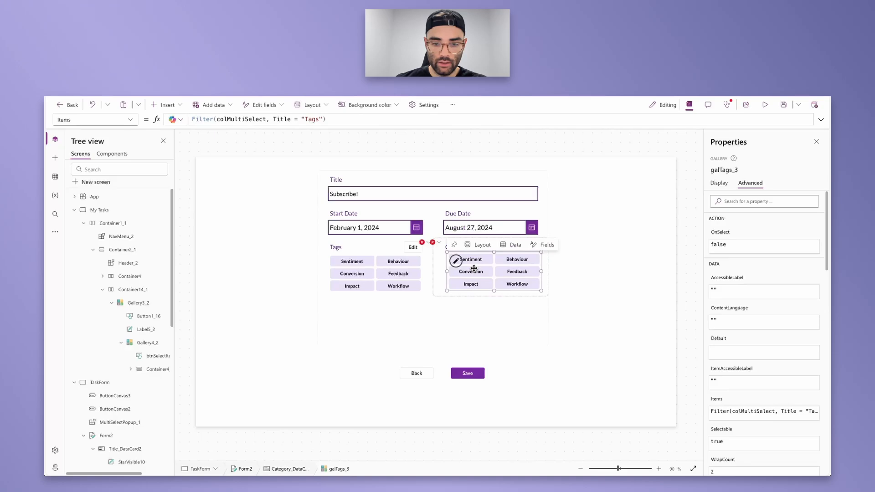
- Position the pasted gallery in the Category card at X 30, Y 46
left_click(724, 186)
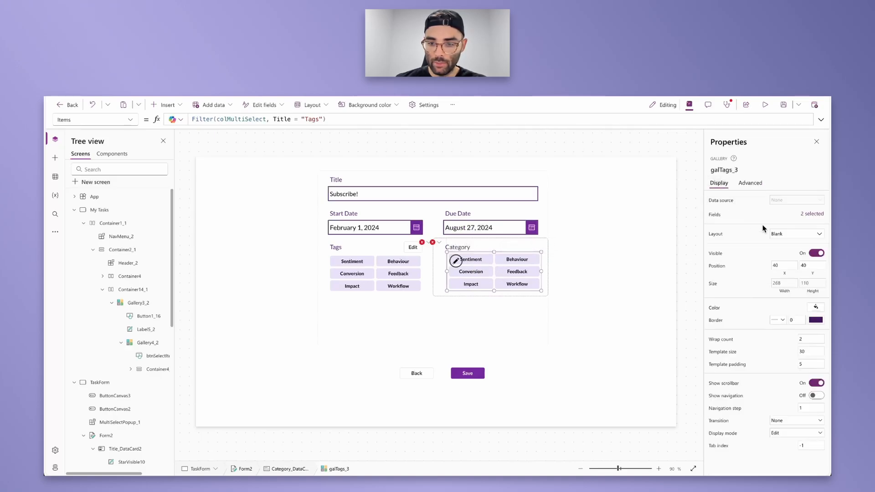
left_click(785, 265)
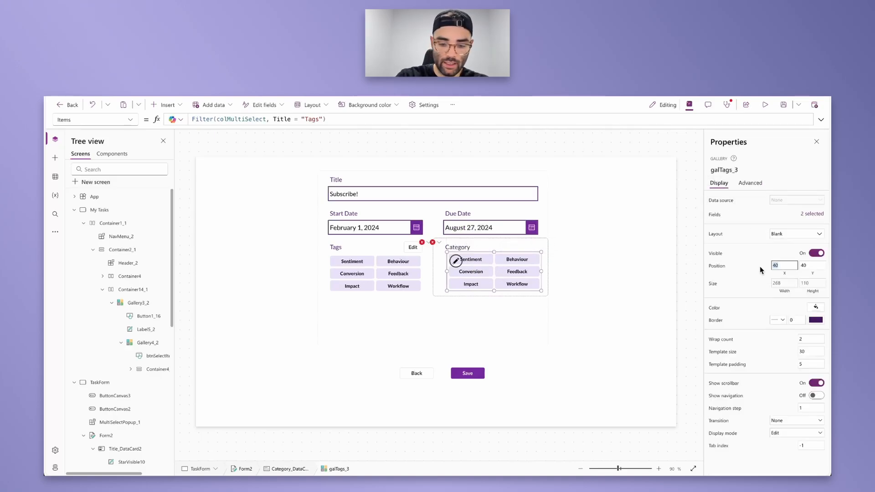
type("30")
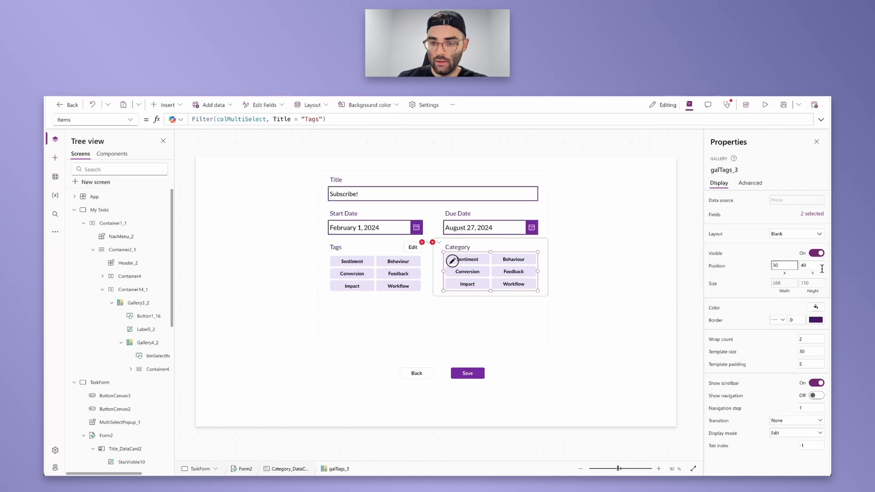
left_click(822, 268)
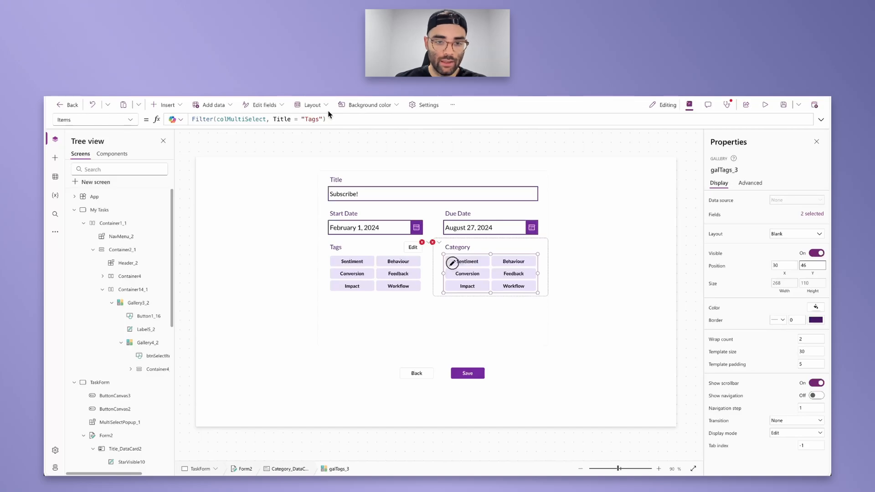
- Change the pasted gallery's Items formula to Filter(colMultiSelect, Title = "Category")
left_click(311, 119)
double_click(310, 120)
type("Category")
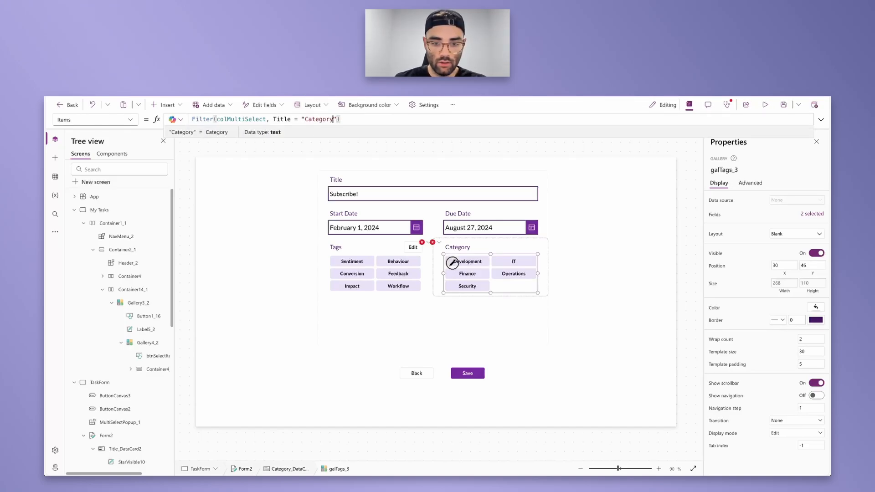
left_click(477, 274)
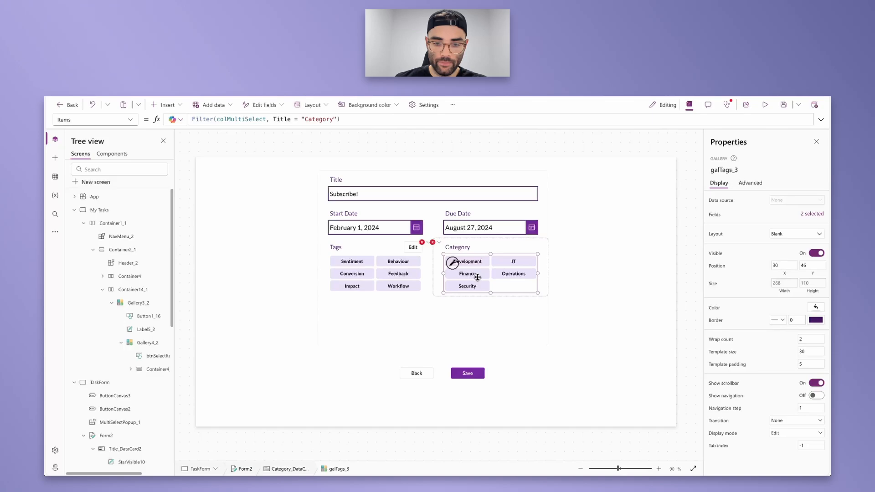
- Rename the pasted gallery in the Category card as galCategory
left_click(725, 169)
type("gal")
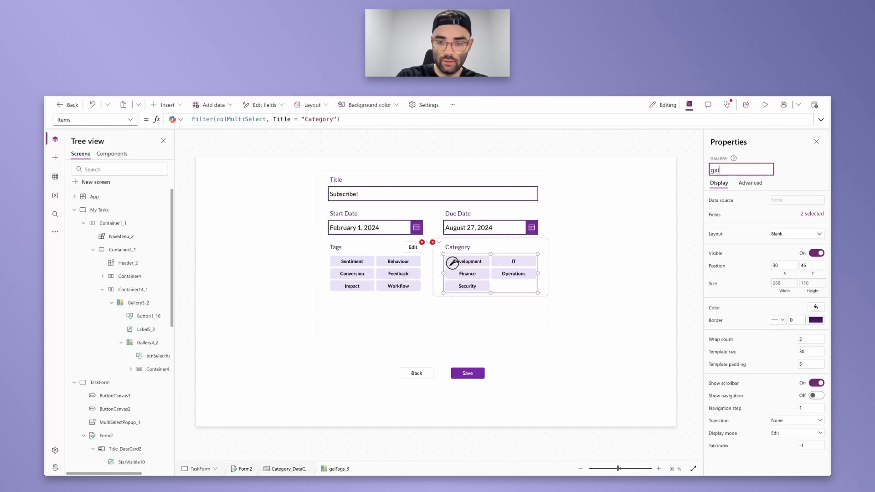
type("Category")
key("Return")
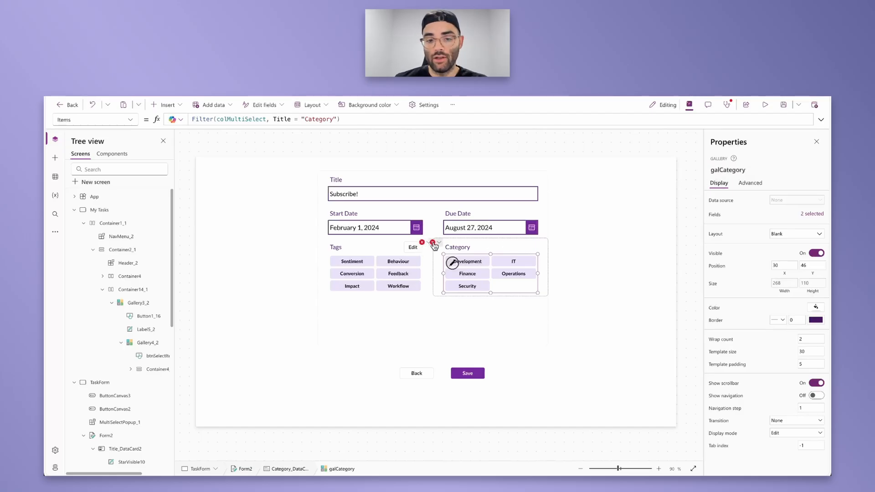
- Fix the Category card's error message label by setting its Y formula to galCategory.Y + galCategory.Height
left_click(434, 244)
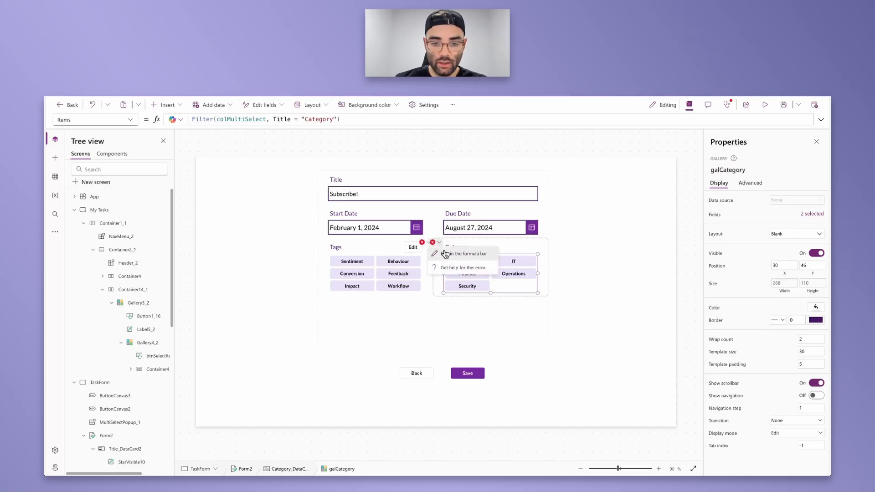
left_click(463, 254)
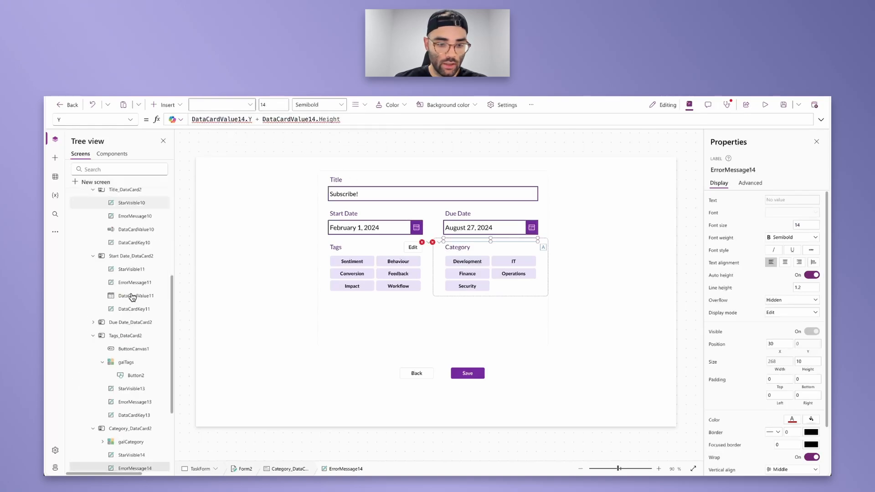
scroll(132, 297, "down", 1)
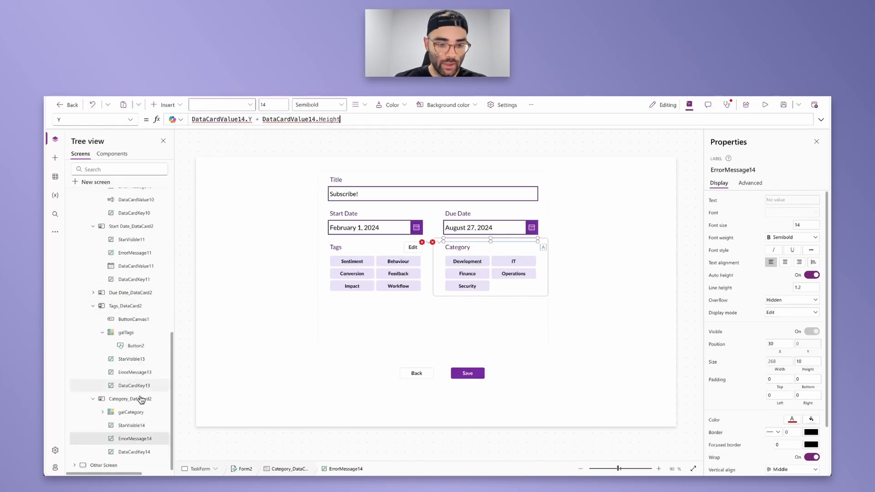
double_click(226, 118)
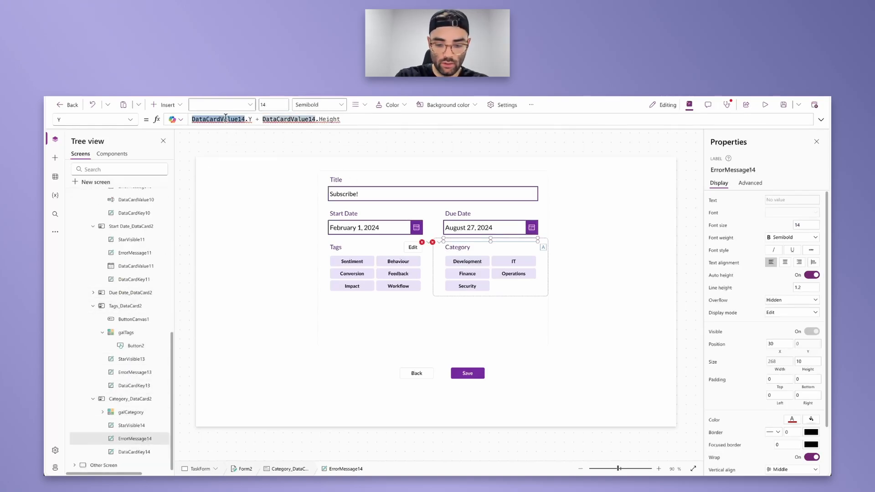
key("ctrl+d")
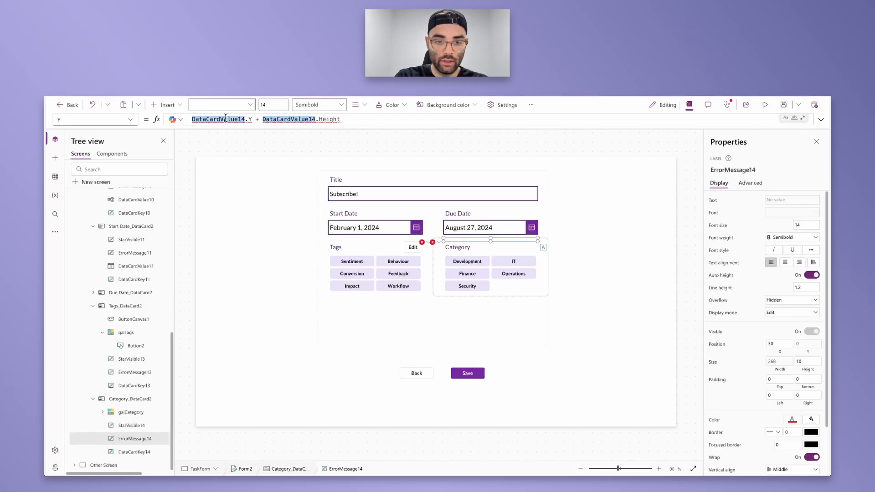
type("galCategory.Y + galCategory")
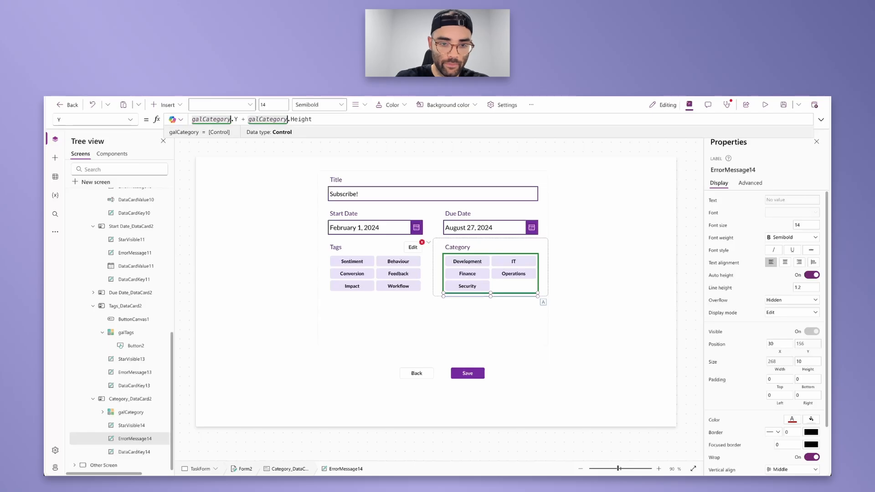
- Set the Category card's Update formula to Filter(colMultiSelect, Title = "Category").Value
left_click(424, 242)
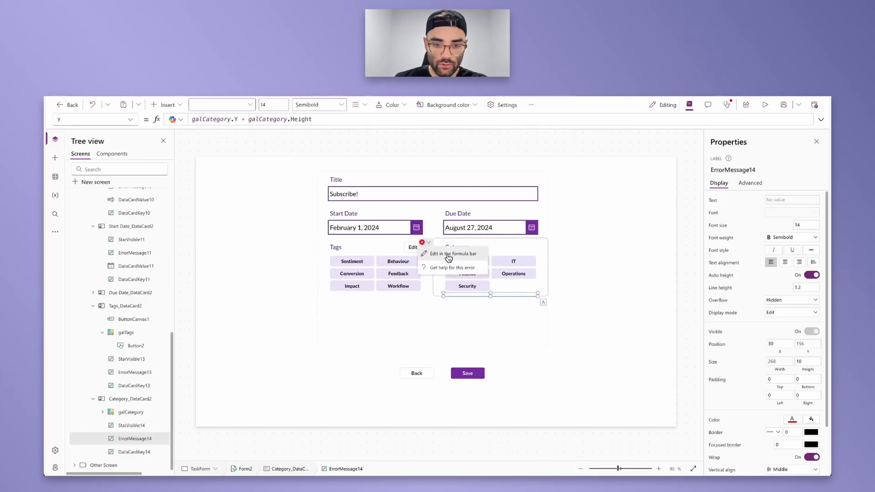
left_click(442, 253)
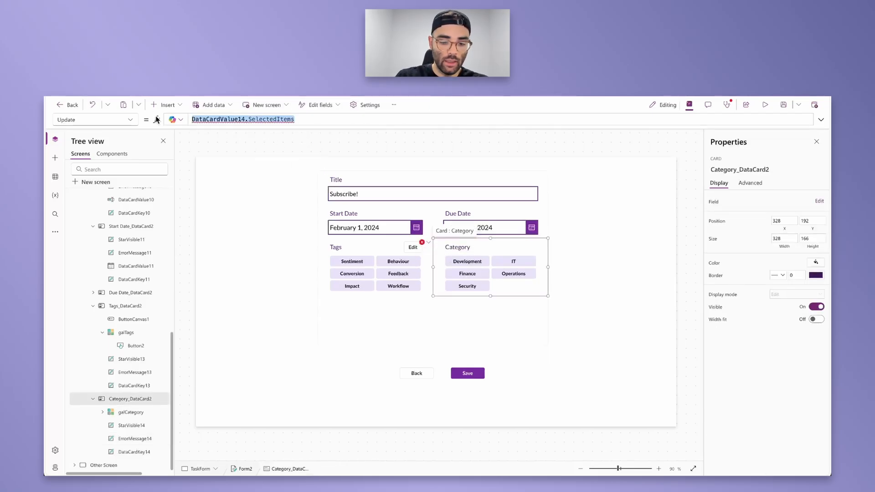
type("Filter")
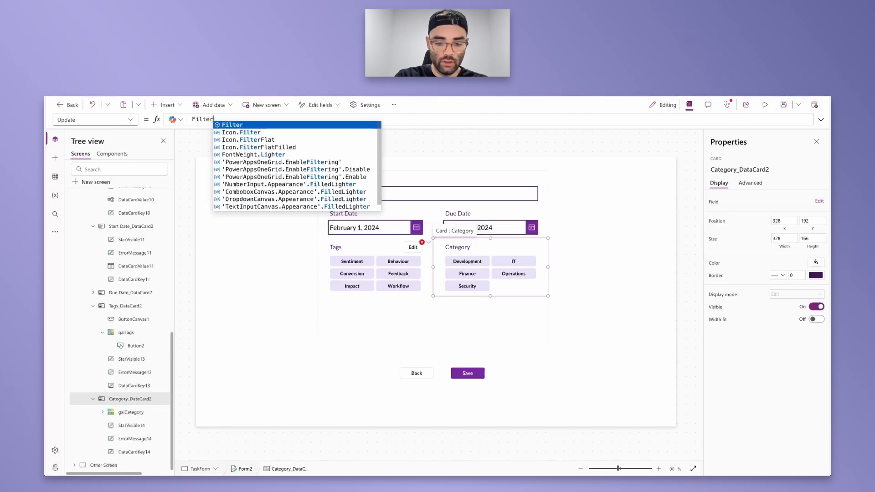
type("(colMultiSelect, Title ")
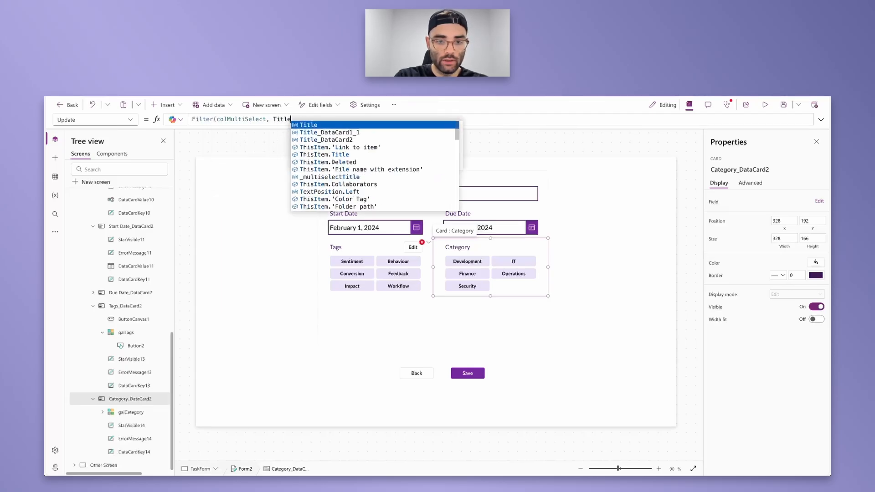
type("= \"\"")
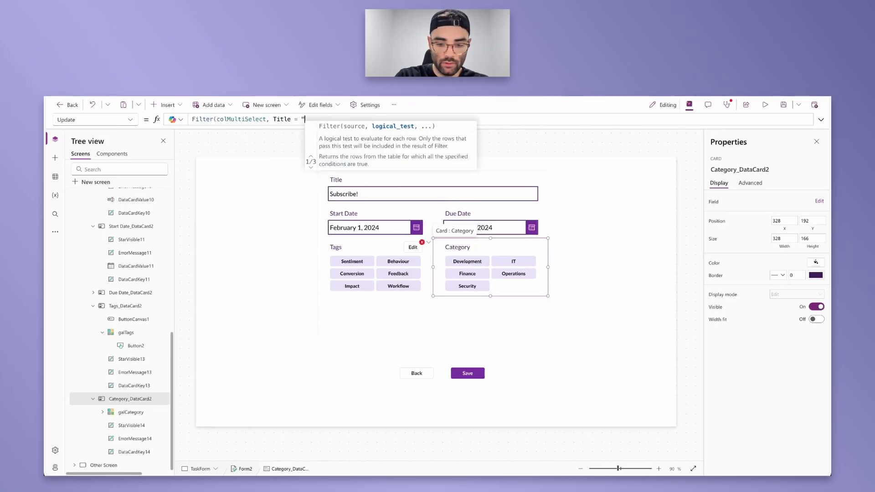
type(")")
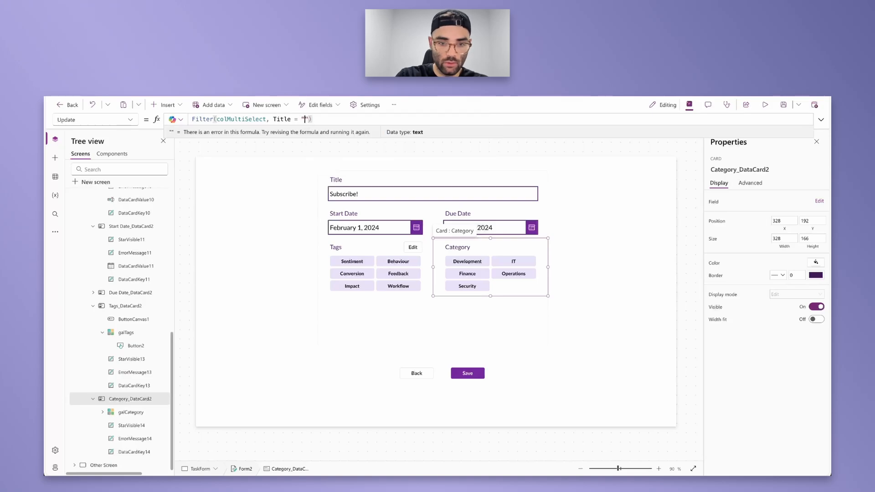
type("Category")
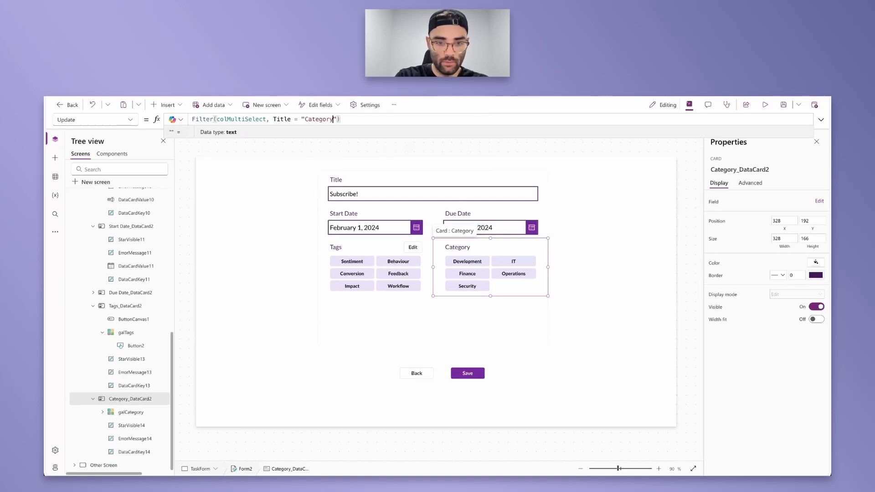
type(".Value")
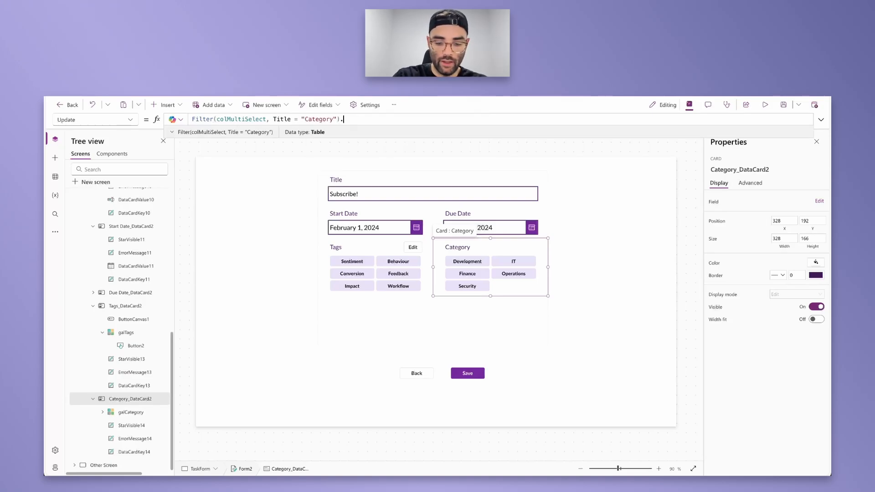
- Copy the Tags card's Edit button into the Category card and set its Y position to 10
left_click(415, 248)
left_click(415, 248)
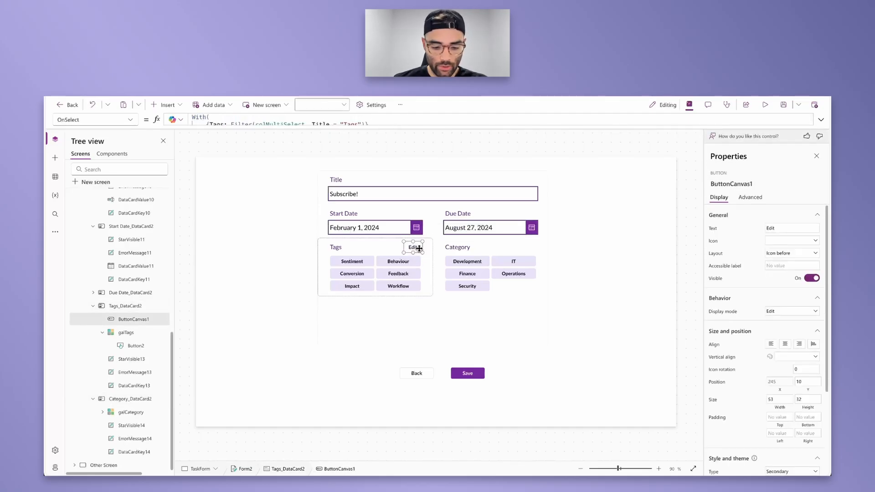
left_click(541, 267)
key("ctrl+v")
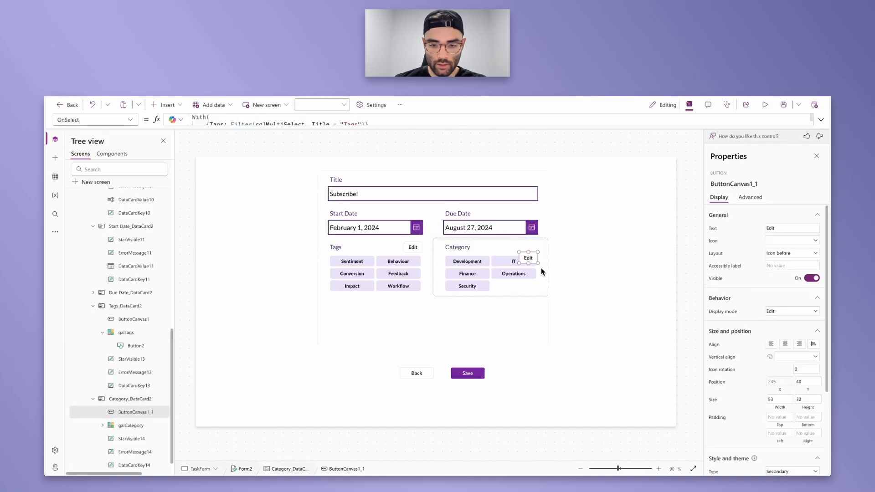
left_click(807, 383)
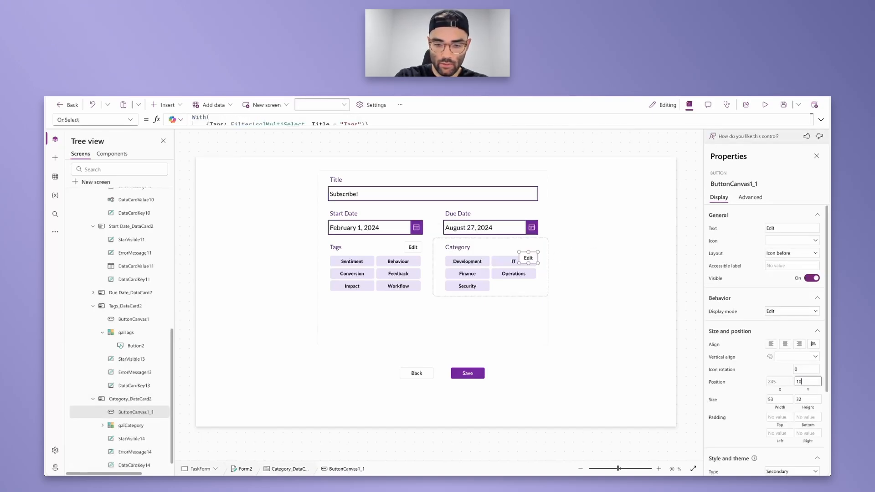
type("10")
key("Return")
left_click(780, 382)
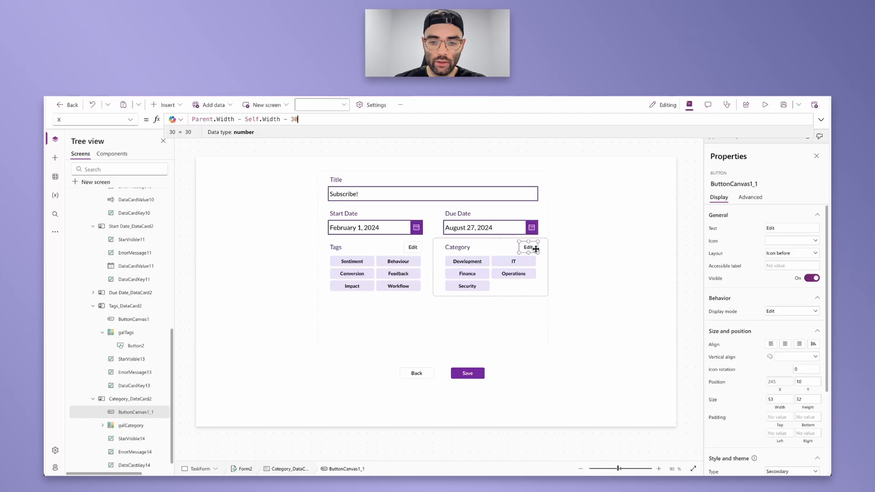
- Replace every occurrence of Tags with Category in the OnSelect formula of the Category card's Edit button
left_click(750, 197)
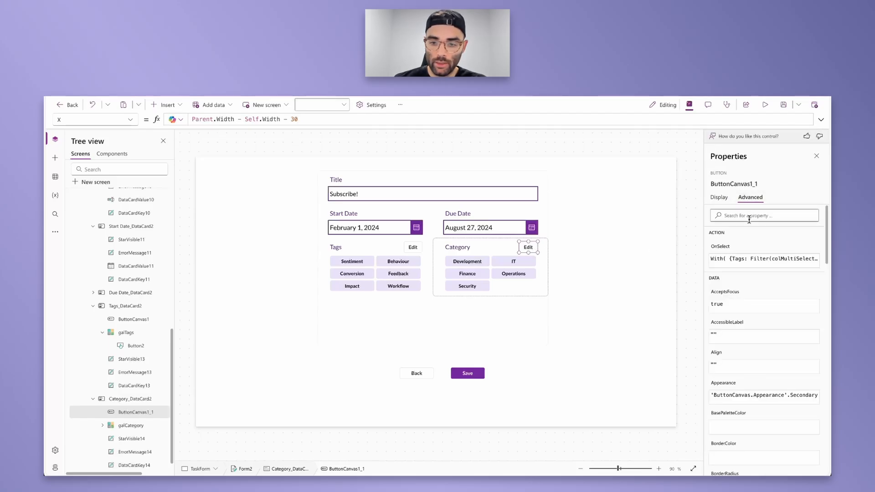
left_click(732, 247)
left_click(821, 119)
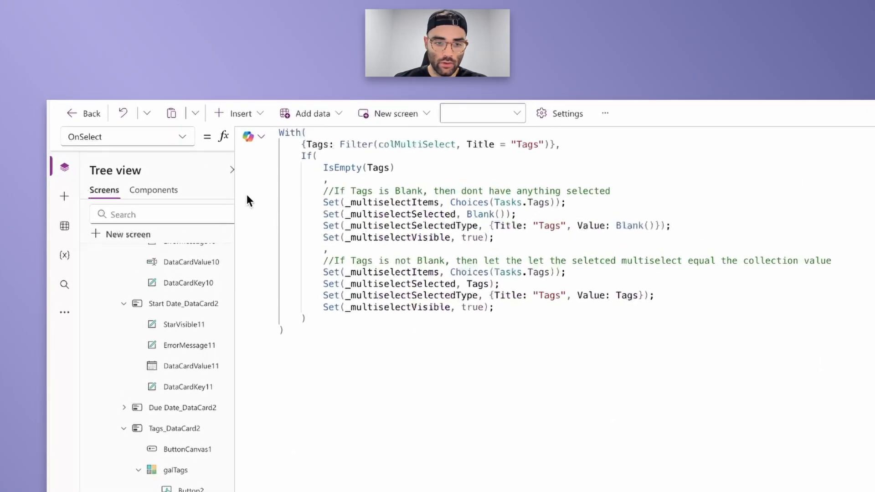
double_click(322, 144)
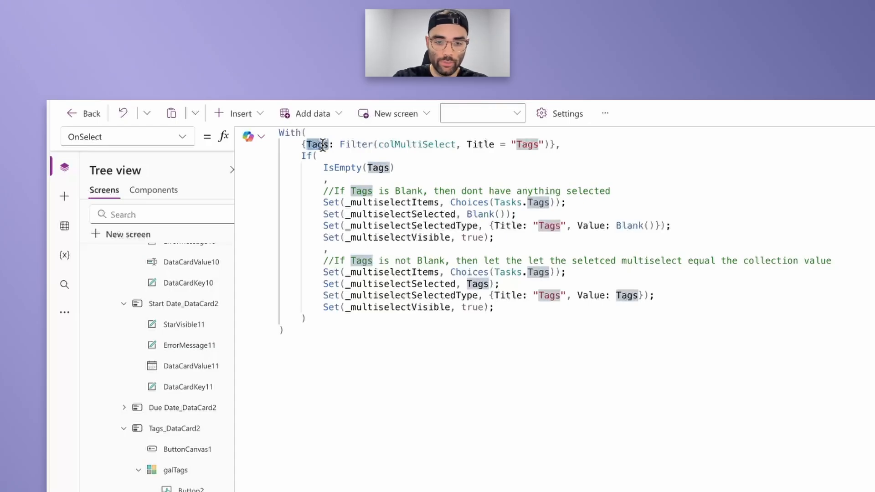
key("ctrl+shift+l")
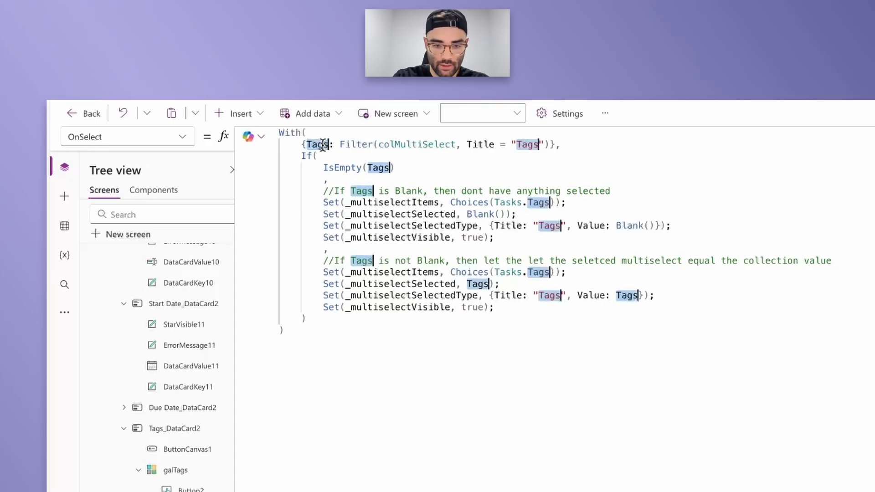
type("Category")
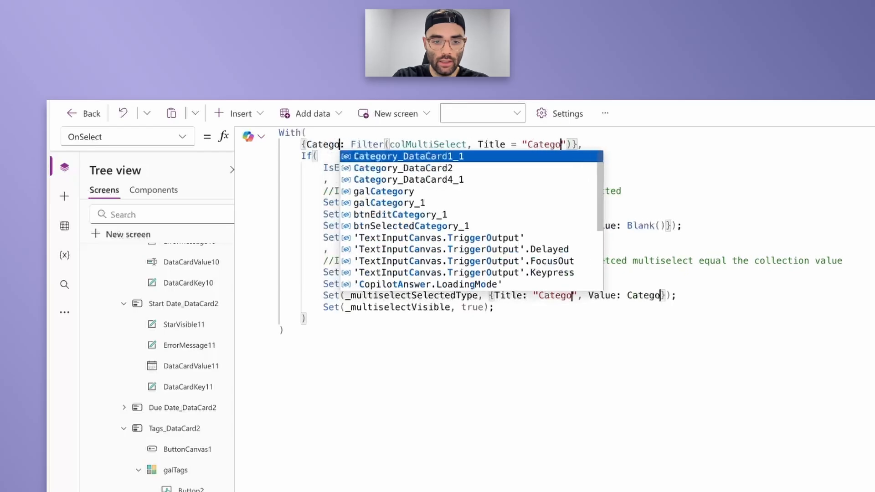
key("Escape")
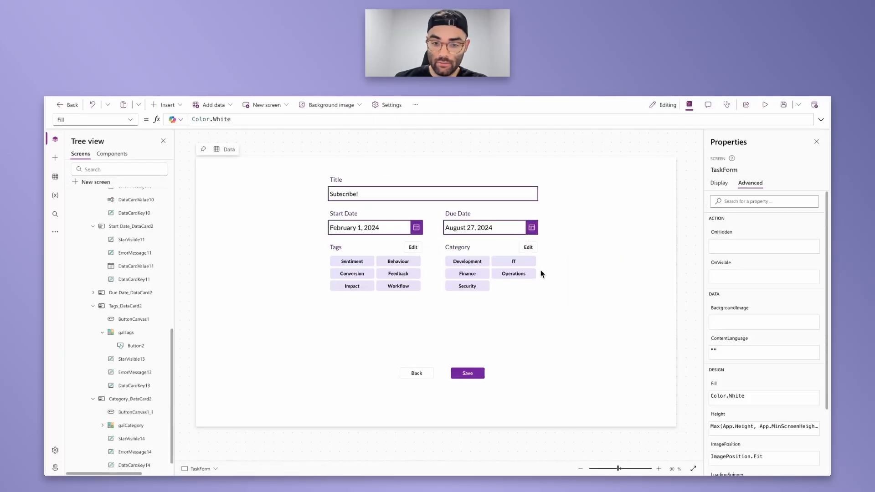
- Preview the TaskForm screen and remove Finance, Operations and Development from the Category selection in the popup
left_click(112, 154)
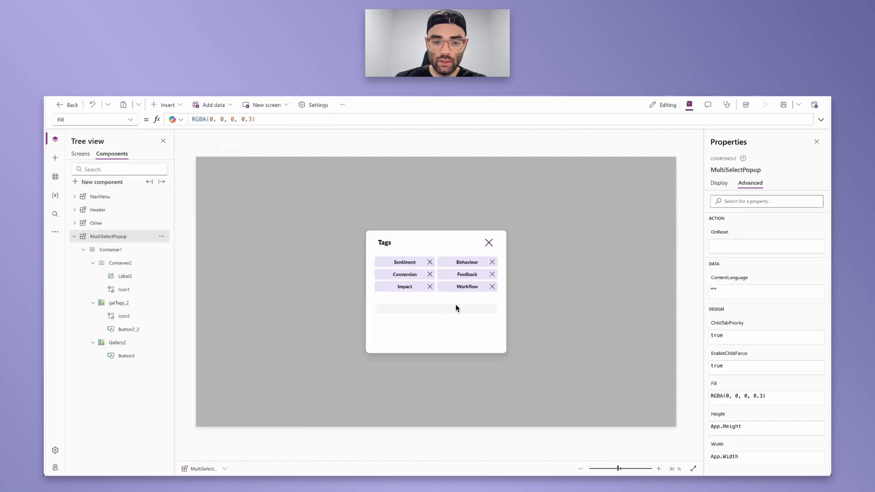
left_click(81, 154)
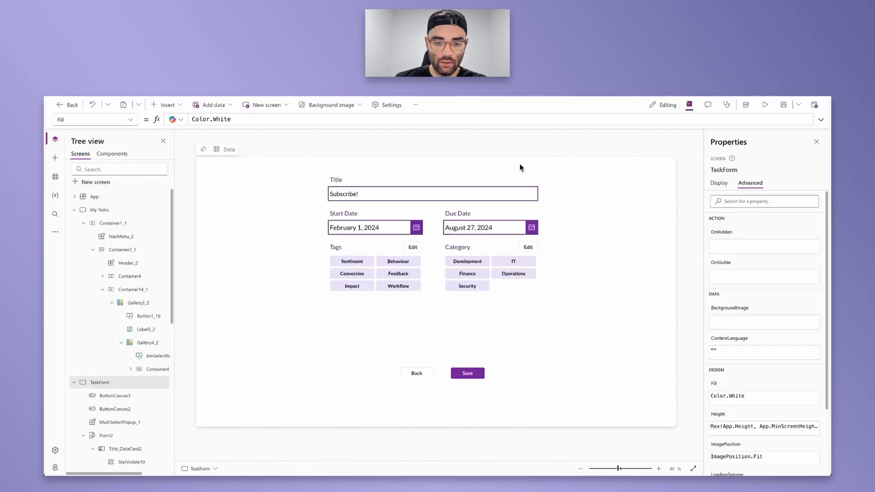
left_click(766, 105)
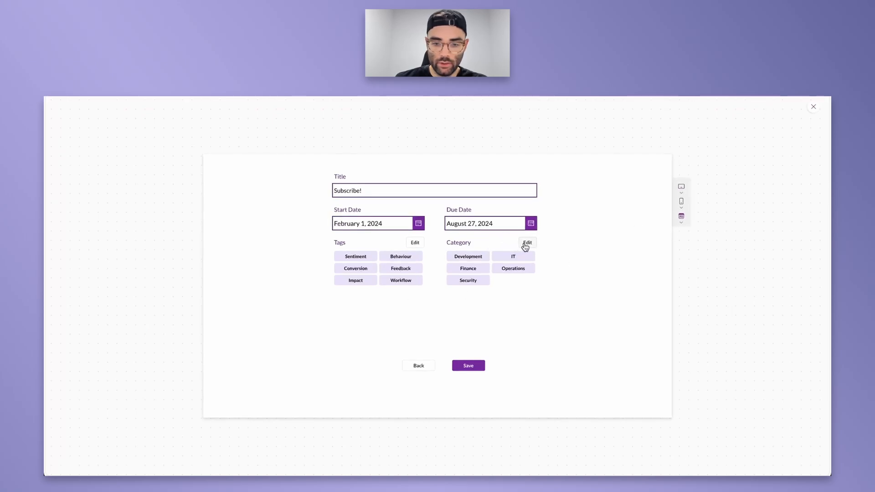
left_click(527, 243)
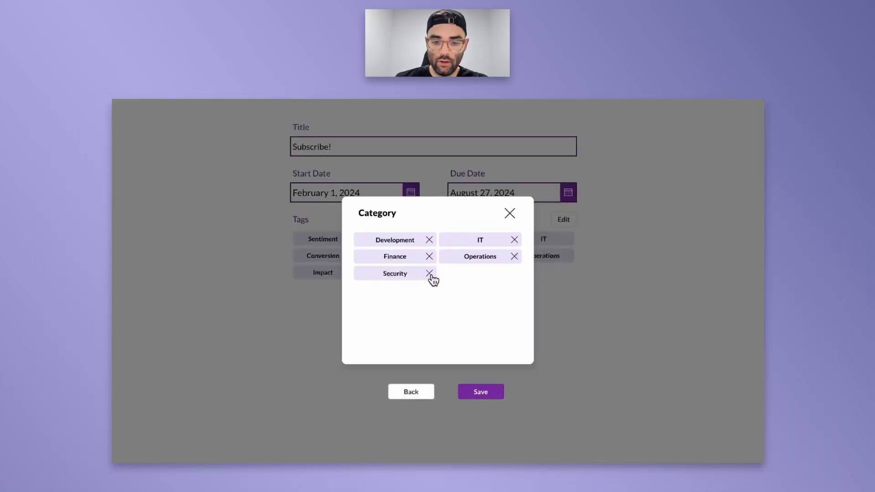
left_click(429, 256)
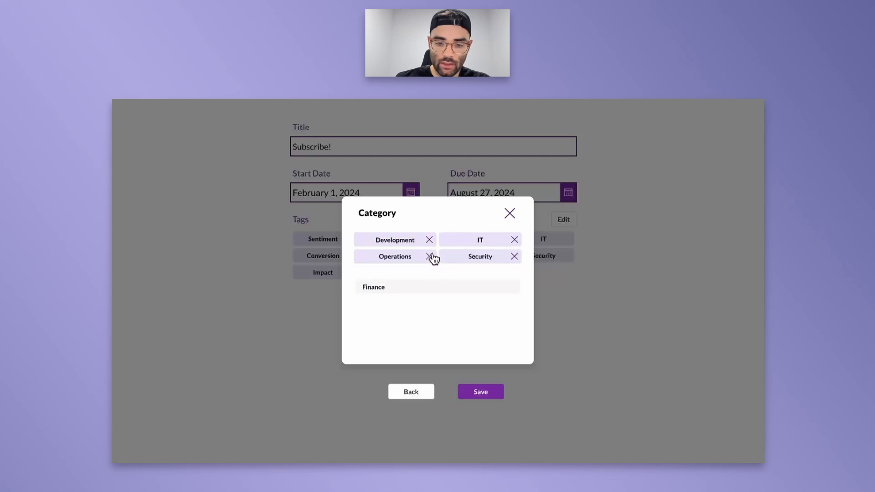
left_click(430, 256)
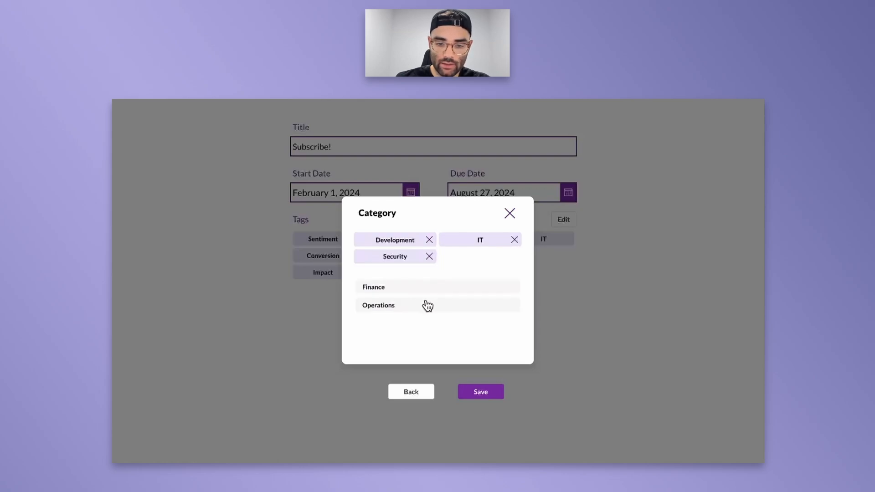
left_click(429, 240)
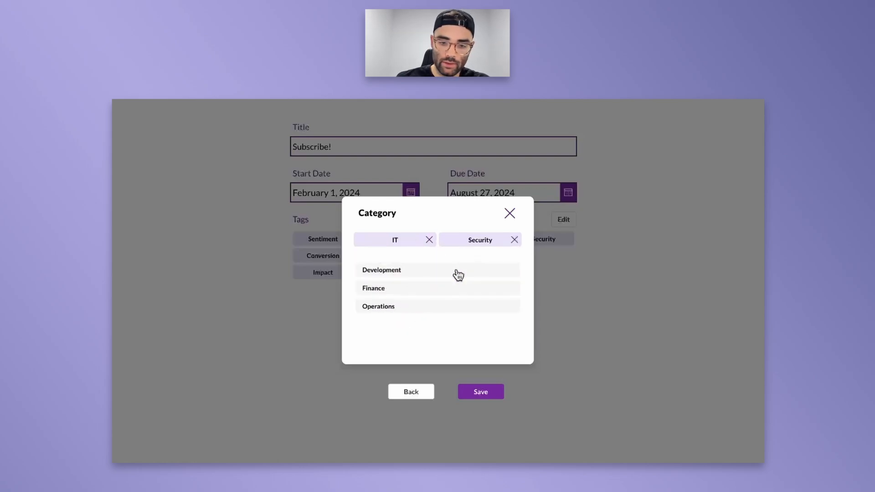
left_click(510, 214)
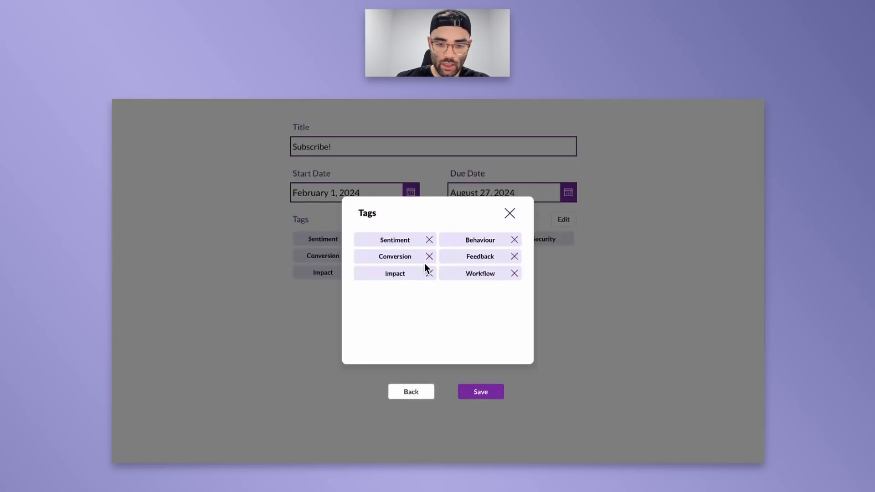
- Save the Subscribe! task with its Conversion and Workflow tags removed, and reopen it from My Tasks
left_click(510, 214)
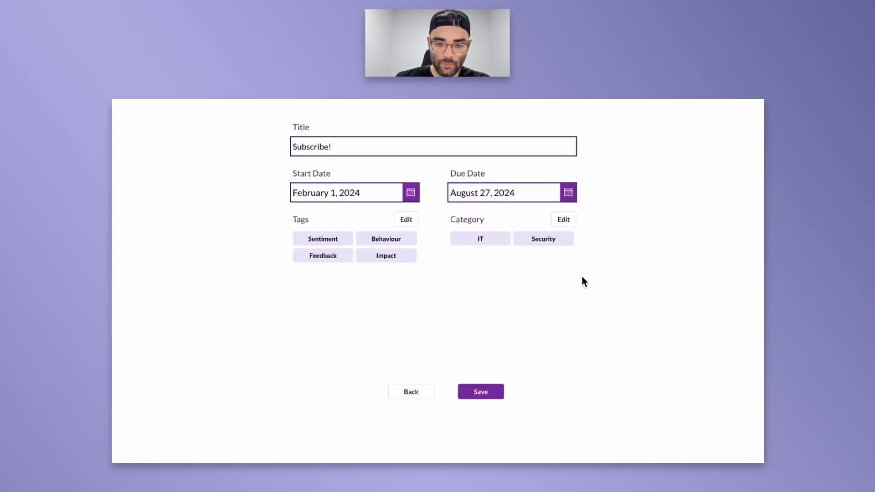
left_click(487, 396)
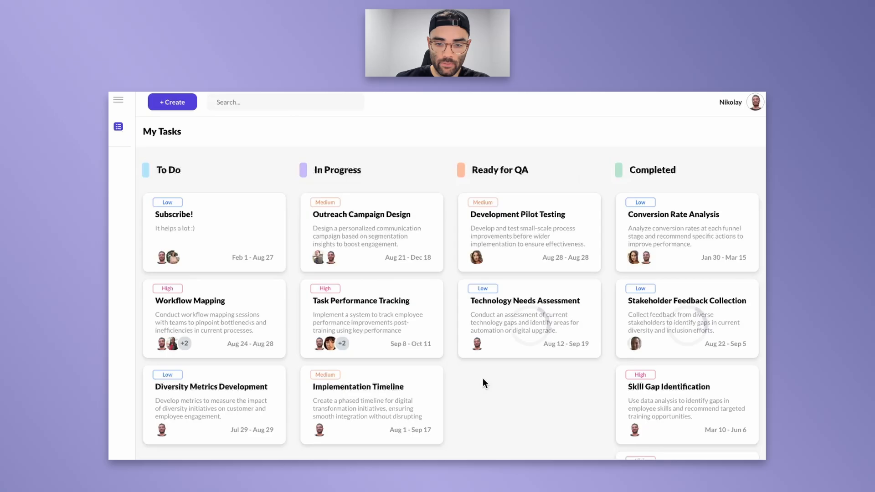
left_click(228, 233)
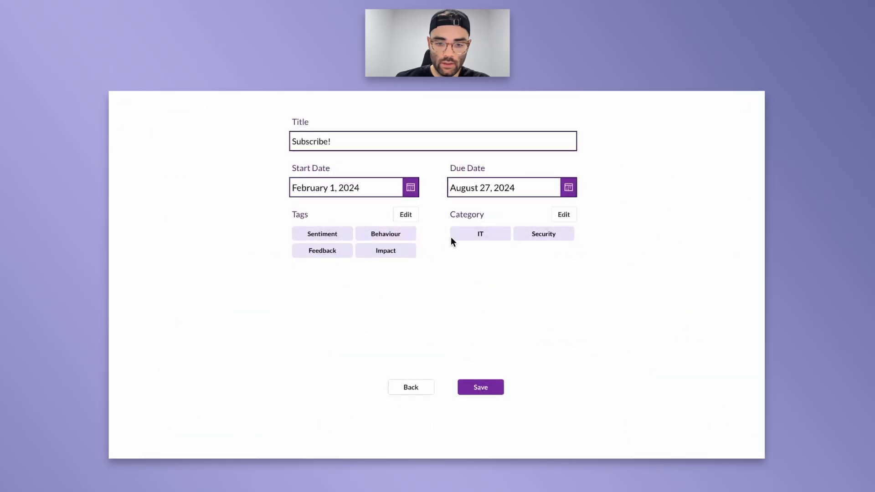